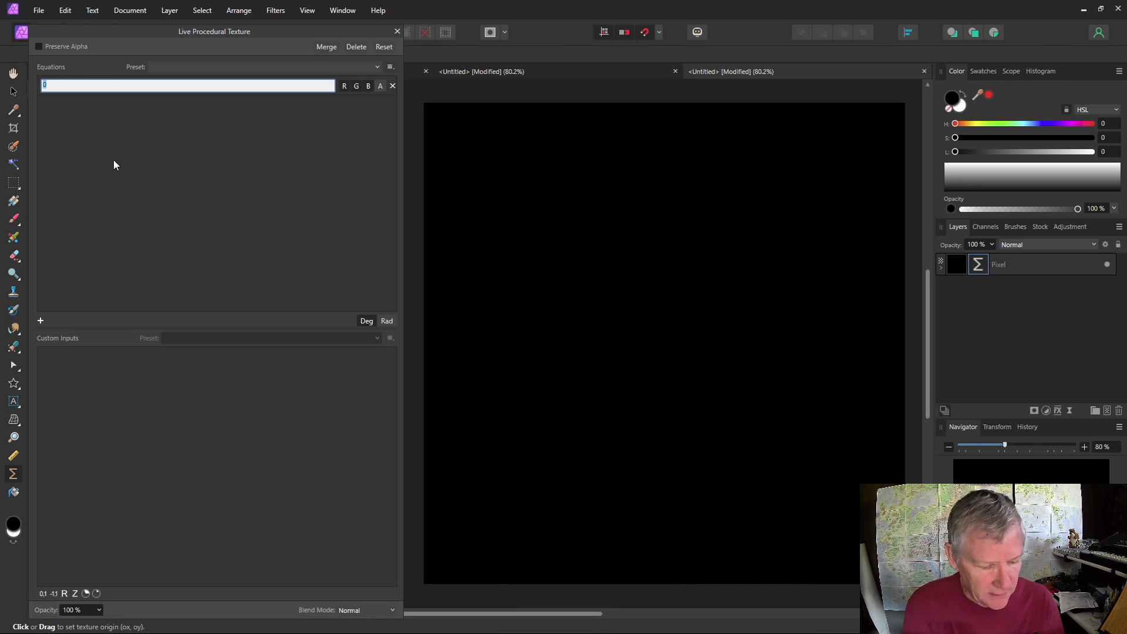
Step: Enter the equation var sv=vec2(dy,dx); in the procedural texture's equation line
type("var sv")
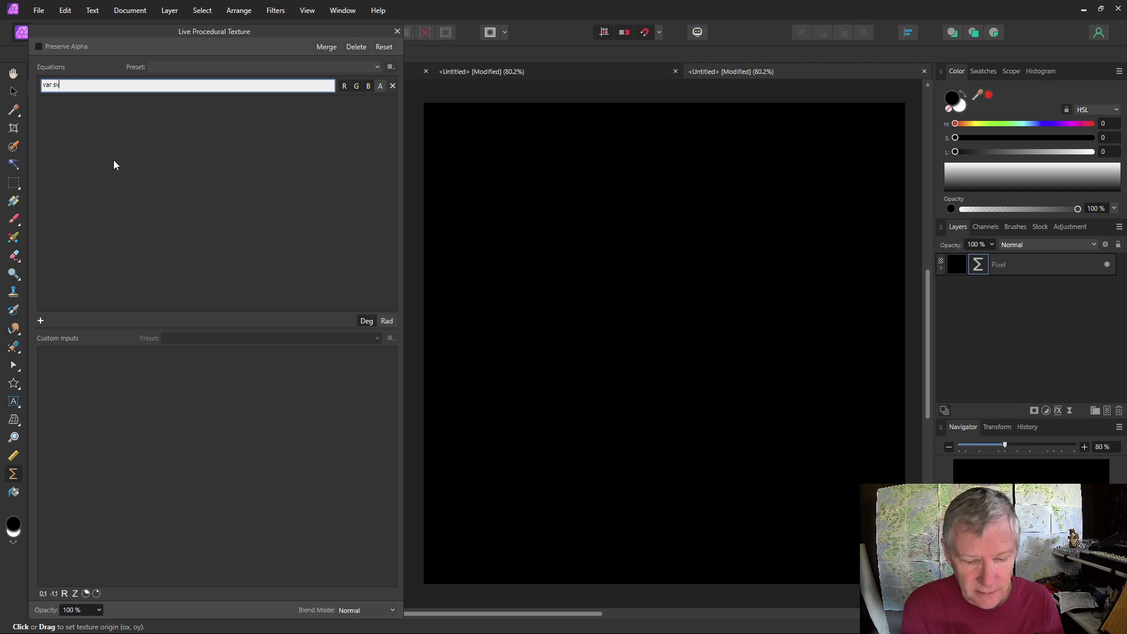
type("=v")
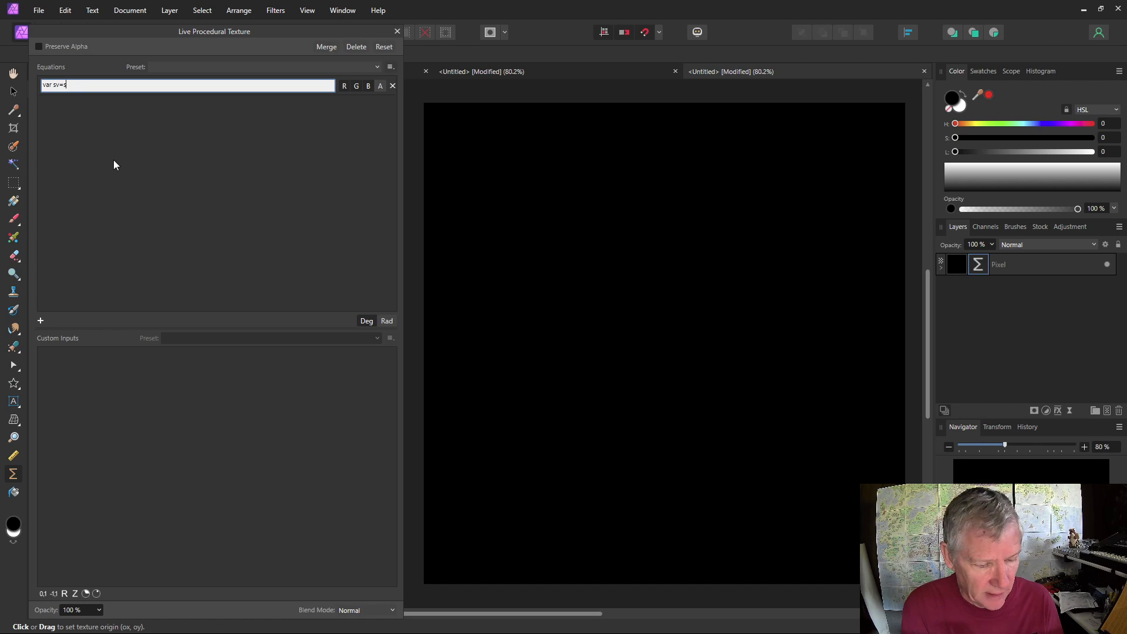
type("ec2")
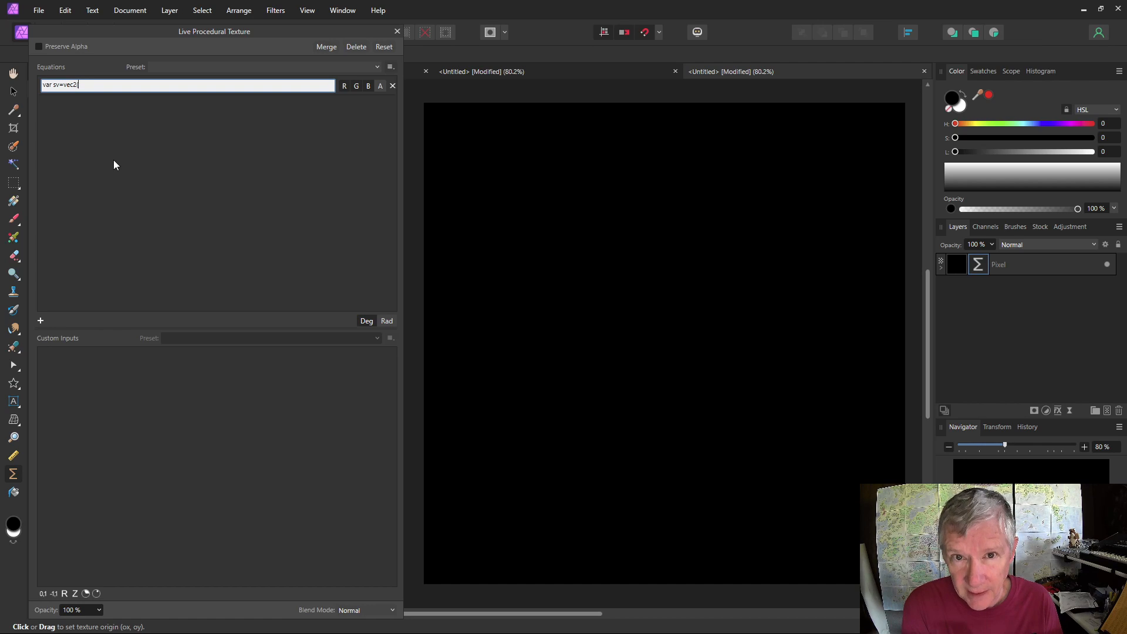
type("(dy")
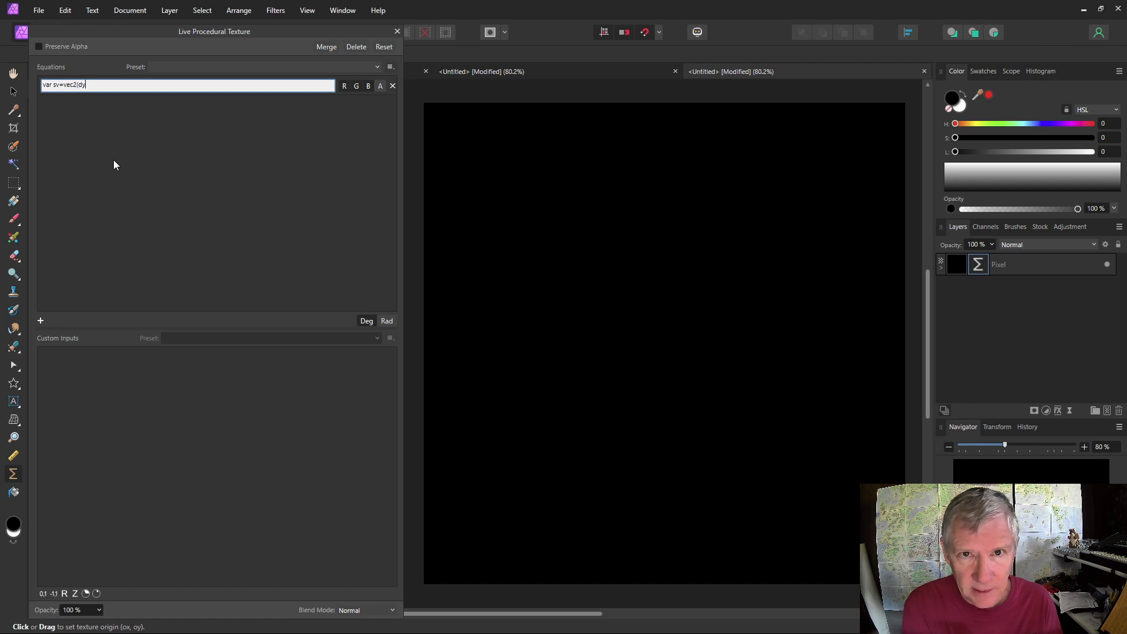
type(",dx")
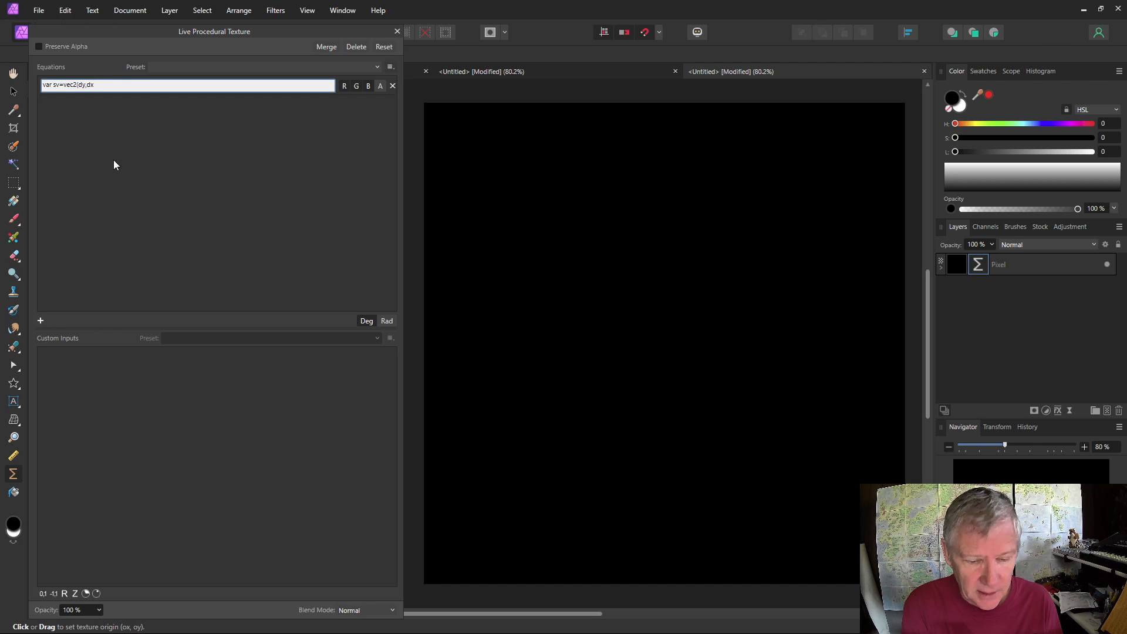
type(")")
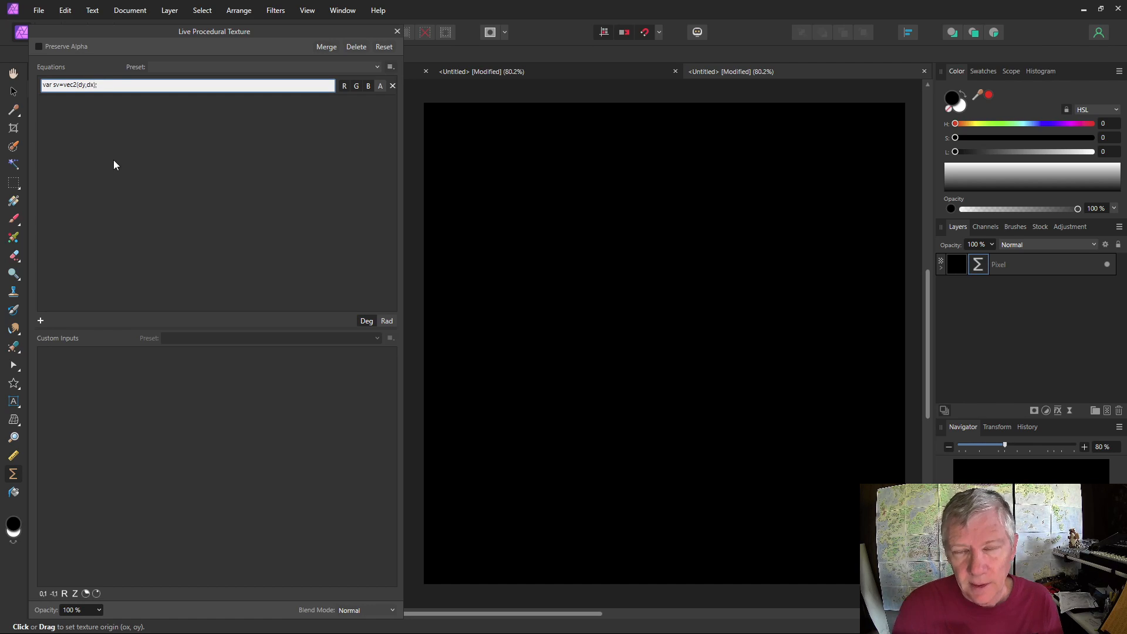
type(";")
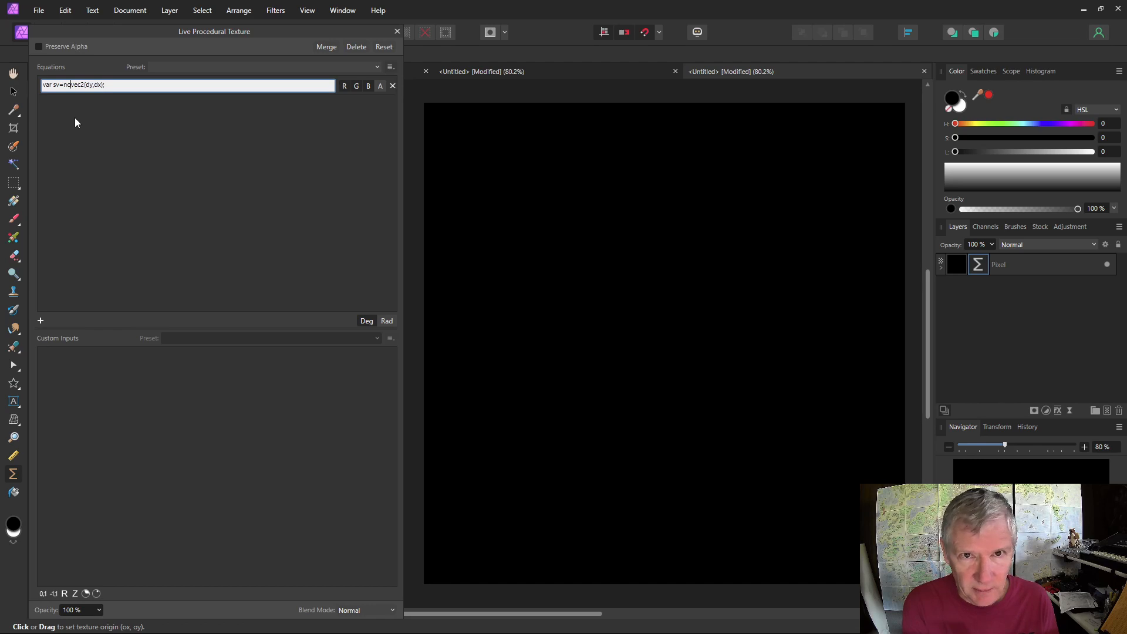
Step: Wrap the sv vector in normalize so the declaration reads var sv=normalize(vec2(dy,dx));
type("malize")
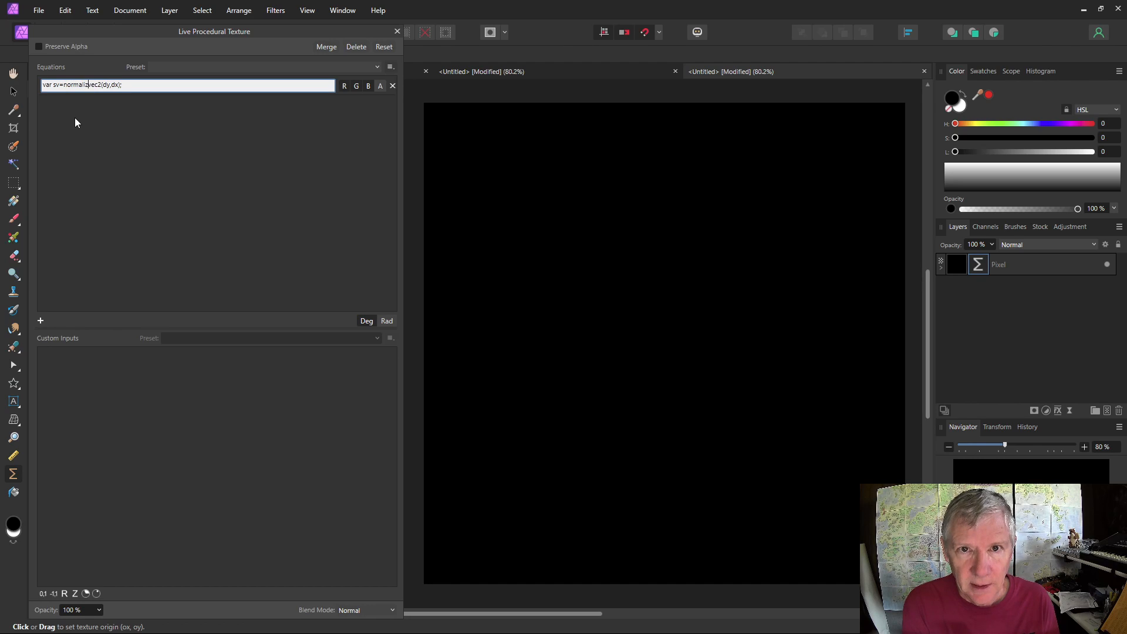
type("(vec2(dy,dx")
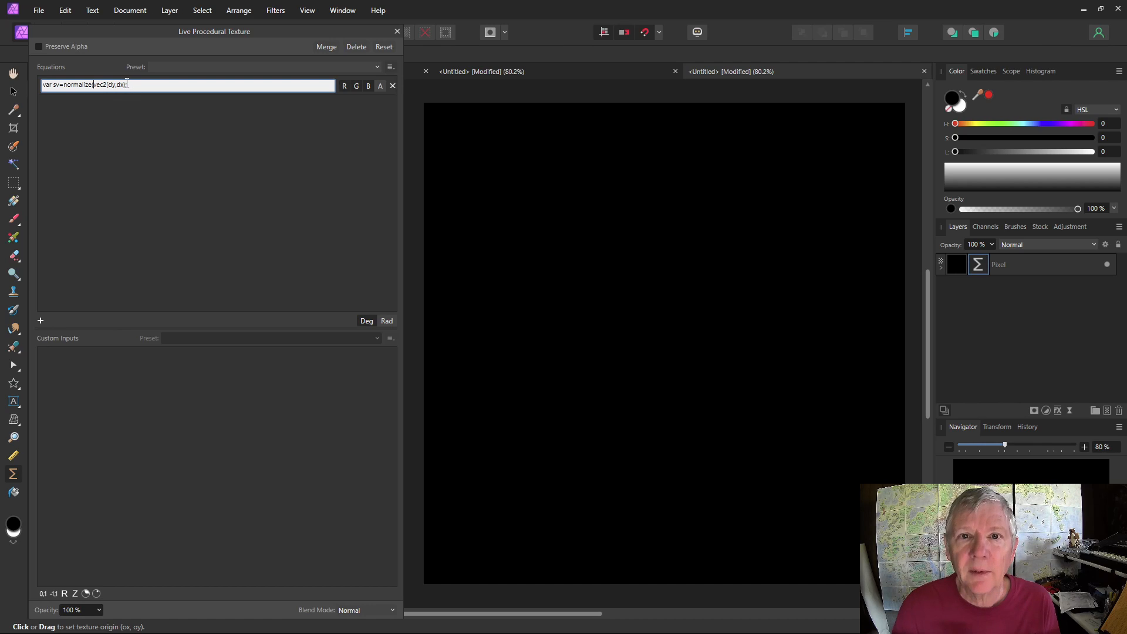
type("));")
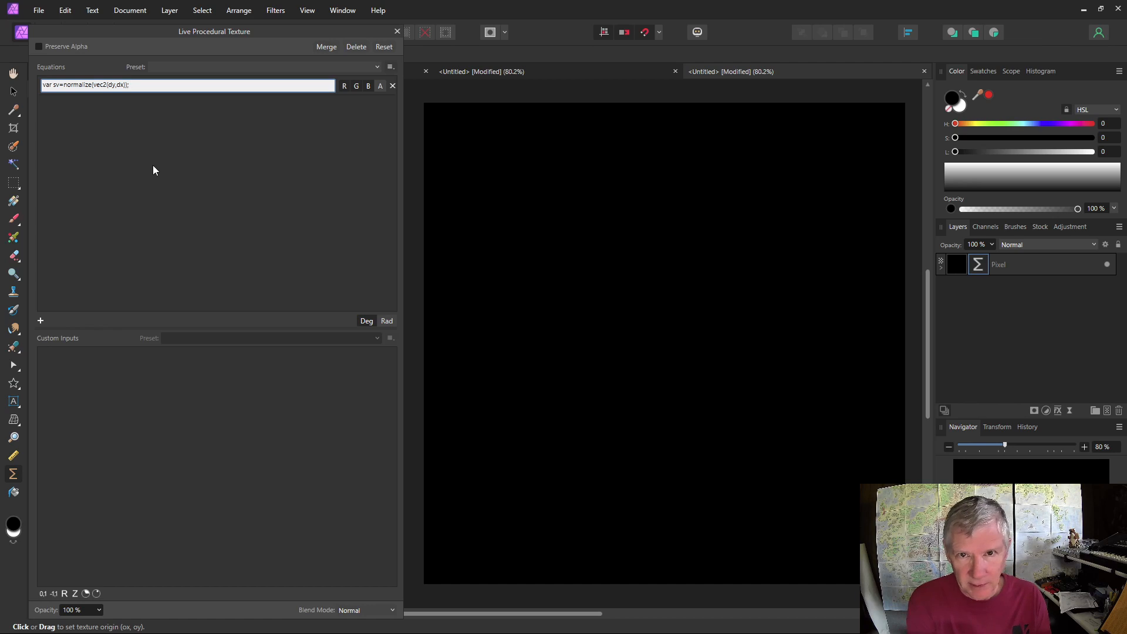
Step: Append the scaled position vector var v0=sv*vec2(rx,ry)*a/w to the same equation line
type(" var")
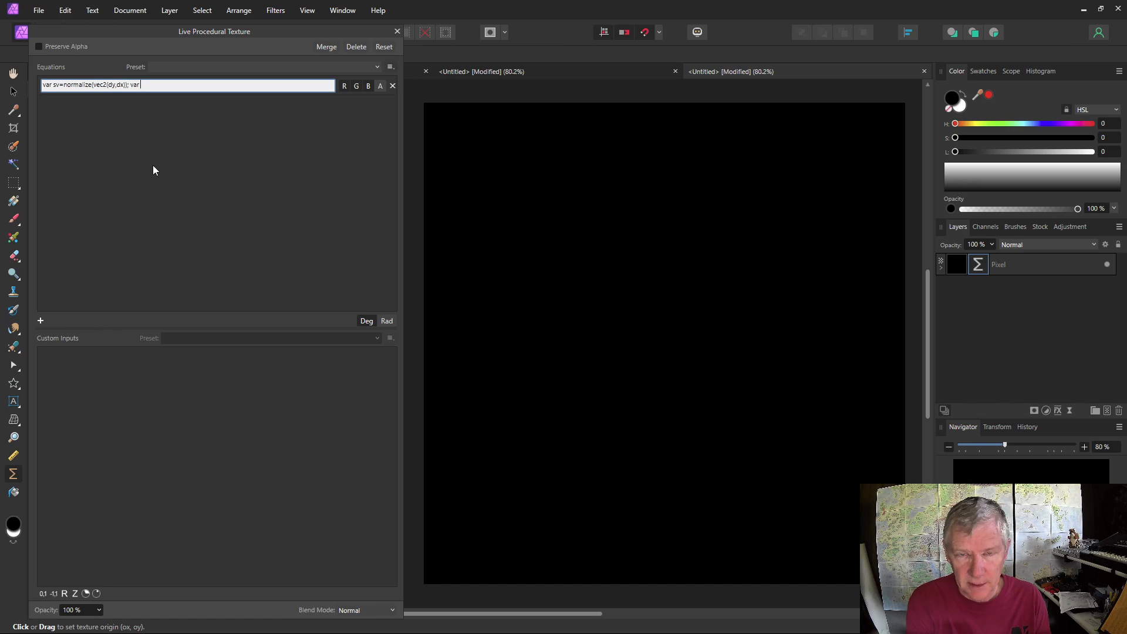
type(" v0")
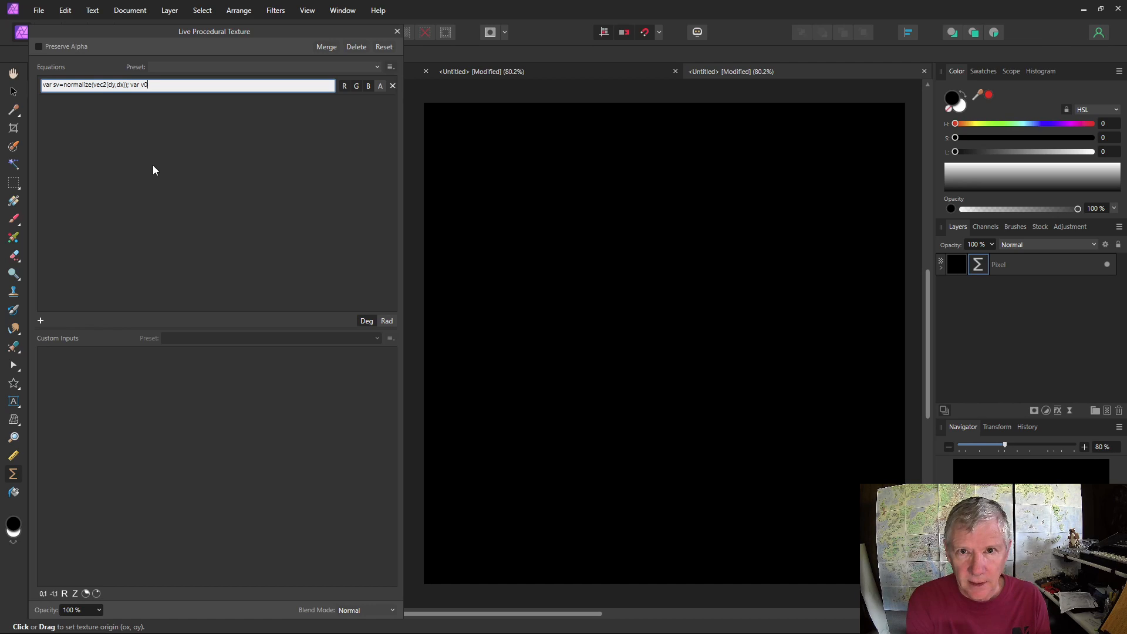
type("=")
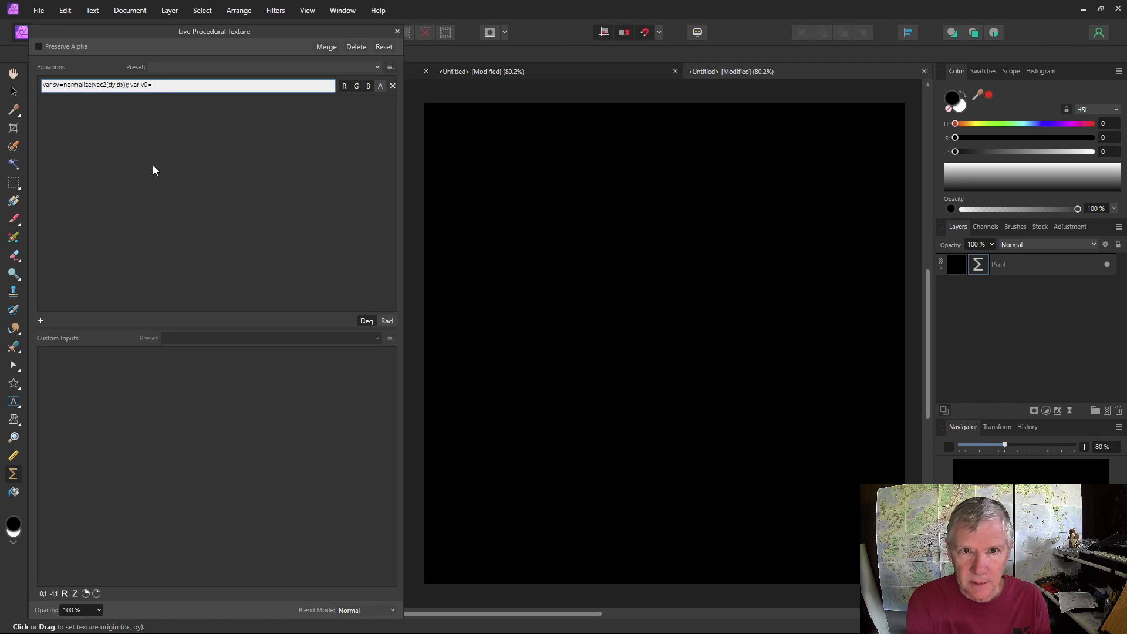
type("sv")
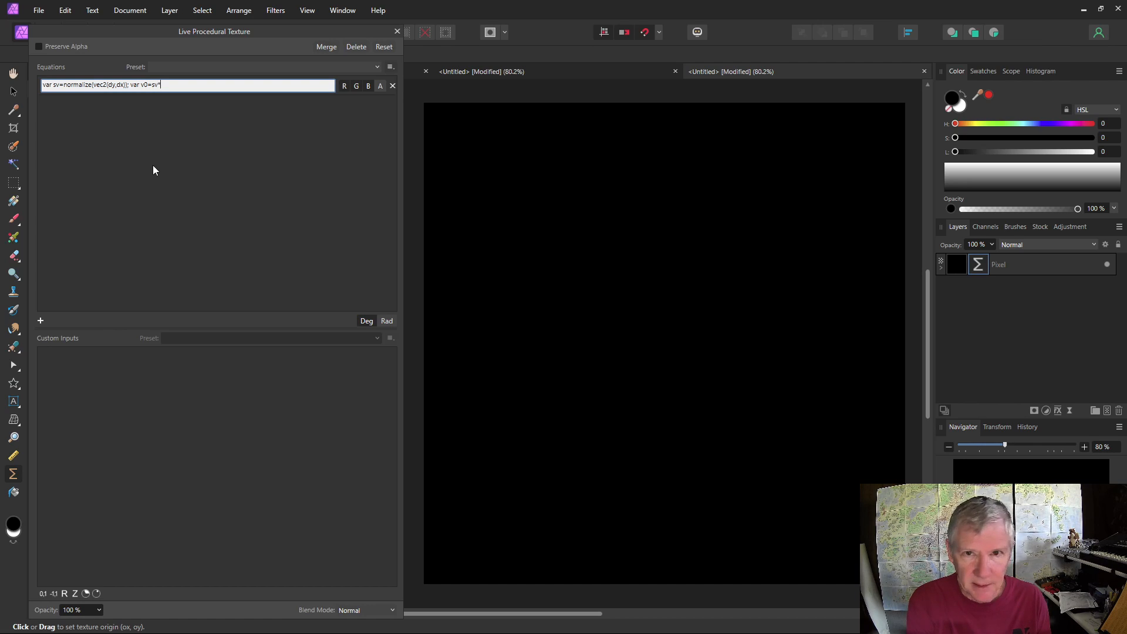
type("*")
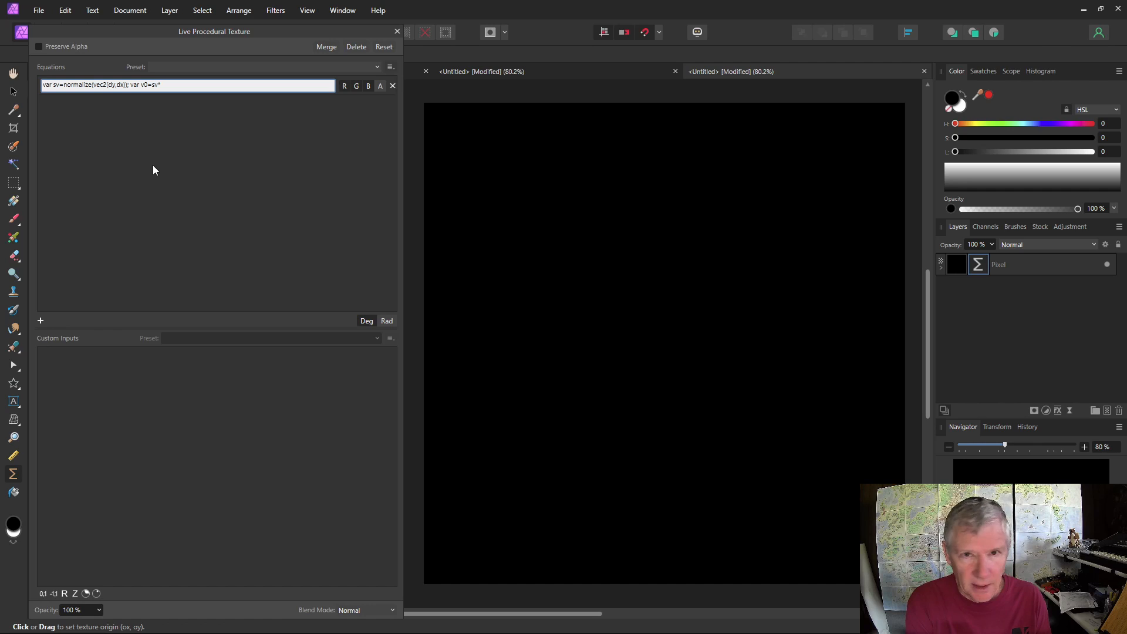
type("vec2(")
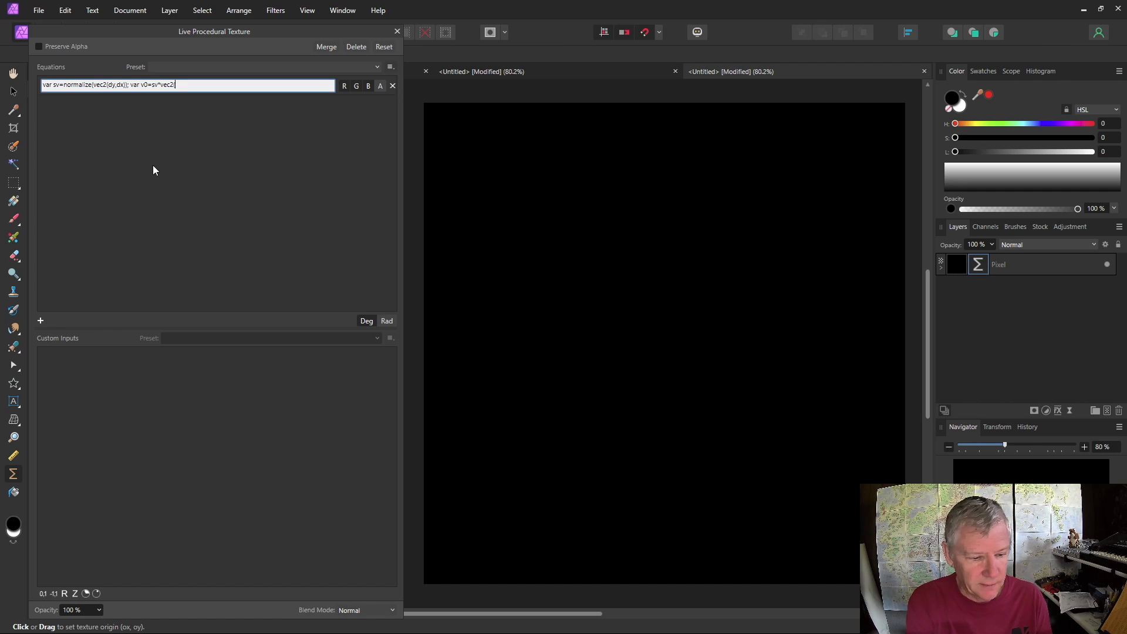
type("rx,ry")
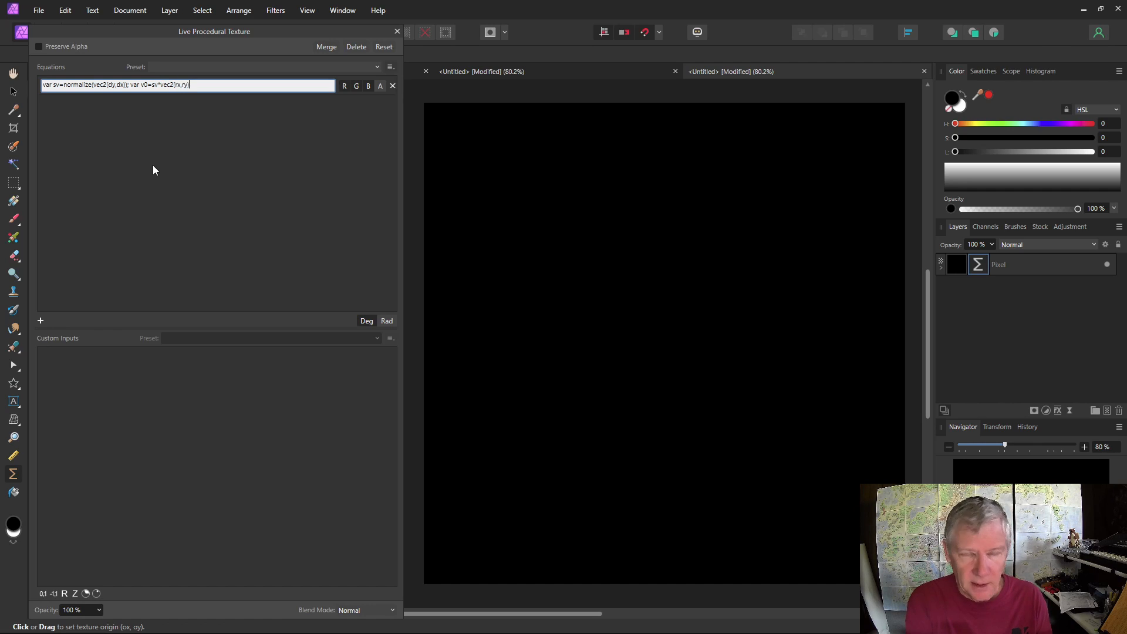
type(")")
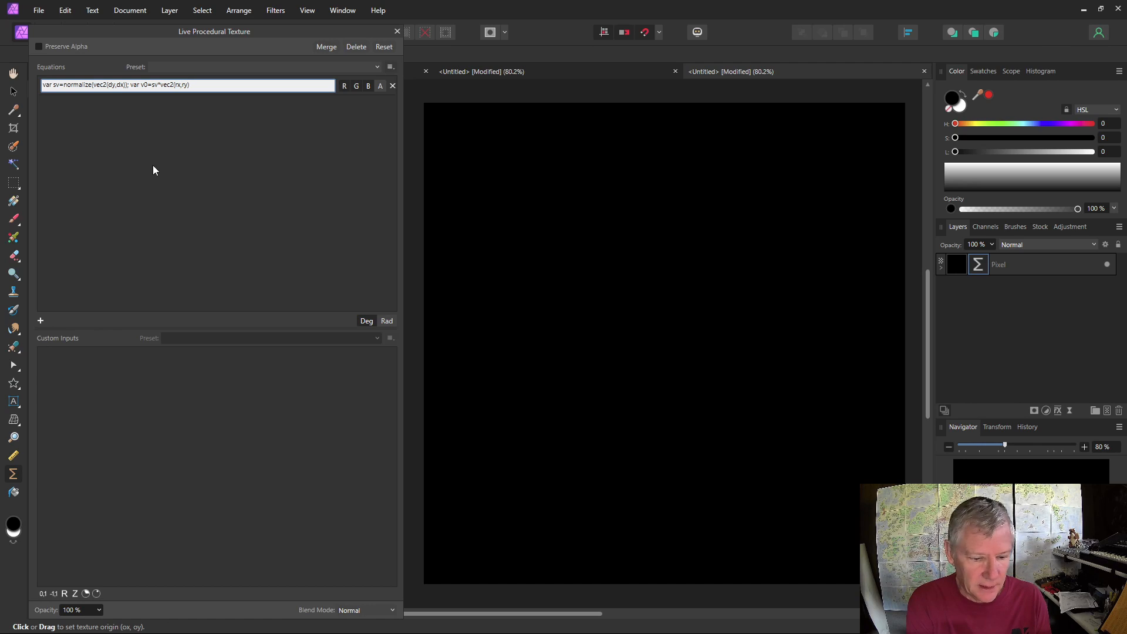
type("*a/")
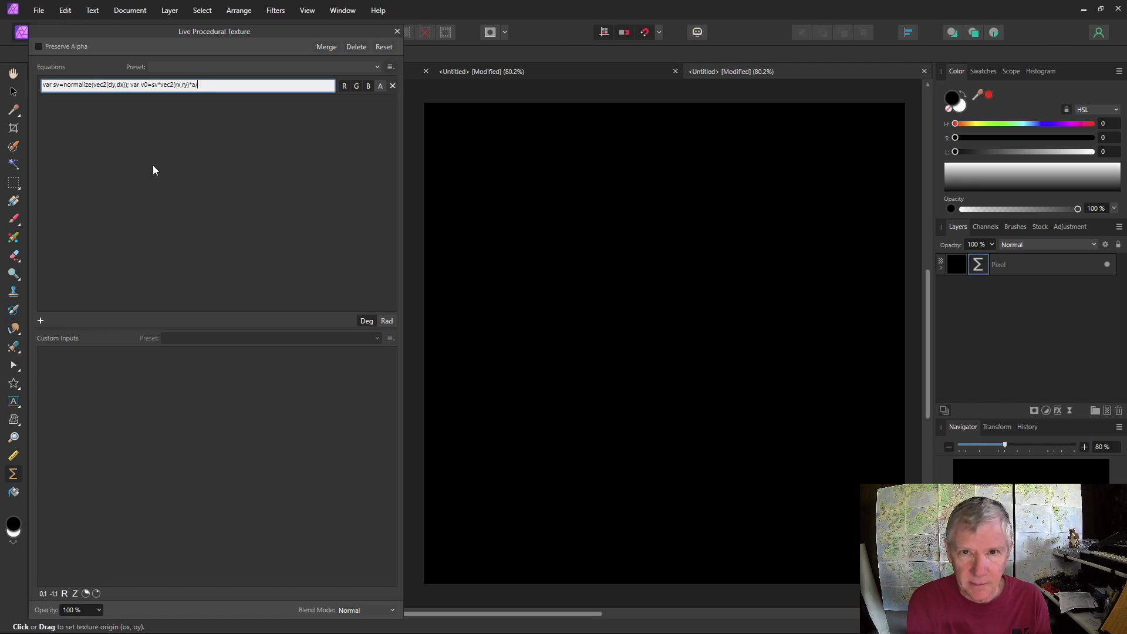
type("w;")
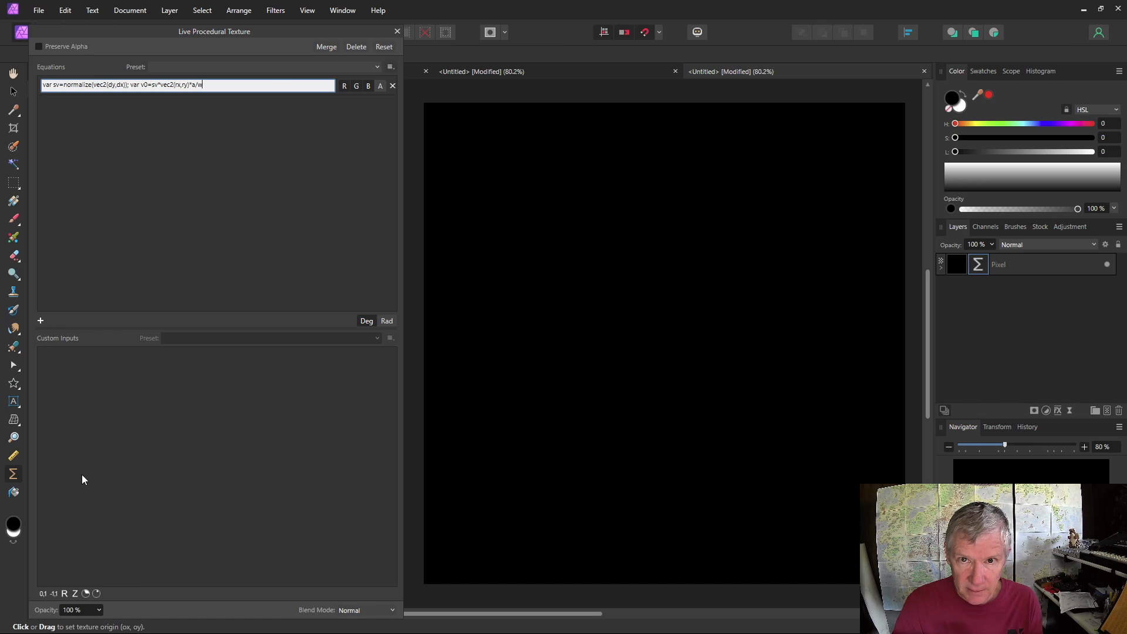
Step: Add three real-number custom inputs, keeping the first as a and naming the other two dx and dy
left_click(65, 594)
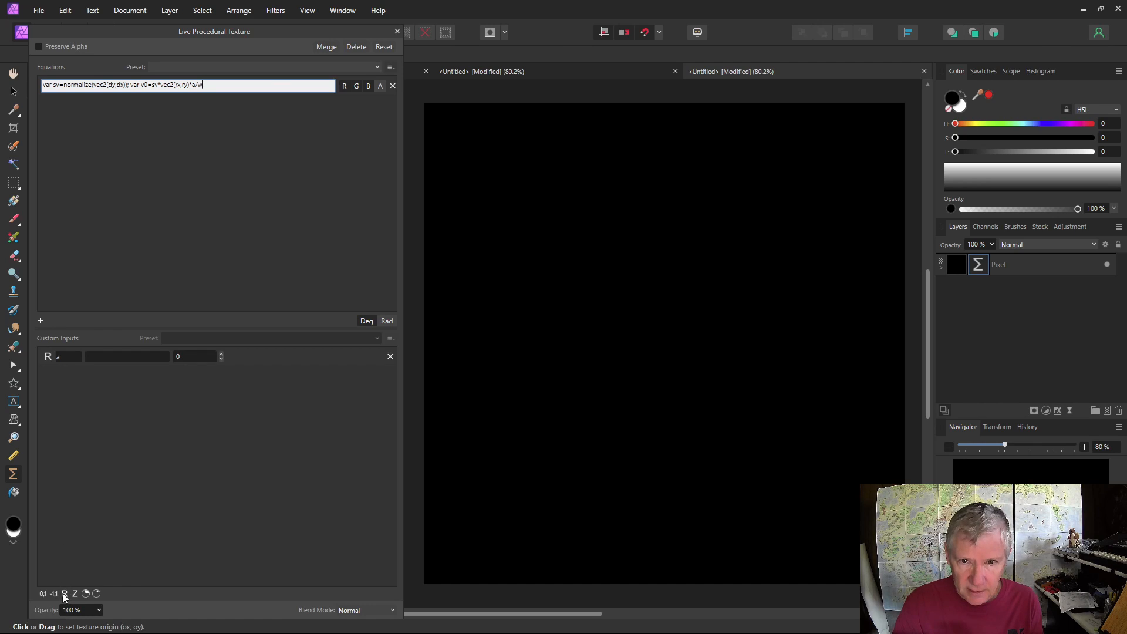
left_click(65, 593)
left_click(65, 593)
left_click(62, 376)
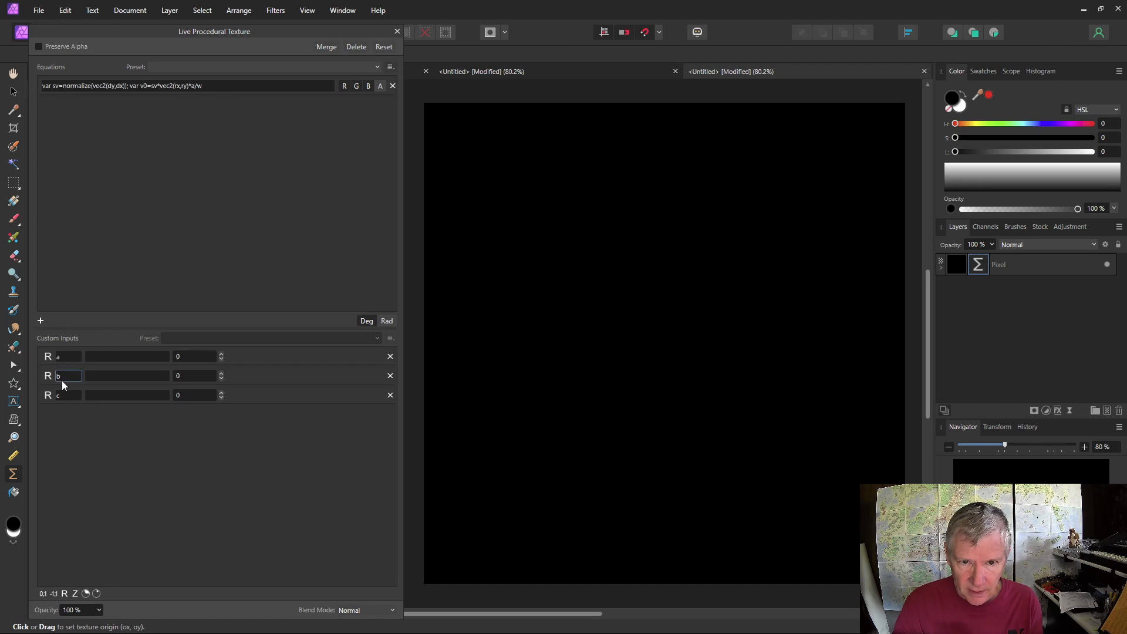
type("dx")
left_click(67, 395)
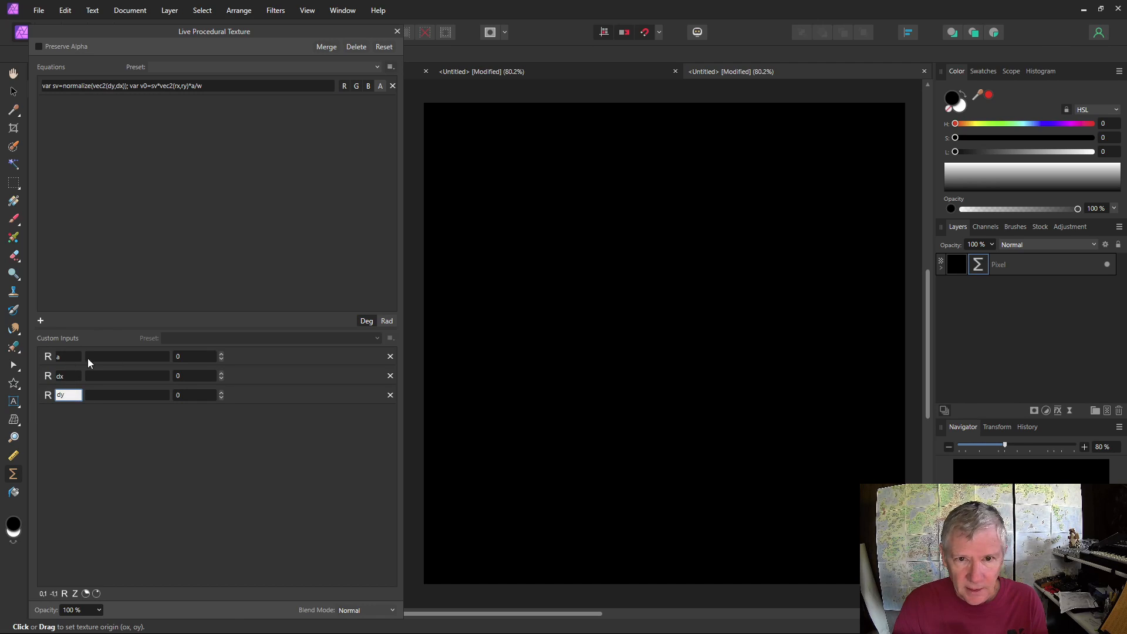
Step: Set the custom inputs a to 8, dx to 2 and dy to 1
left_click(221, 354)
left_click(221, 353)
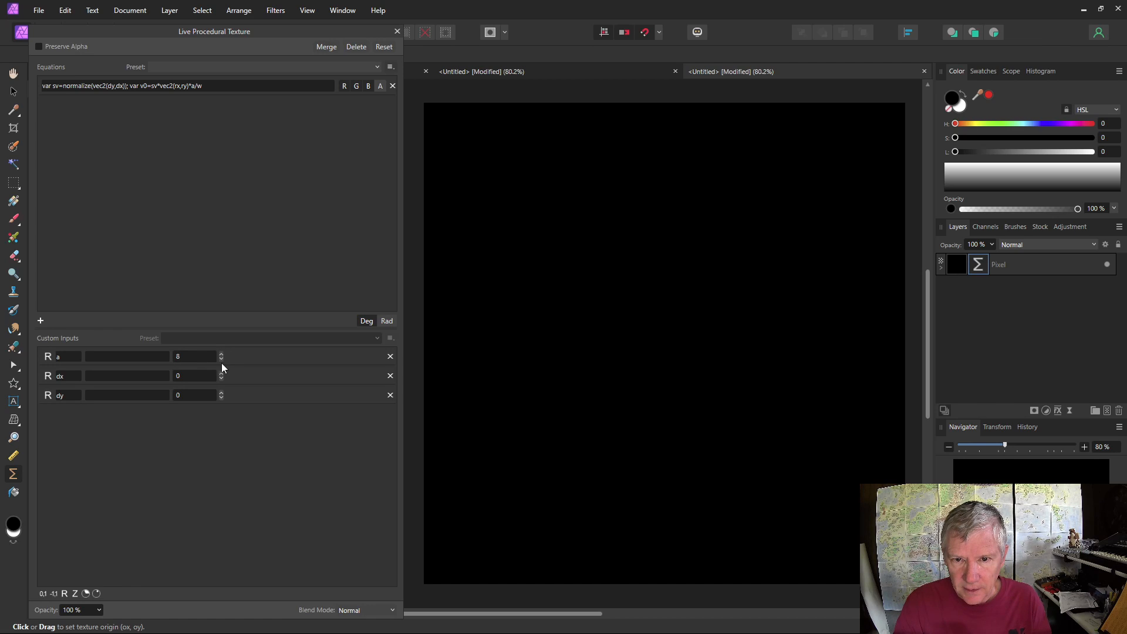
left_click(221, 373)
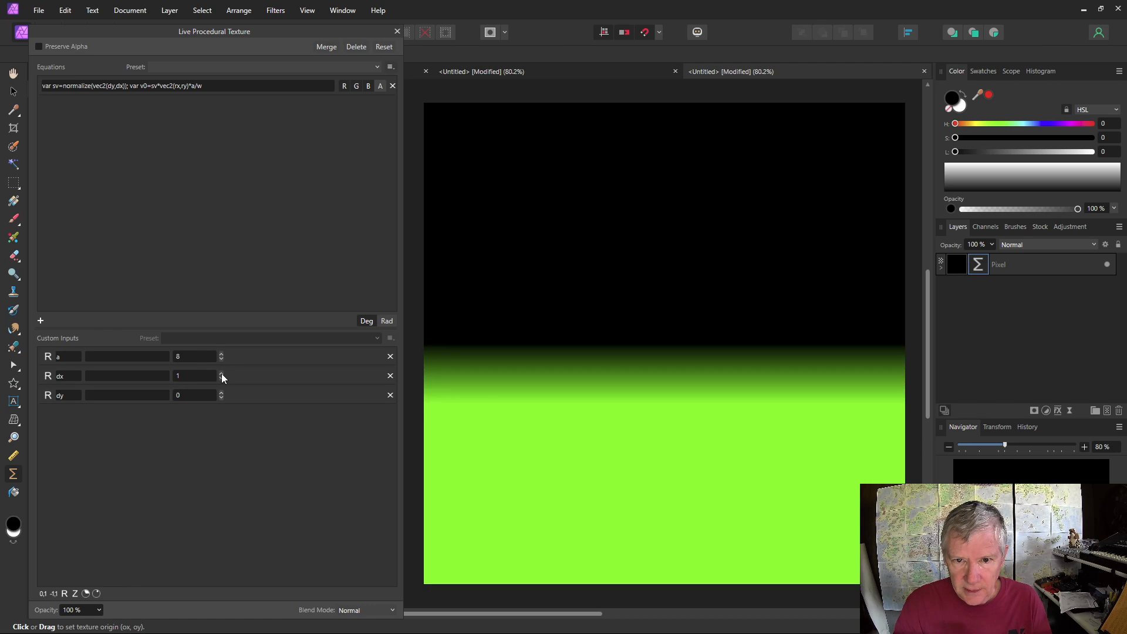
left_click(221, 373)
left_click(222, 393)
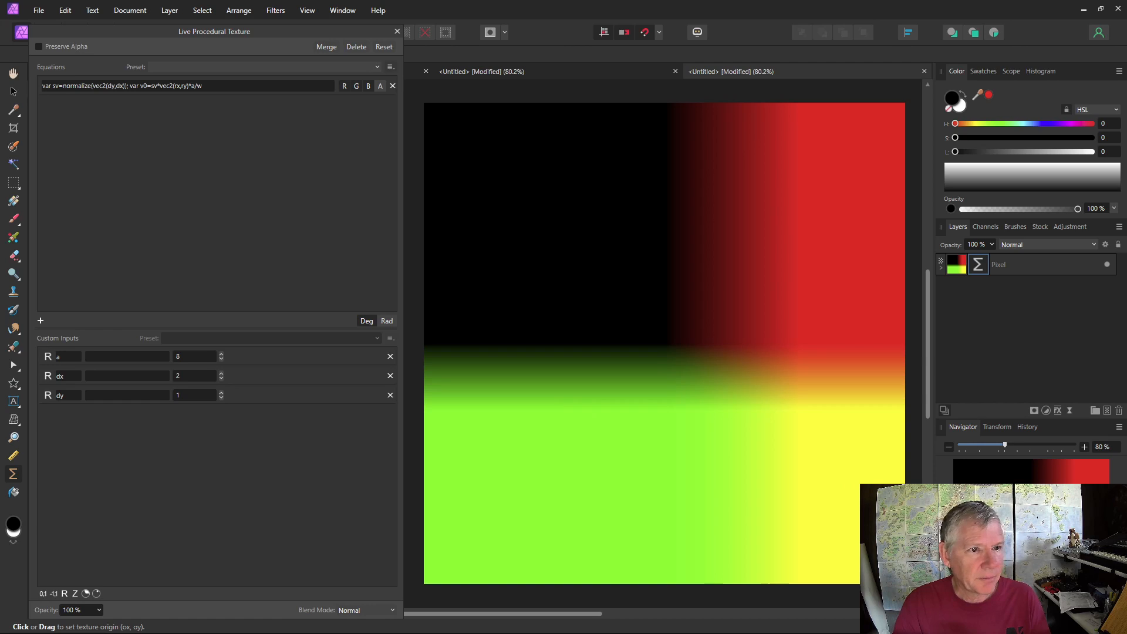
Step: End the equation with var v=fraction(v0), apply it, and move the texture origin past the canvas's upper-left corner
left_click_drag(255, 86, 207, 85)
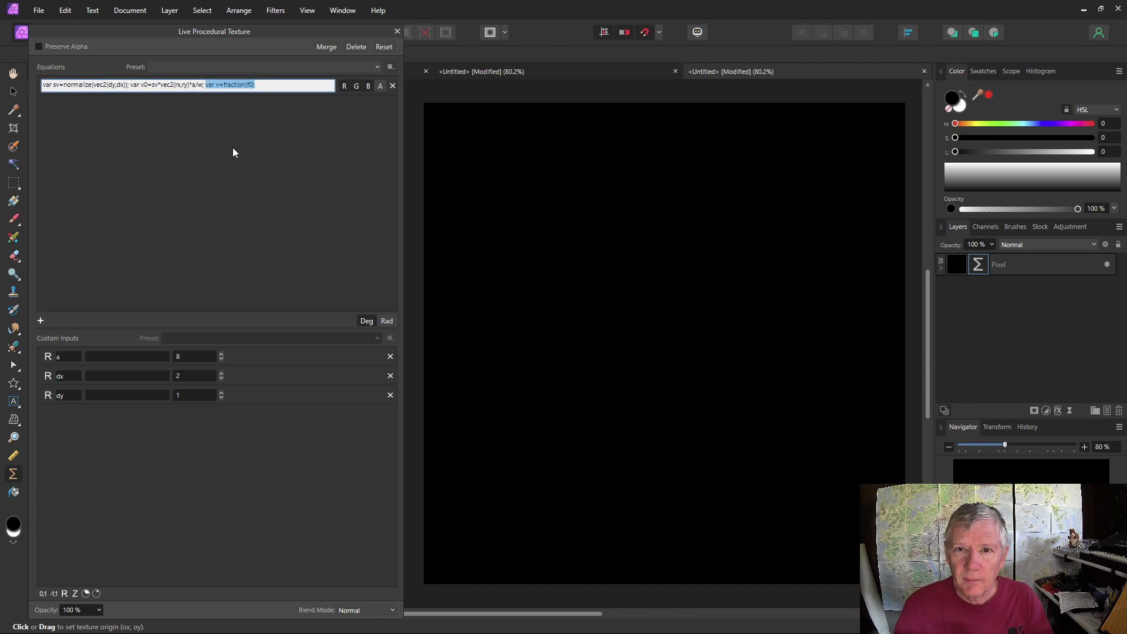
type("var ")
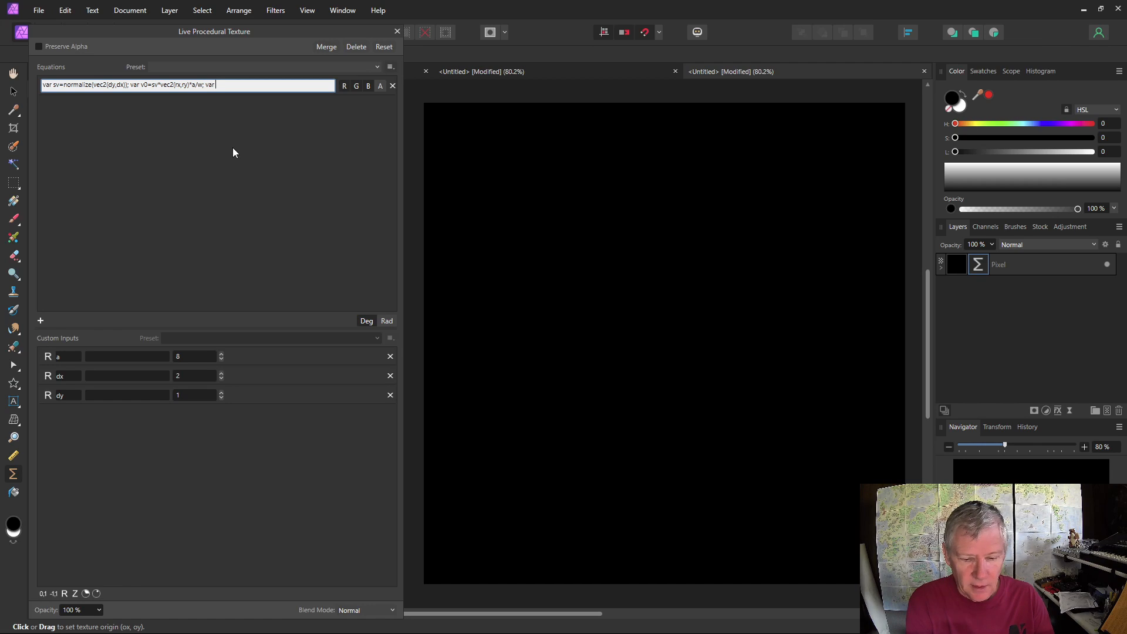
type("v=f")
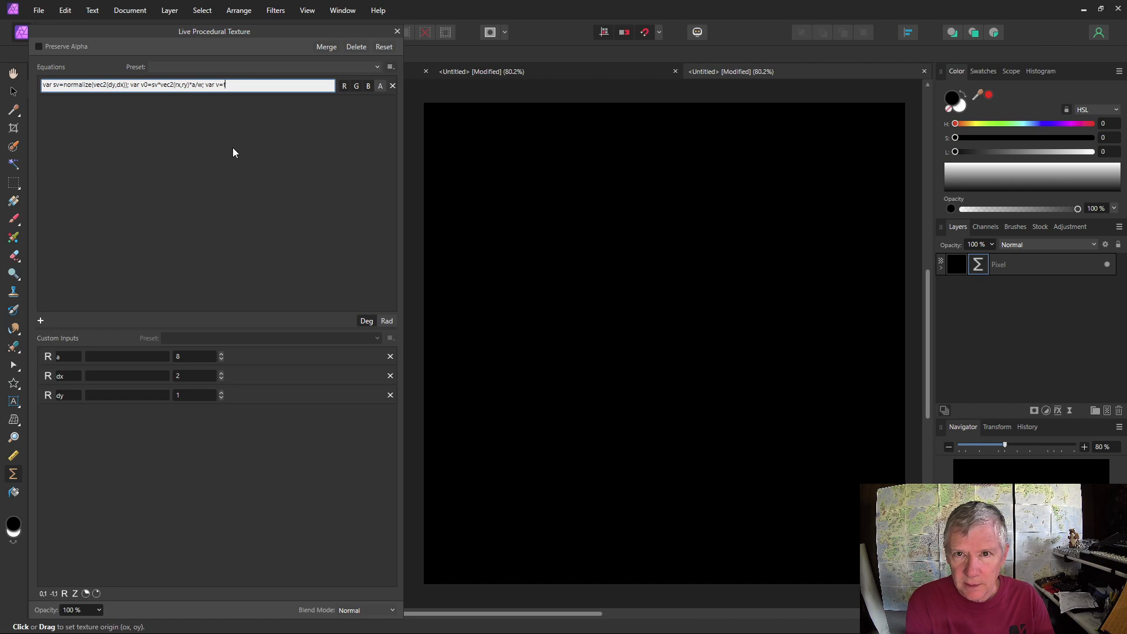
type("raction")
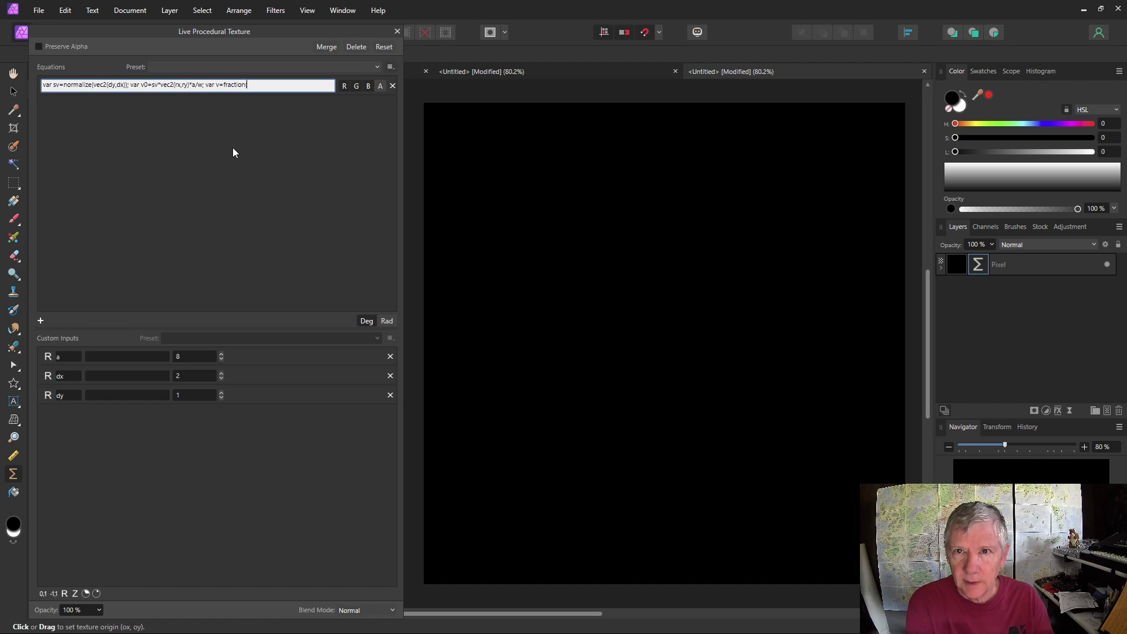
type("(v0)")
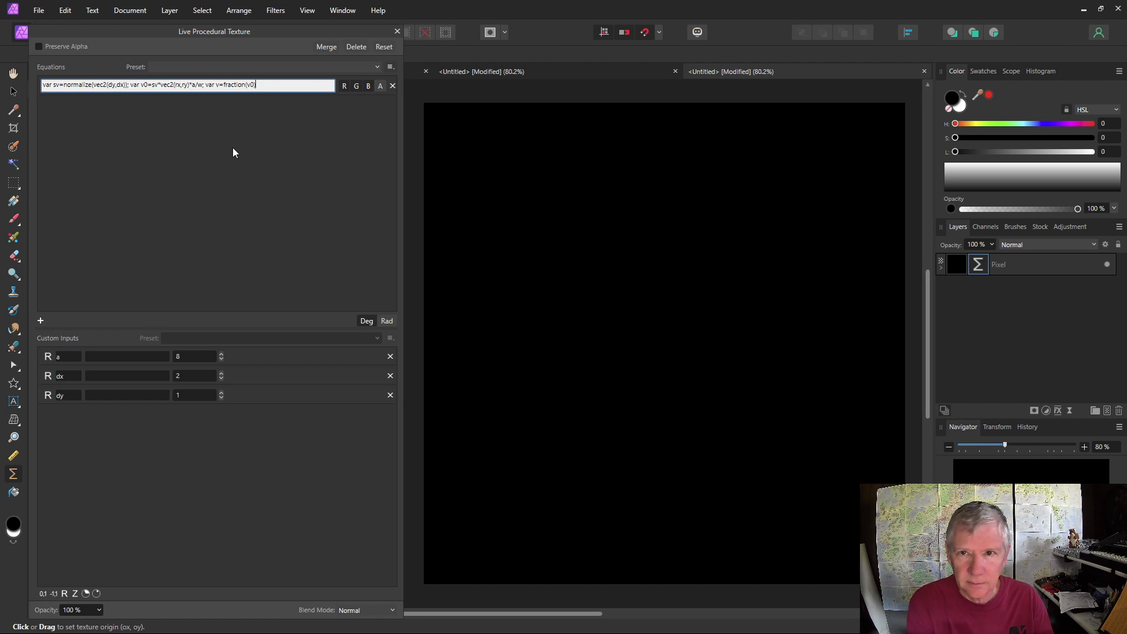
key("Return")
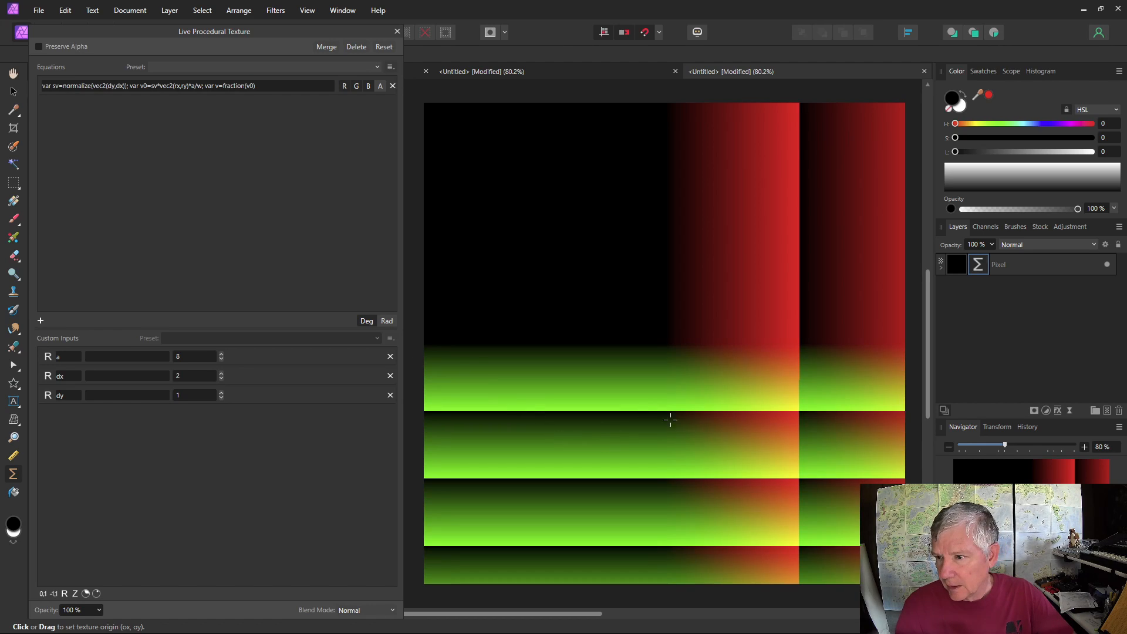
left_click_drag(669, 420, 559, 189)
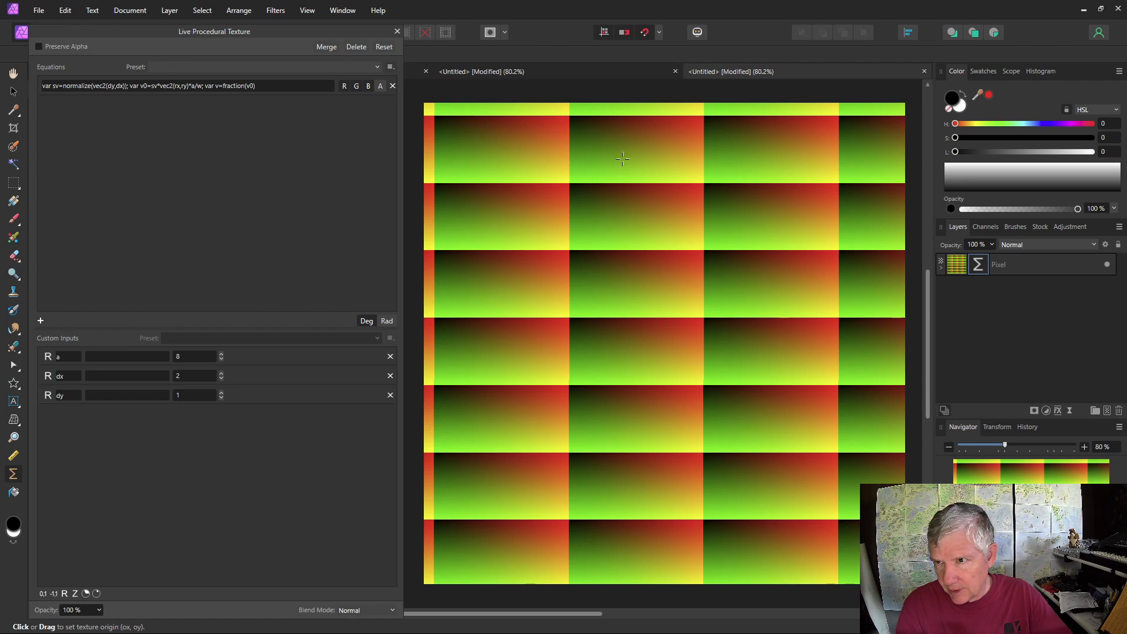
Step: Add a row-based offset to v0 inside the equation's fraction call, starting it as +vec2(floor(v0.y)
left_click(252, 88)
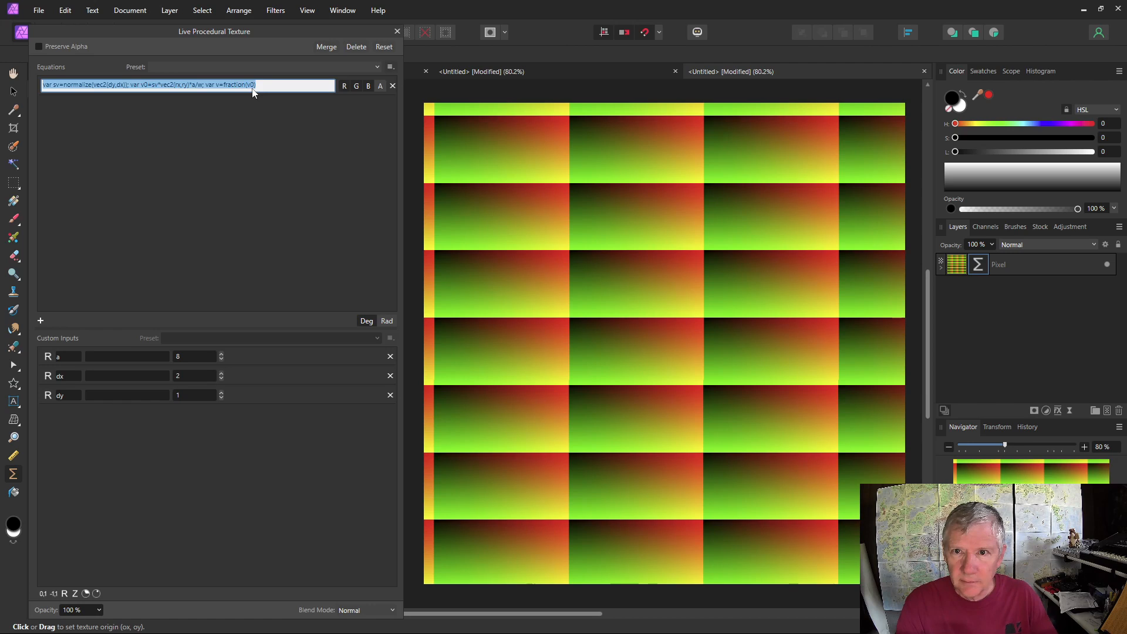
left_click(253, 87)
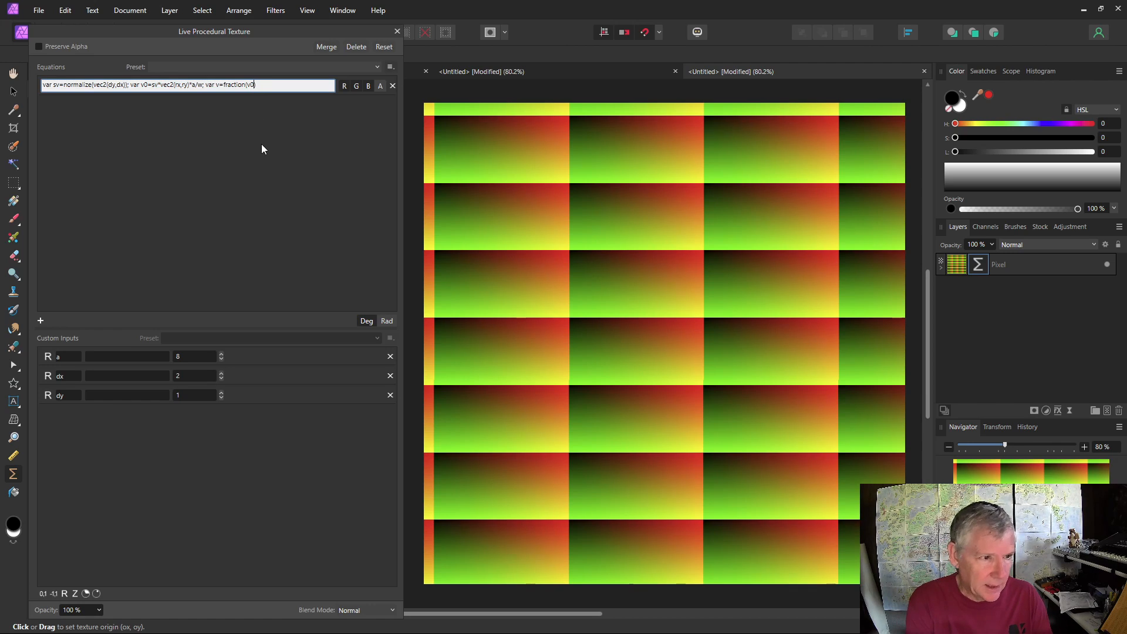
type("+vec")
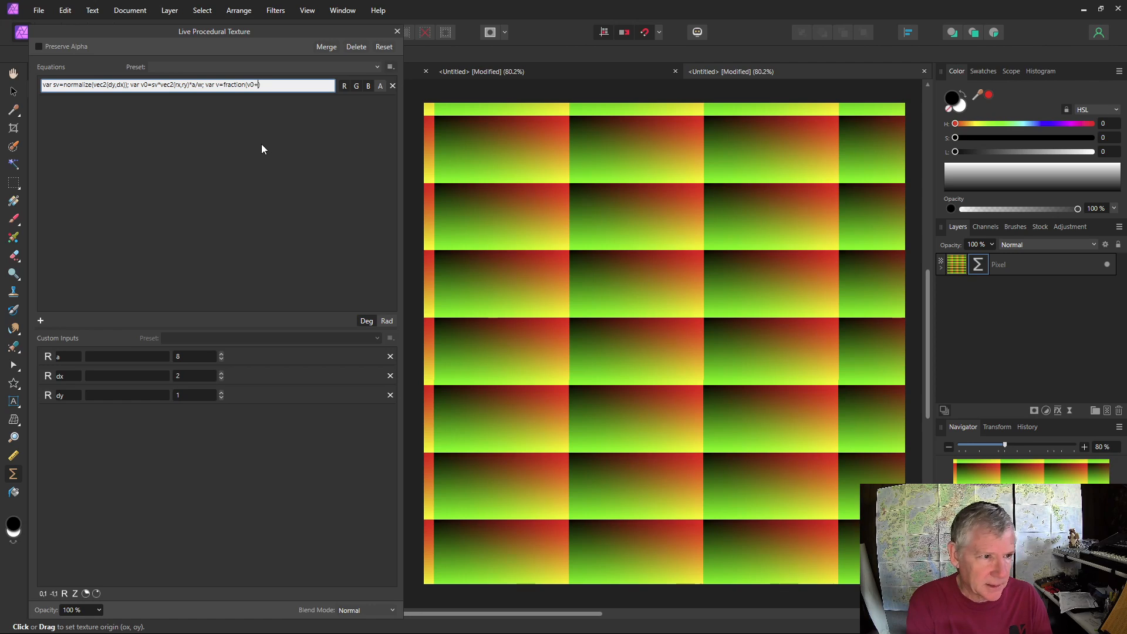
type("2")
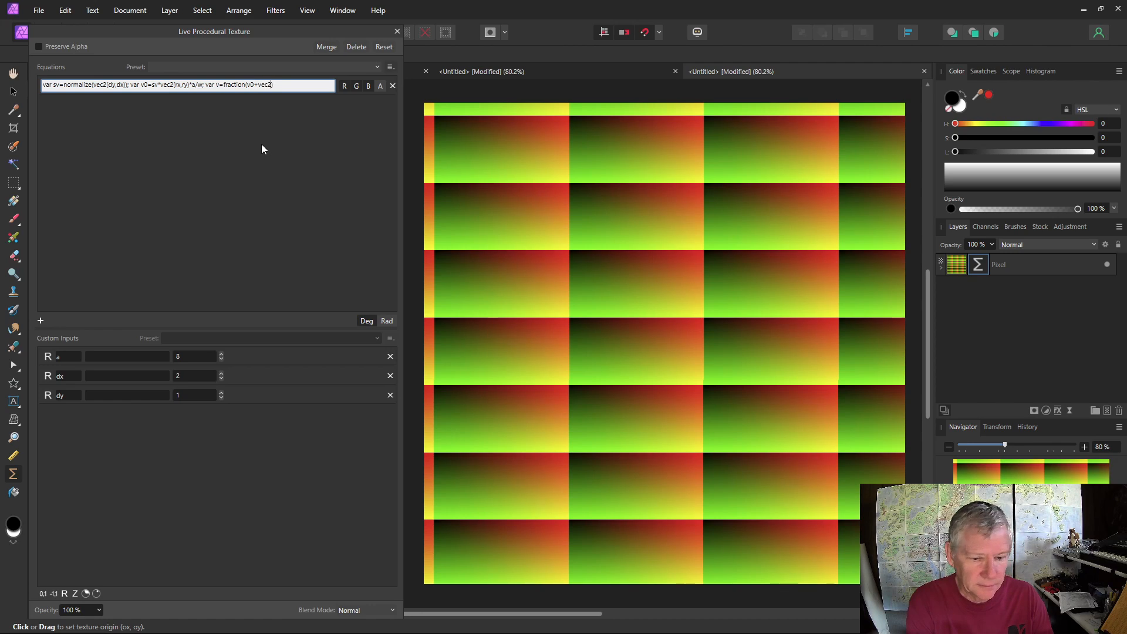
type("(")
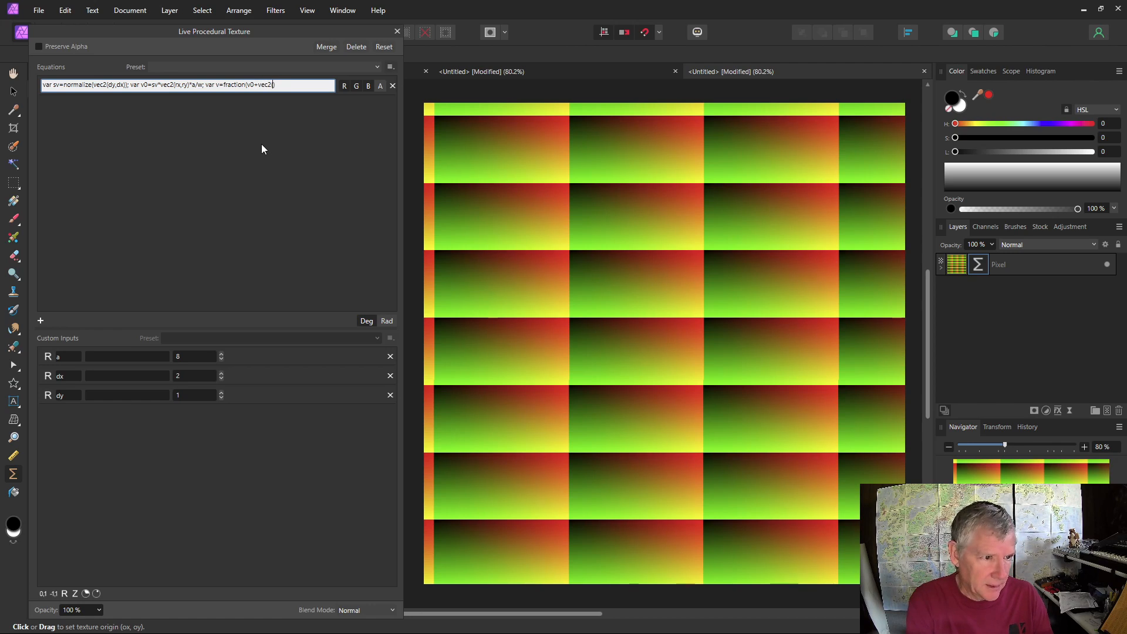
type("floor")
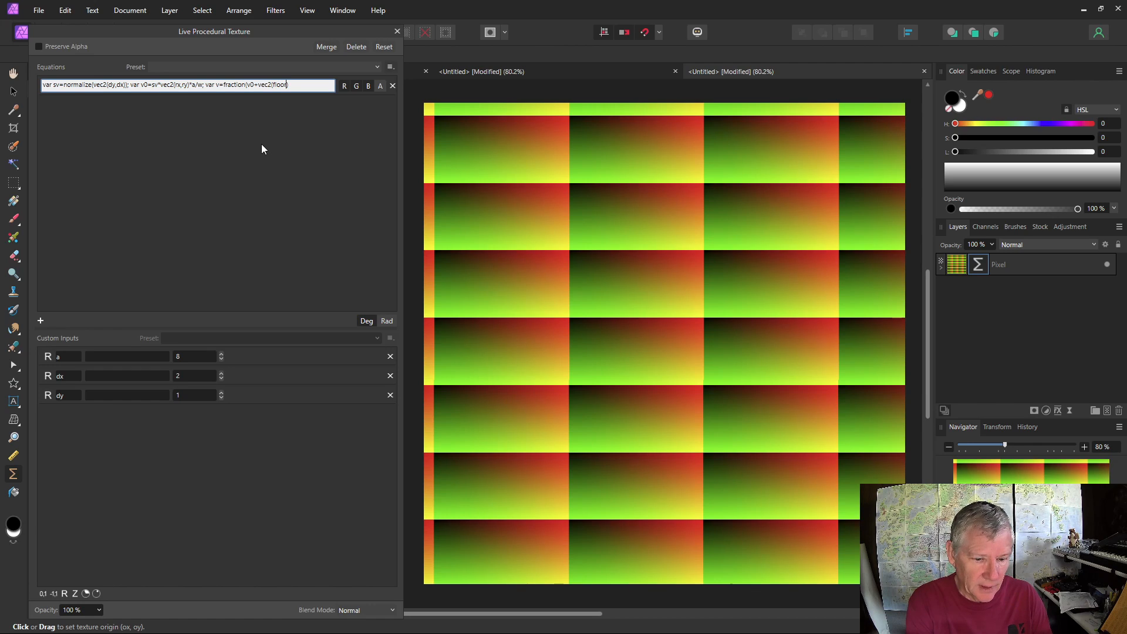
type("(v0")
type(".")
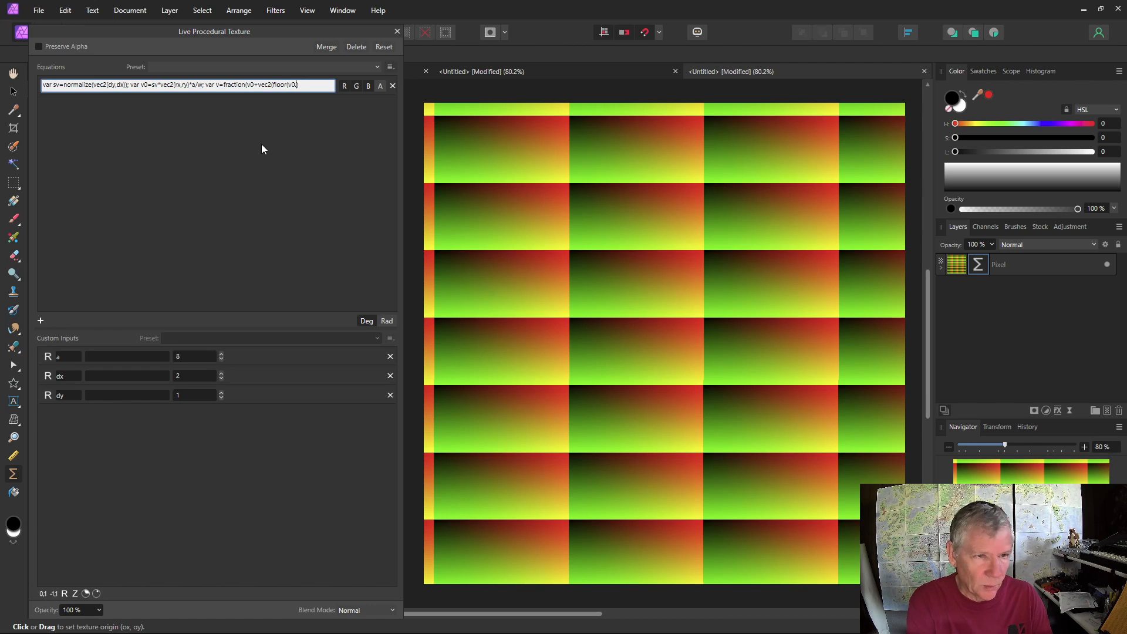
type("y")
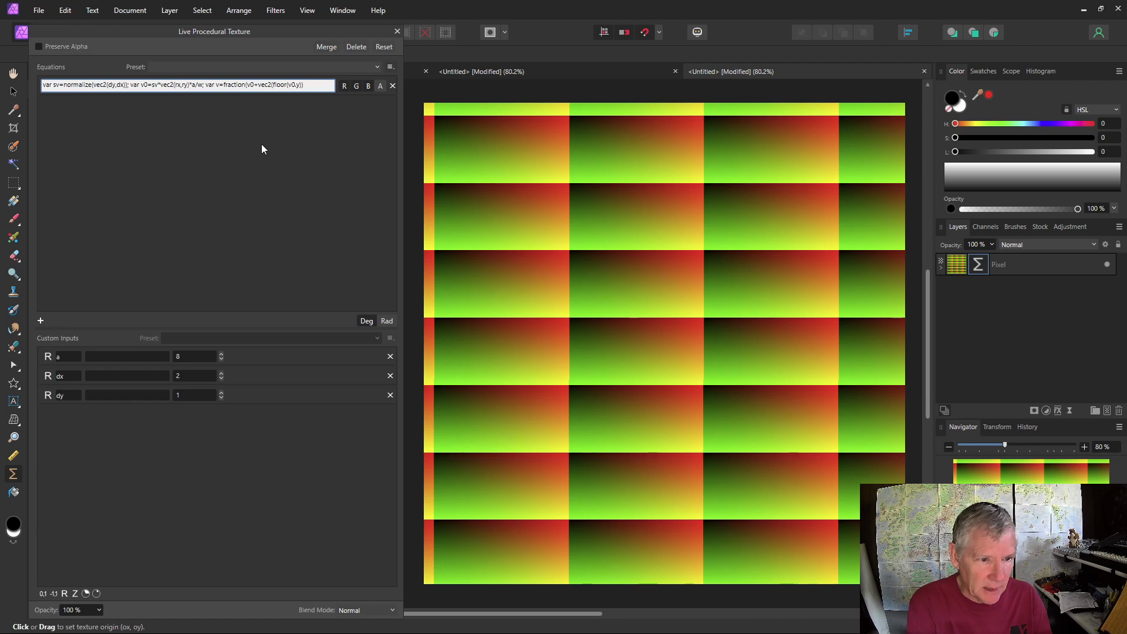
Step: Complete the offset vector as vec2(floor(v0.y)*i/2,0) inside the fraction call and apply the equation
type("*i/")
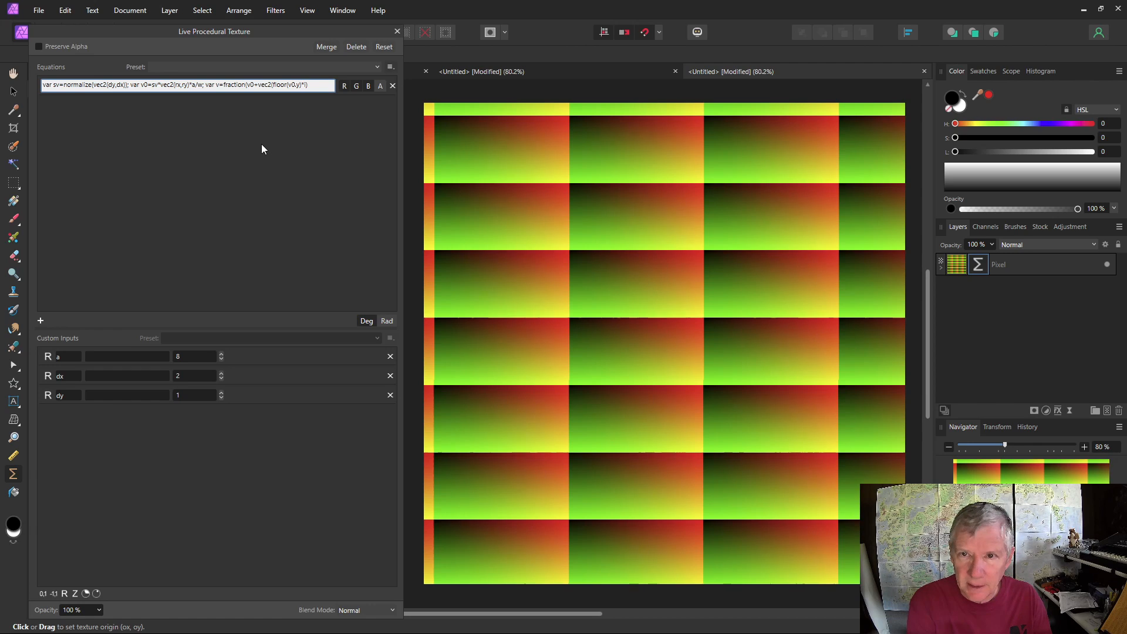
type("2")
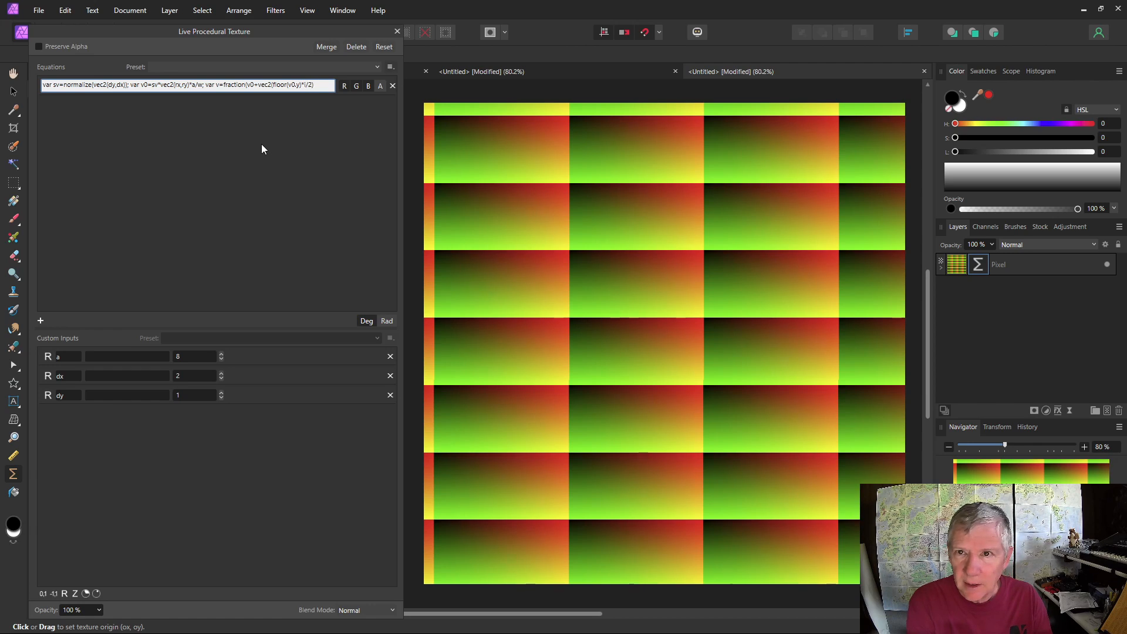
type(",")
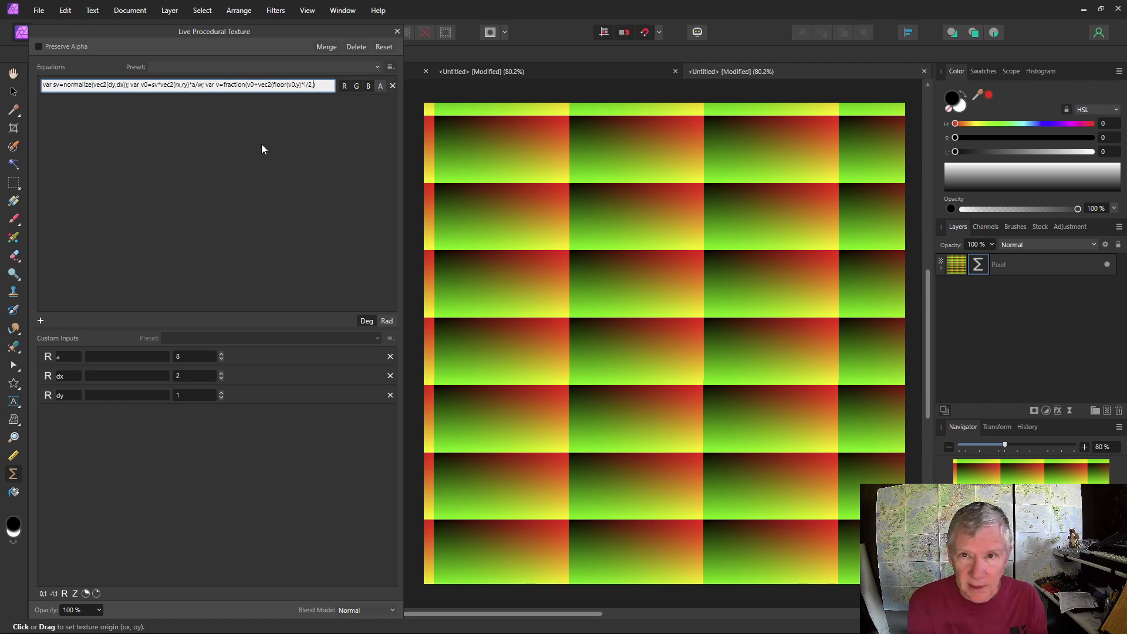
type("0")
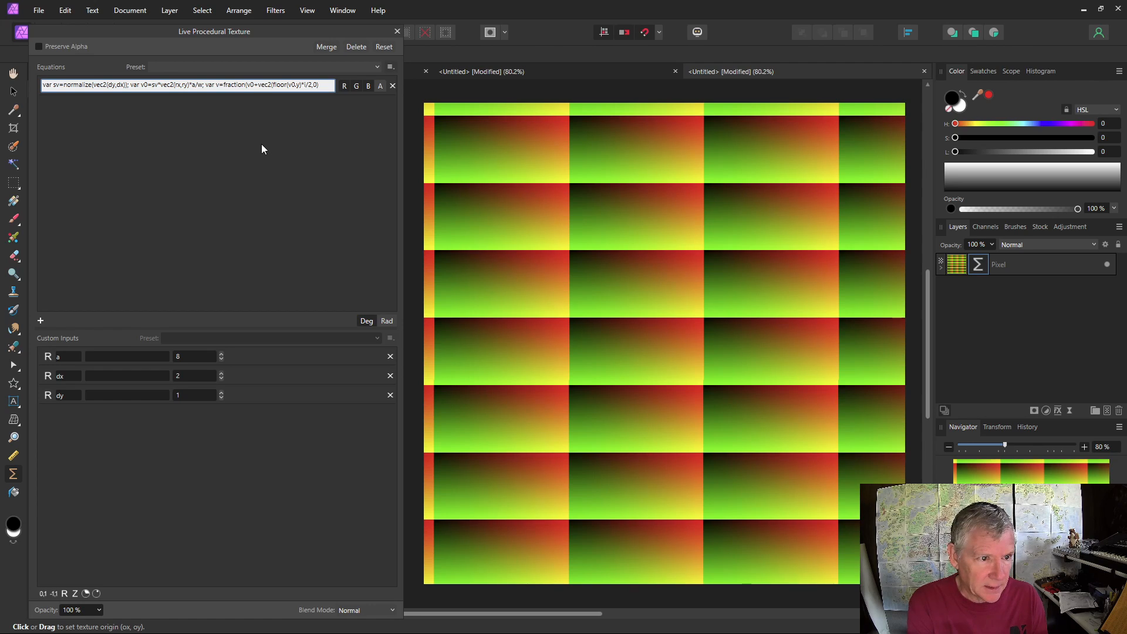
type(")")
key("Return")
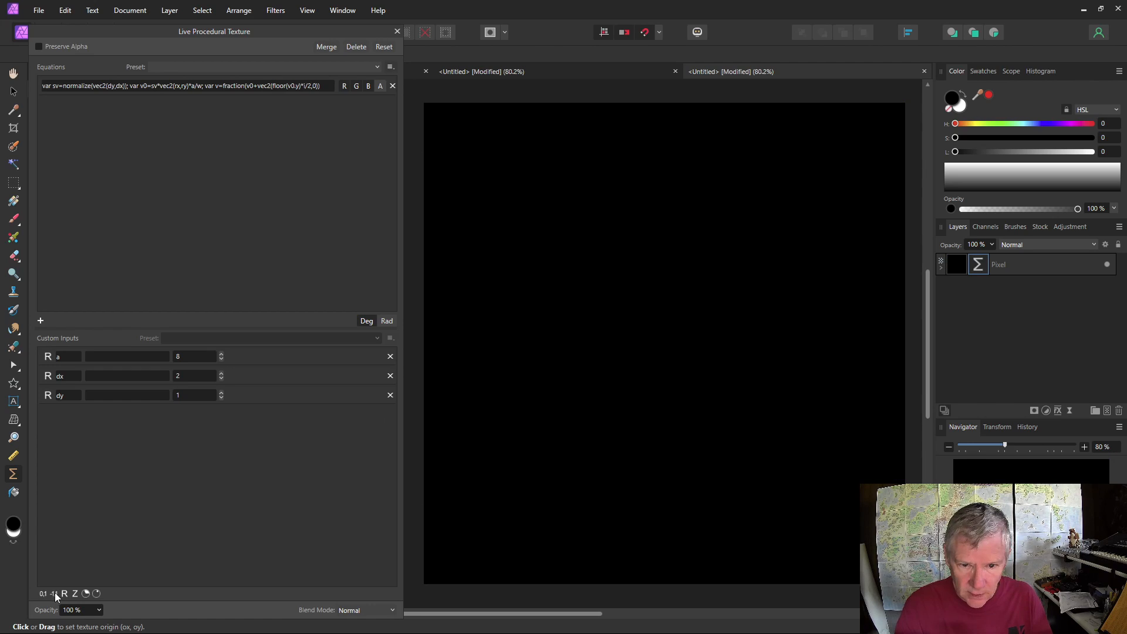
Step: Add a custom input ranging from -1 to 1 and name it i
left_click(54, 593)
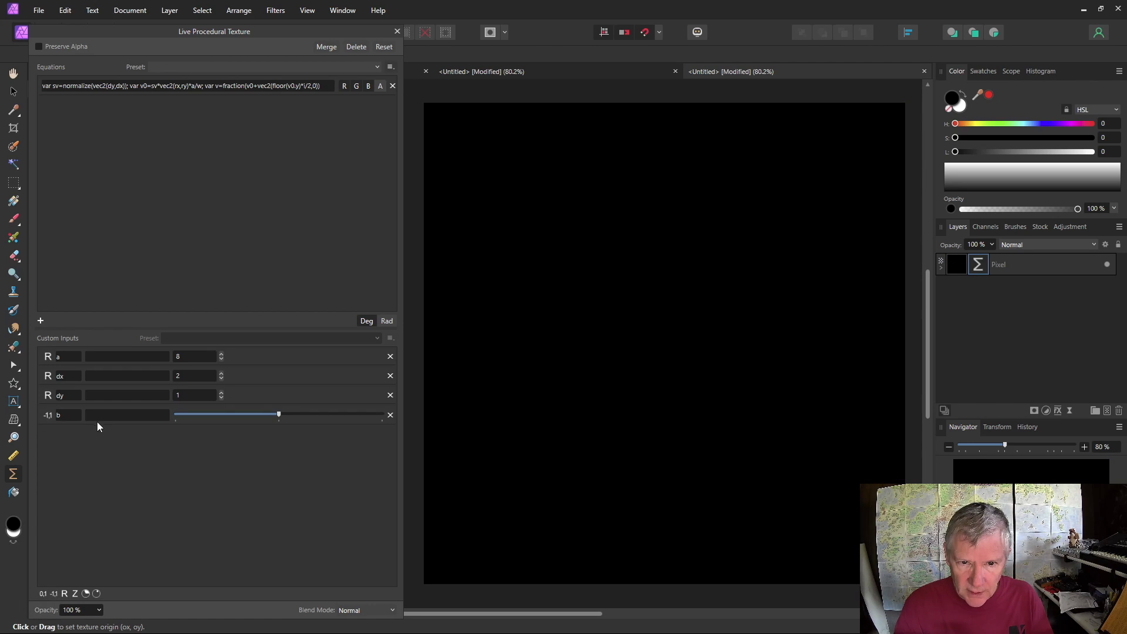
left_click(63, 416)
key("BackSpace")
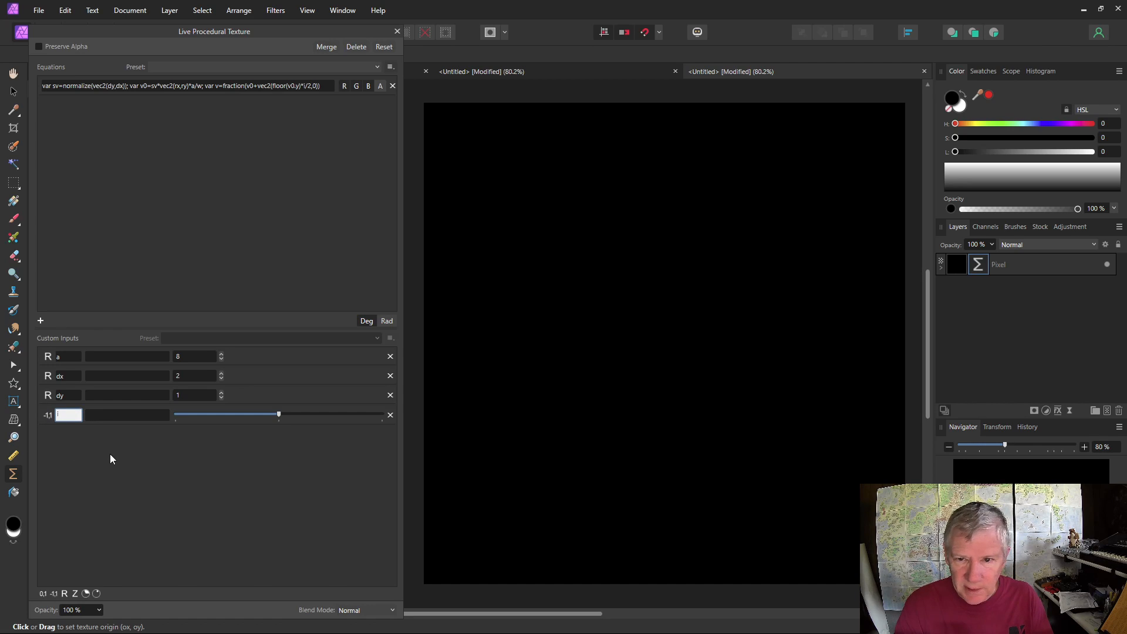
key("Return")
Step: Describe the custom inputs a, dx, dy and i as Scale, X Distance, Y Distance and Shift
left_click(125, 356)
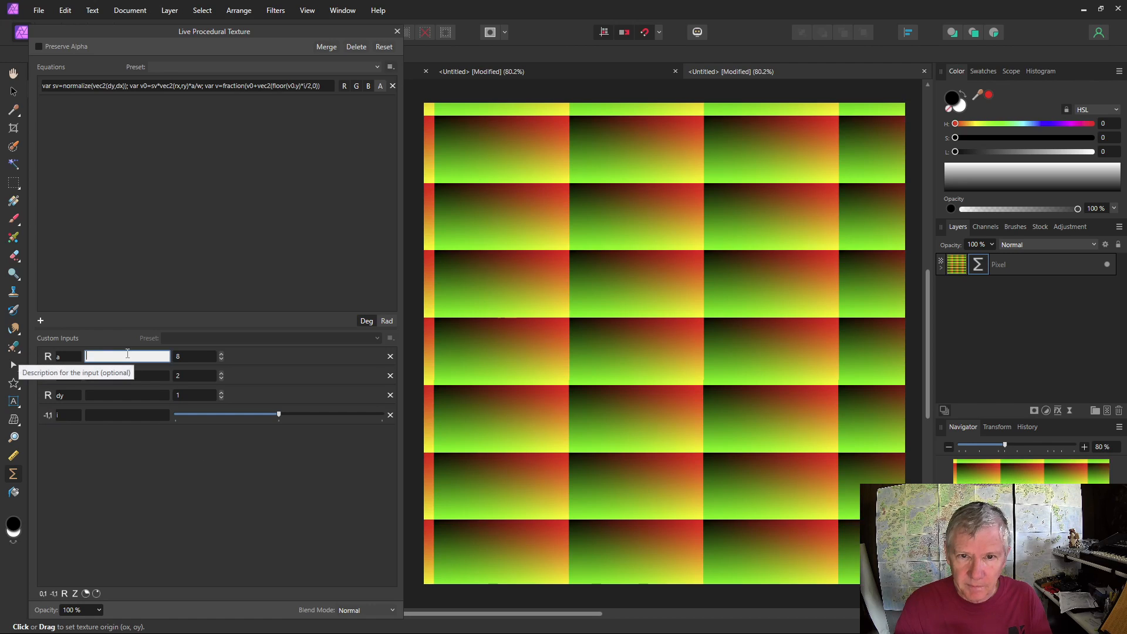
type("Scale")
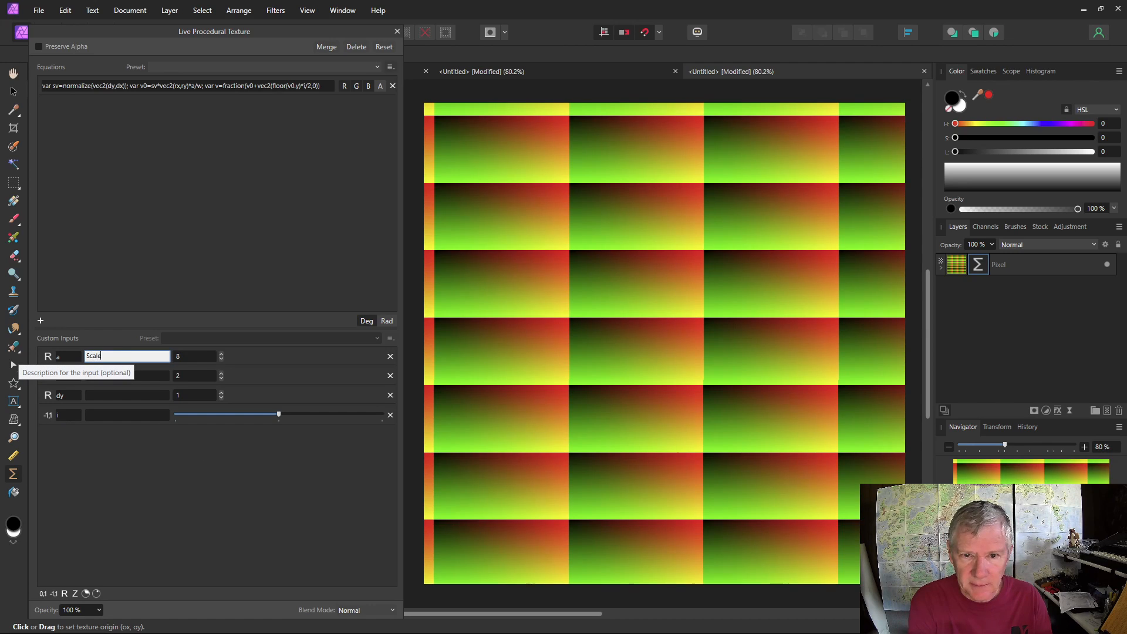
left_click(142, 378)
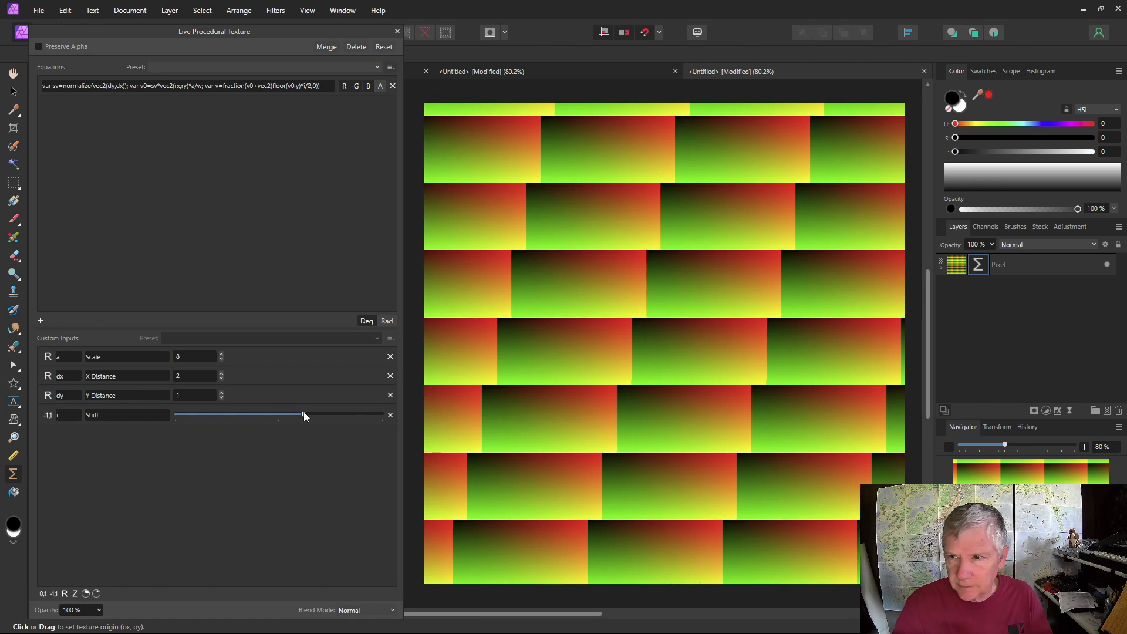
Step: Test the row offset by taking the Shift input to its maximum and down to its minimum
left_click_drag(304, 415, 391, 416)
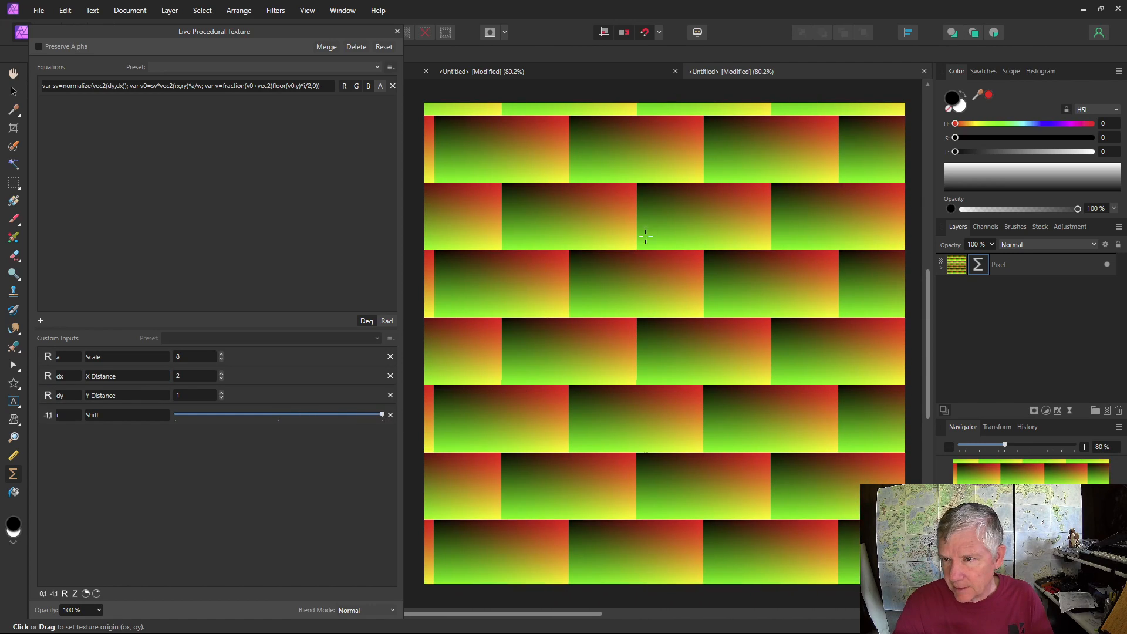
left_click_drag(382, 415, 163, 414)
left_click_drag(216, 417, 153, 431)
Step: Reposition the texture origin on the canvas and set the Shift input to its maximum
left_click_drag(557, 418, 307, 419)
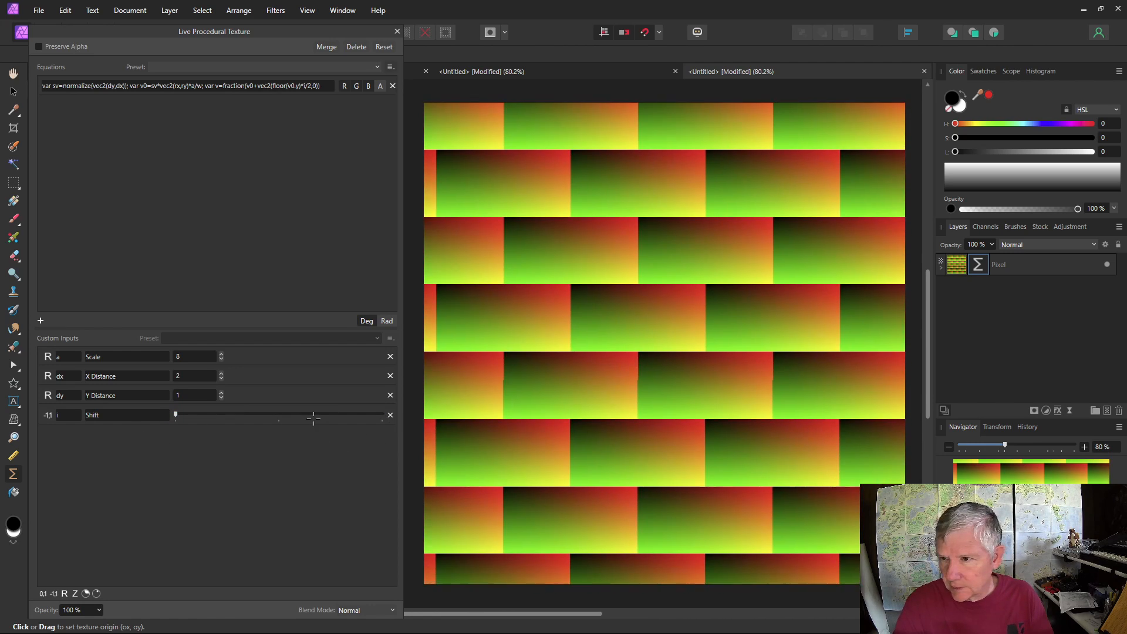
left_click_drag(694, 392, 548, 348)
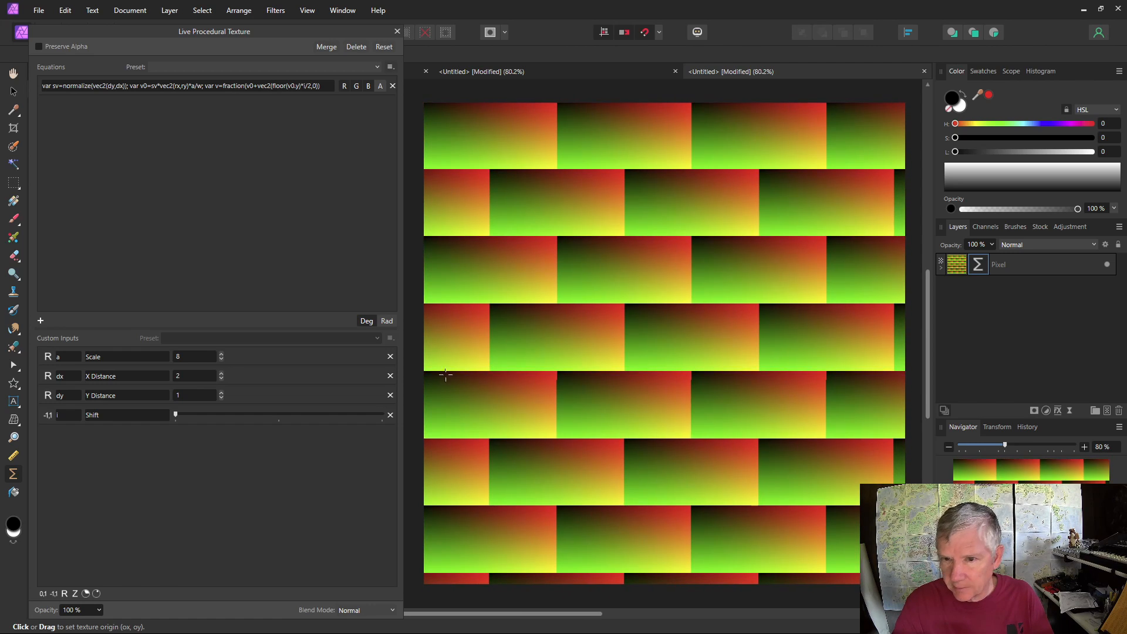
left_click_drag(181, 415, 406, 410)
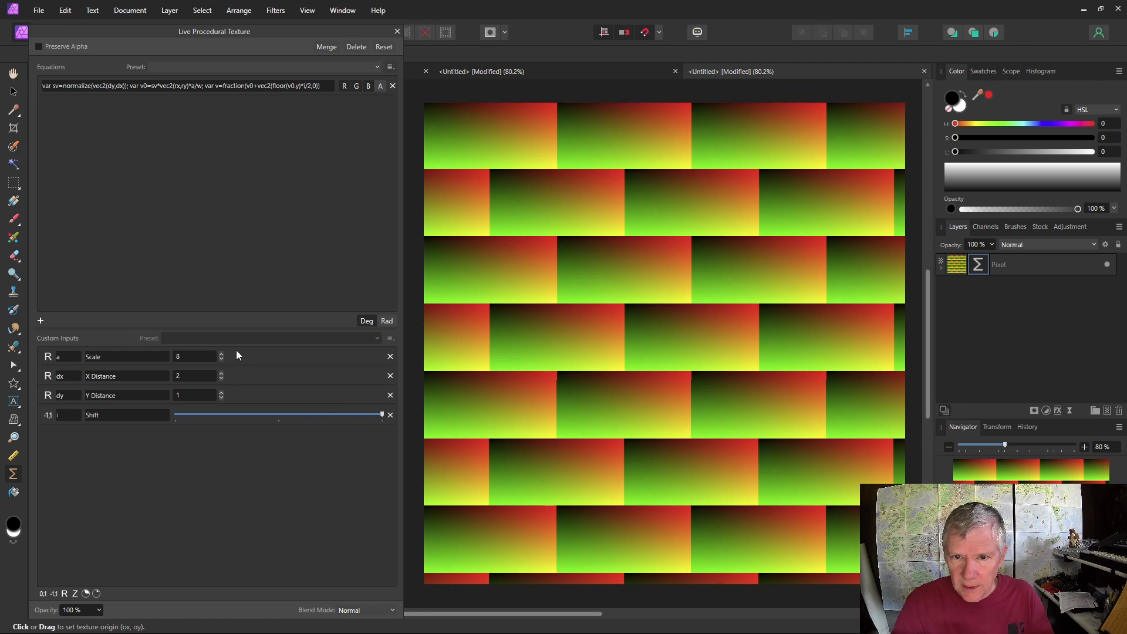
Step: Raise the Scale input to 13
left_click(221, 354)
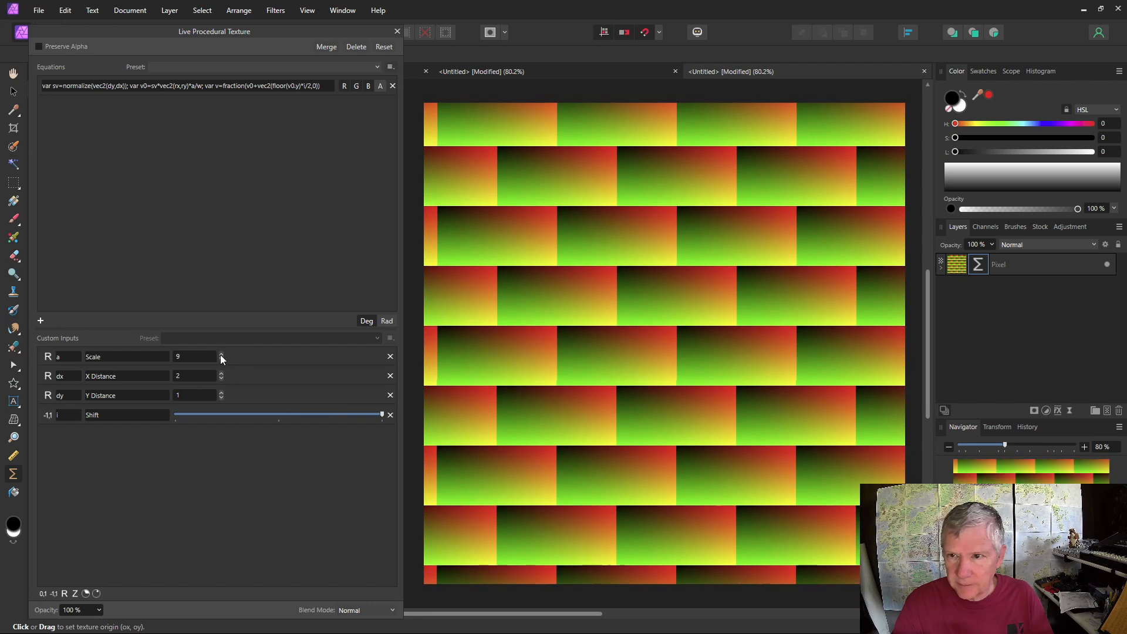
left_click(221, 355)
left_click(221, 355)
left_click(221, 354)
left_click(221, 354)
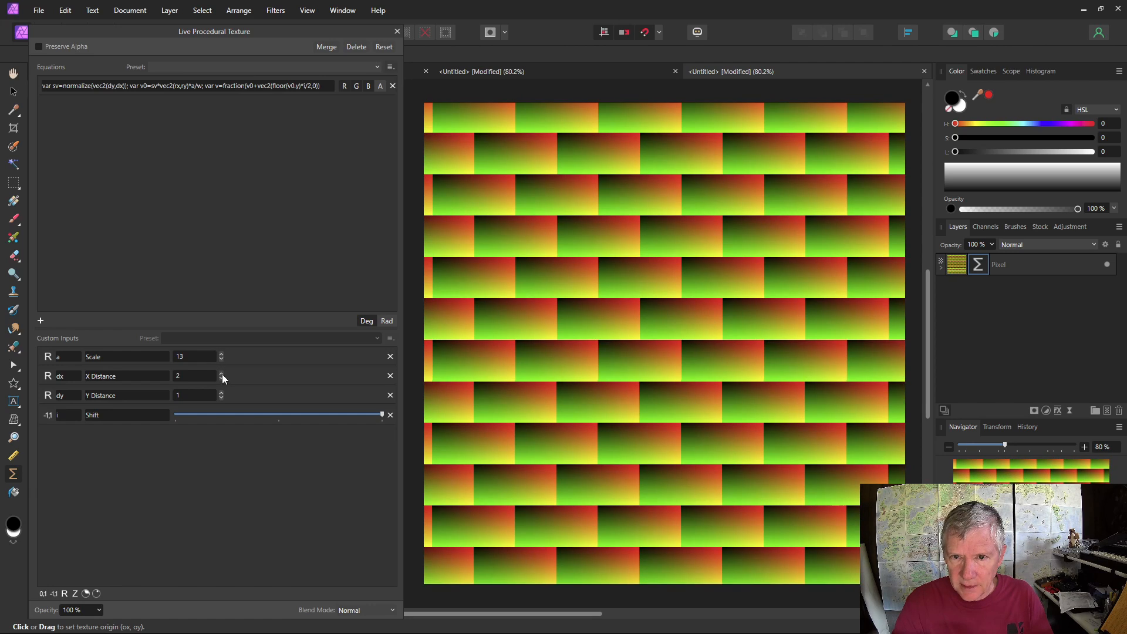
Step: Try the X Distance input at 6 and return it to 2
left_click(222, 373)
left_click(221, 373)
left_click(222, 373)
left_click(222, 373)
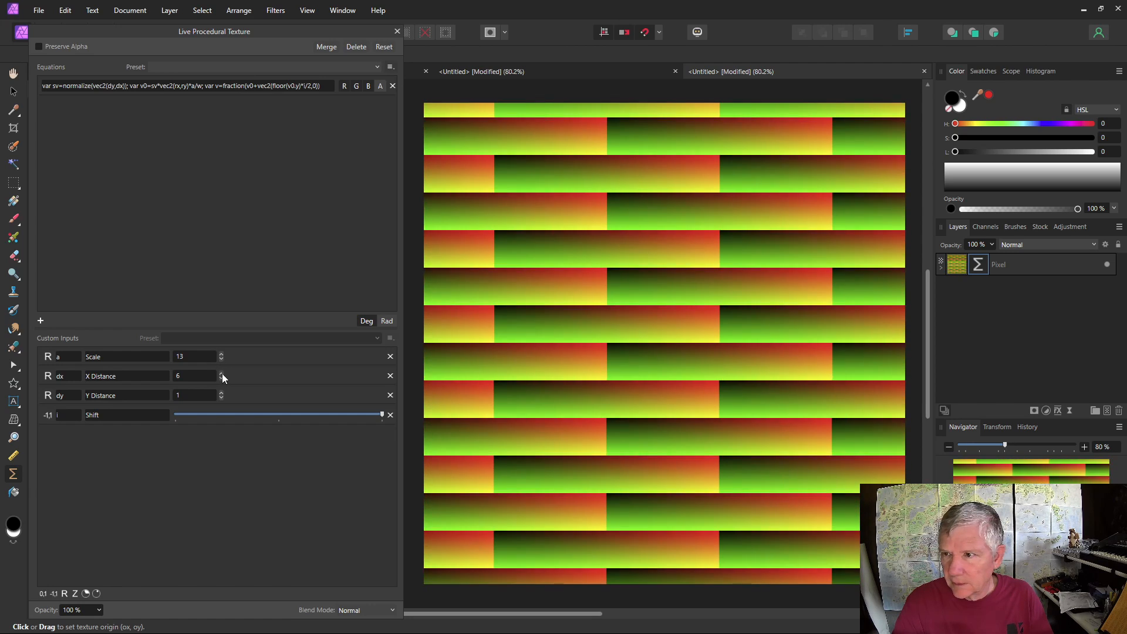
left_click(222, 378)
left_click(222, 377)
left_click(221, 378)
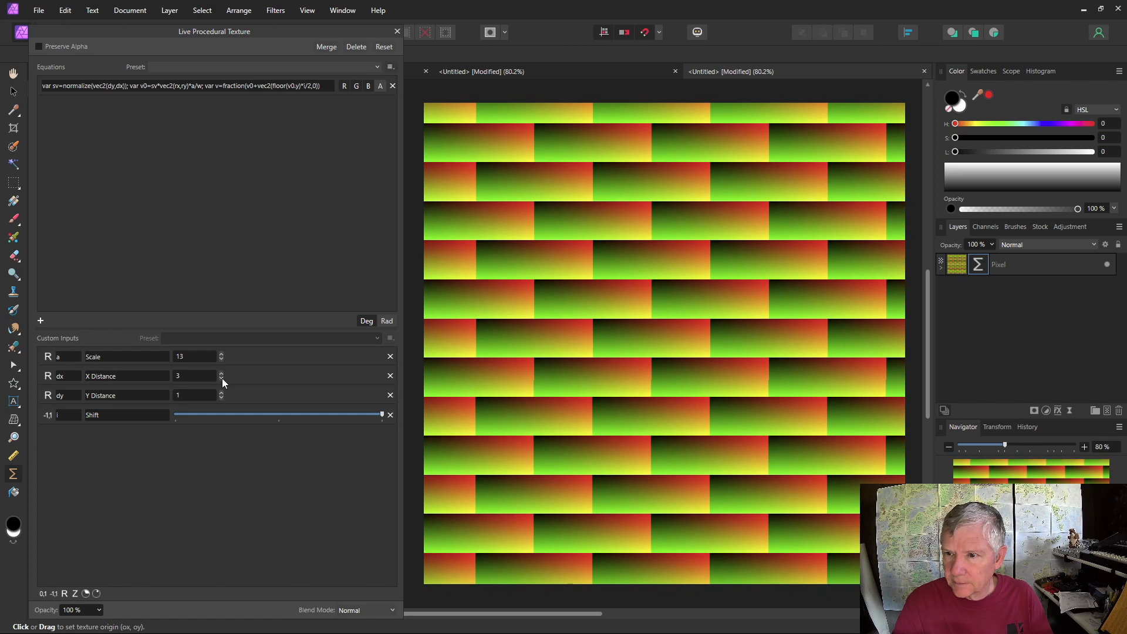
left_click(222, 378)
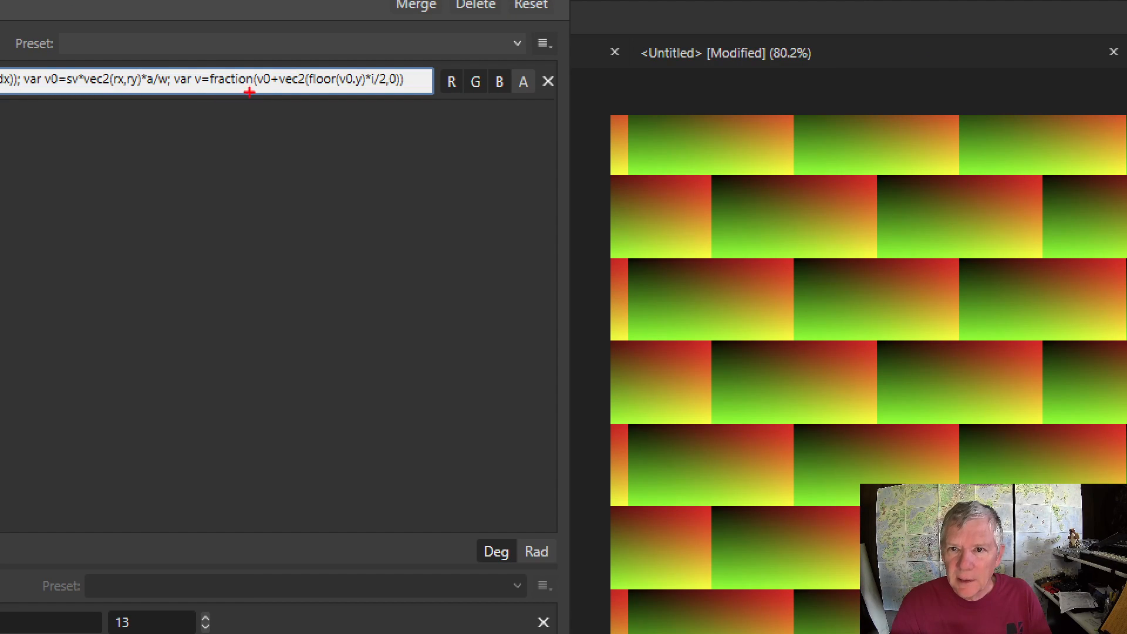
left_click_drag(256, 90, 397, 90)
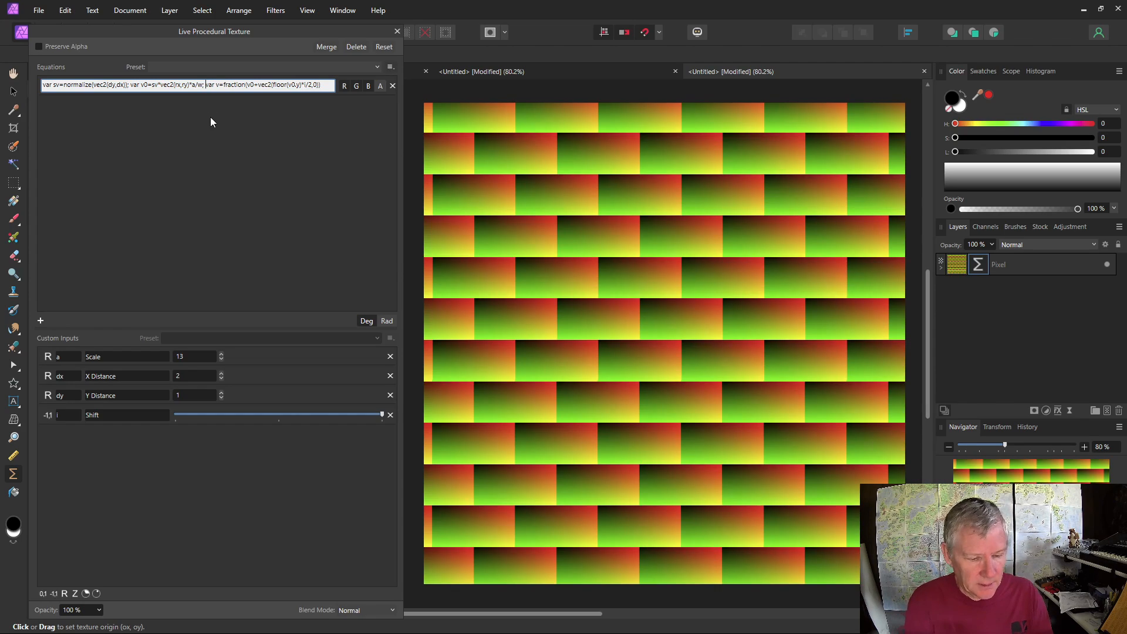
Step: Split the last expression into var vf=v0+vec2(floor(v0.y)*i/2,0); var v=fraction(vf), widening the dialog to fit, and apply the equation
type("var ")
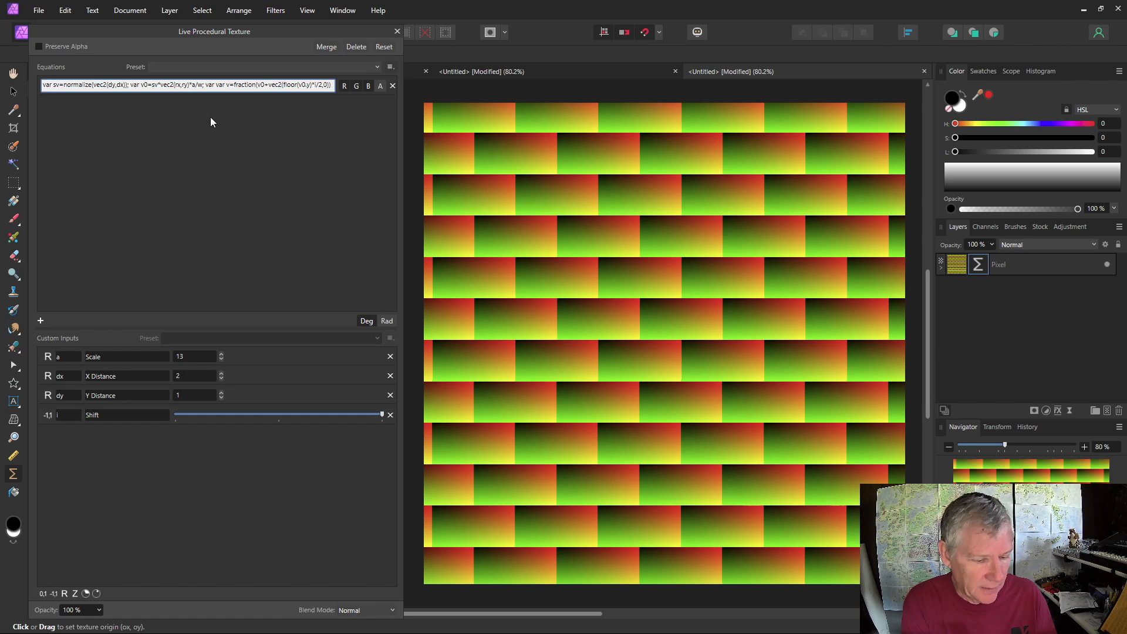
type("vfv")
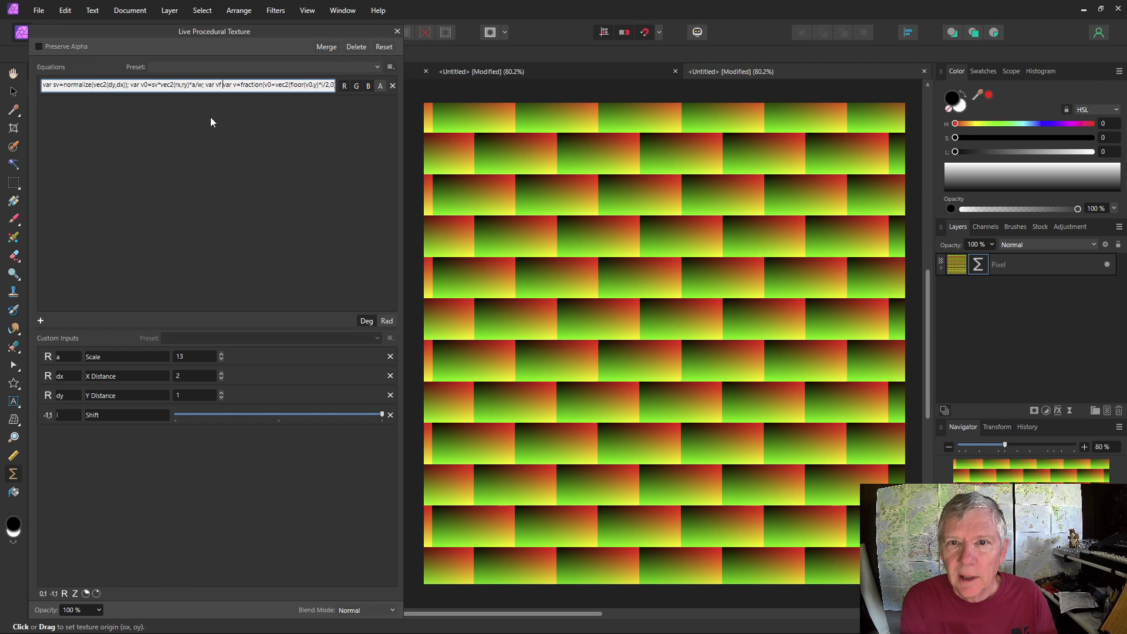
key("BackSpace")
type("=")
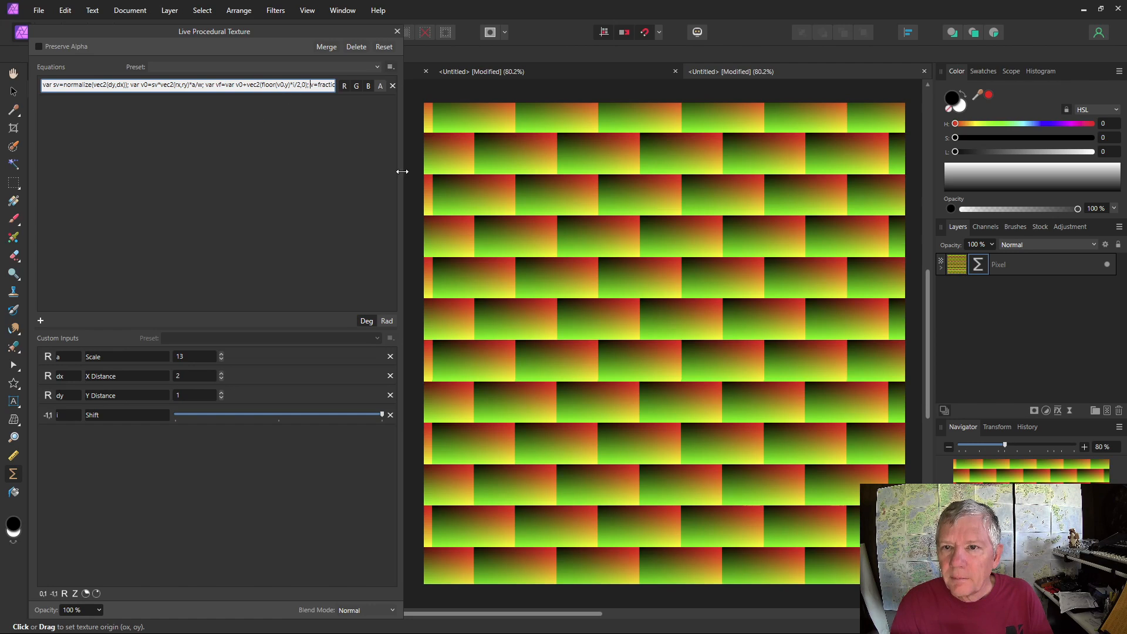
left_click_drag(403, 171, 576, 169)
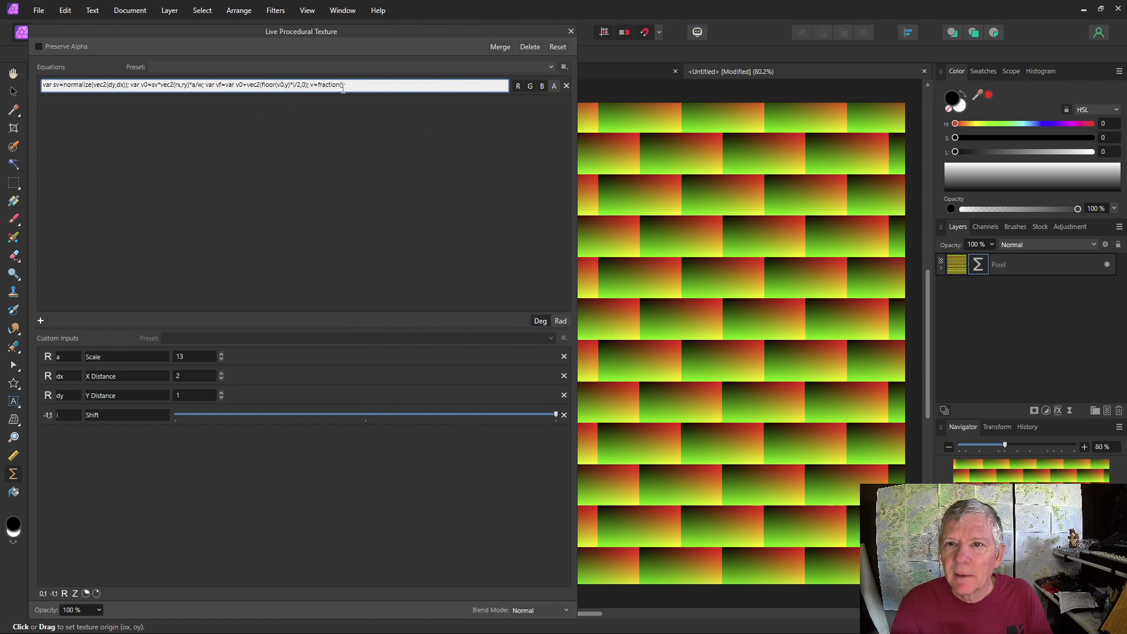
type("vf")
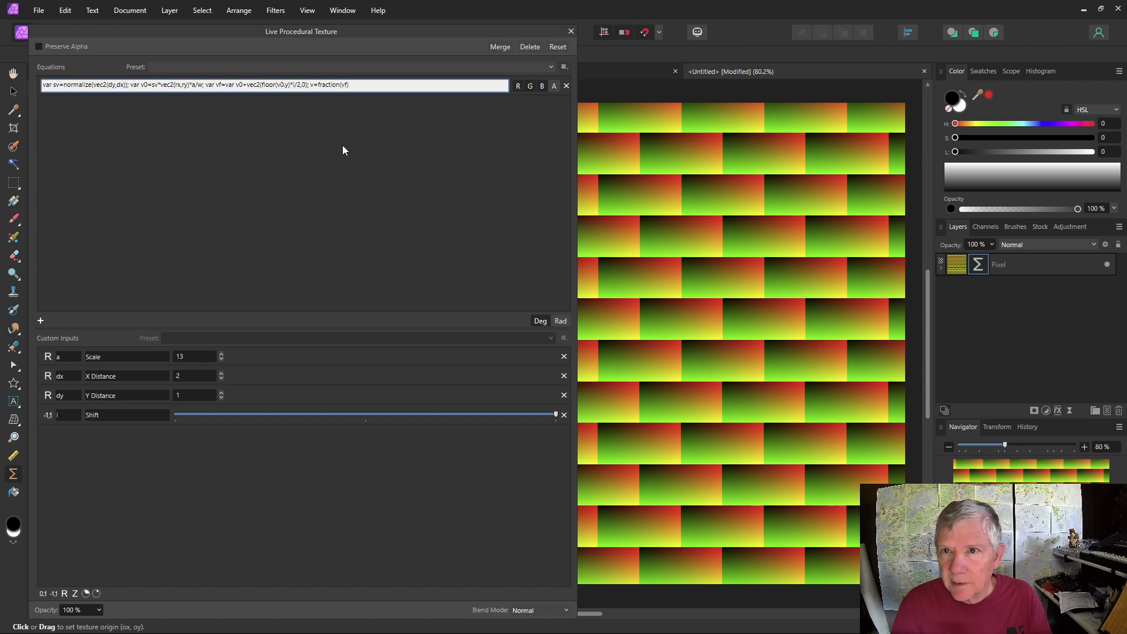
key("Return")
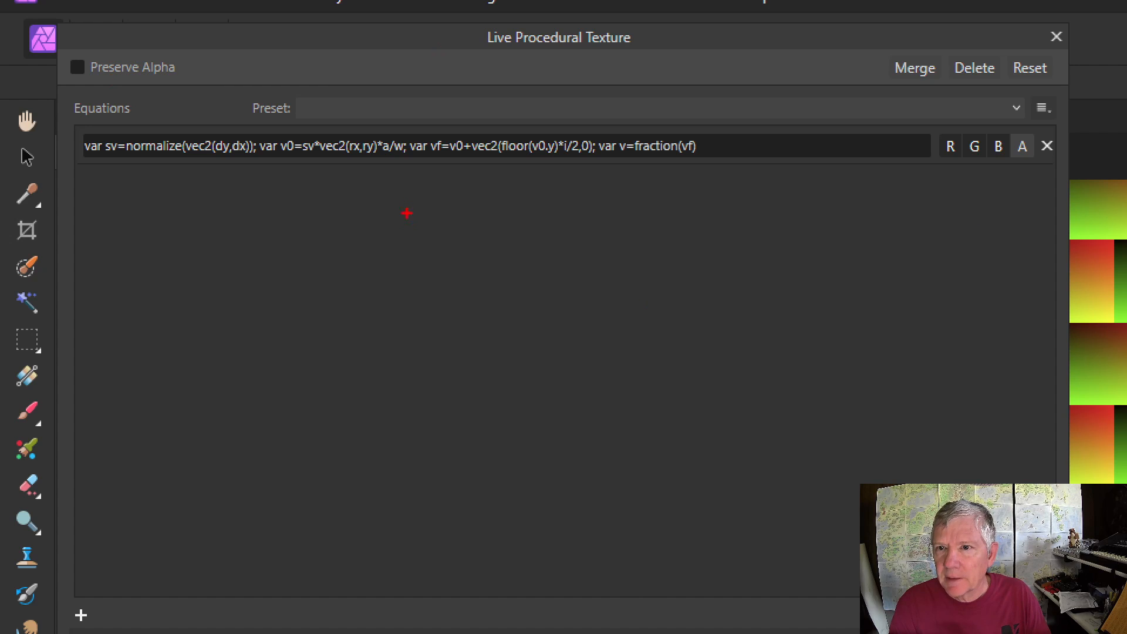
left_click_drag(432, 155, 589, 160)
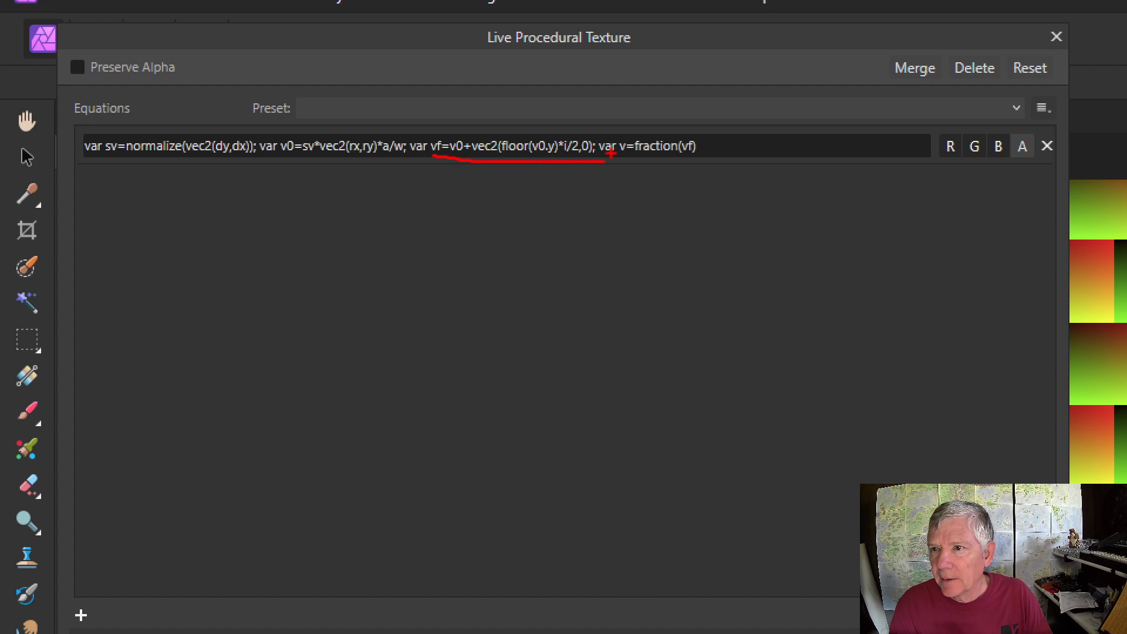
Step: Append step(e,v.x) to the equation, and add a 0–1 custom input e set to a low value
left_click_drag(613, 154, 708, 156)
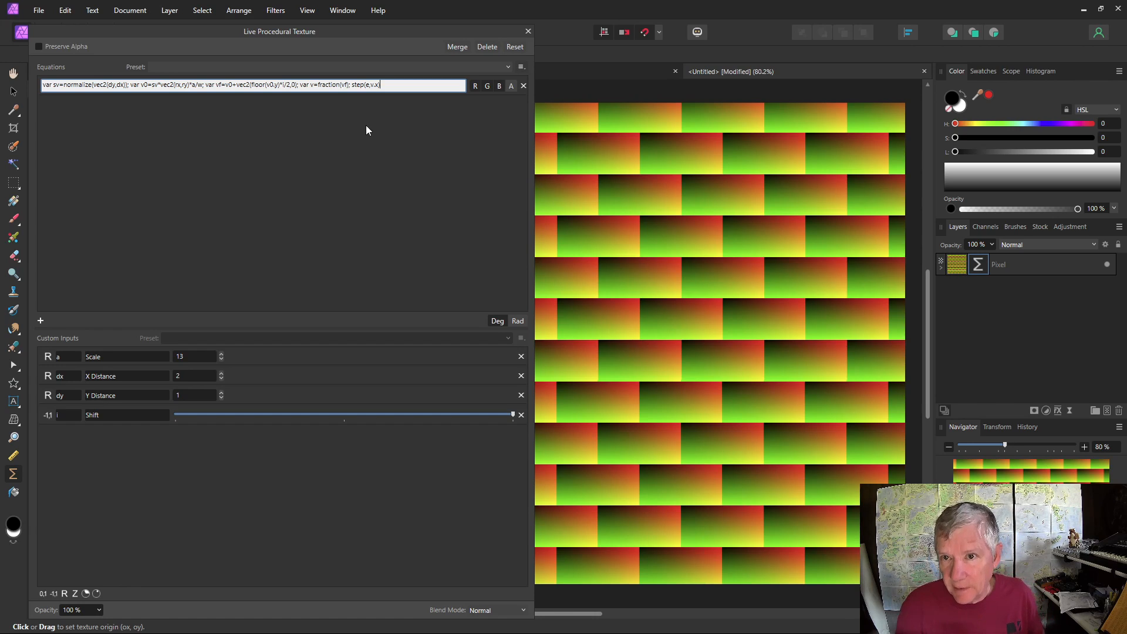
key("Return")
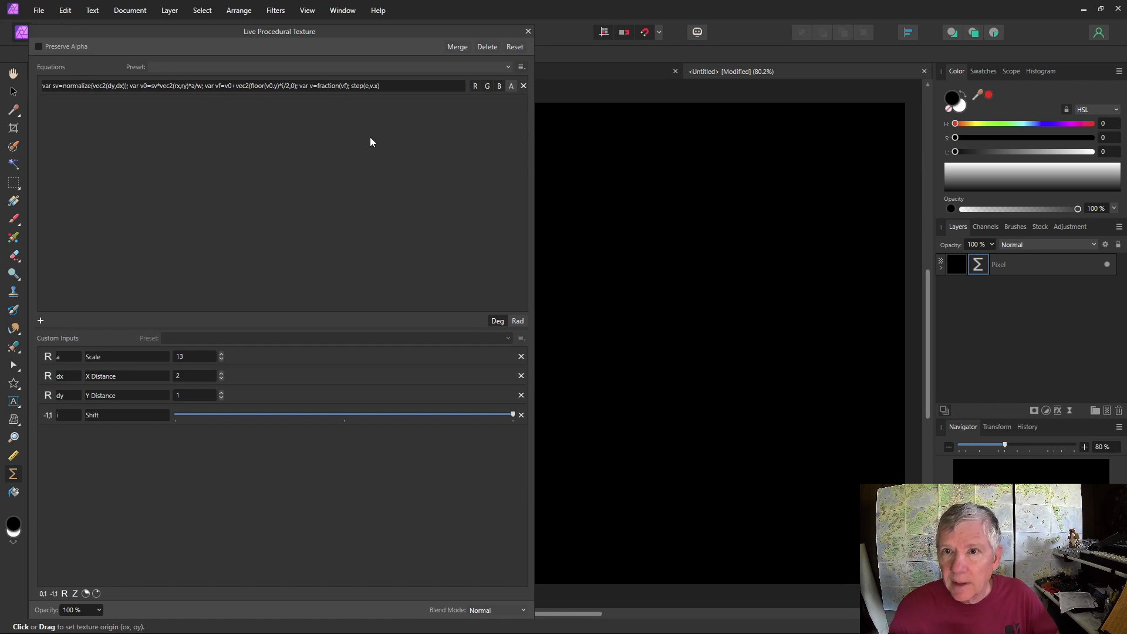
left_click(43, 594)
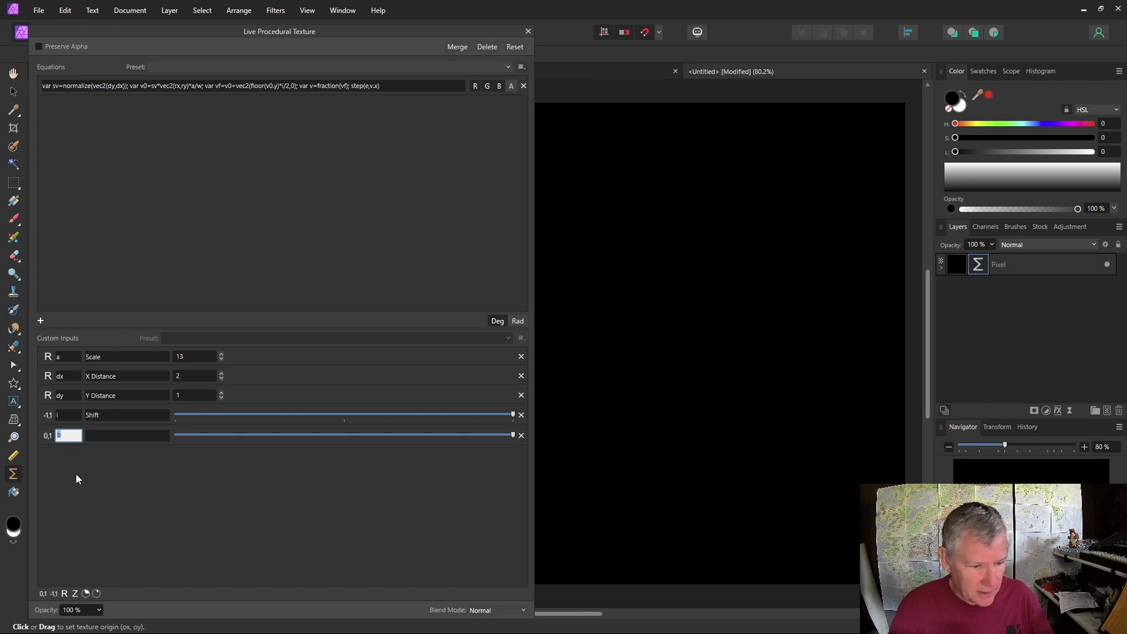
type("e")
key("Return")
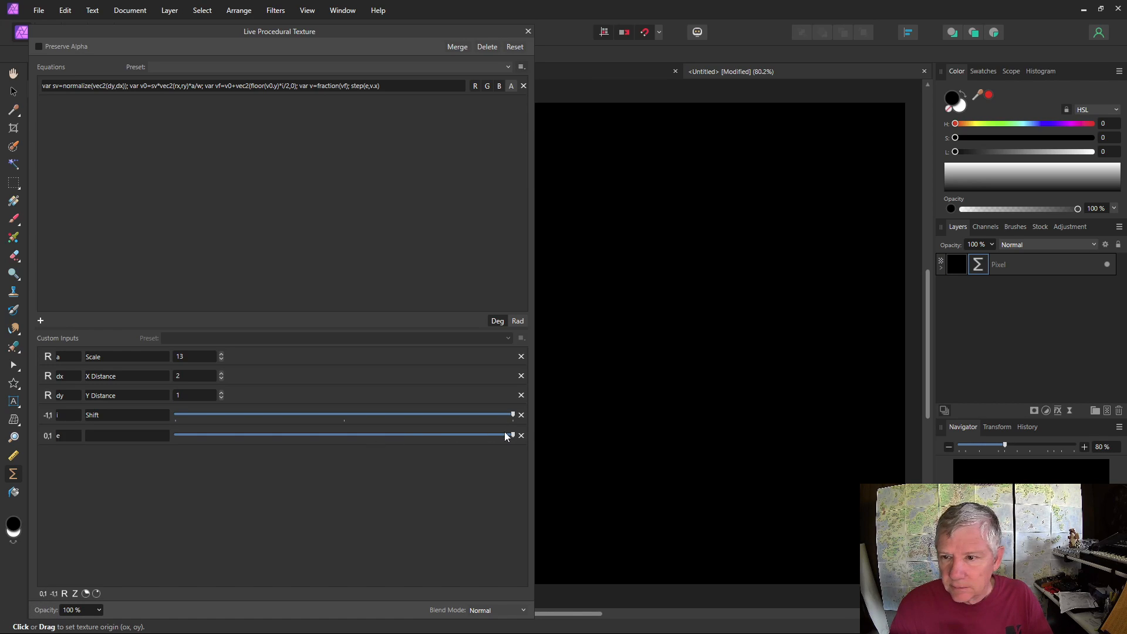
left_click_drag(511, 434, 225, 449)
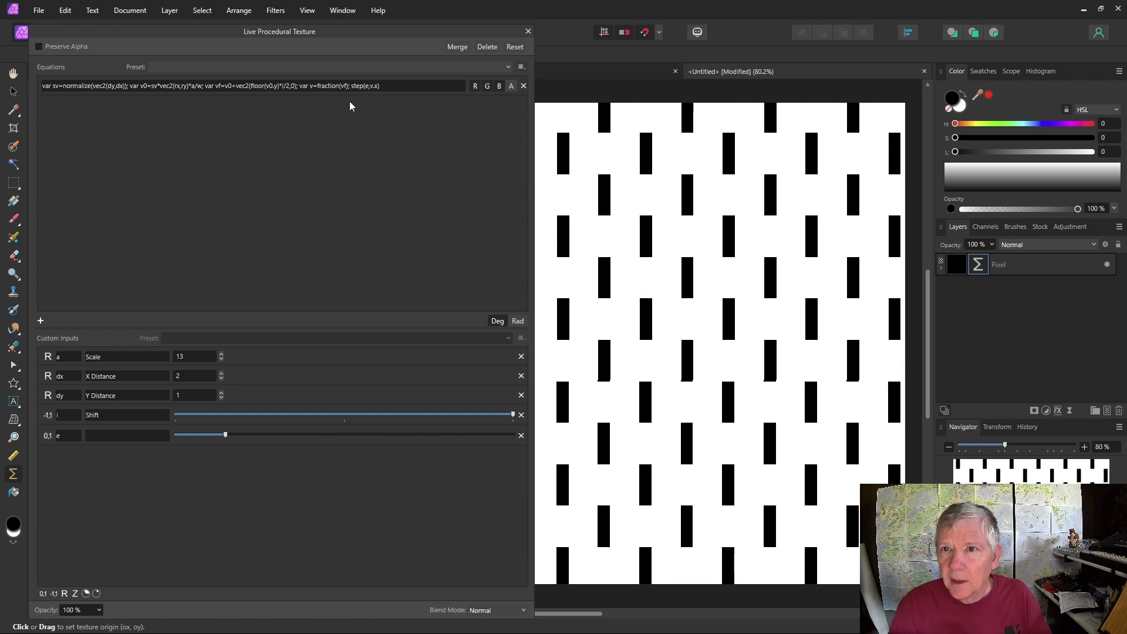
Step: Multiply the final expression by step(e,v.y), apply it, and lower input e slightly to thin the gaps between tiles
left_click(382, 88)
left_click(384, 87)
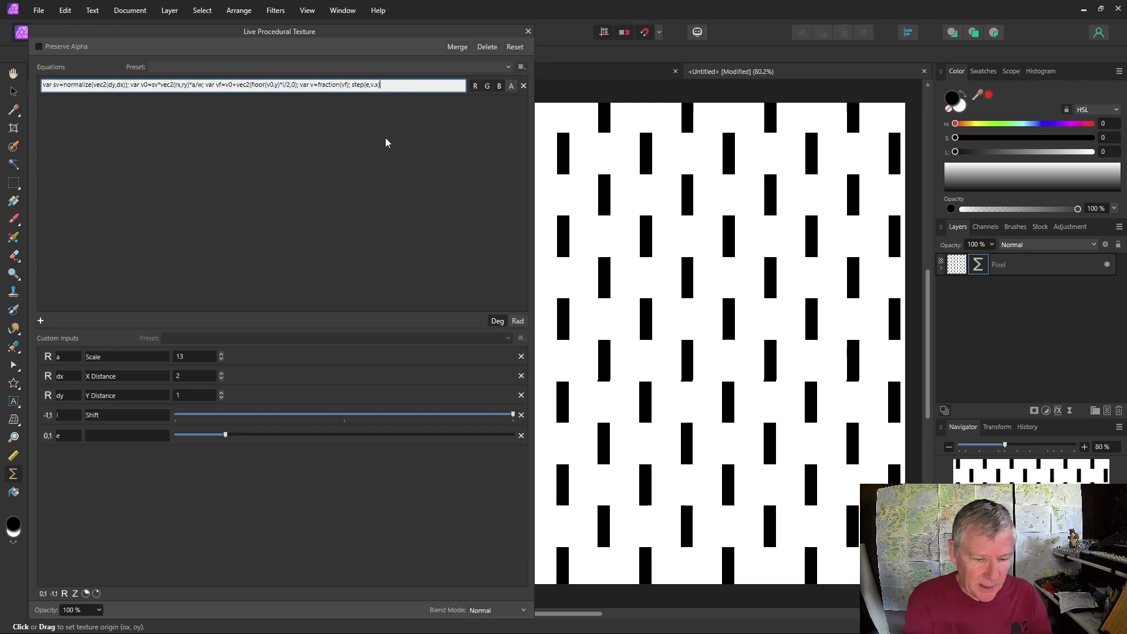
type("*step")
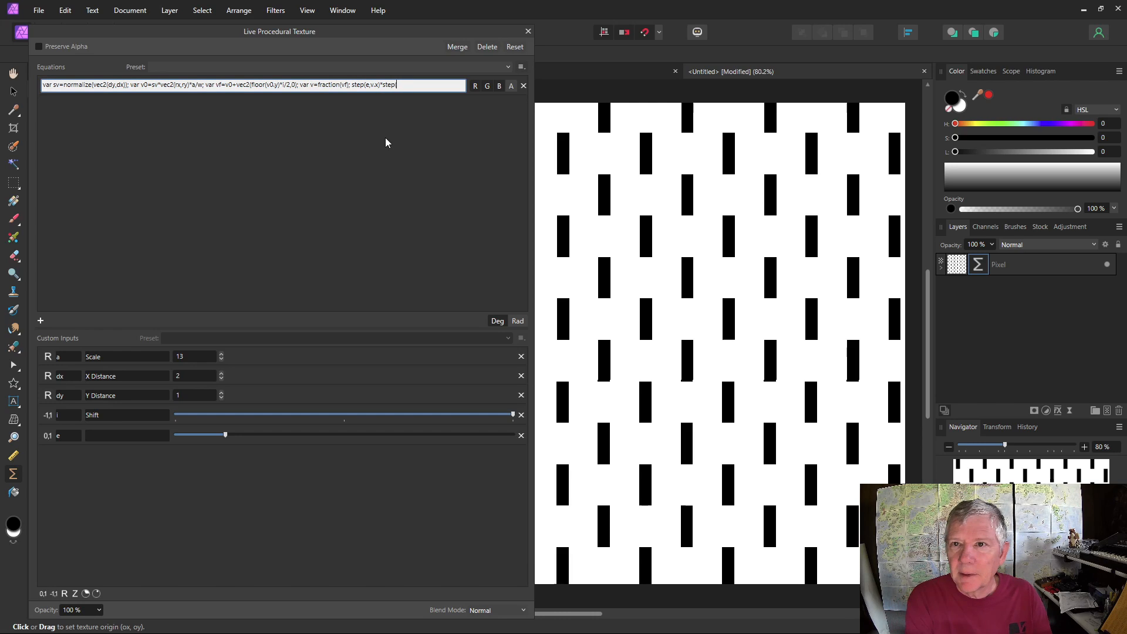
type("(e,v.y")
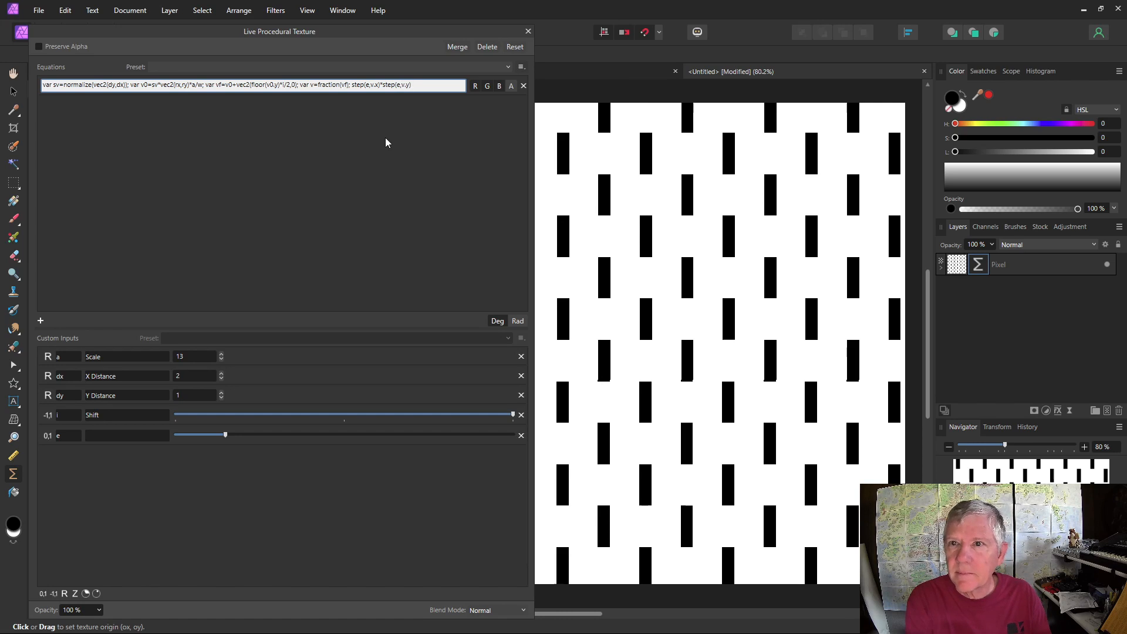
key("Return")
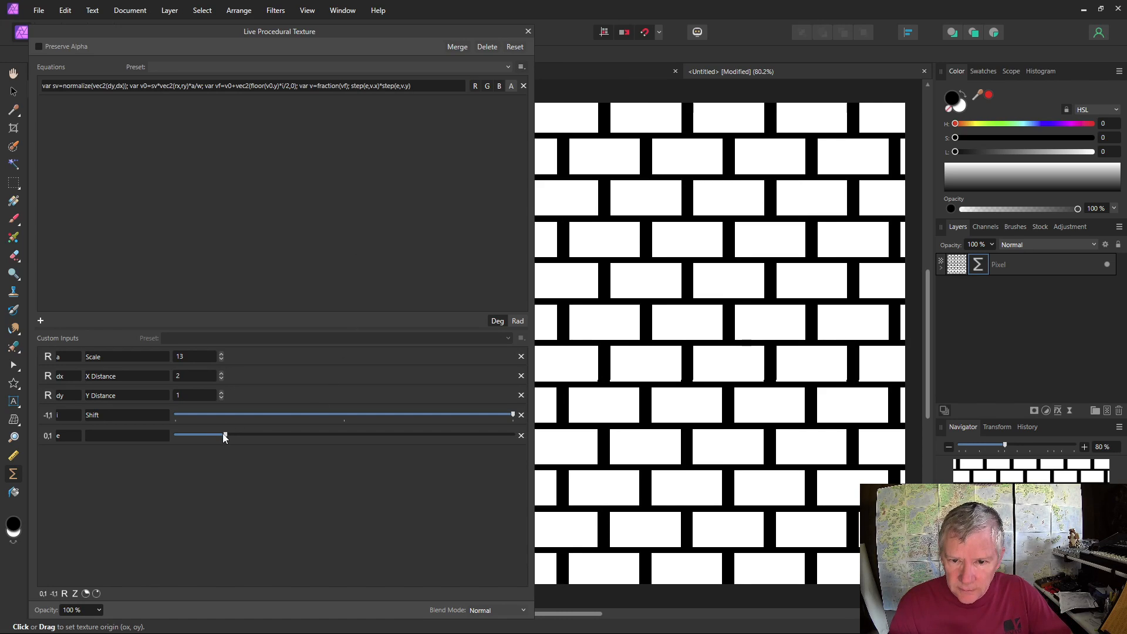
mouse_move(224, 437)
left_mouse_down()
mouse_move(185, 436)
mouse_move(285, 438)
mouse_move(202, 436)
left_mouse_up()
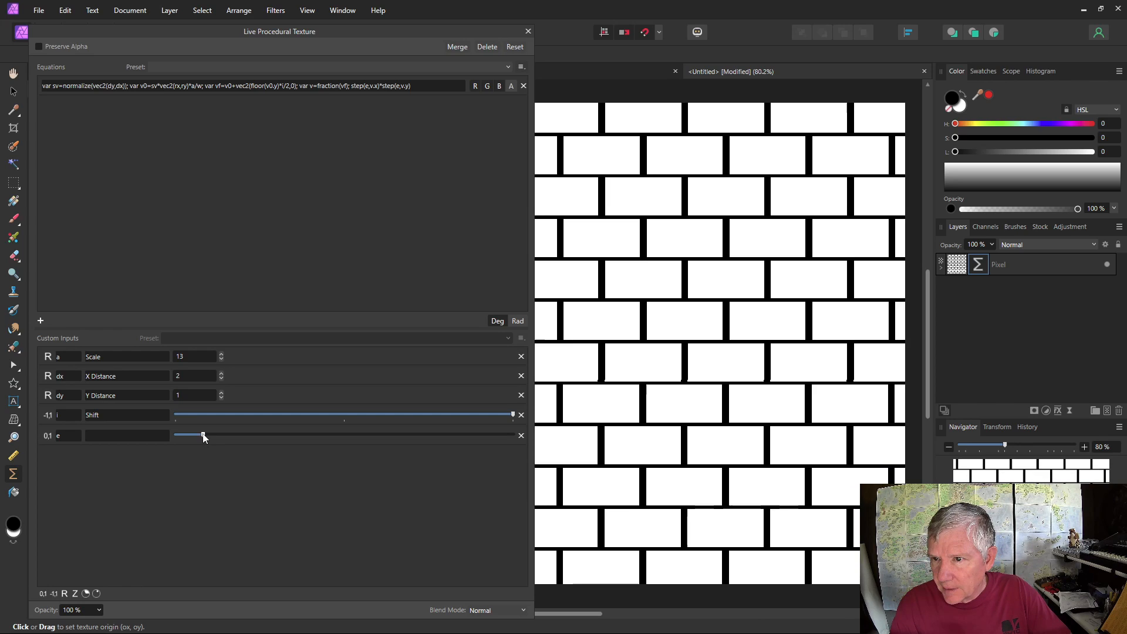
Step: Try the X Distance input at 4 and bring it down to 3
left_click(221, 373)
left_click(221, 373)
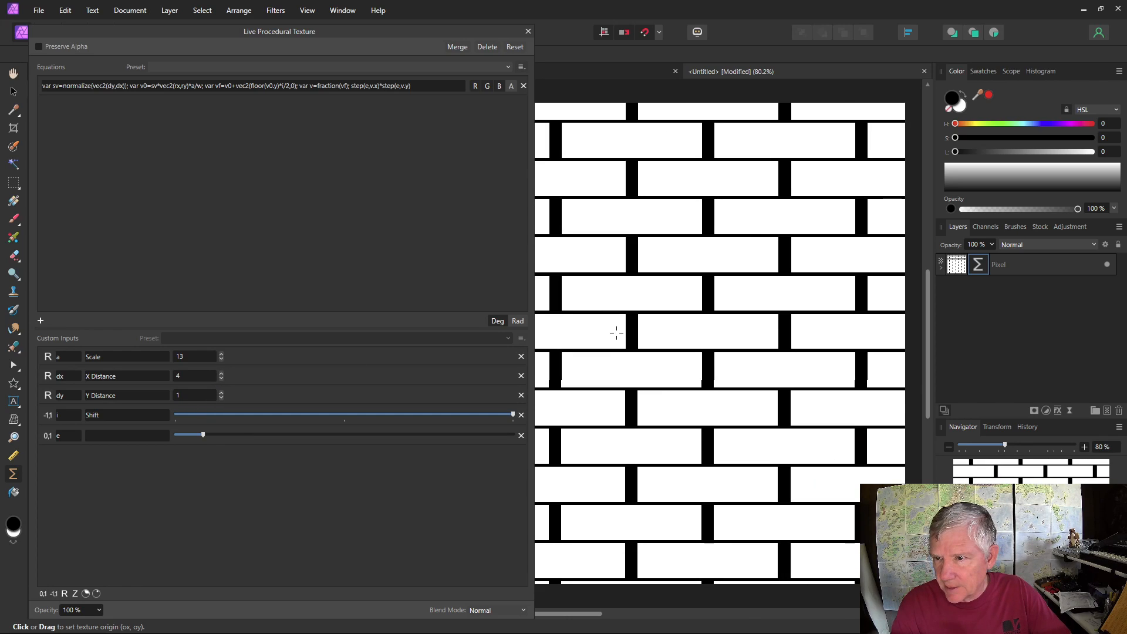
left_click(220, 379)
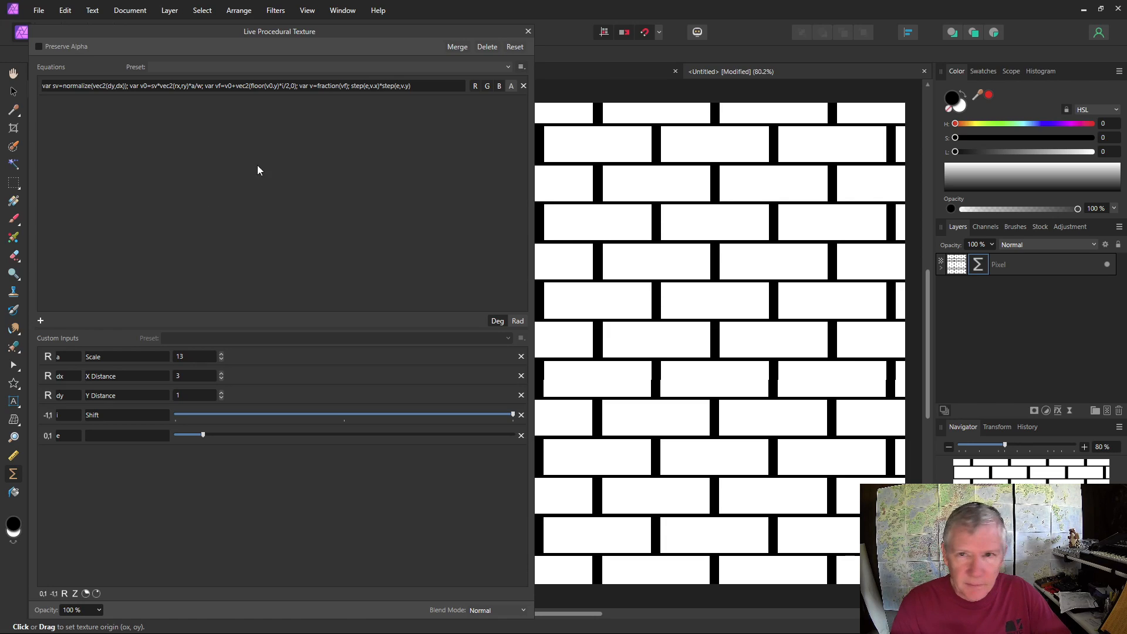
Step: Scale the edge in both step terms, making them step(e*sv.x,v.x)*step(e*sv.y,v.y), and apply the equation
left_click(368, 88)
left_click(368, 86)
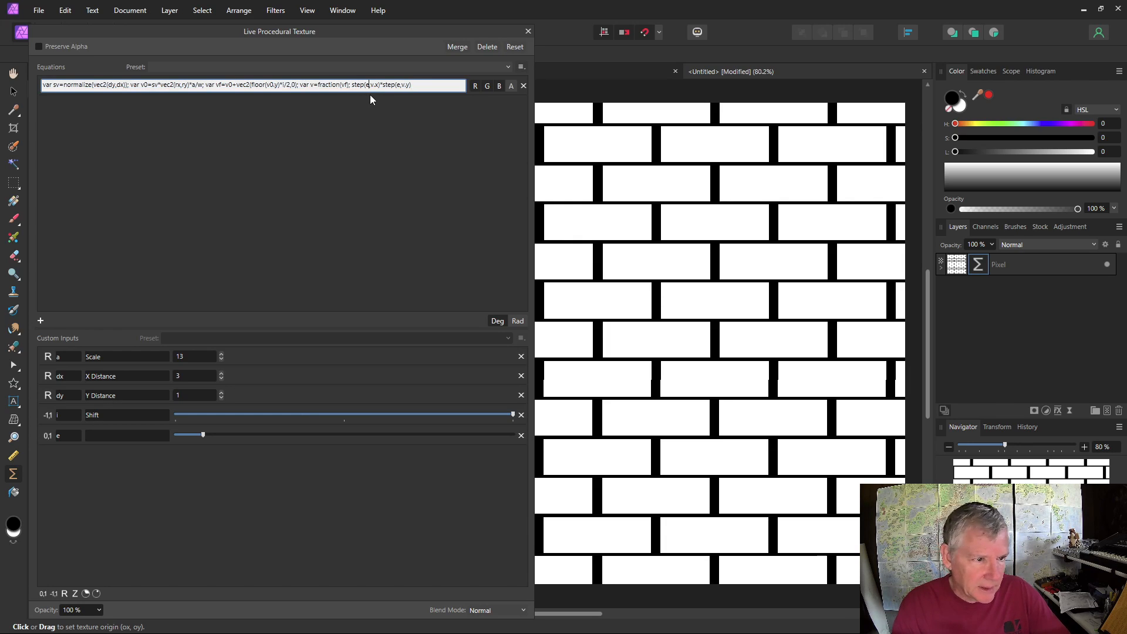
type("*")
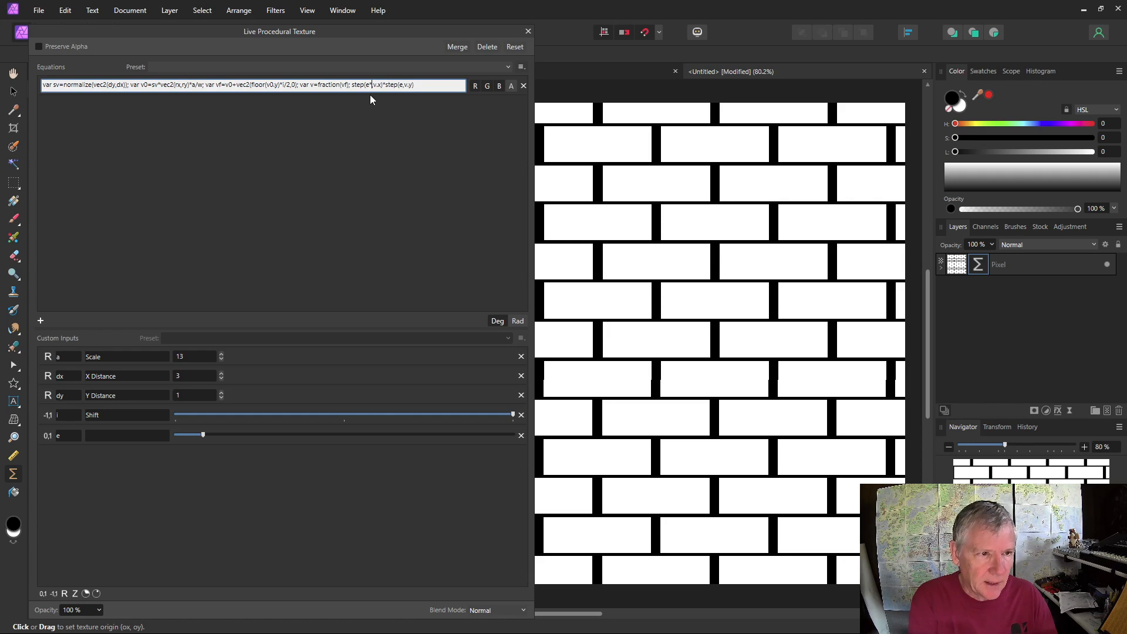
type("sv.x")
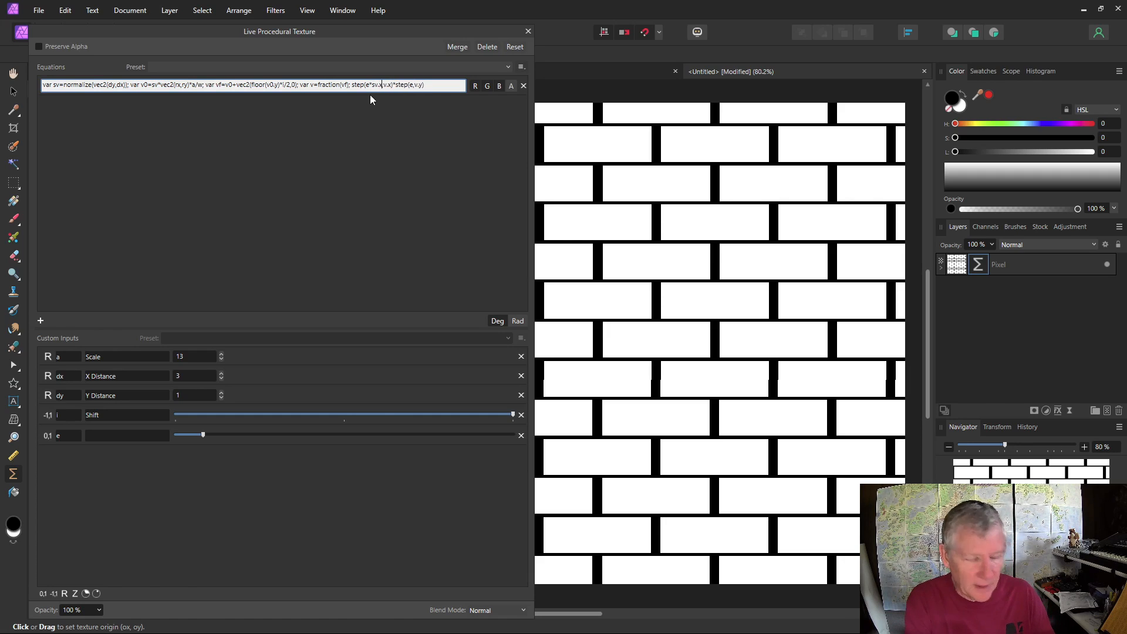
type(",")
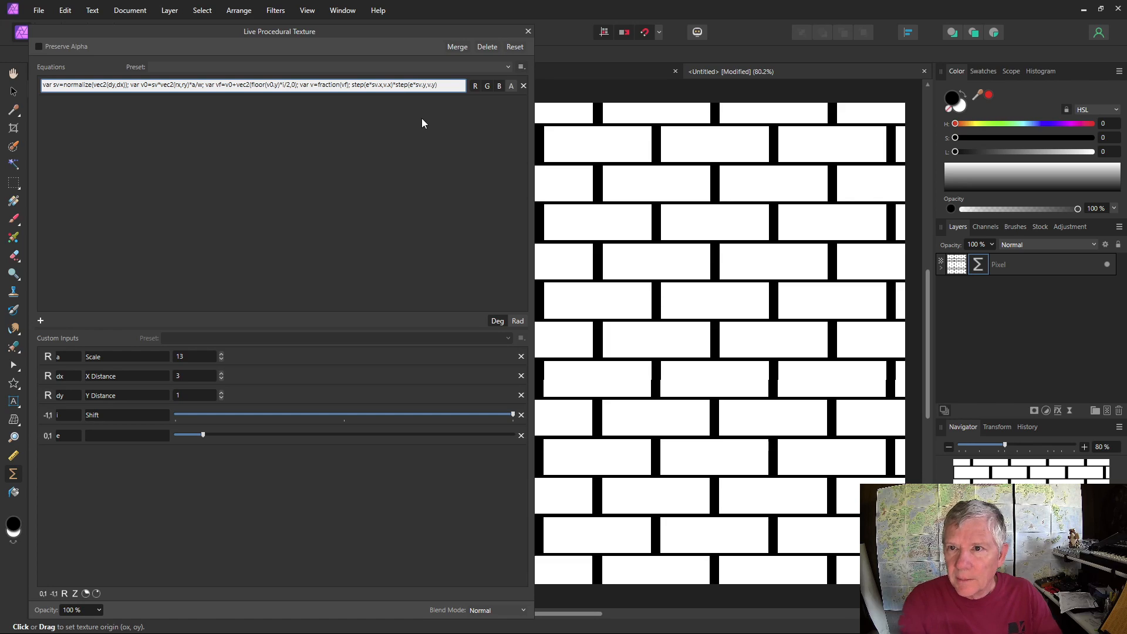
key("Return")
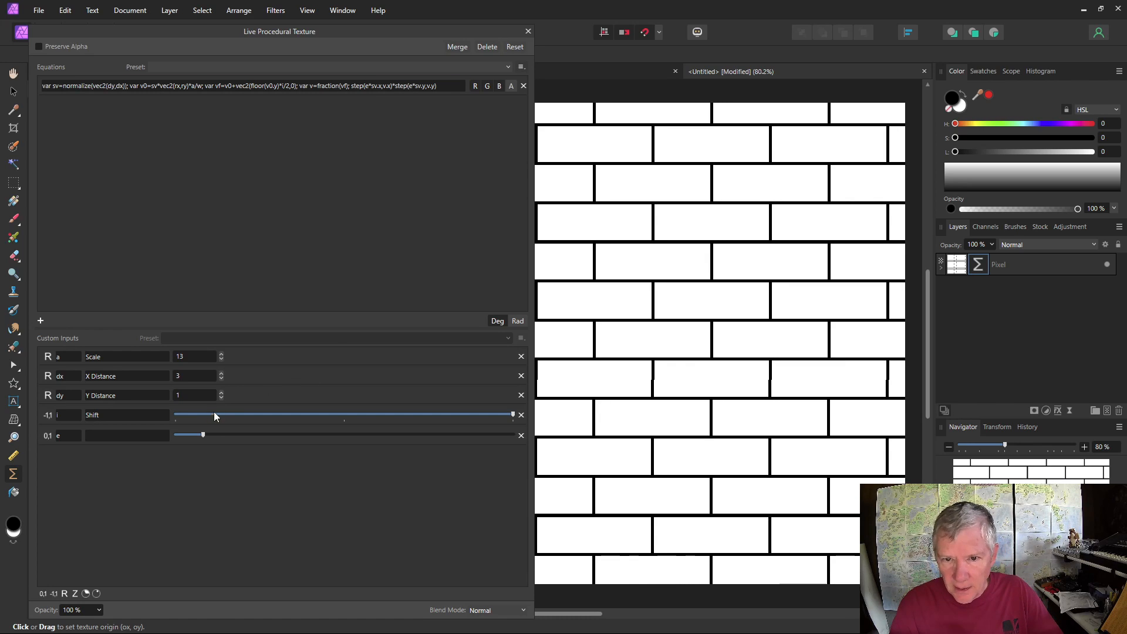
Step: Raise input e slightly to thicken the gaps and set the X Distance input to 2
mouse_move(205, 435)
left_mouse_down()
mouse_move(231, 435)
mouse_move(217, 435)
left_mouse_up()
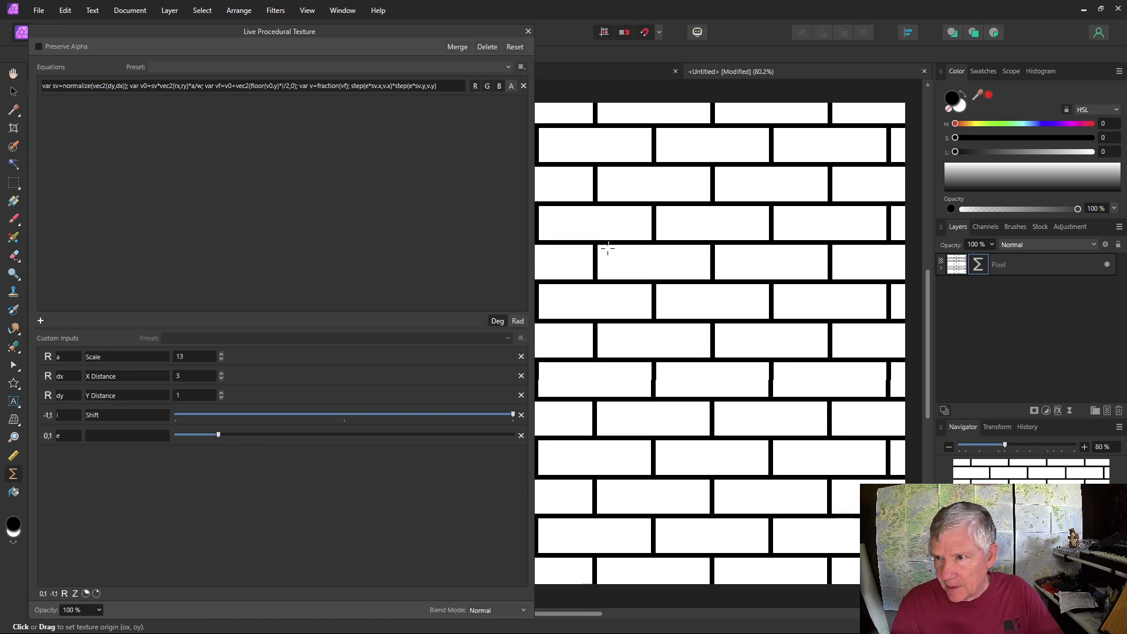
left_click(221, 379)
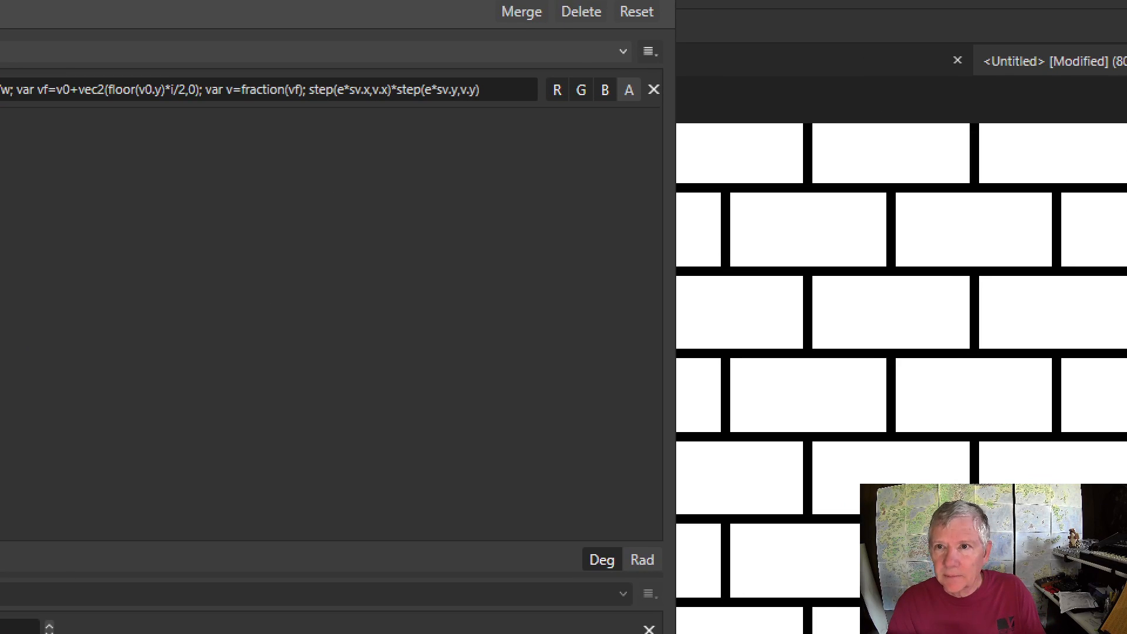
left_click_drag(459, 115, 649, 121)
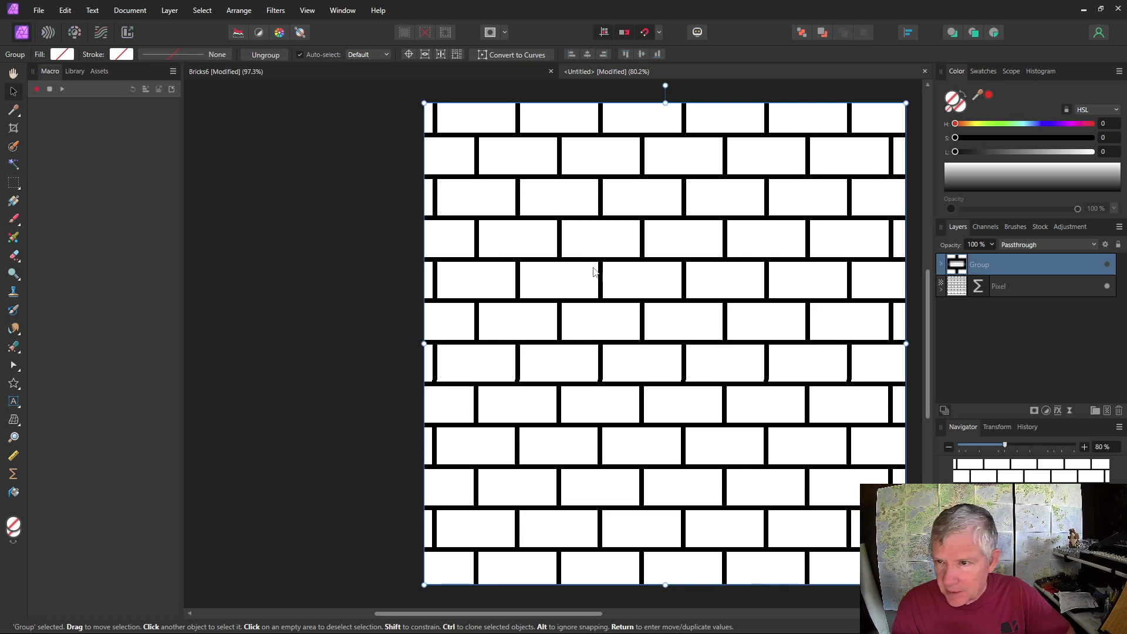
Step: Hide the Group layer and change the first step function in the texture equation to smoothstep
left_click(1107, 264)
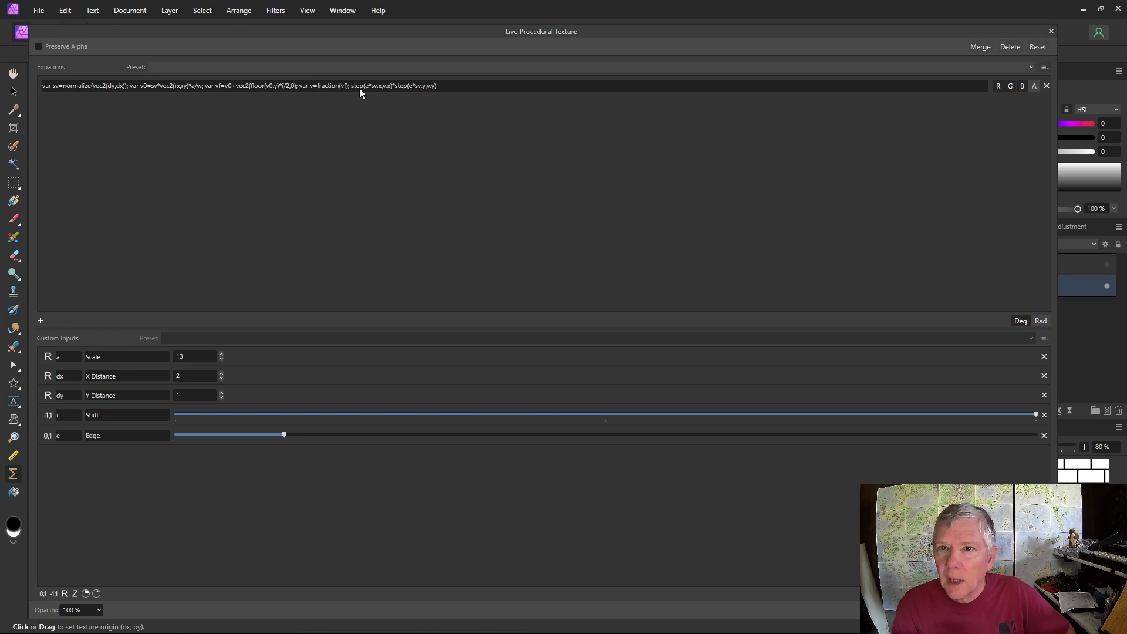
left_click(352, 86)
left_click(352, 86)
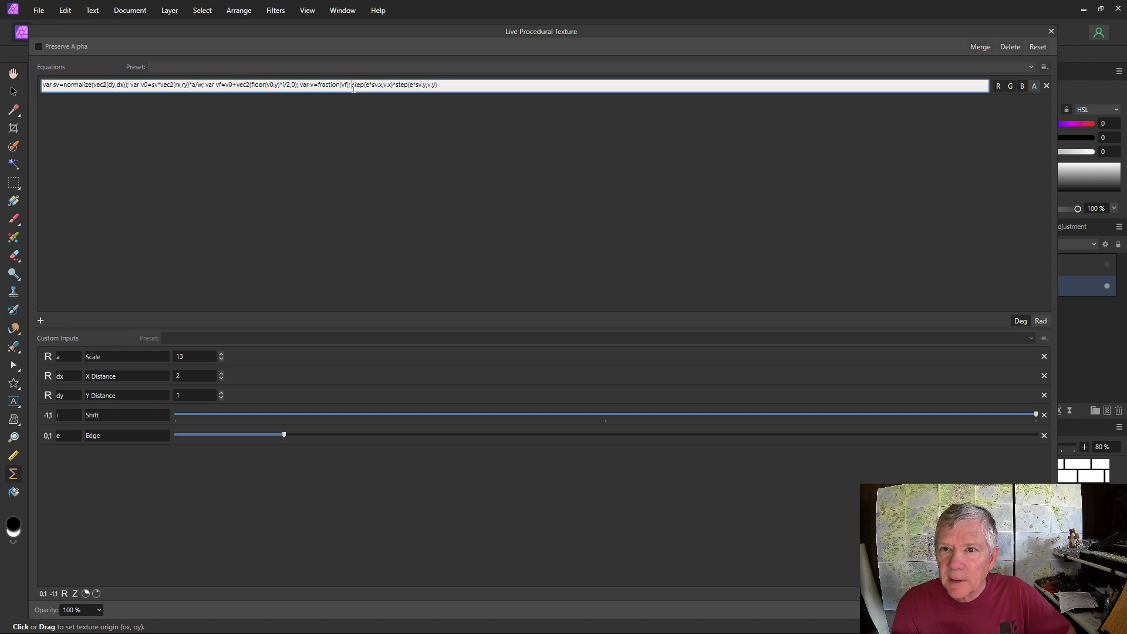
type("sm")
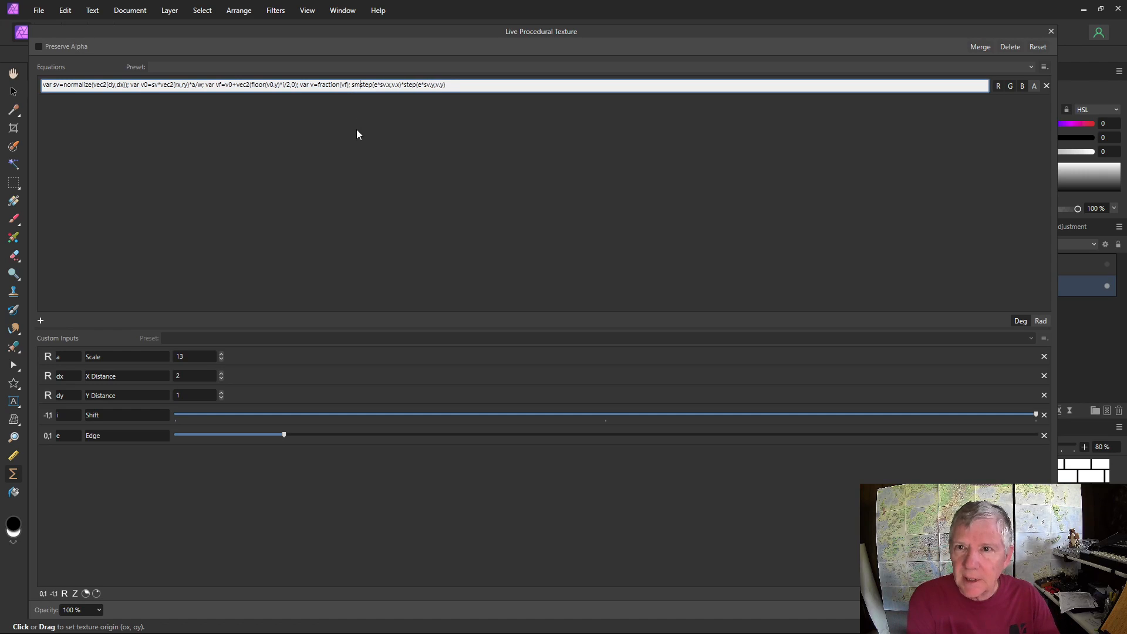
type("ooth")
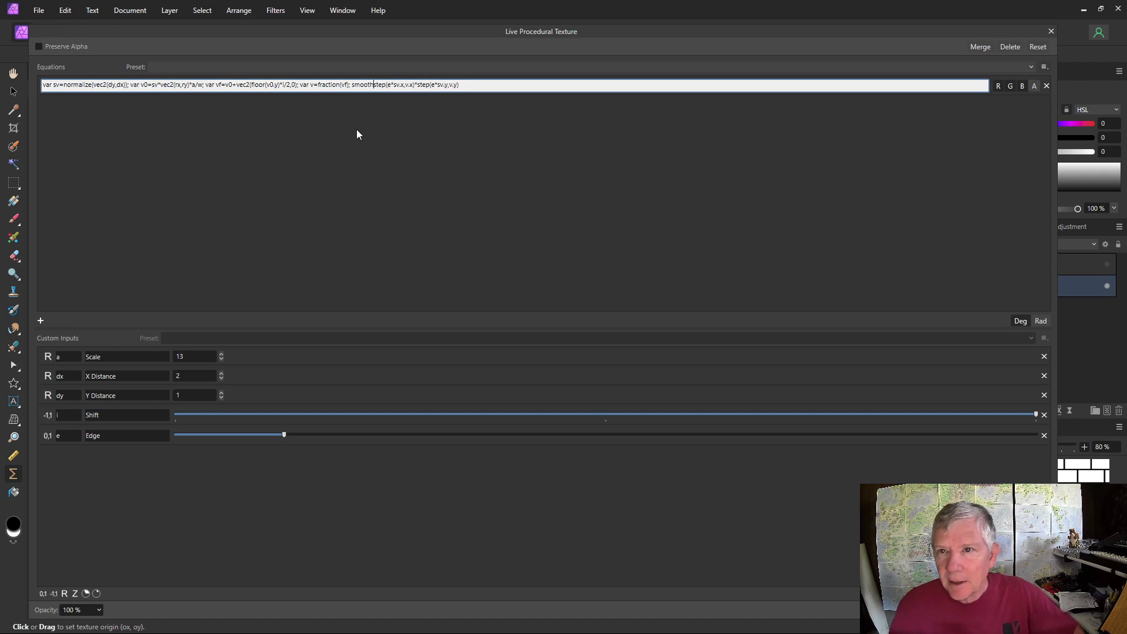
Step: Rename the edge variable e to e1 and add a 0–1 custom input e2 described as Edge 2
left_click(69, 437)
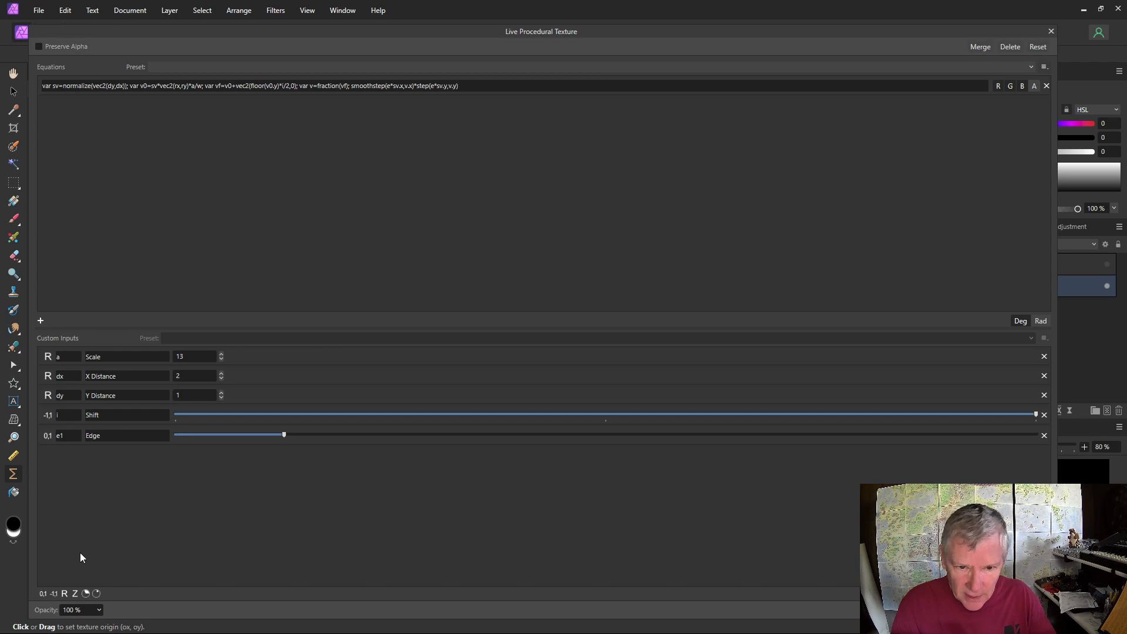
left_click(43, 593)
left_click(67, 459)
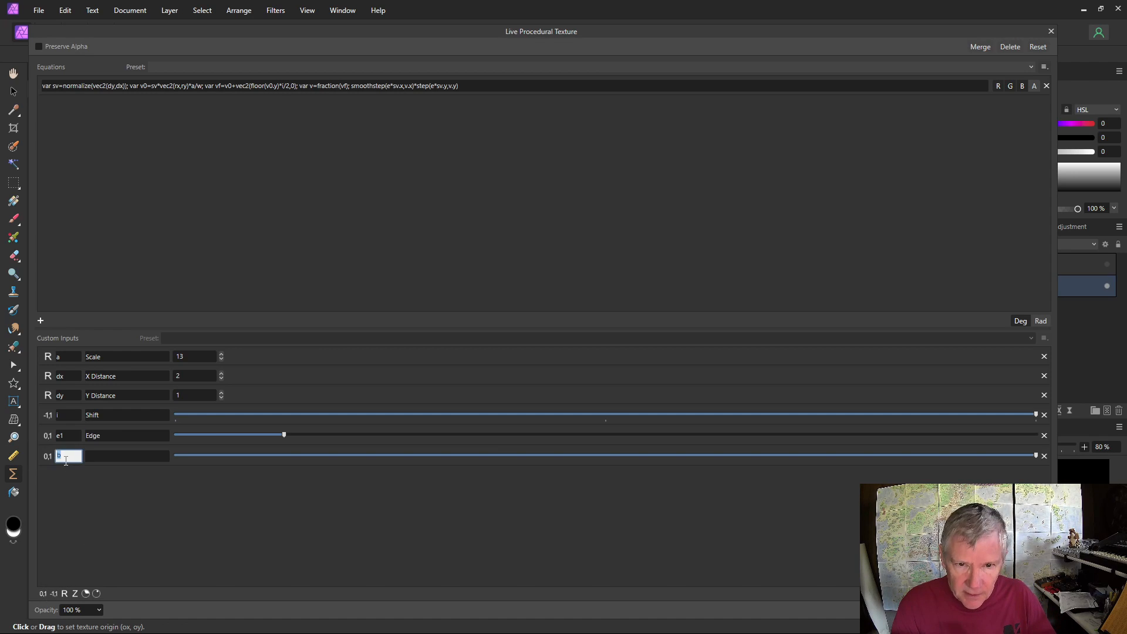
type("e2")
left_click(104, 456)
type("Edge 2")
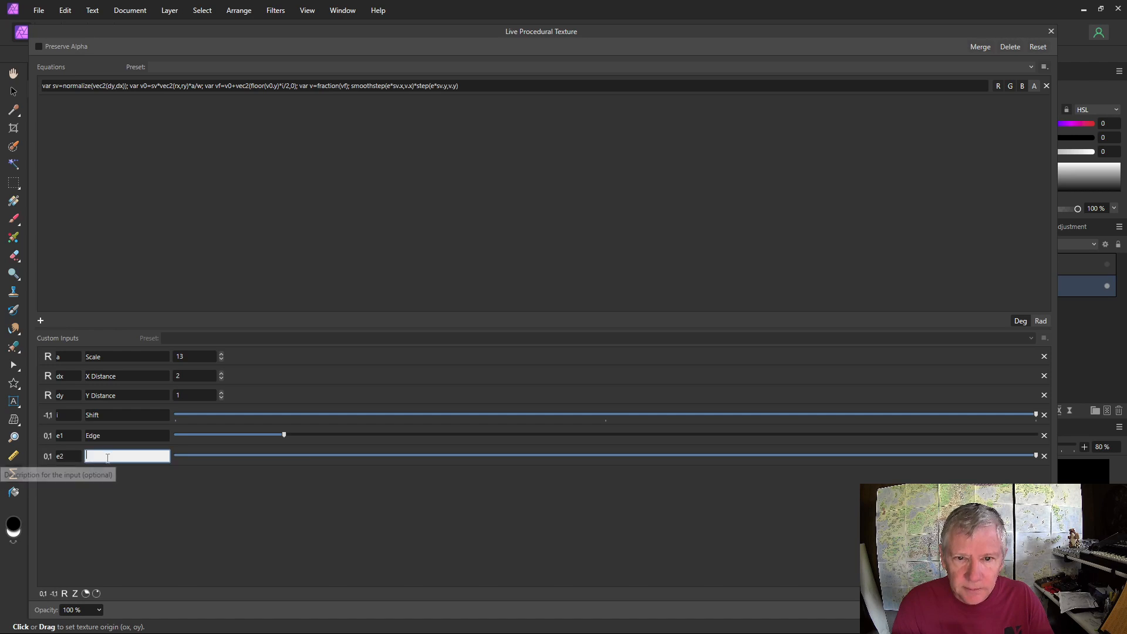
Step: Change the e1 input's description to Edge 1 and lower both edge inputs, keeping Edge 2 slightly above Edge 1
left_click(104, 434)
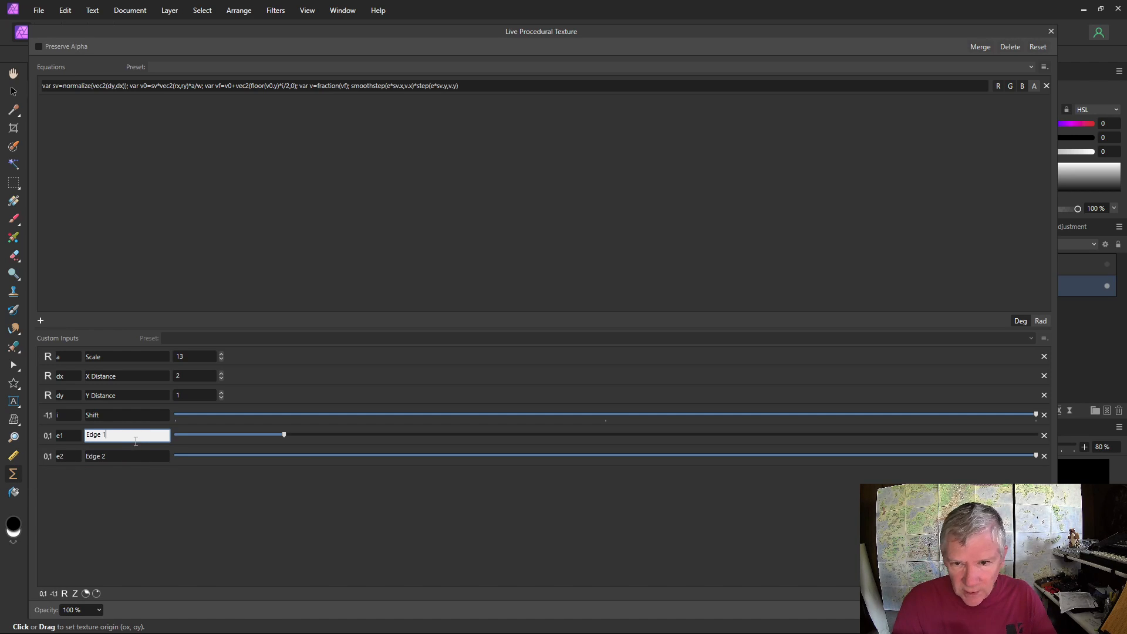
left_click(139, 481)
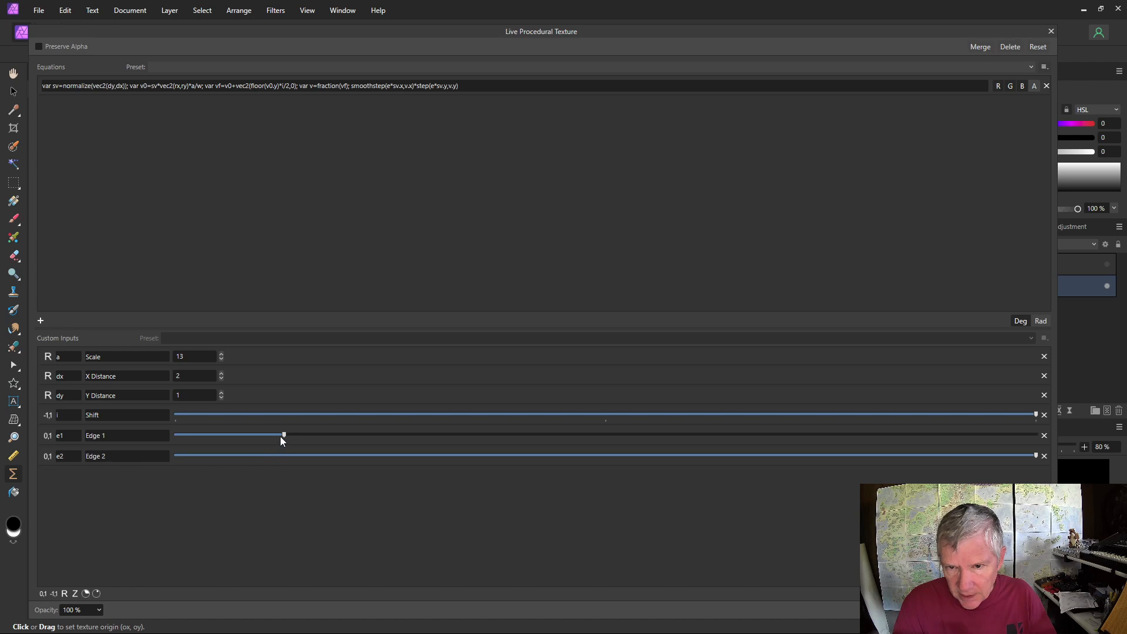
left_click_drag(280, 437, 196, 436)
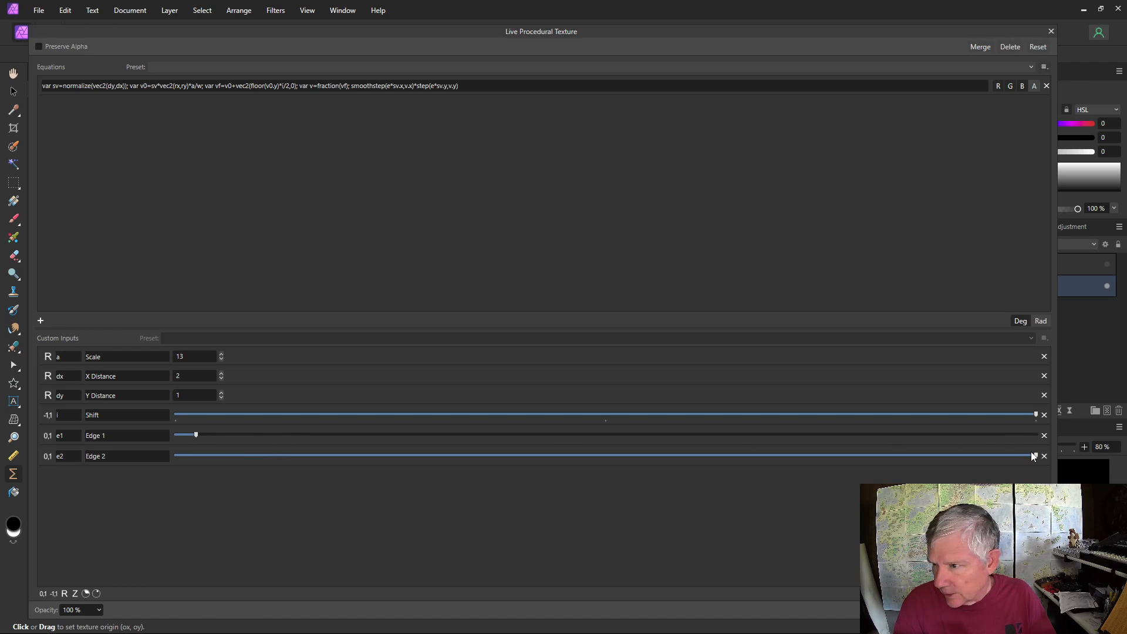
left_click_drag(1033, 456, 263, 464)
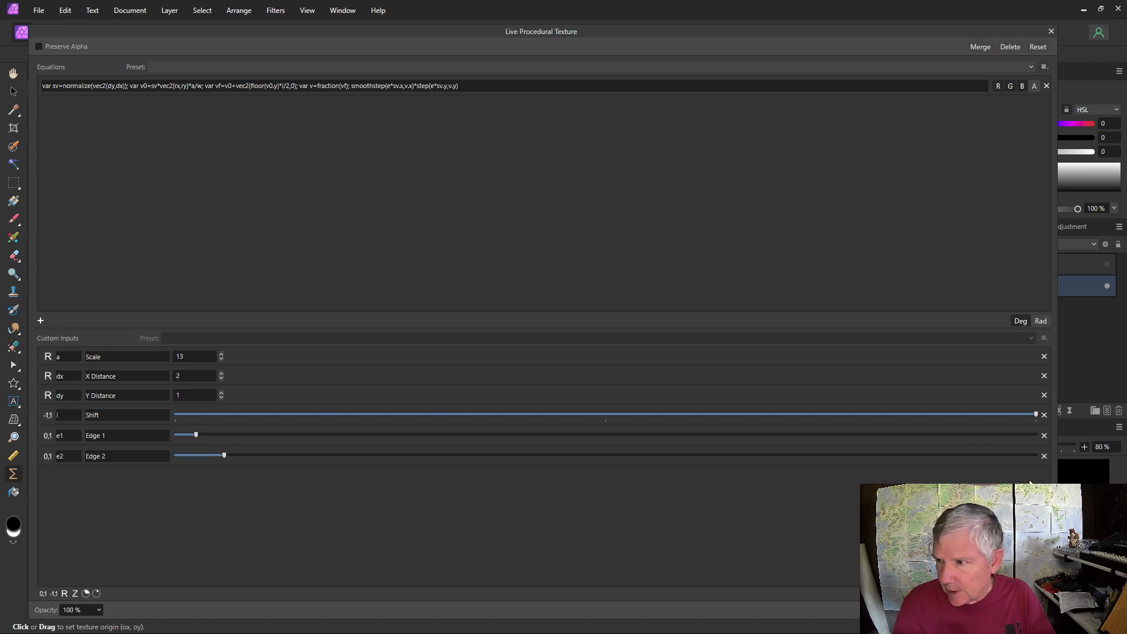
Step: Set the first two edge arguments of the equation's x smoothstep function to e1*sv.x and e2*sv.x
left_click(394, 86)
type("1")
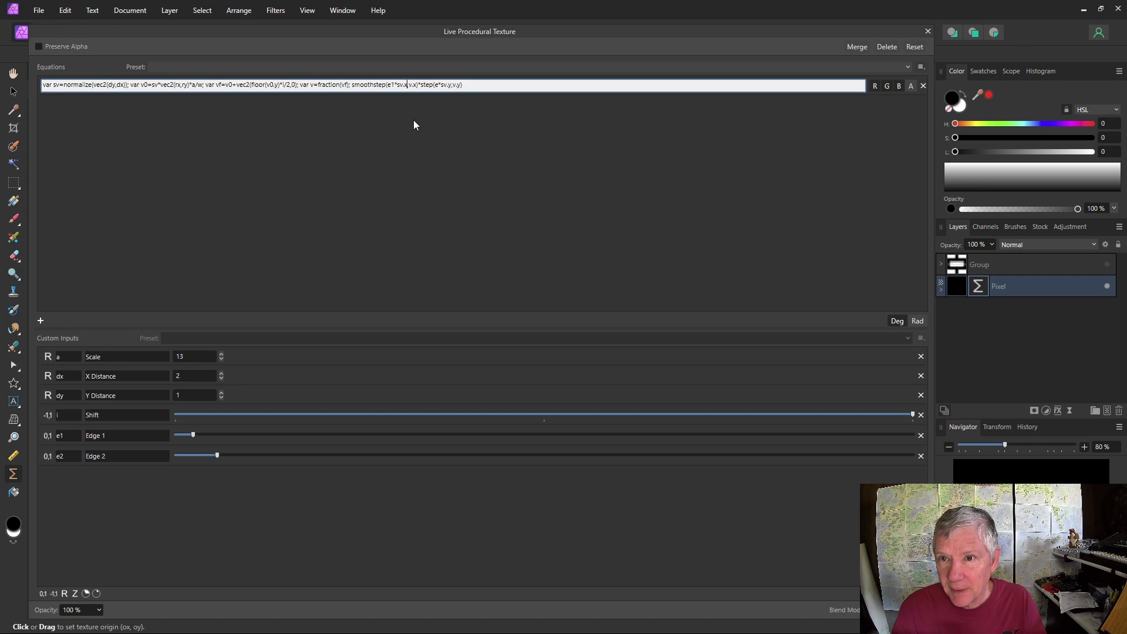
key("Right")
key("Right")
key("Right")
key("Right")
key("Right")
type(",e2")
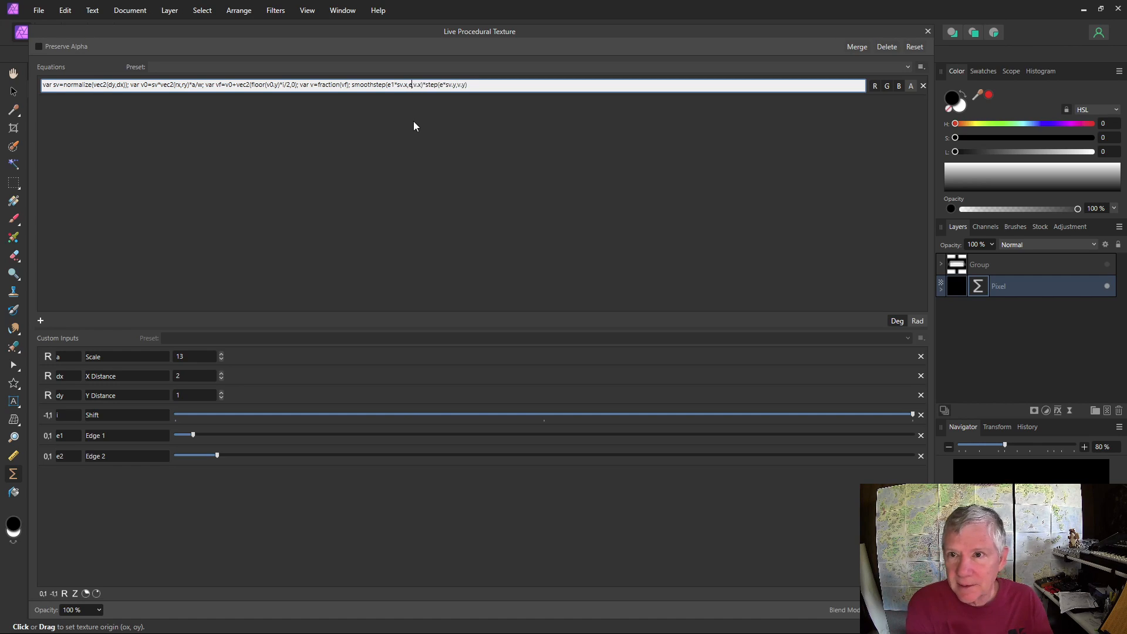
type("*sv.x")
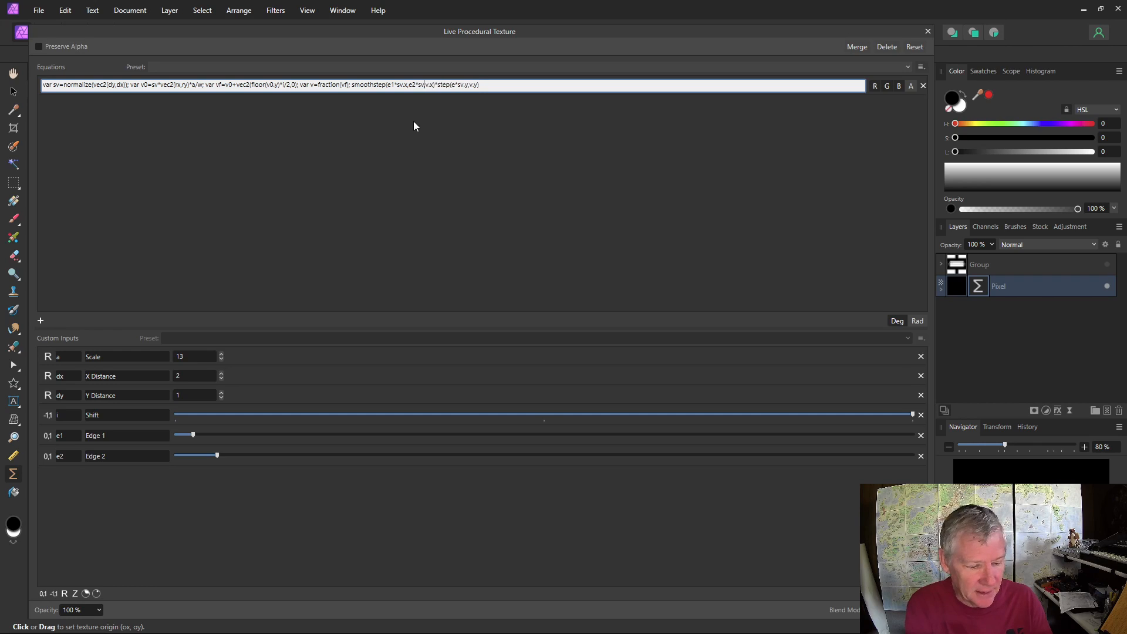
Step: Complete the x smoothstep with 1-e2*sv.x and 1-e1*sv.x before v.x, and change e to e1 in the y step function
type(",")
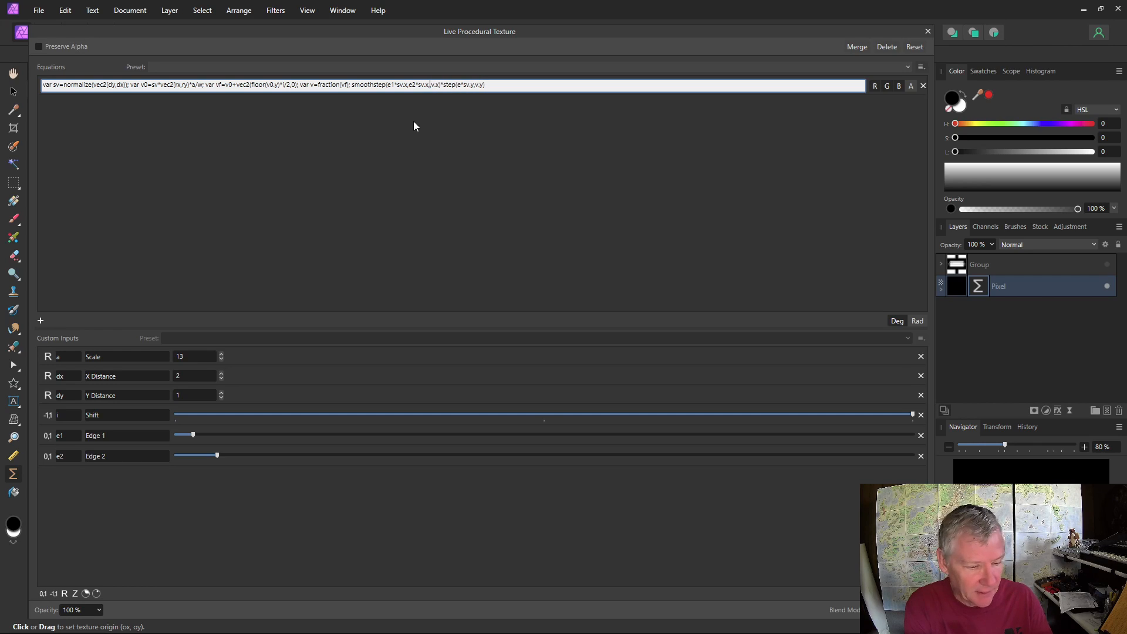
key("Delete")
type("1-")
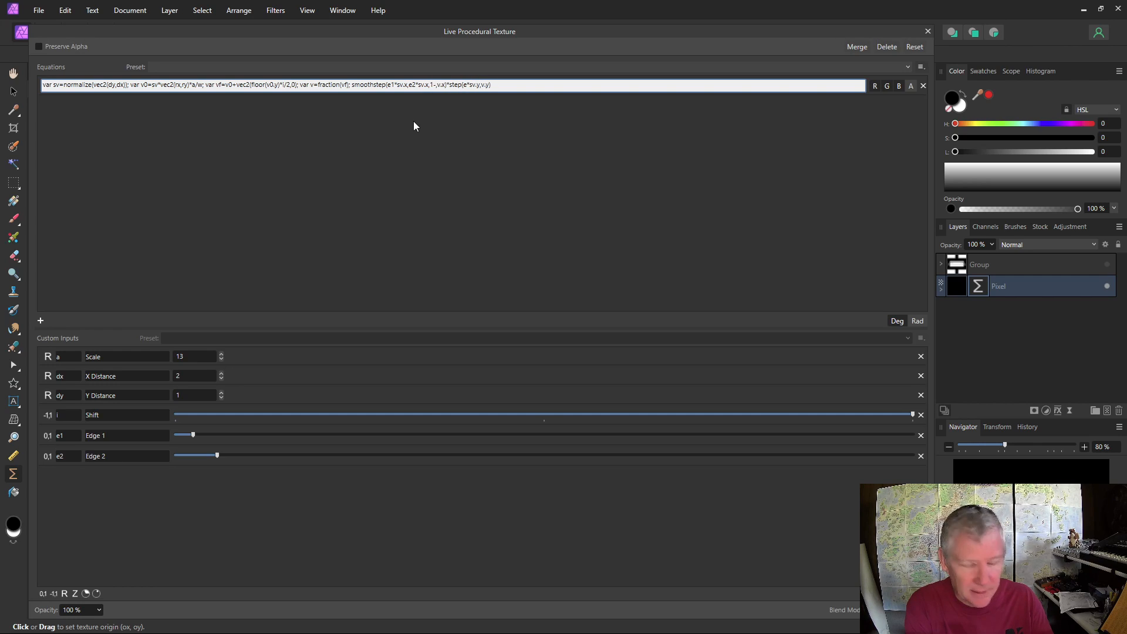
type("e2")
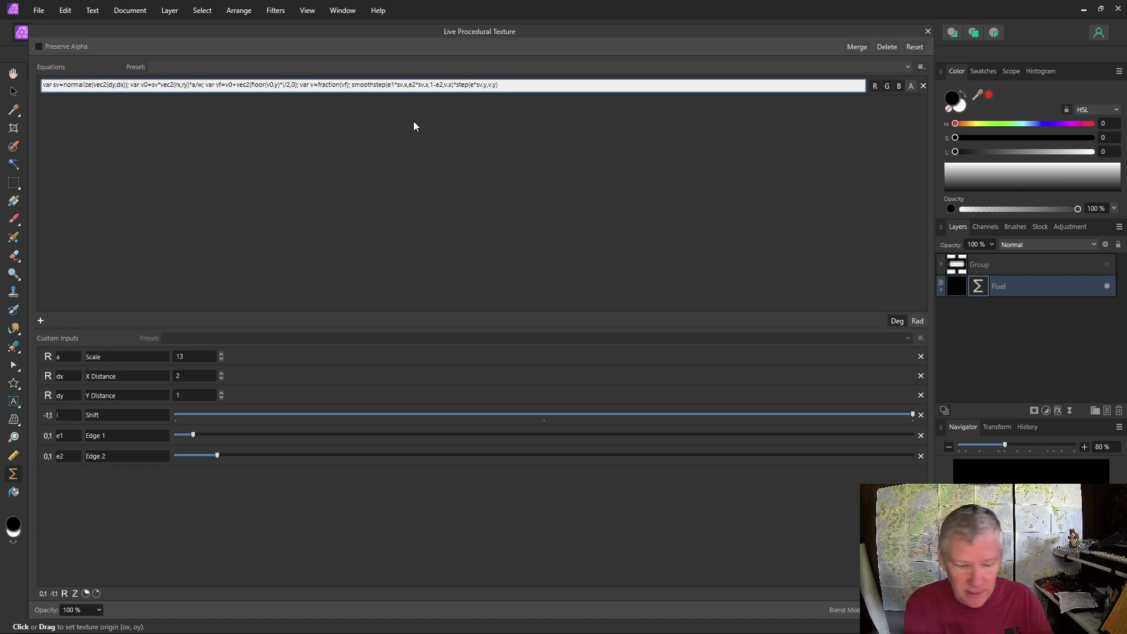
type("*")
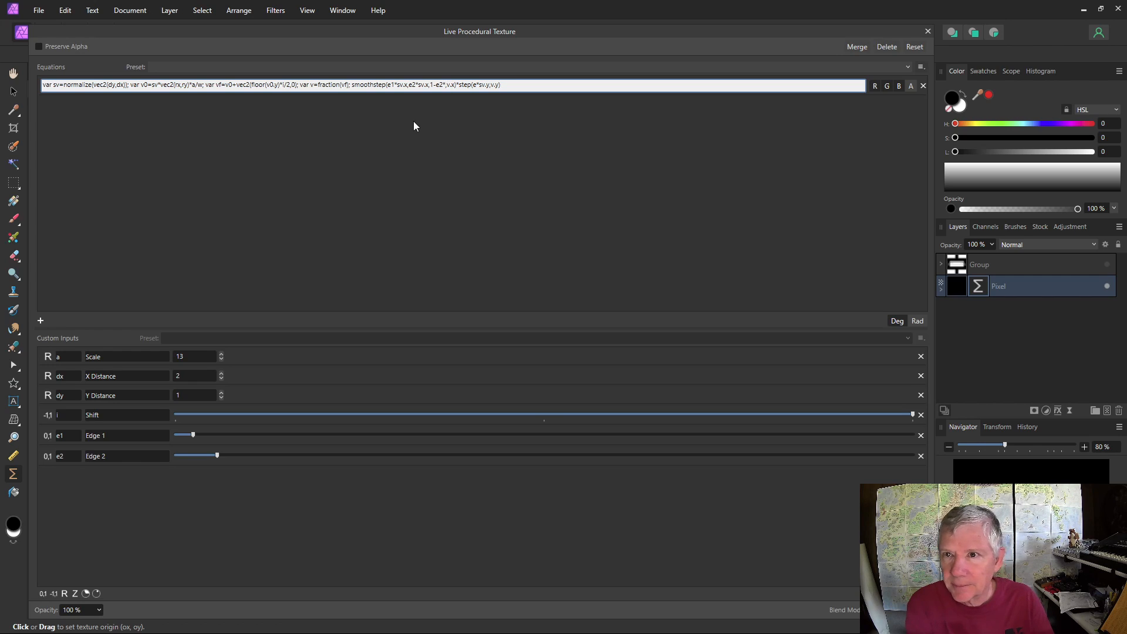
type("sv.x")
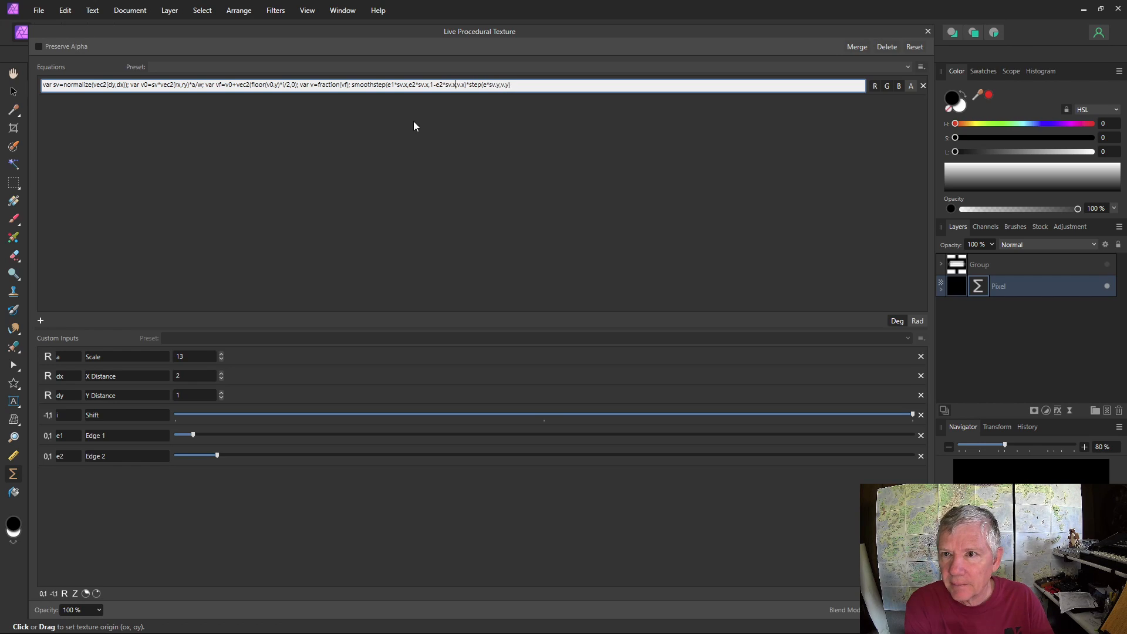
type(",1-e1")
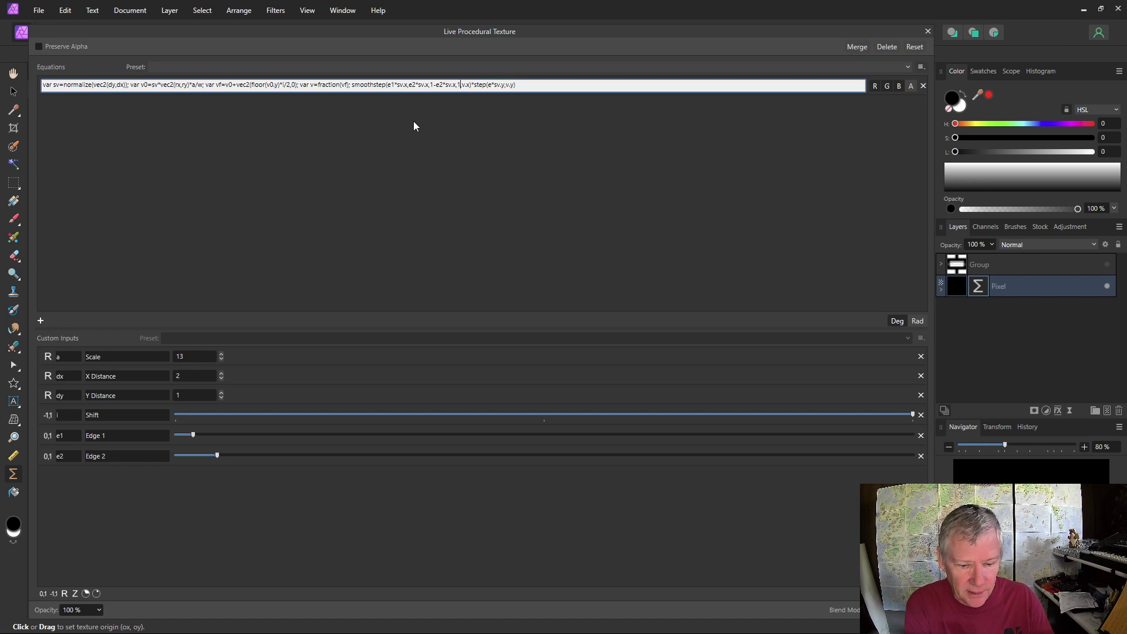
type("*sv.x,v.x)*step(e")
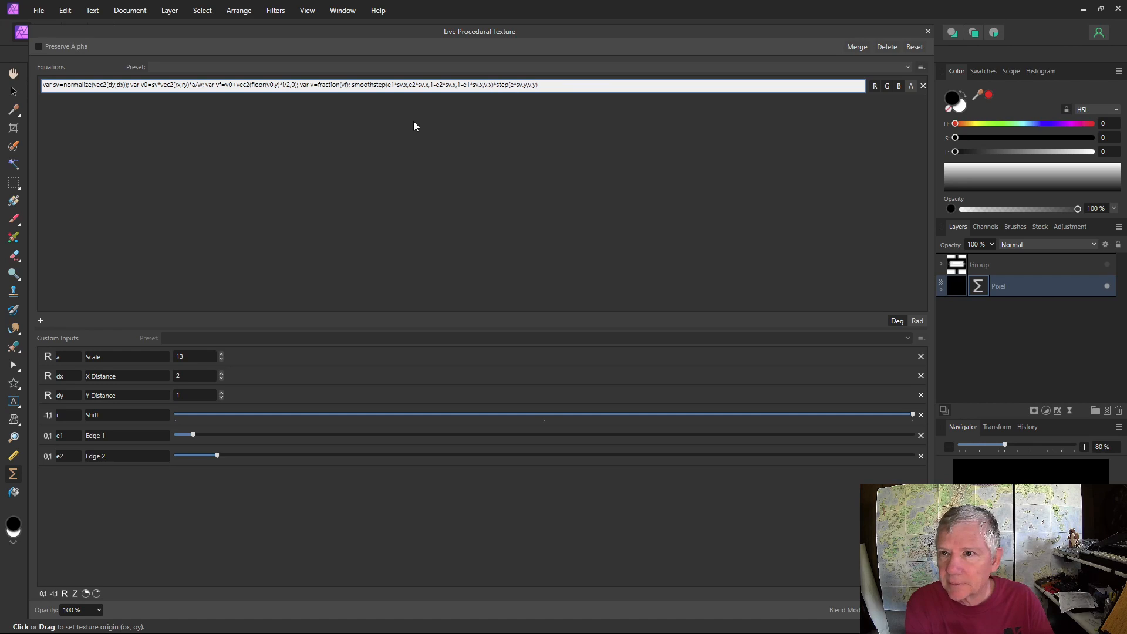
type("1")
key("Return")
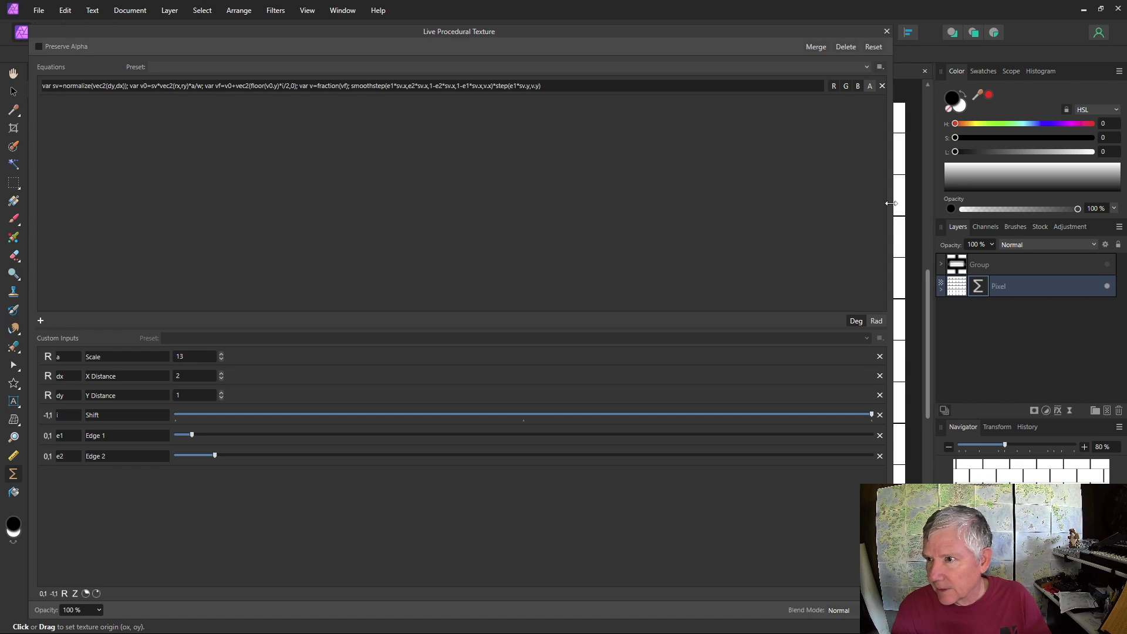
Step: Narrow the texture dialog to reveal the canvas and set Edge 2 to about a fifth of its range, keeping Edge 1 near zero
left_click_drag(891, 203, 399, 227)
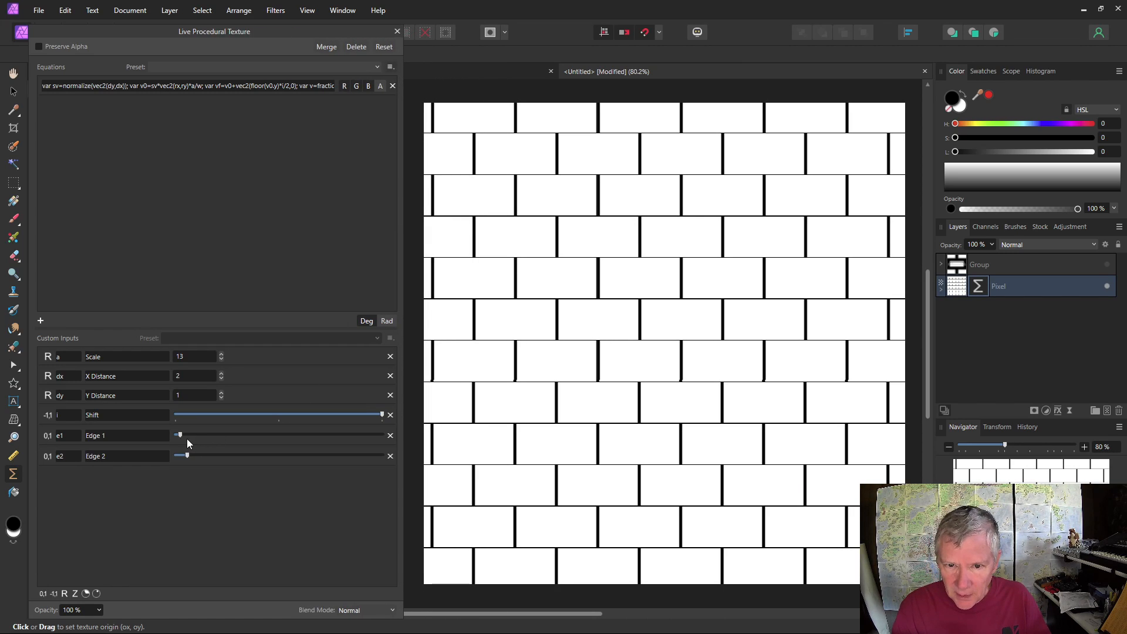
left_click_drag(181, 435, 284, 456)
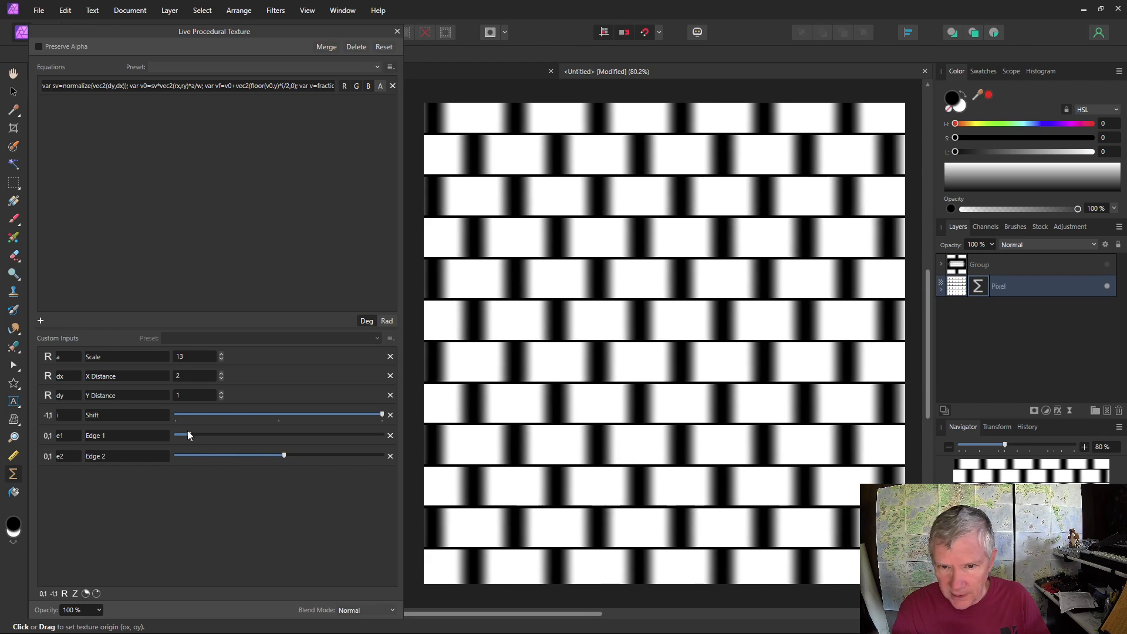
left_click_drag(190, 434, 182, 435)
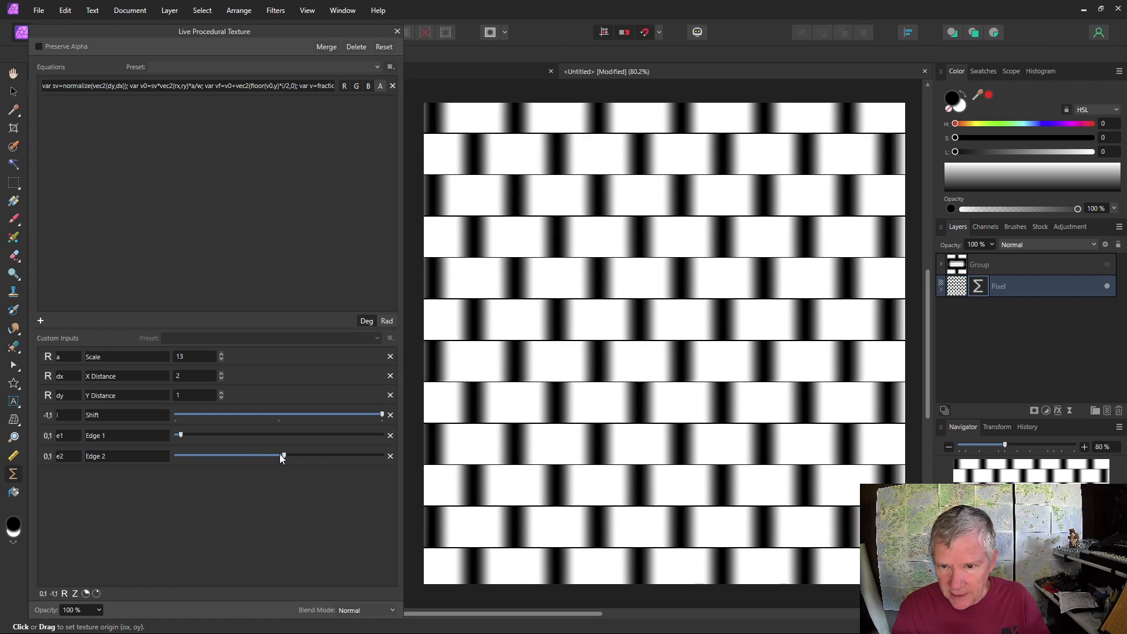
left_click_drag(286, 459, 216, 459)
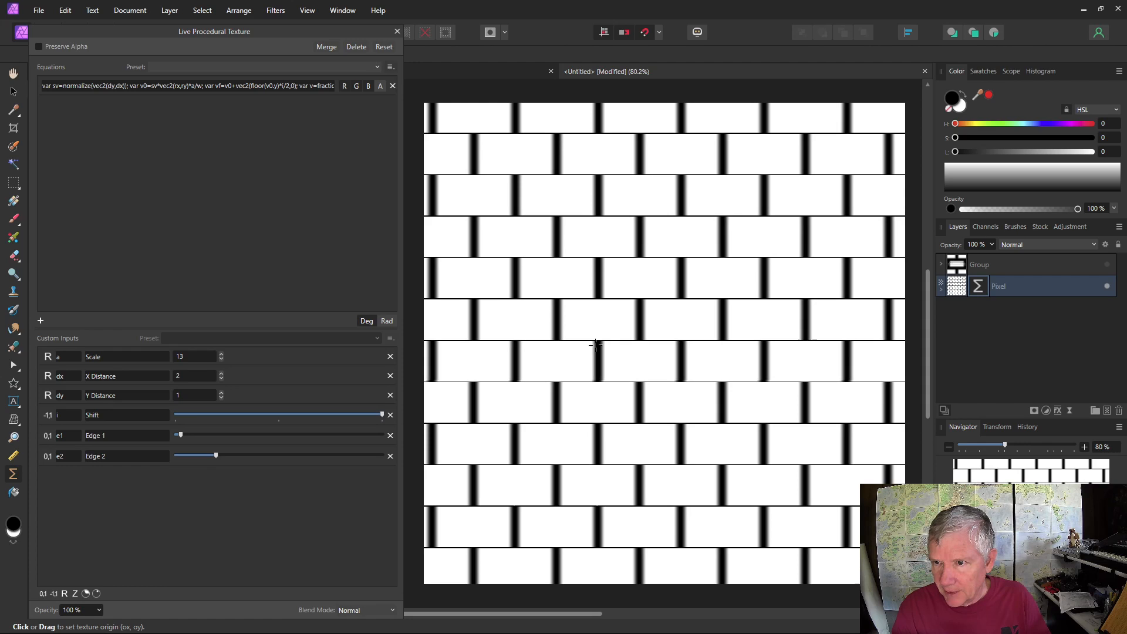
Step: Widen the dialog, change the y step function to smoothstep, and insert e2*sv.y as its second edge argument
left_click_drag(403, 280, 1042, 230)
left_click(503, 88)
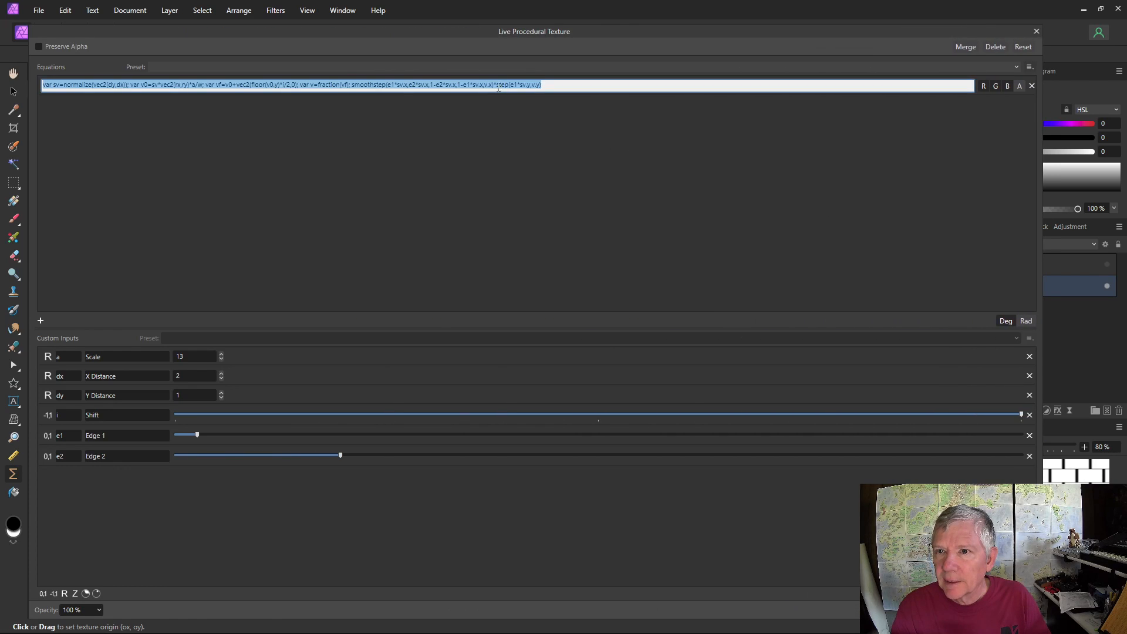
left_click(495, 85)
type("smooth")
key("Right")
key("Right")
key("Right")
key("Right")
key("Right")
key("Right")
key("Right")
key("Right")
key("Right")
key("Right")
key("Right")
key("Right")
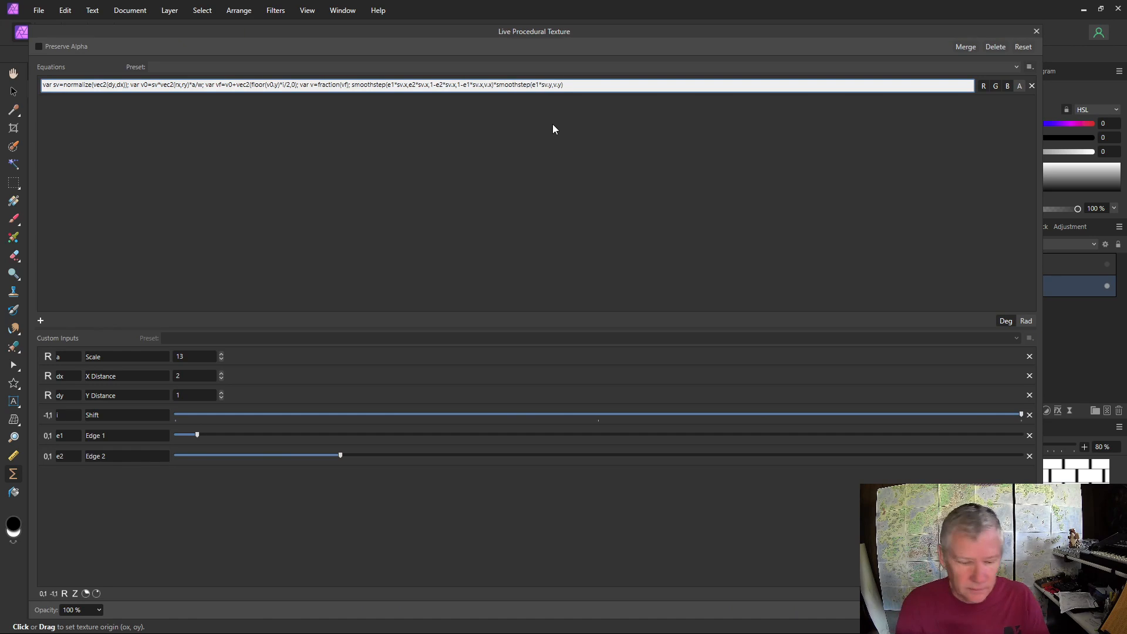
type(",e2")
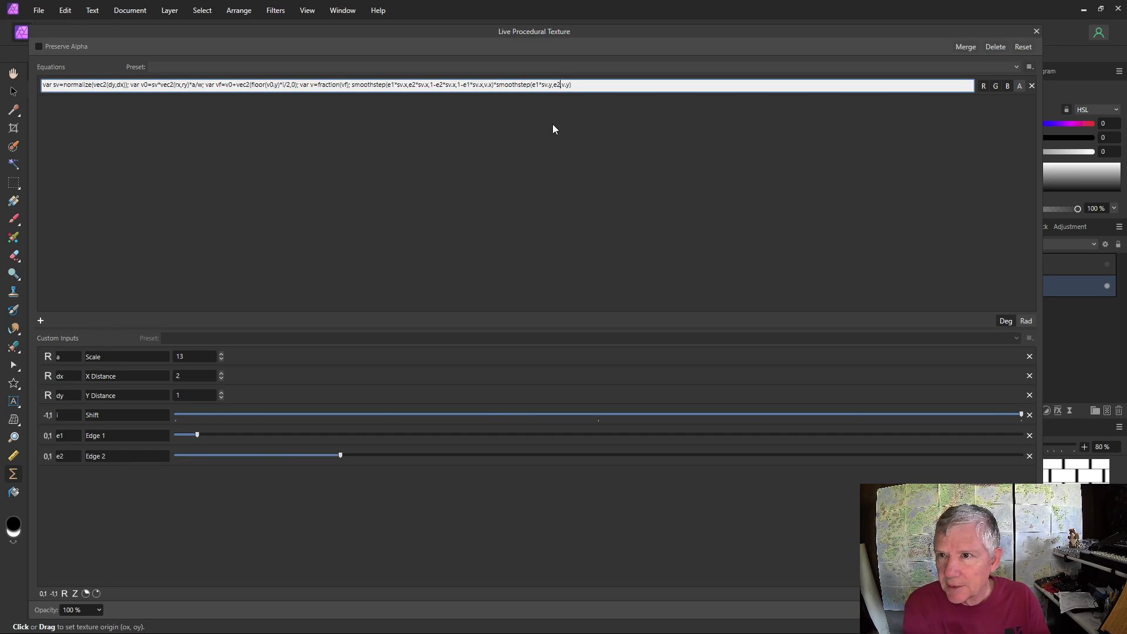
type("*sv.")
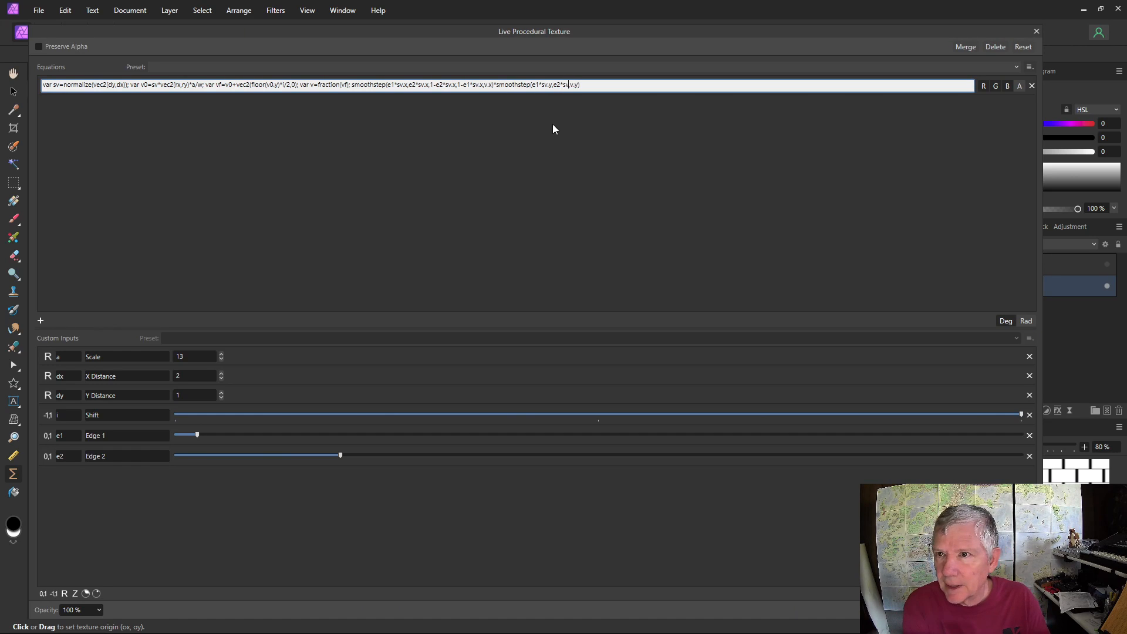
type("y")
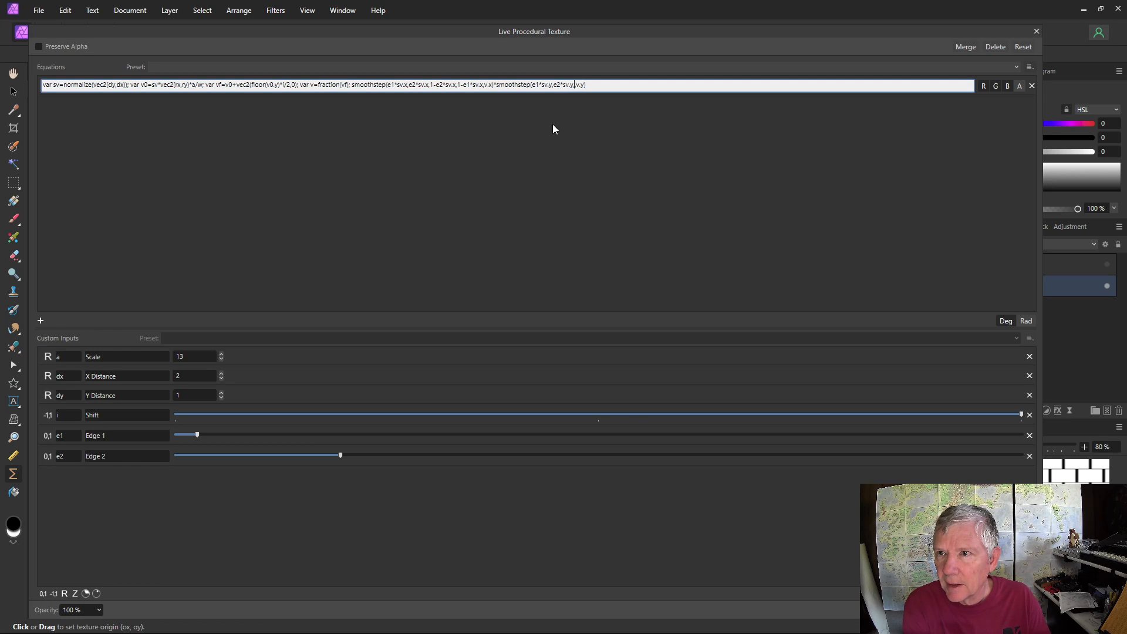
Step: Insert 1-e2*sv.y and 1-e1*sv.y as the third and fourth arguments of the y smoothstep function
type(",1-e")
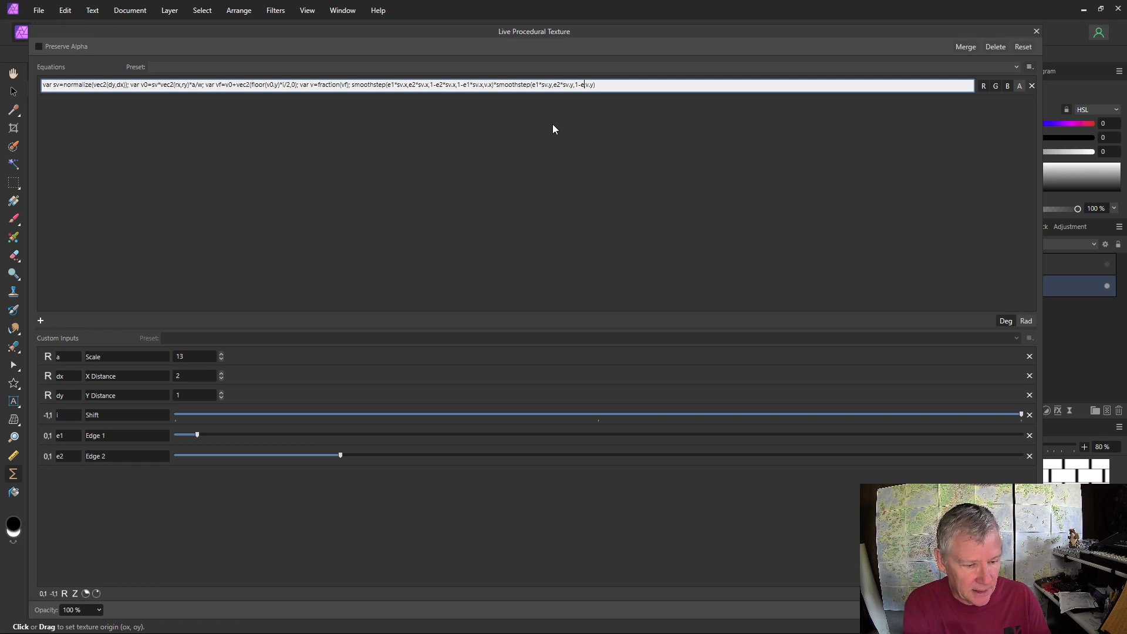
type("2*sv")
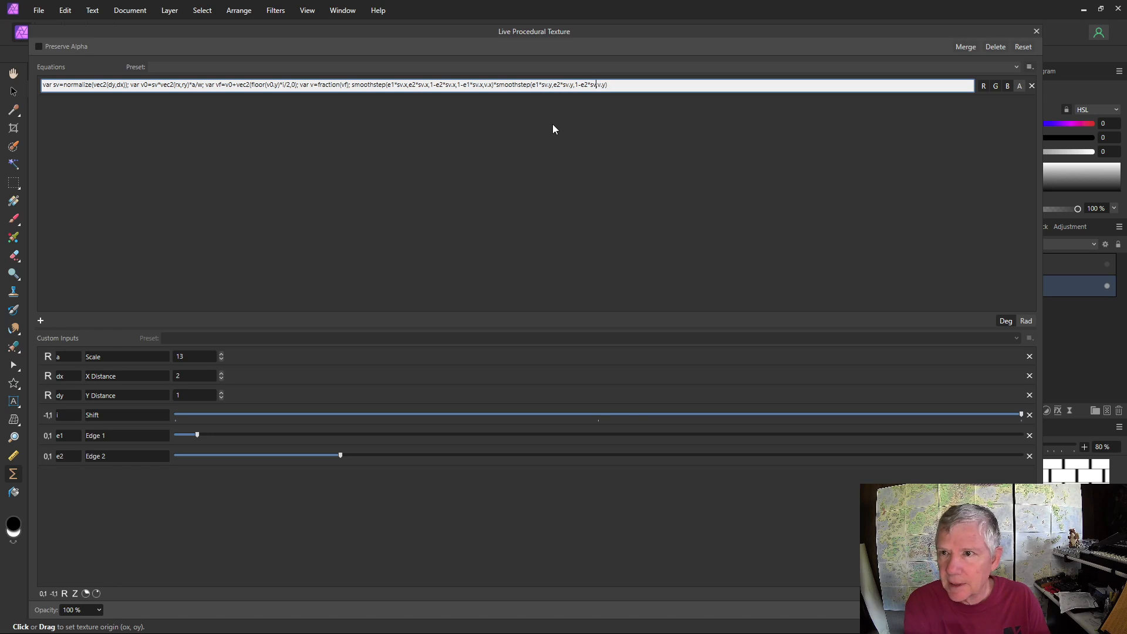
type(".y,")
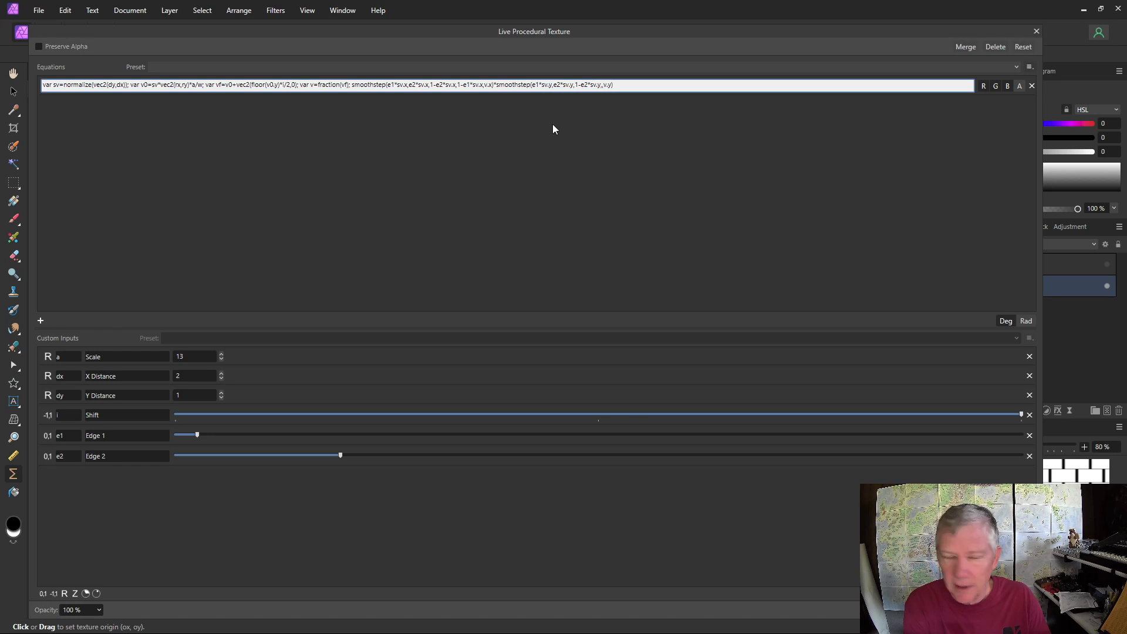
type("1-e")
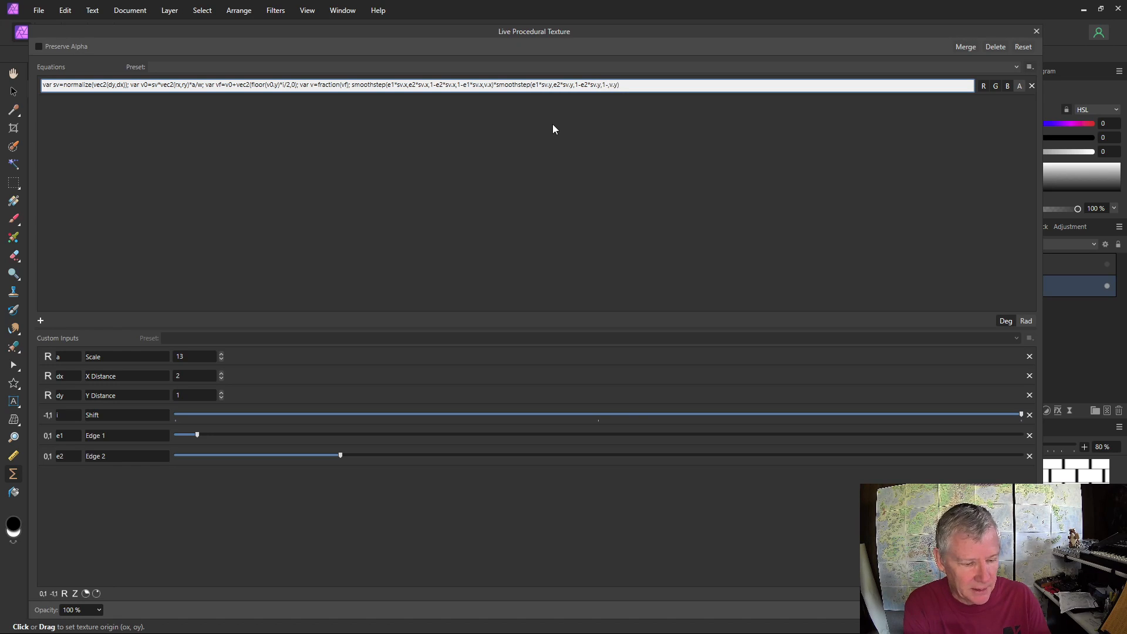
type("1*sv")
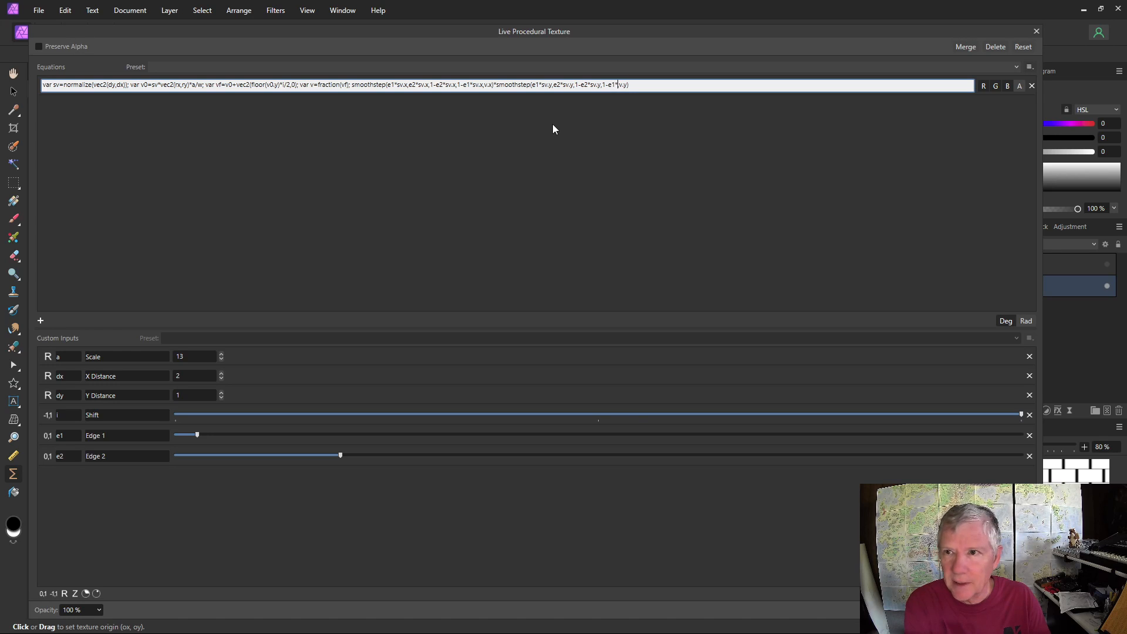
type(".y,")
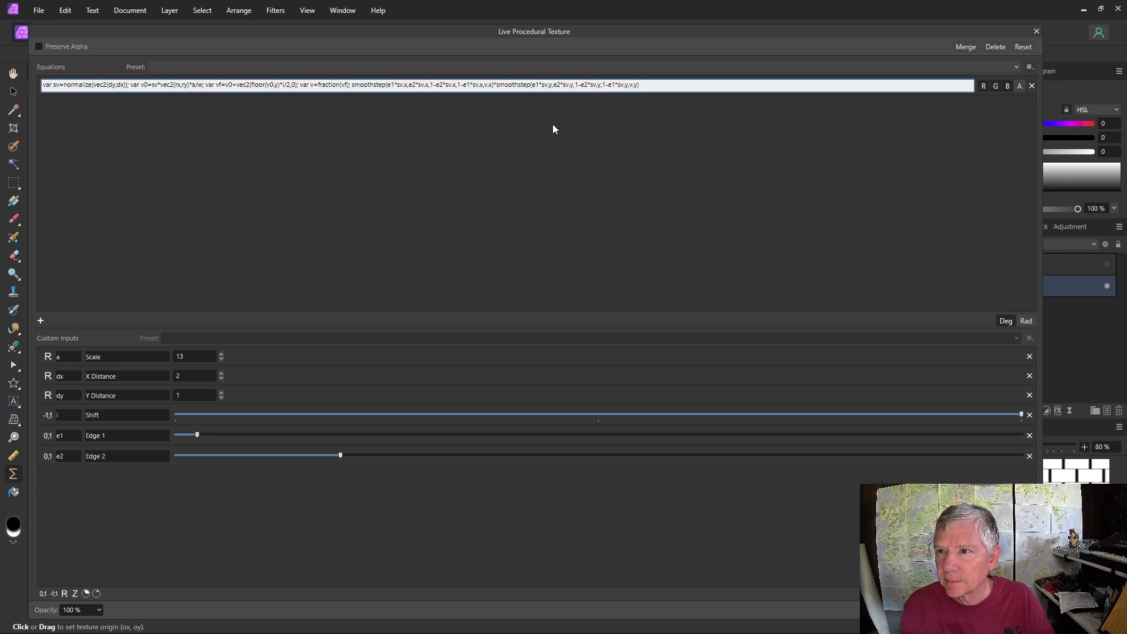
Step: Apply the edited equation, narrow the dialog to reveal the canvas, and lower Edge 2 slightly
key("Return")
left_click_drag(1042, 252, 295, 256)
mouse_move(216, 455)
left_mouse_down()
mouse_move(276, 456)
mouse_move(211, 455)
left_mouse_up()
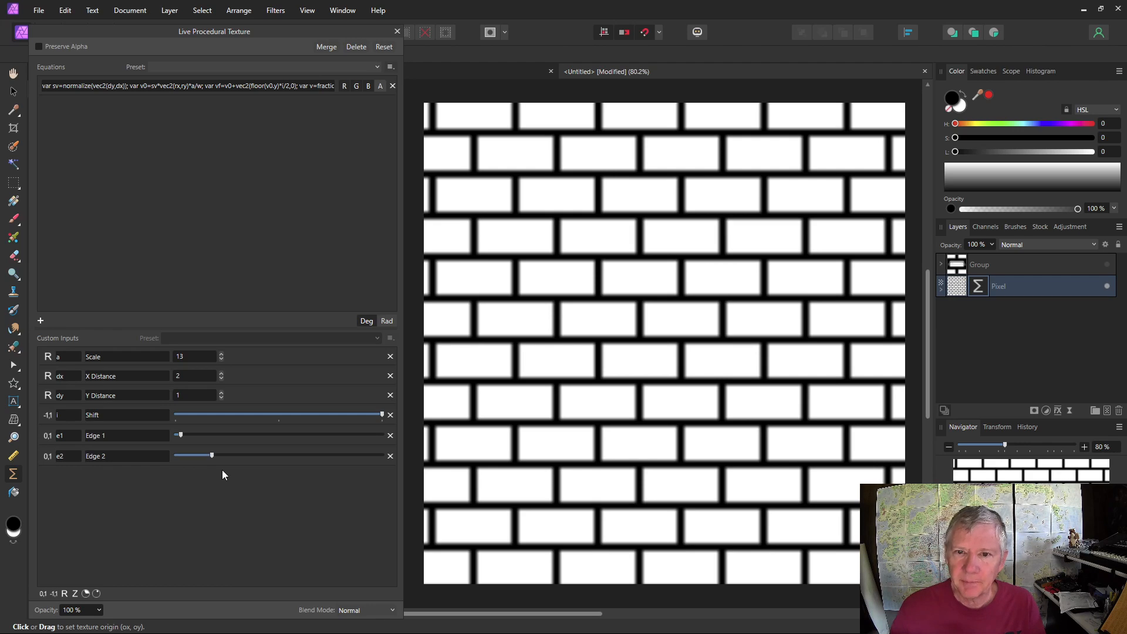
Step: Shrink the equations area, add nine 0–1 custom inputs, and name them r1, g1, b1 through r3, g3, b3 for two brick colours and mortar
left_click_drag(247, 327, 245, 185)
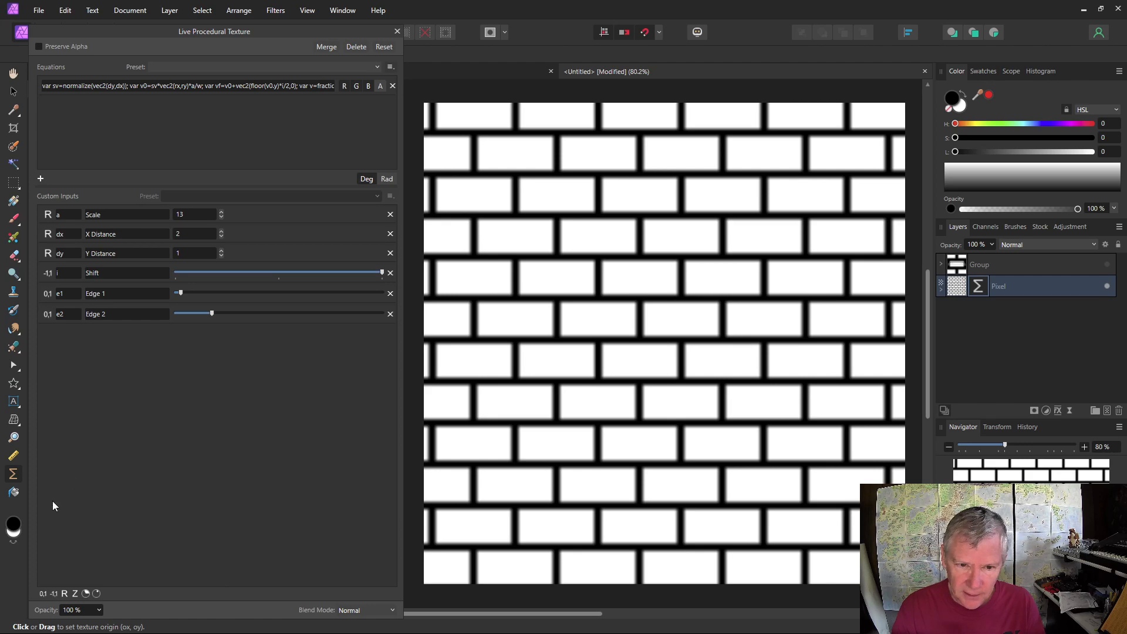
left_click(41, 594)
left_click(41, 594)
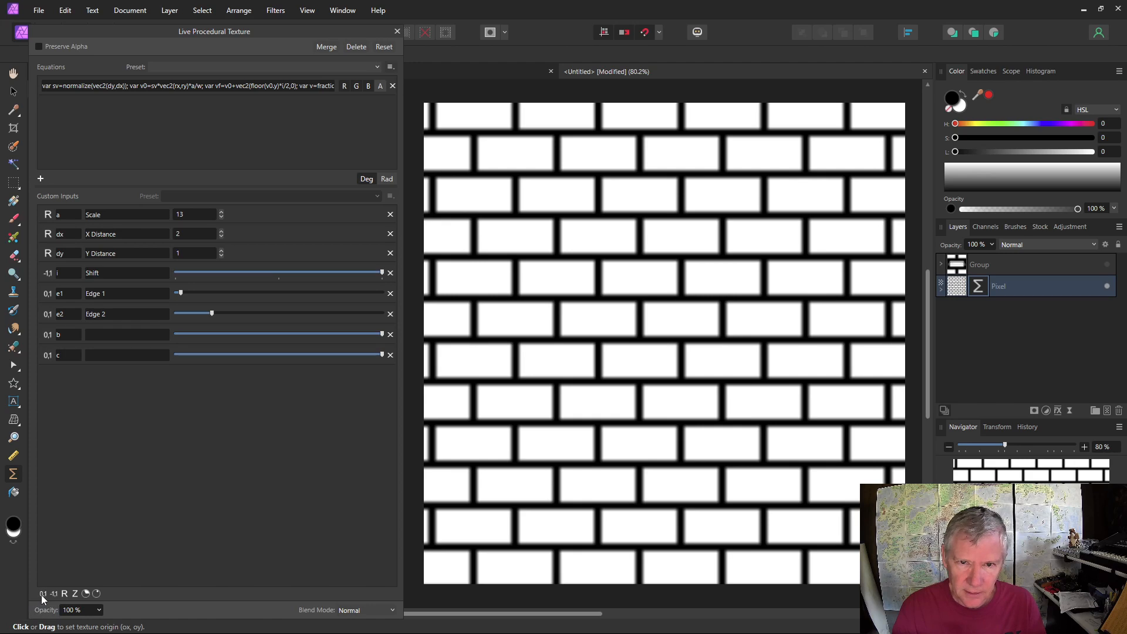
left_click(41, 594)
left_click(41, 593)
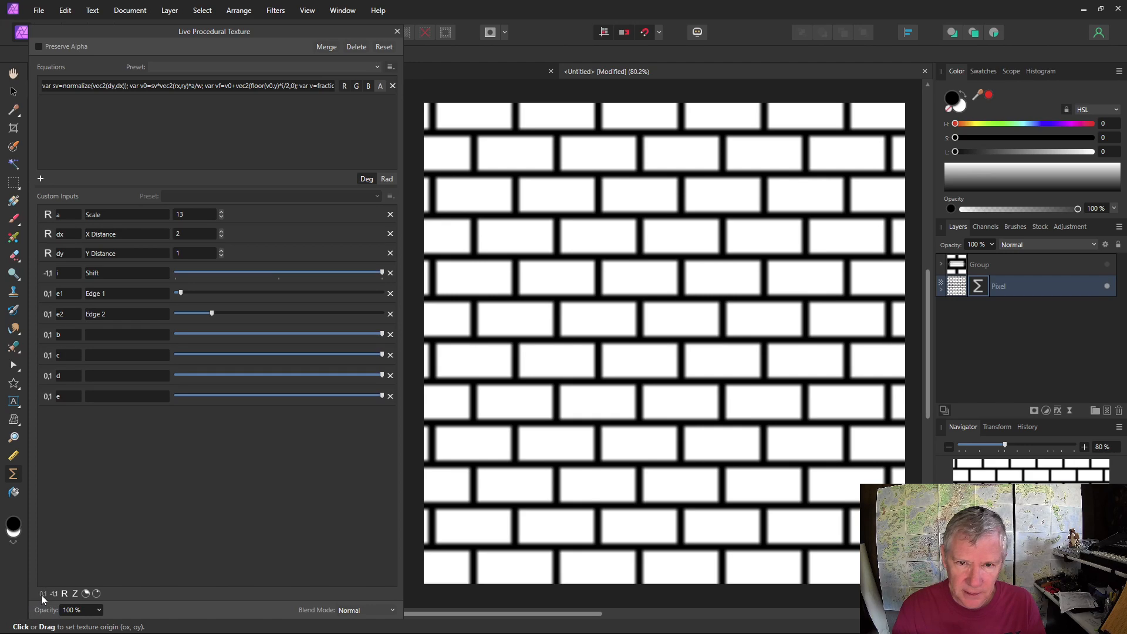
left_click(42, 593)
left_click(41, 594)
left_click(41, 594)
left_click(41, 594)
left_click(41, 594)
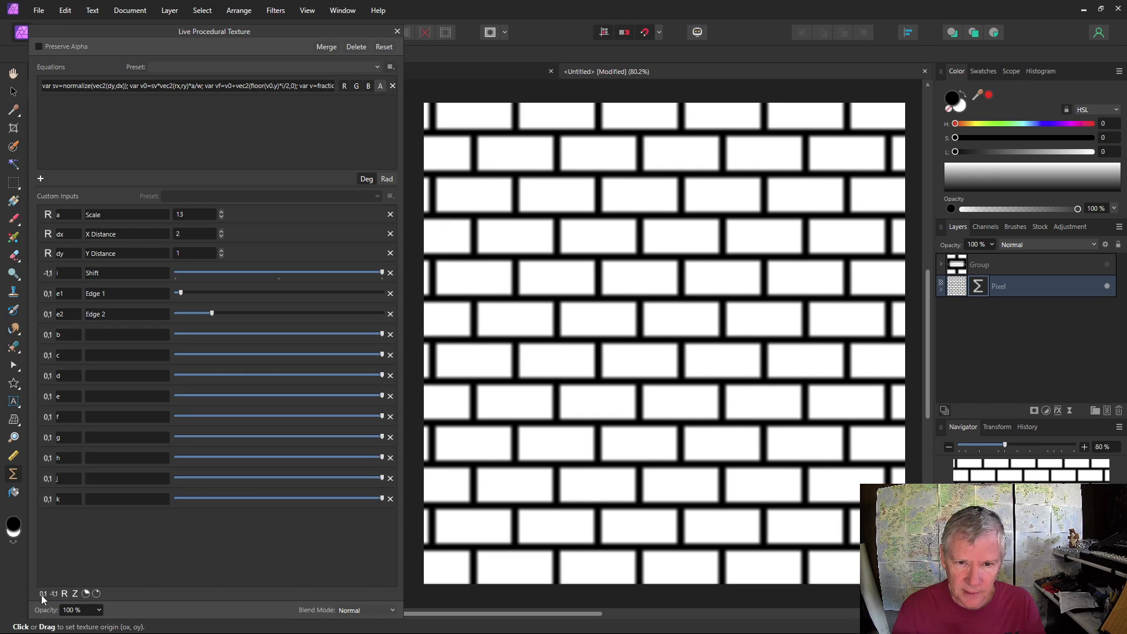
left_click(71, 356)
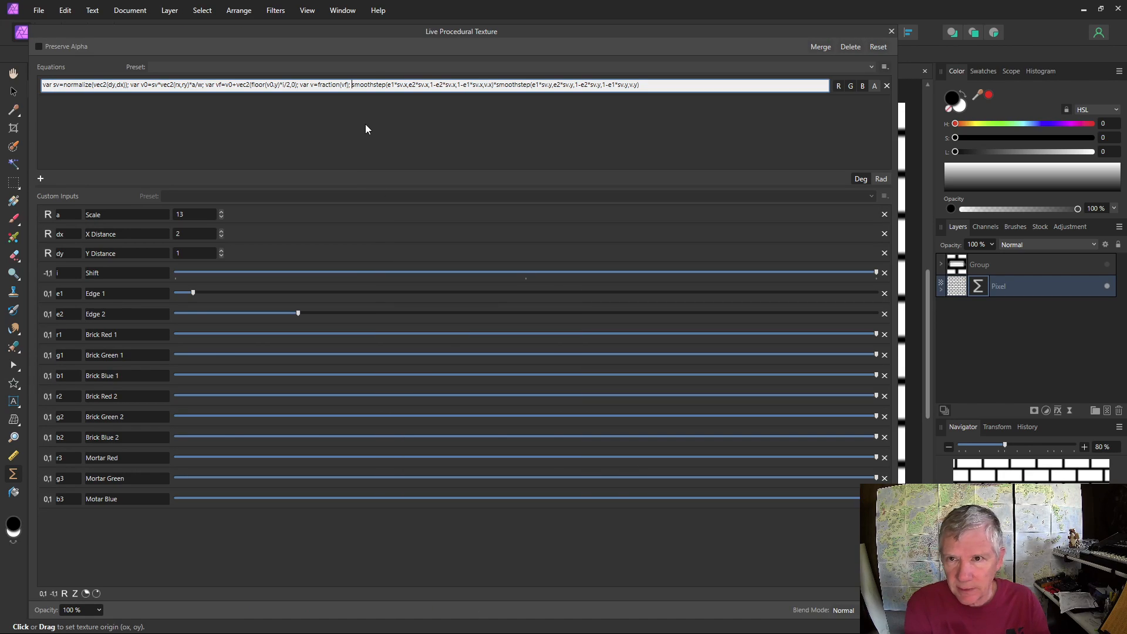
Step: Assign the product of the two smoothstep functions to a variable t1 and end that statement with a semicolon
type("var t")
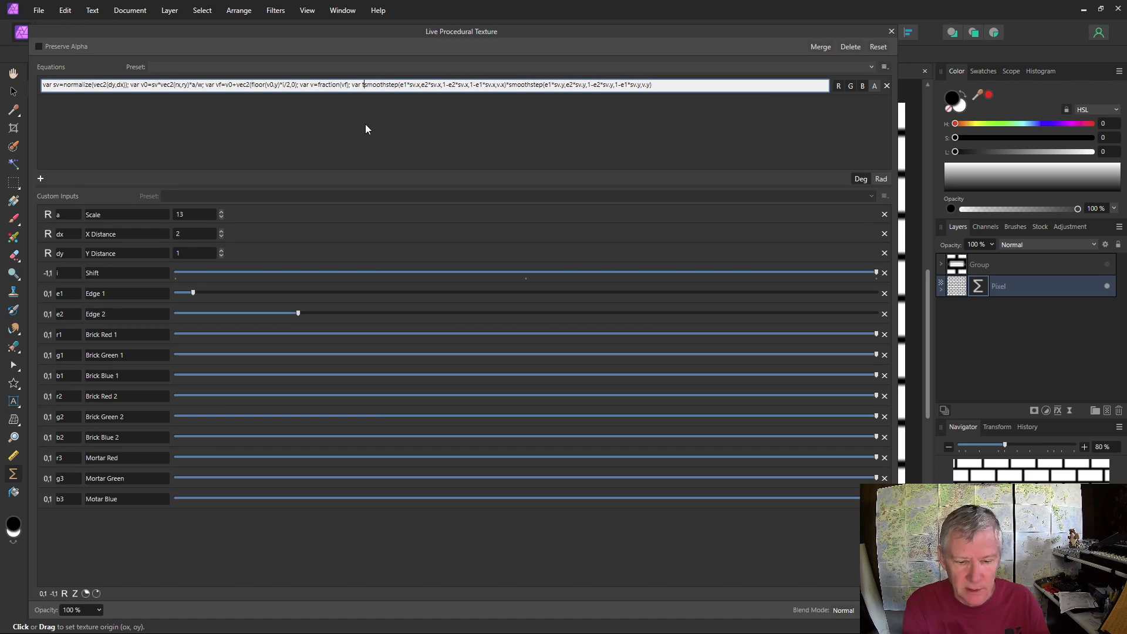
type("=")
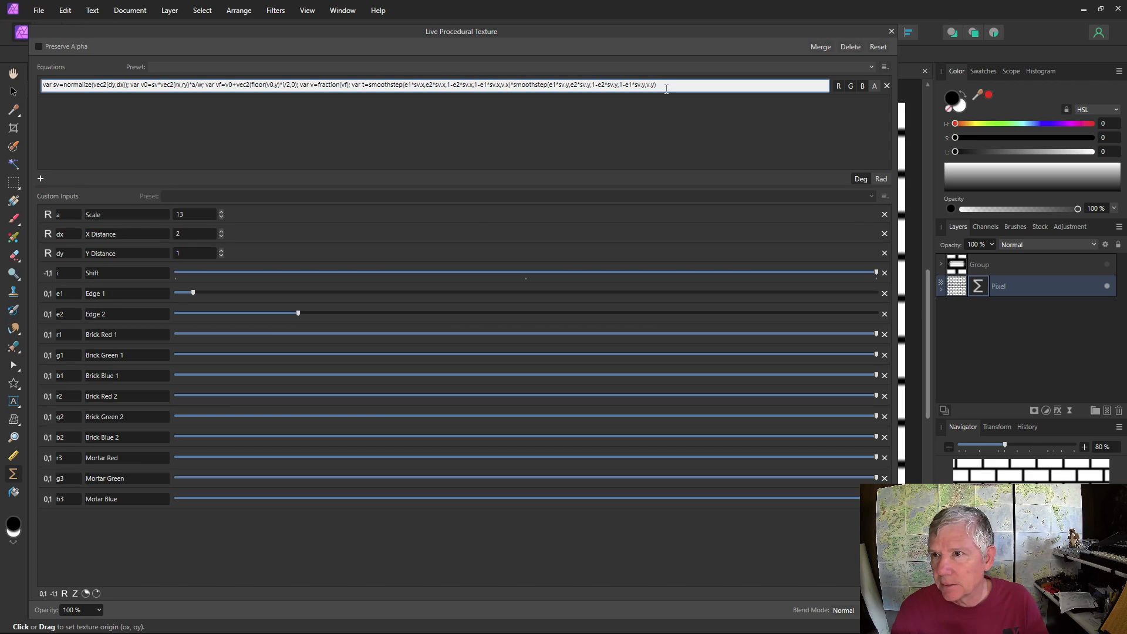
left_click(664, 85)
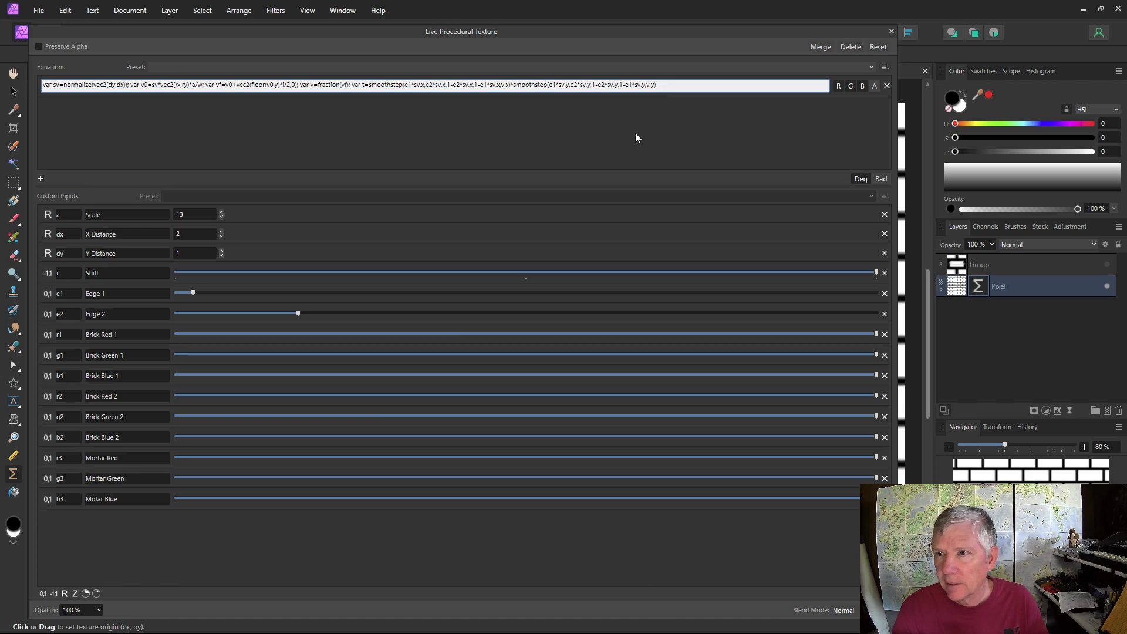
type(";")
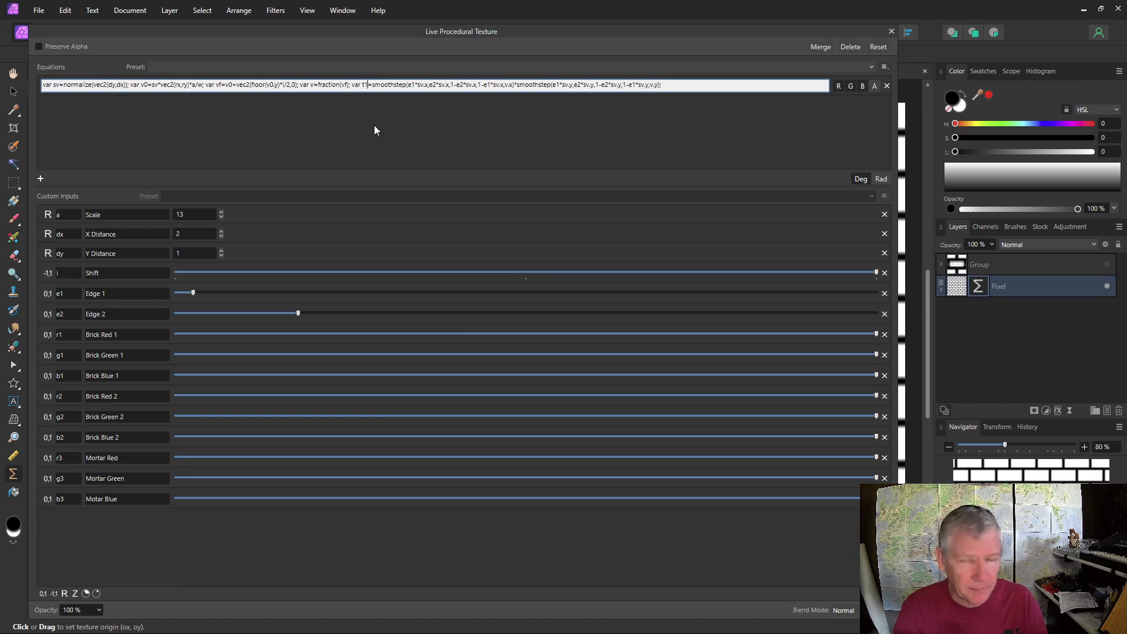
type("1")
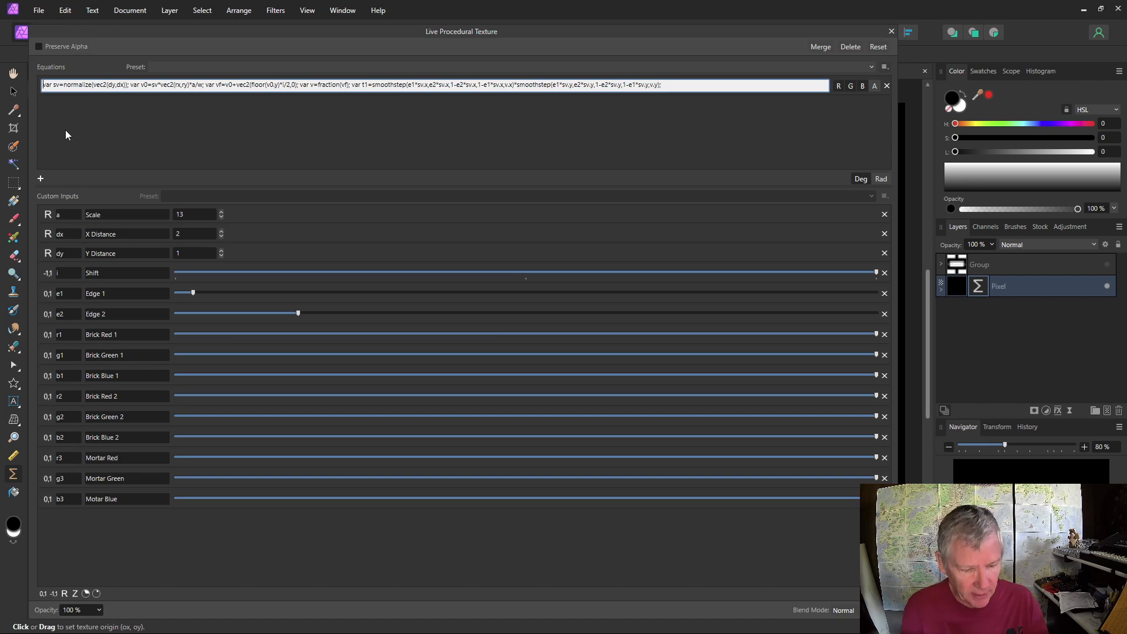
Step: Insert var c1=vec3(r1,g1,b1); at the start of the equation and repeat it twice for the other two colours
type("var ")
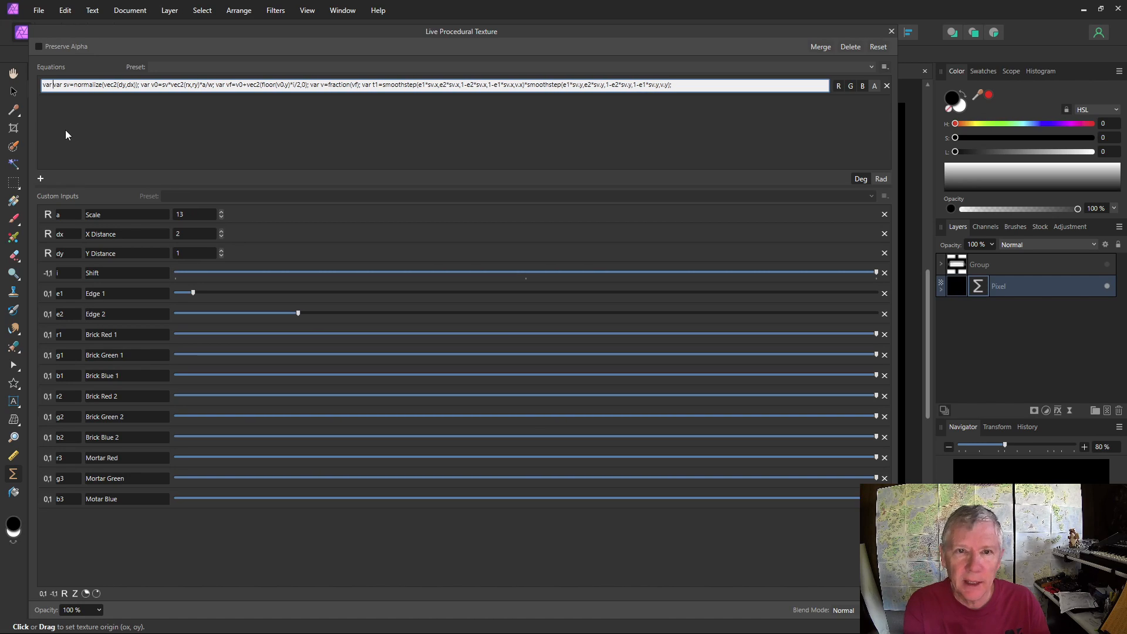
type("c1")
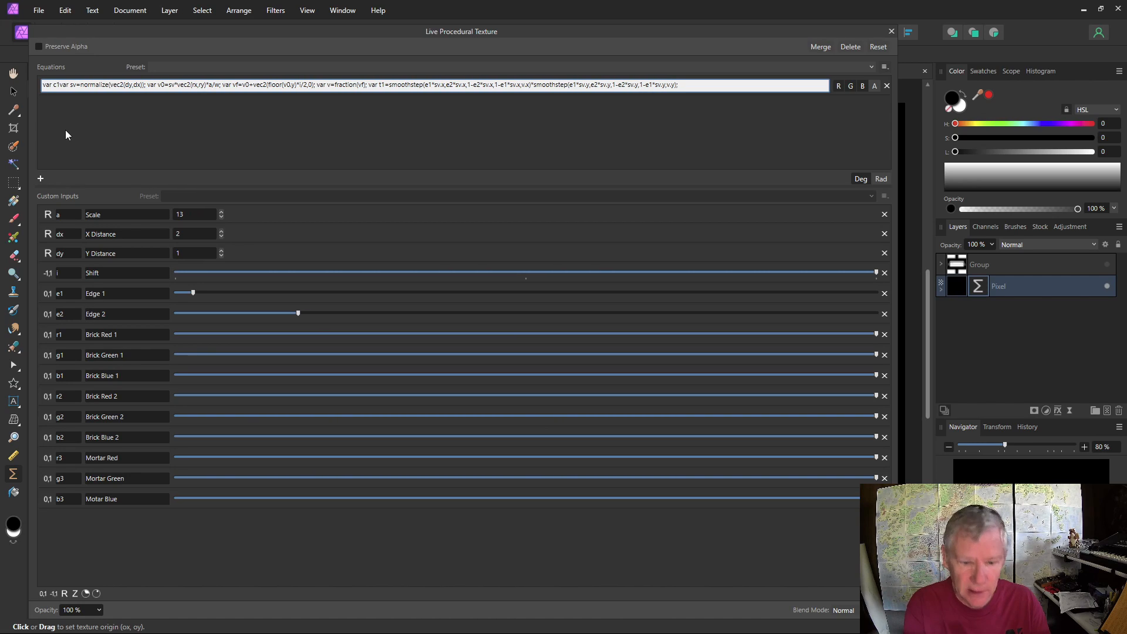
type("=vec3")
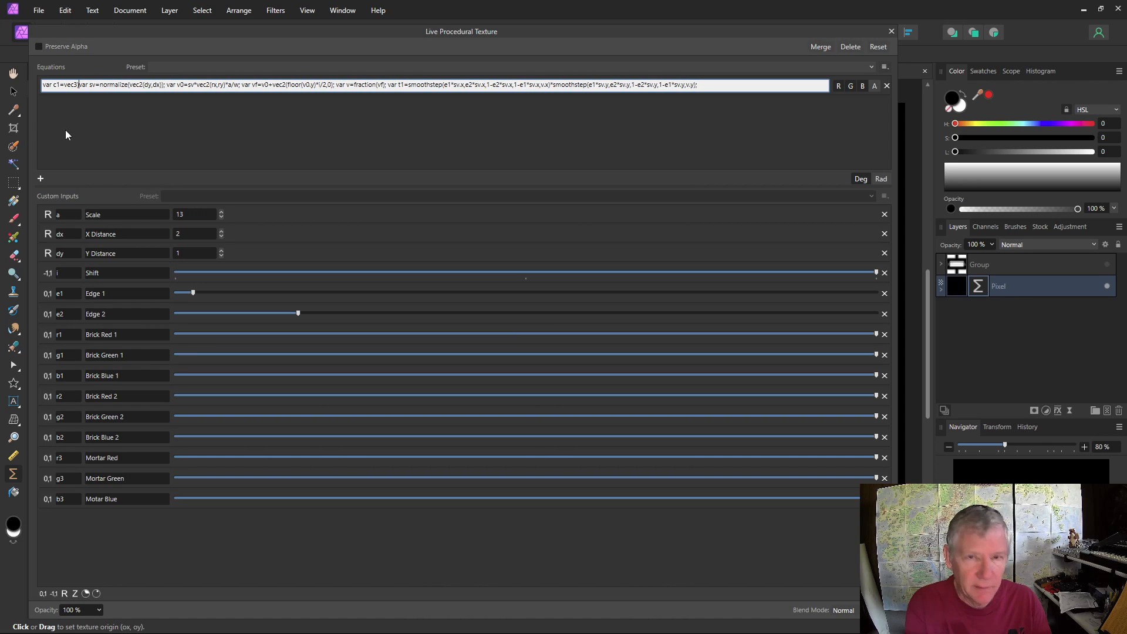
key("BackSpace")
type("(")
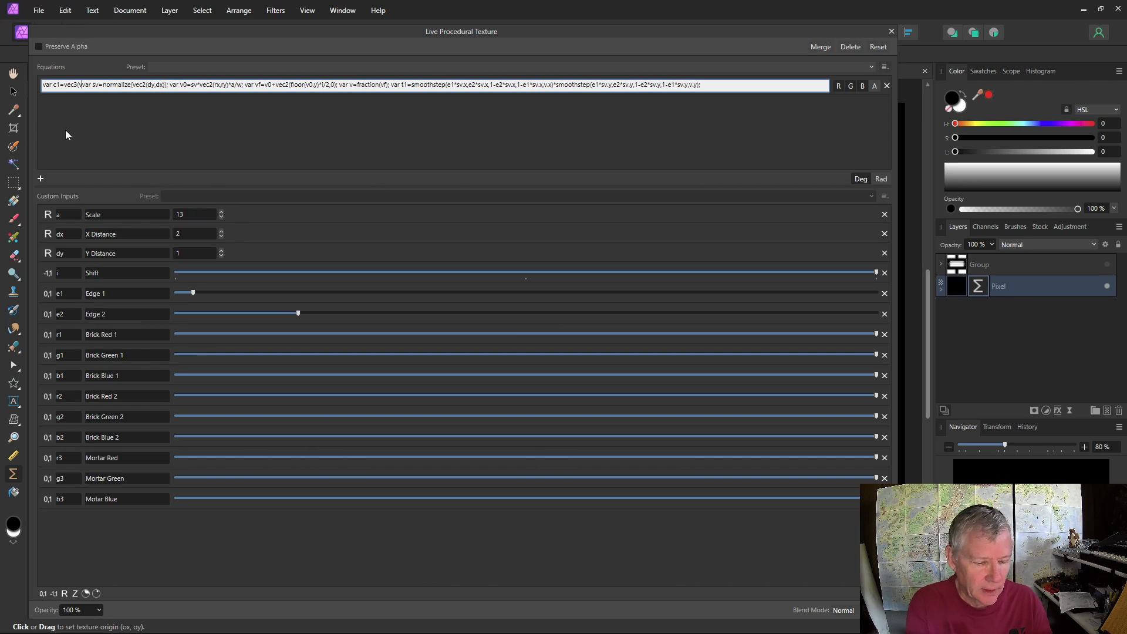
type("r1")
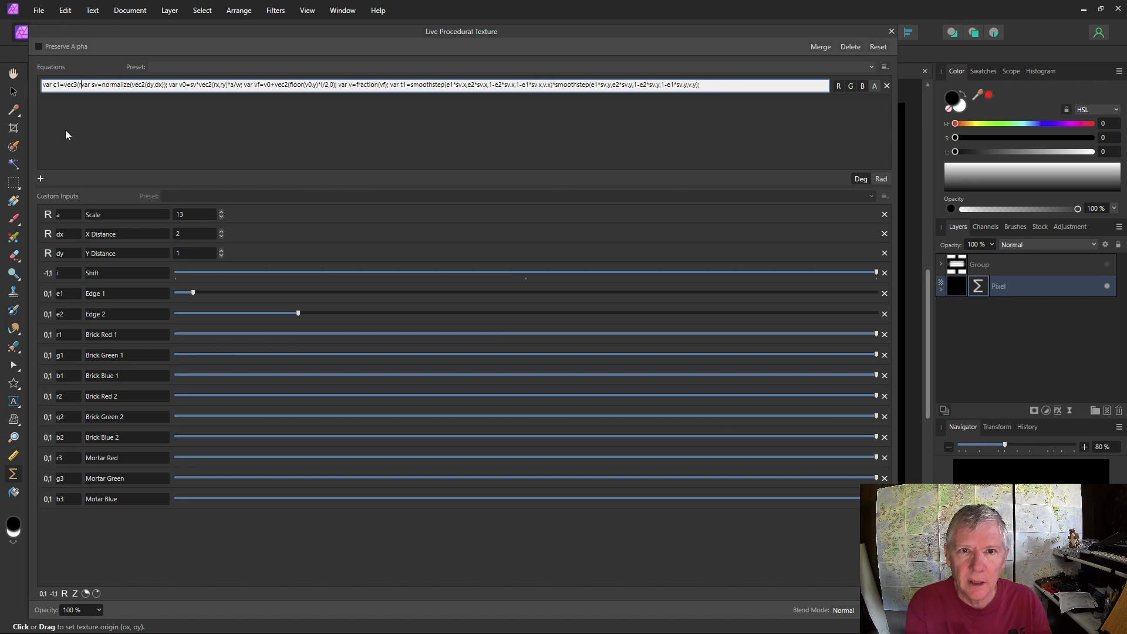
type(",g1,b1")
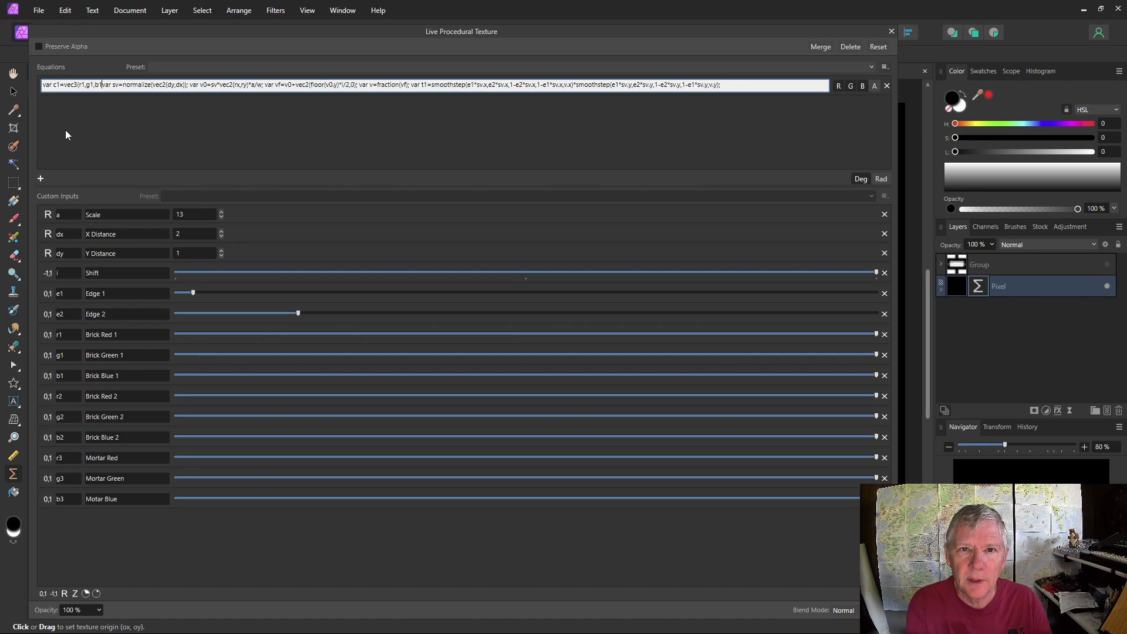
type("); var c1=vec3(r1,g1,b1);")
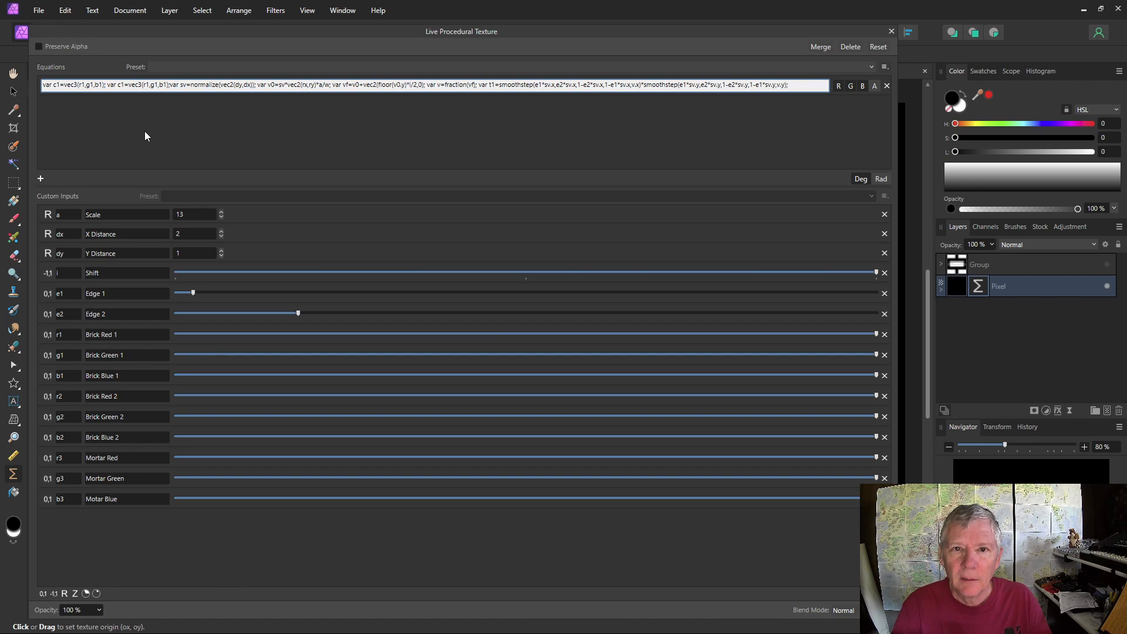
type("var c1=vec3(r1,g1,b1);")
left_click(170, 86)
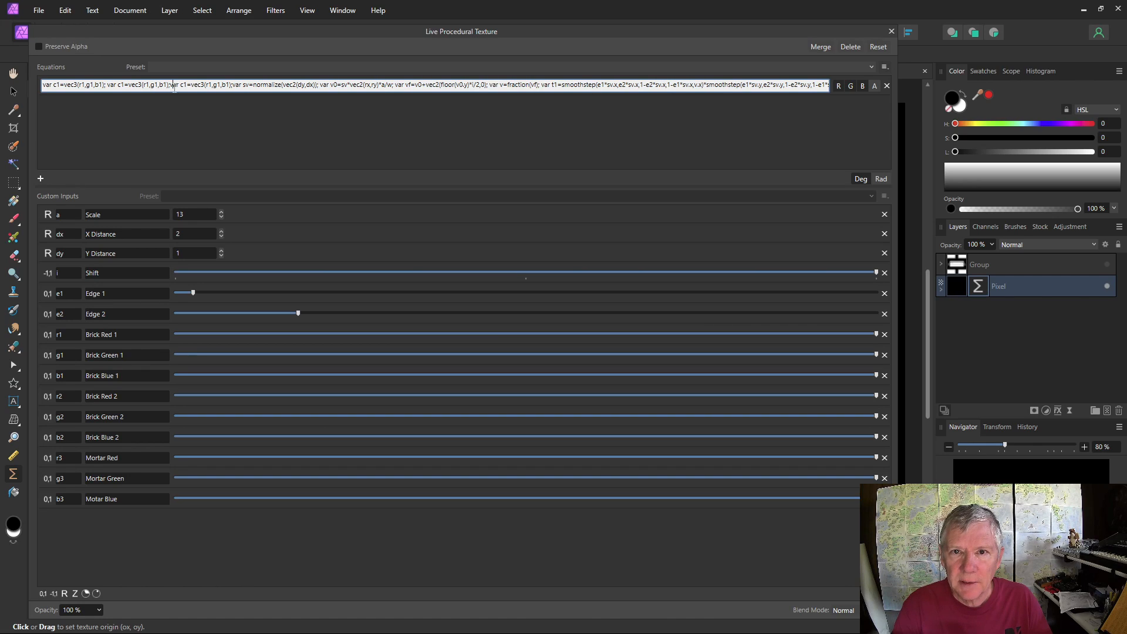
Step: Change the two copied colour definitions to c2=vec3(r2,g2,b2) and c3=vec3(r3,g3,b3)
left_click(123, 86)
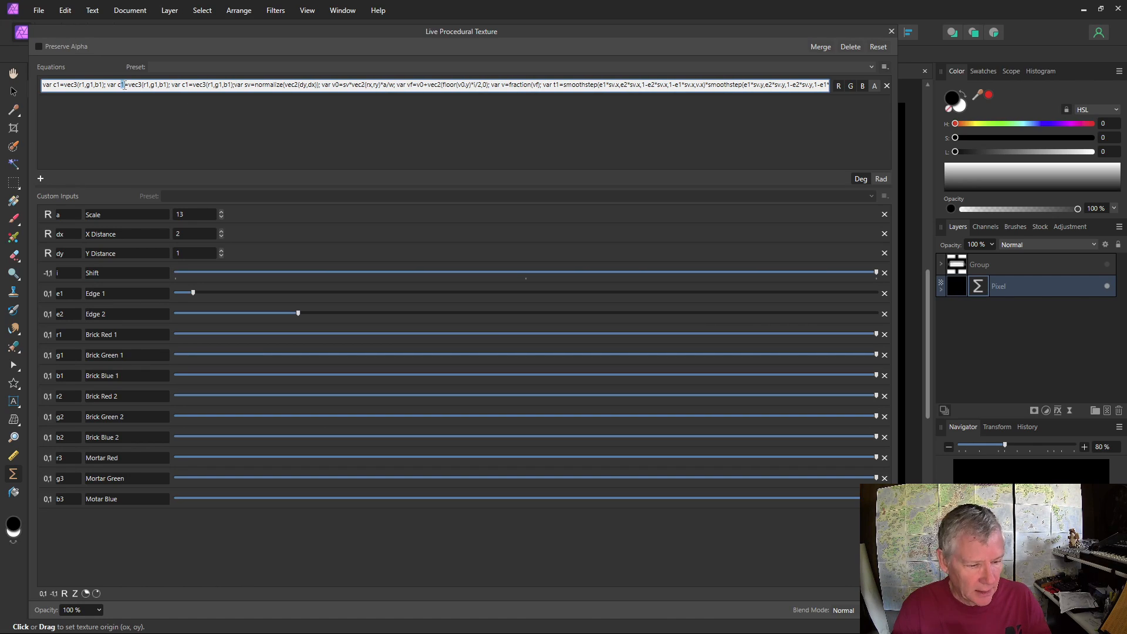
key("BackSpace")
type("2")
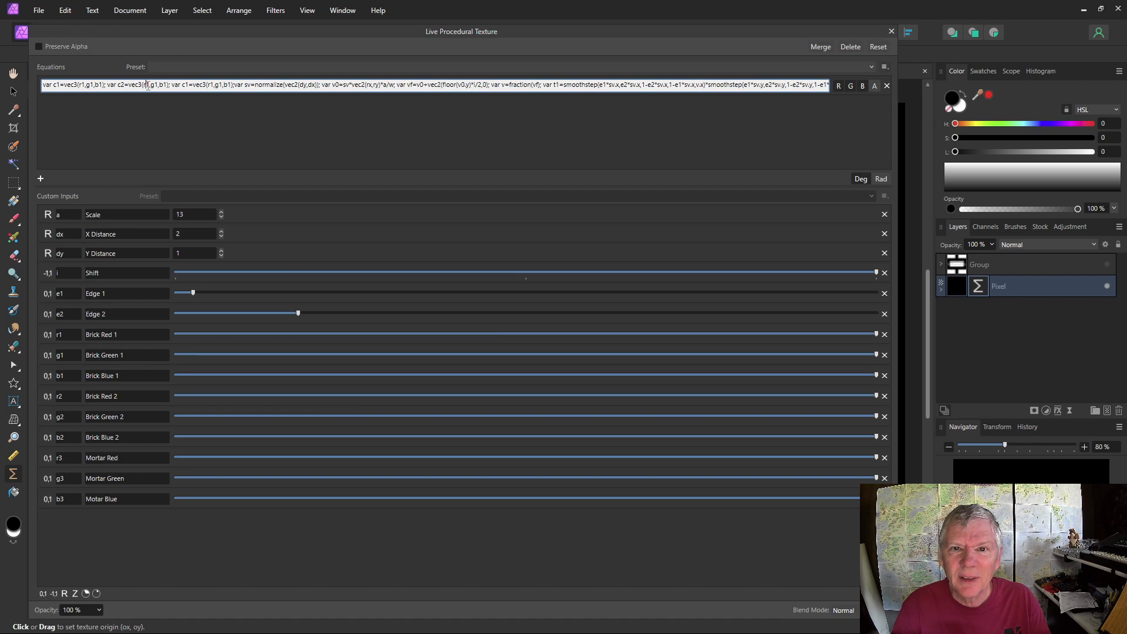
left_click(149, 86)
key("BackSpace")
type("2")
left_click(156, 85)
key("BackSpace")
type("2")
left_click(165, 85)
key("BackSpace")
type("2=vec")
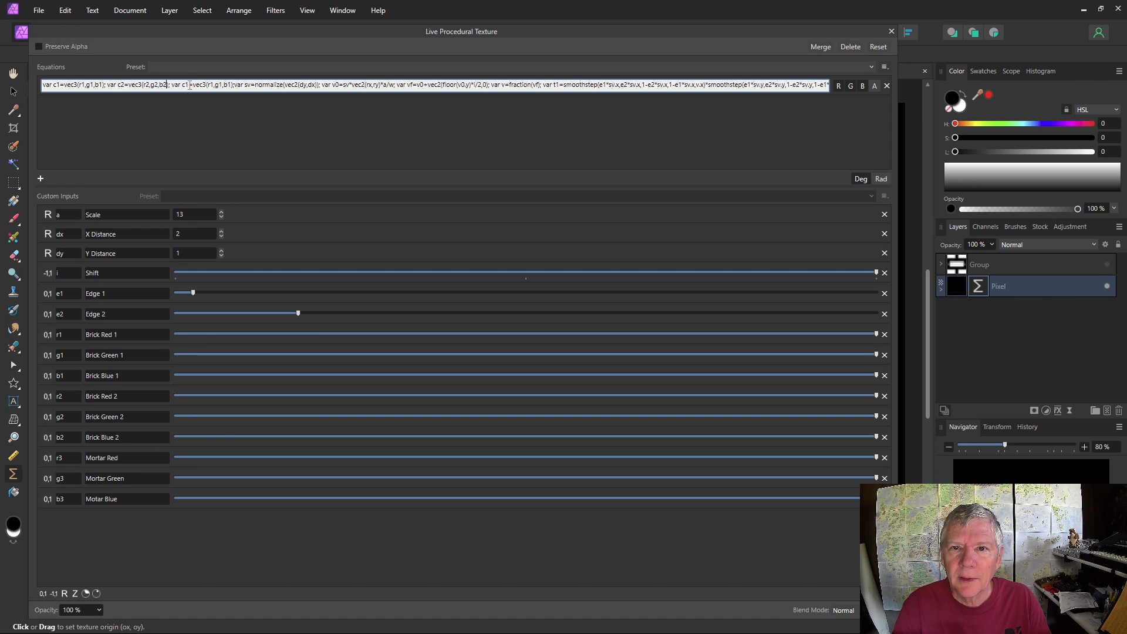
type("3")
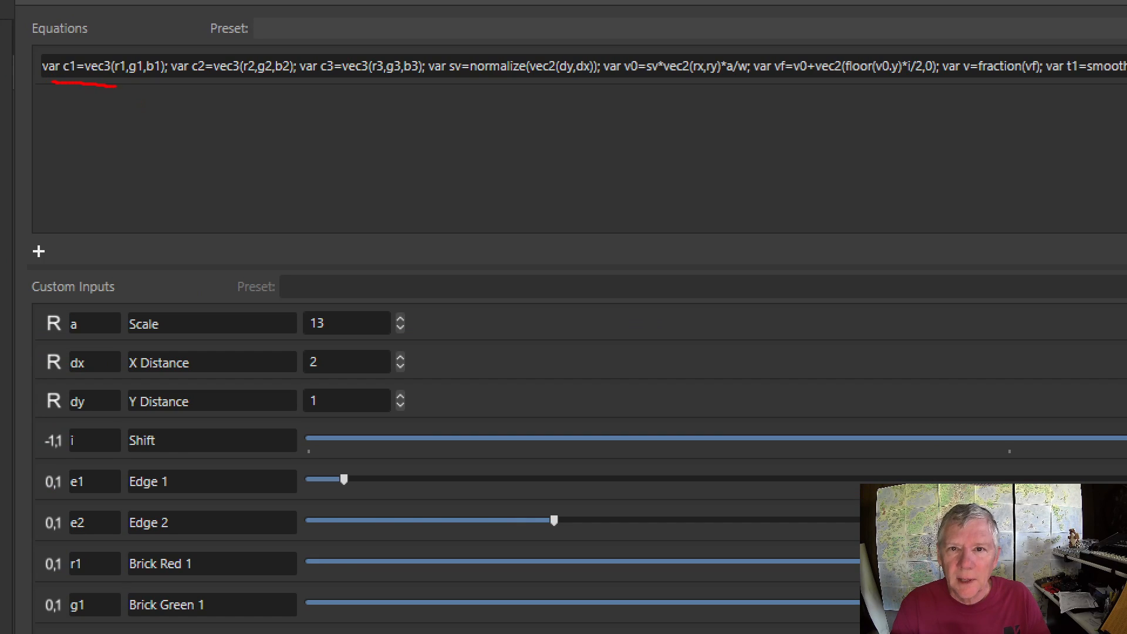
left_click_drag(222, 83, 429, 82)
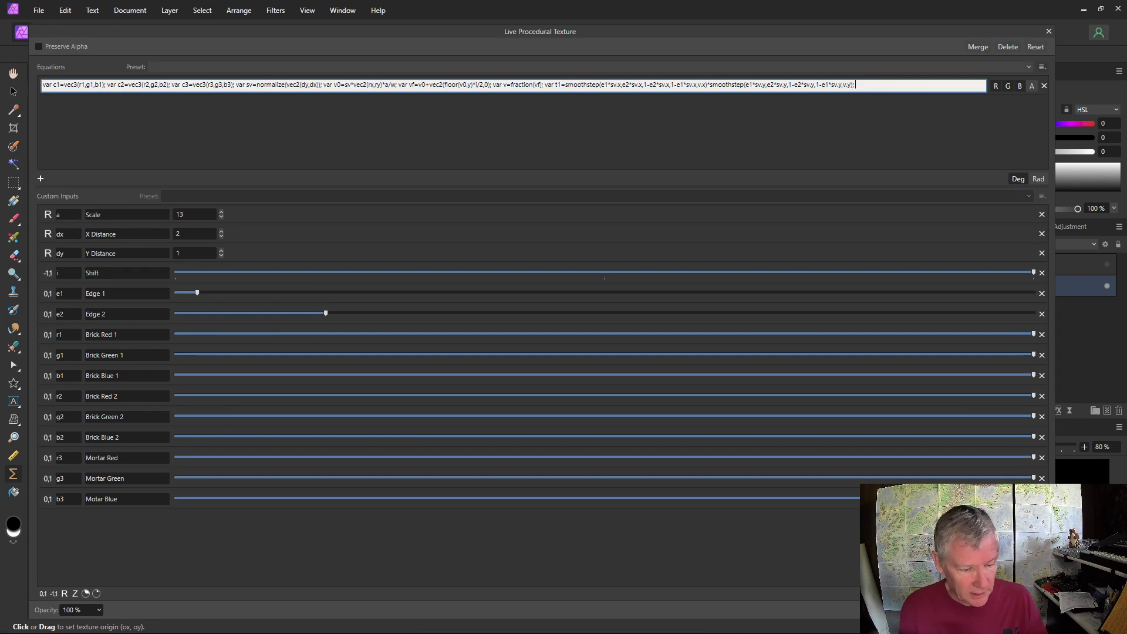
Step: Append c1*t1+c3*(1-t1) to the end of the equation and apply it
type("c1")
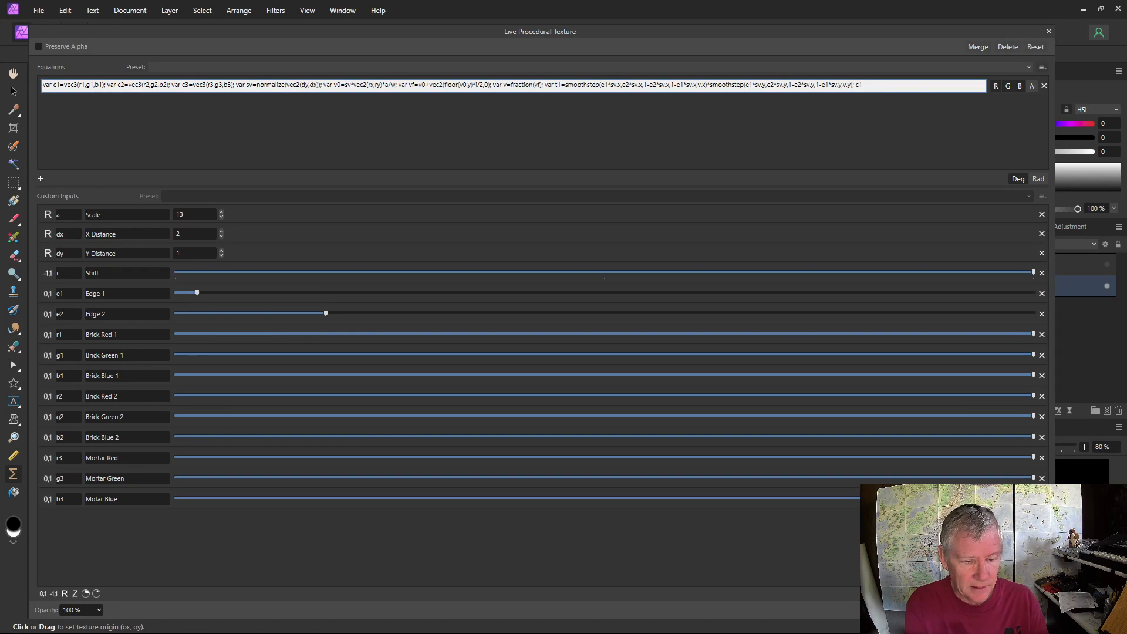
type("*t1+c3*")
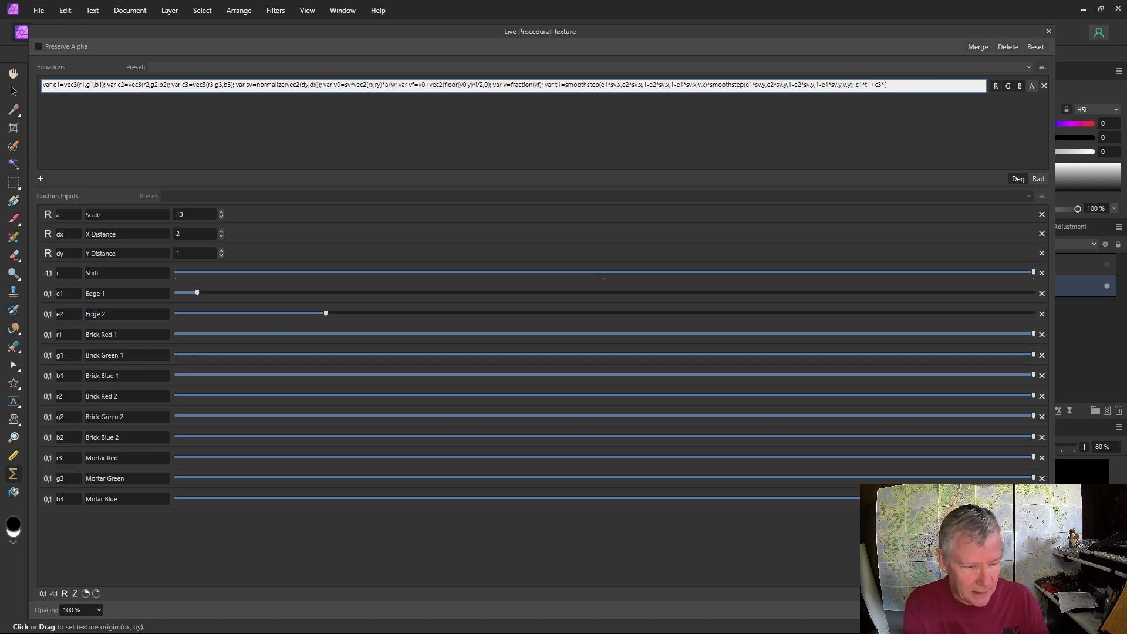
type("(1-t1")
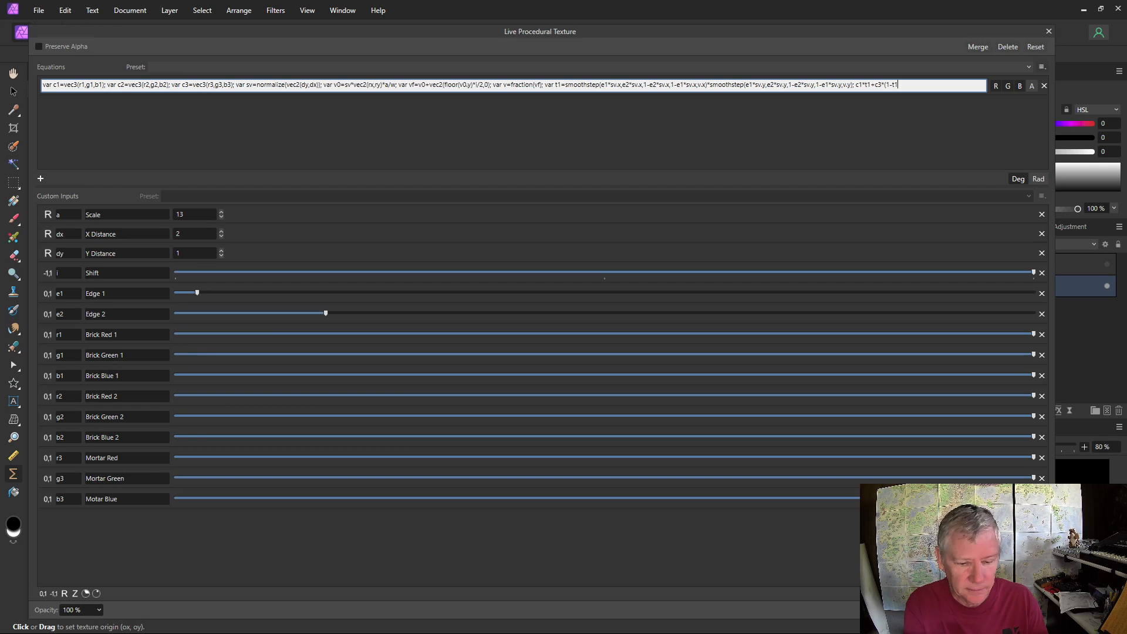
type(")")
key("Return")
Step: Colour the bricks dark red by lowering Brick Green 1 and Brick Blue 1 to about one eighth and Brick Red 1 to about two thirds
left_click_drag(382, 354, 203, 361)
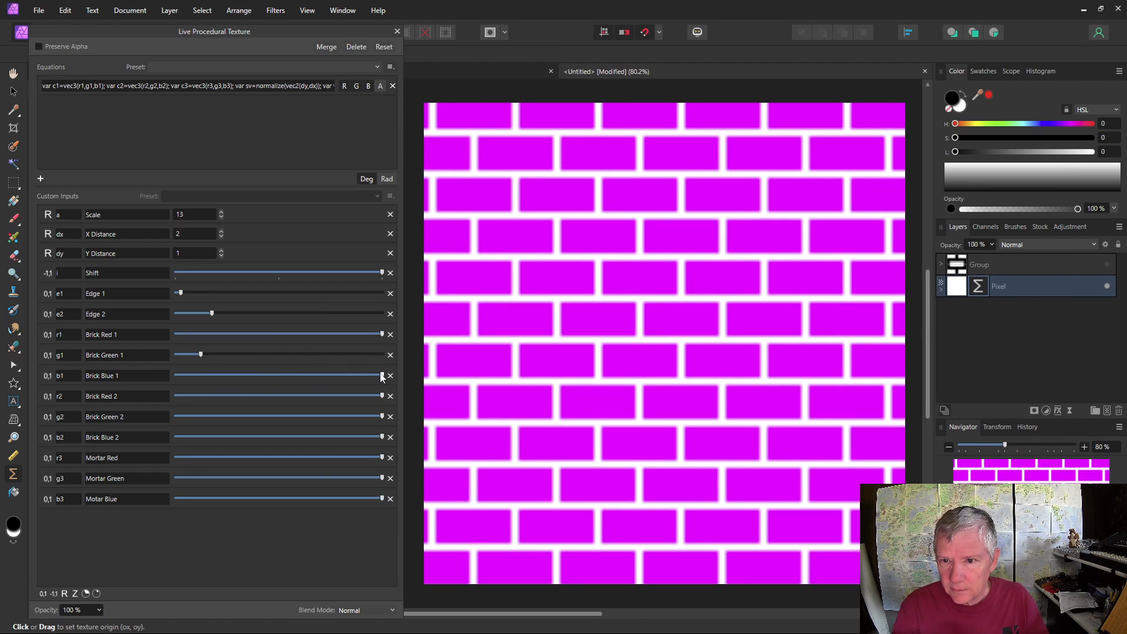
left_click_drag(382, 376, 185, 388)
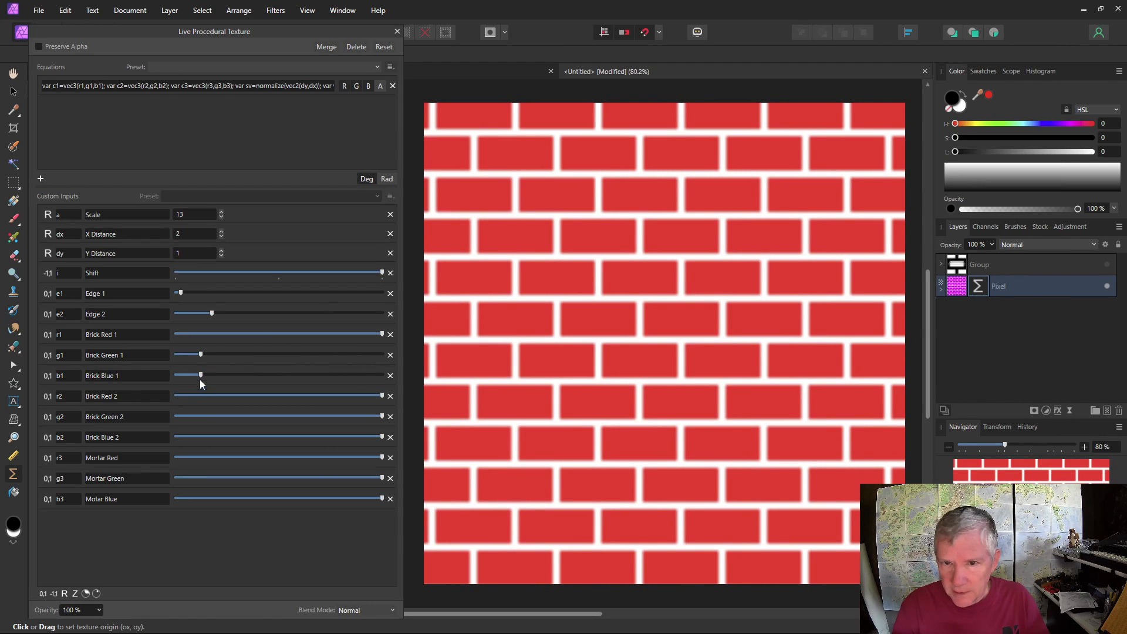
left_click_drag(382, 334, 315, 335)
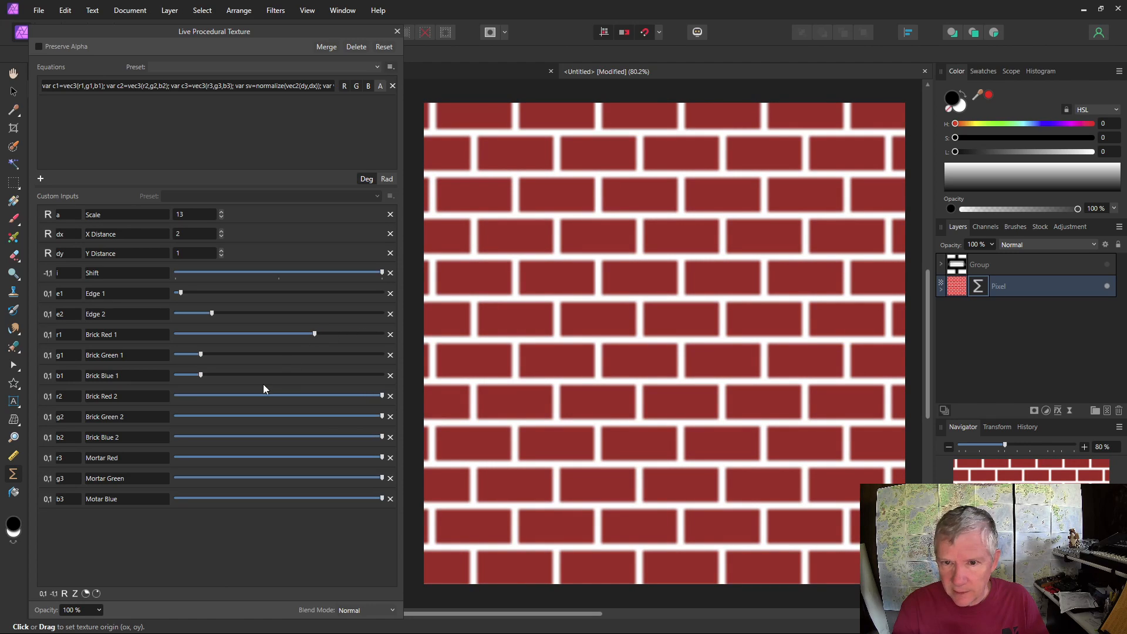
Step: Colour the mortar light grey by lowering the Mortar Red, Green and Blue inputs to roughly three quarters each
left_click_drag(382, 458, 275, 458)
left_click_drag(382, 477, 335, 477)
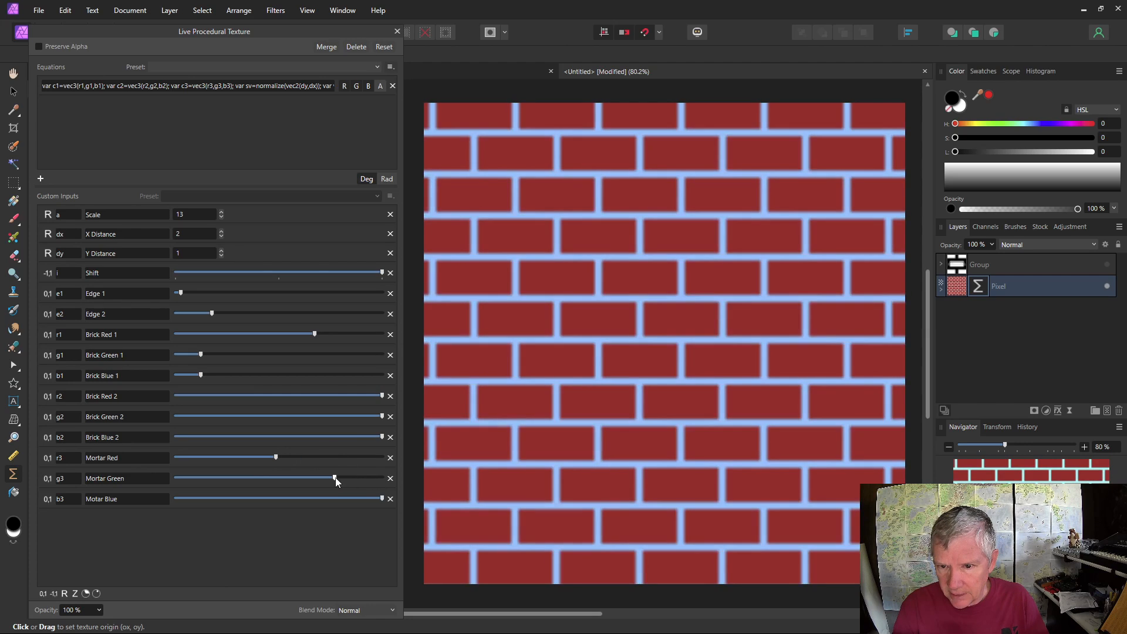
left_click_drag(275, 458, 332, 462)
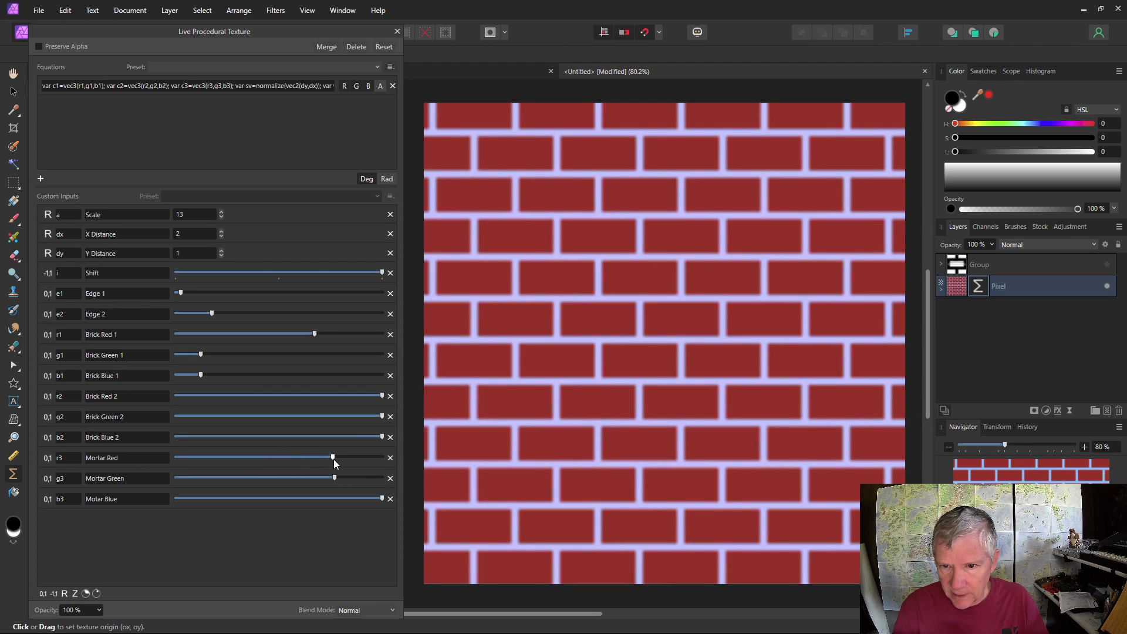
left_click_drag(382, 498, 314, 499)
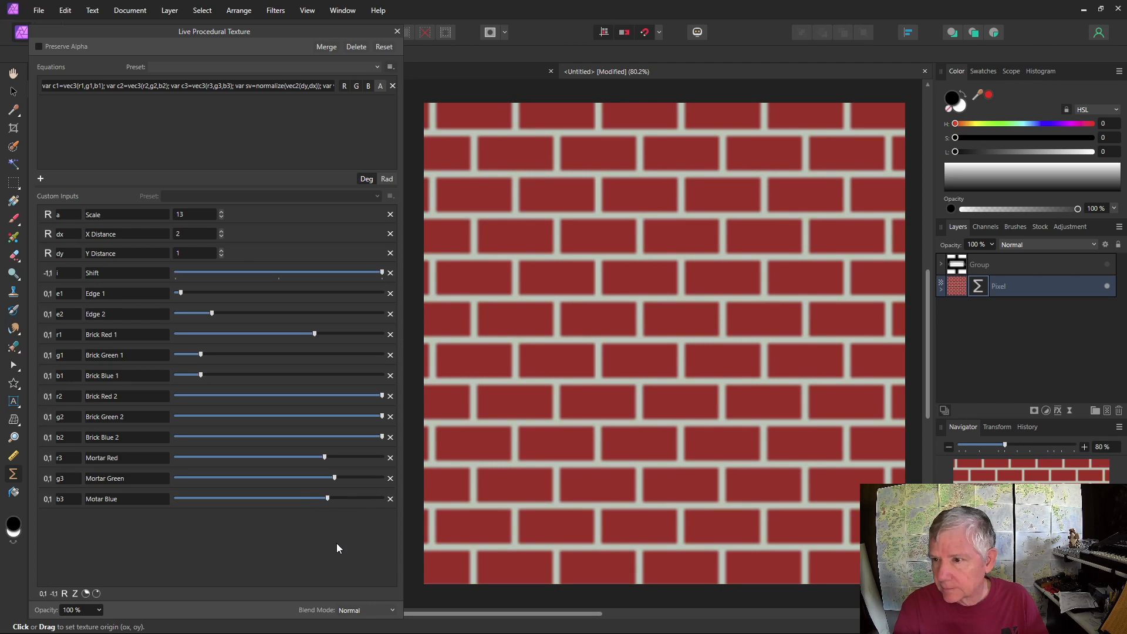
left_click_drag(329, 498, 324, 499)
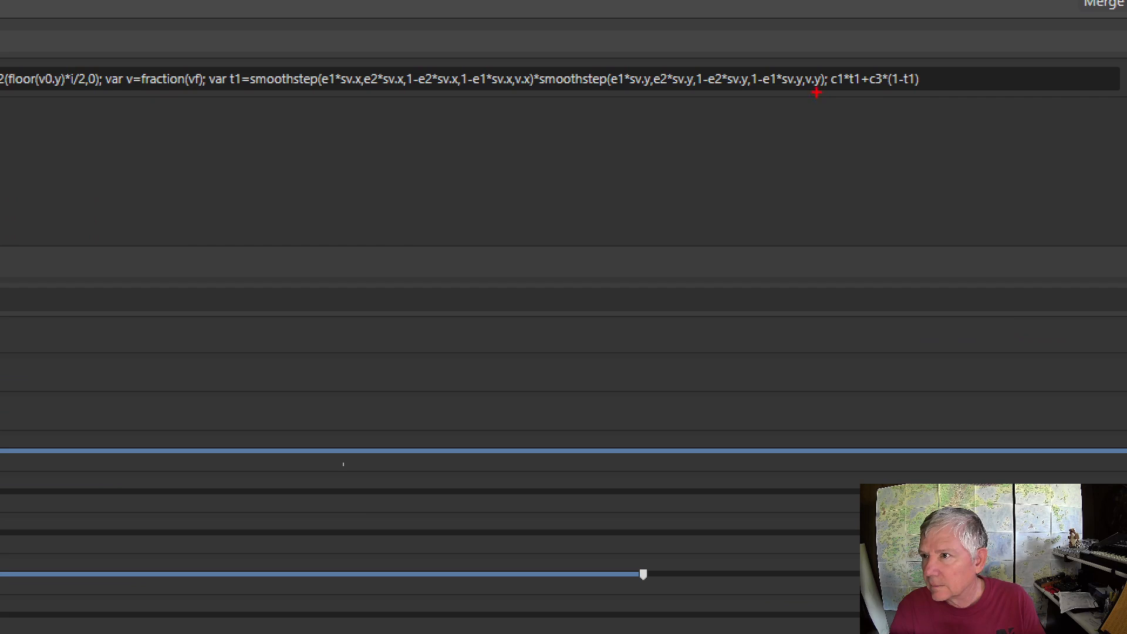
left_click_drag(832, 93, 925, 94)
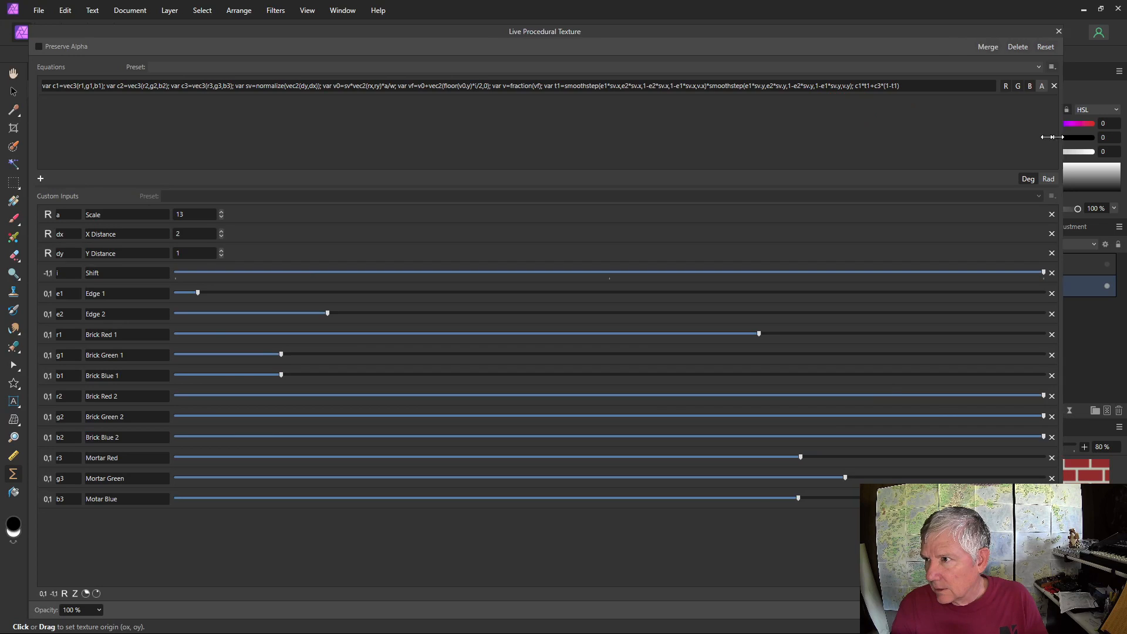
left_click_drag(1062, 151, 674, 151)
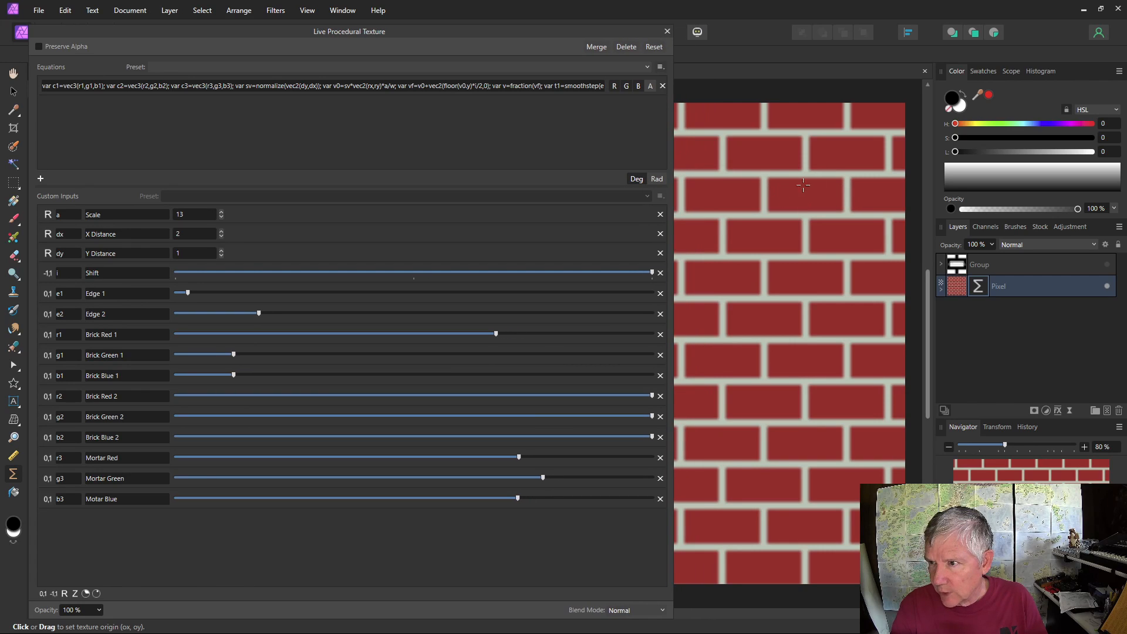
Step: Add a second equation and move c1*t1+c3*(1-t1) into it from the end of the first equation
left_click_drag(672, 141, 1104, 141)
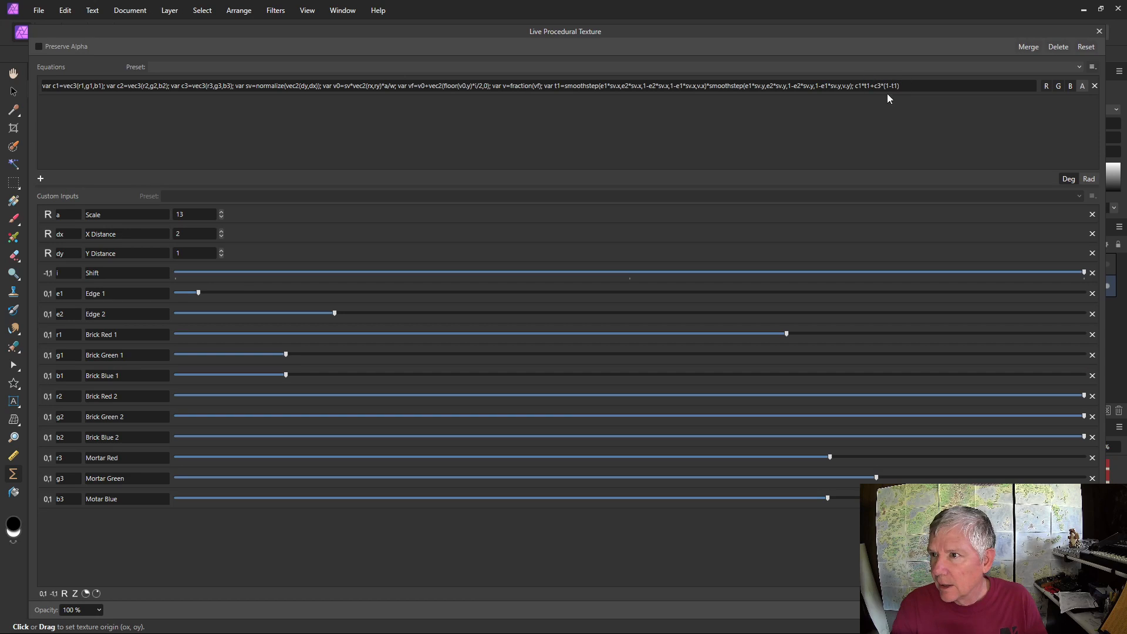
left_click(40, 178)
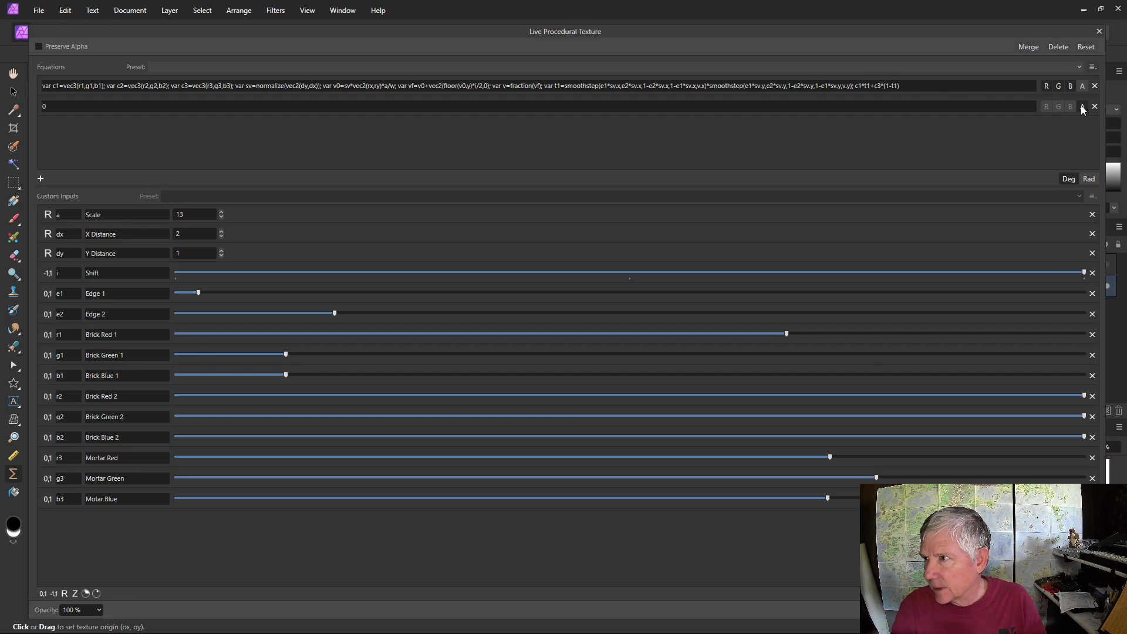
left_click(879, 87)
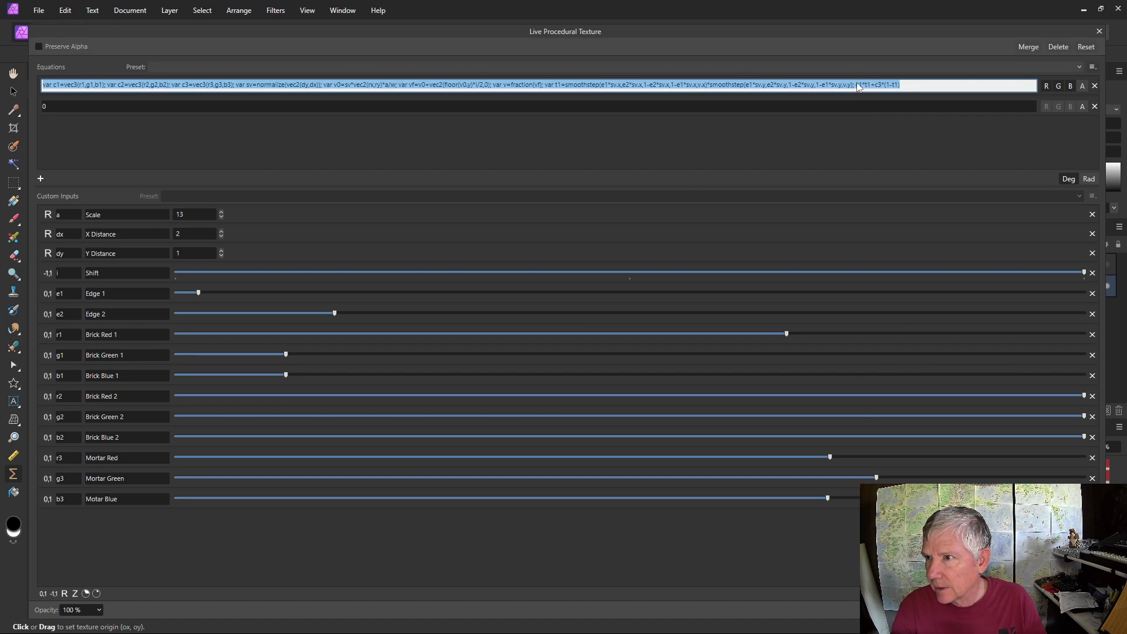
left_click_drag(857, 84, 910, 85)
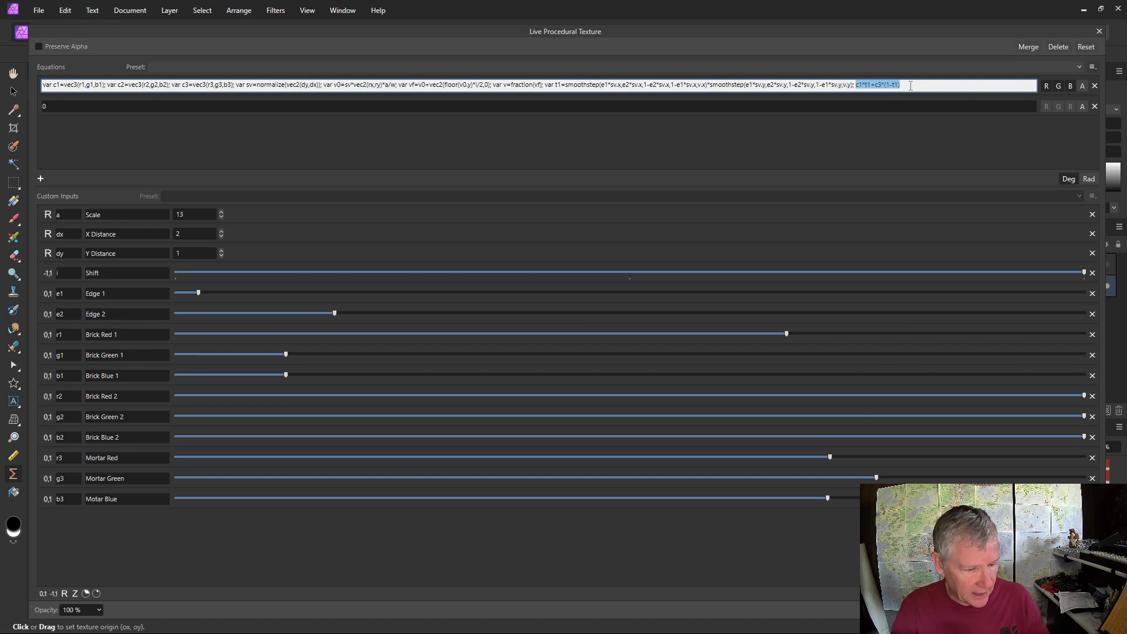
key("ctrl+x")
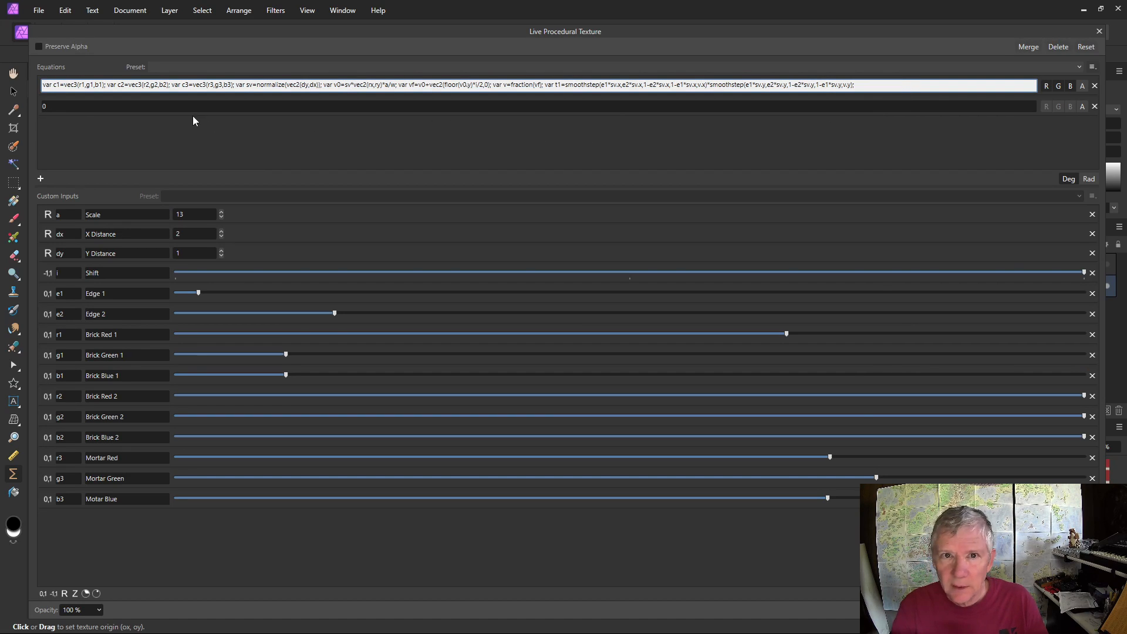
left_click(202, 133)
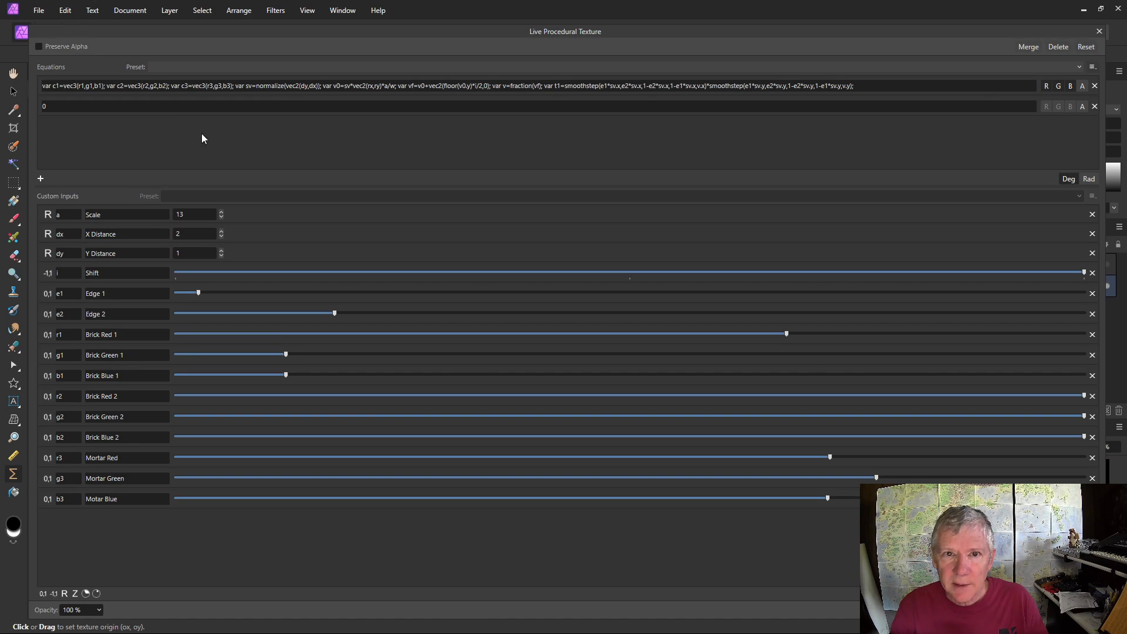
left_click(60, 107)
key("ctrl+v")
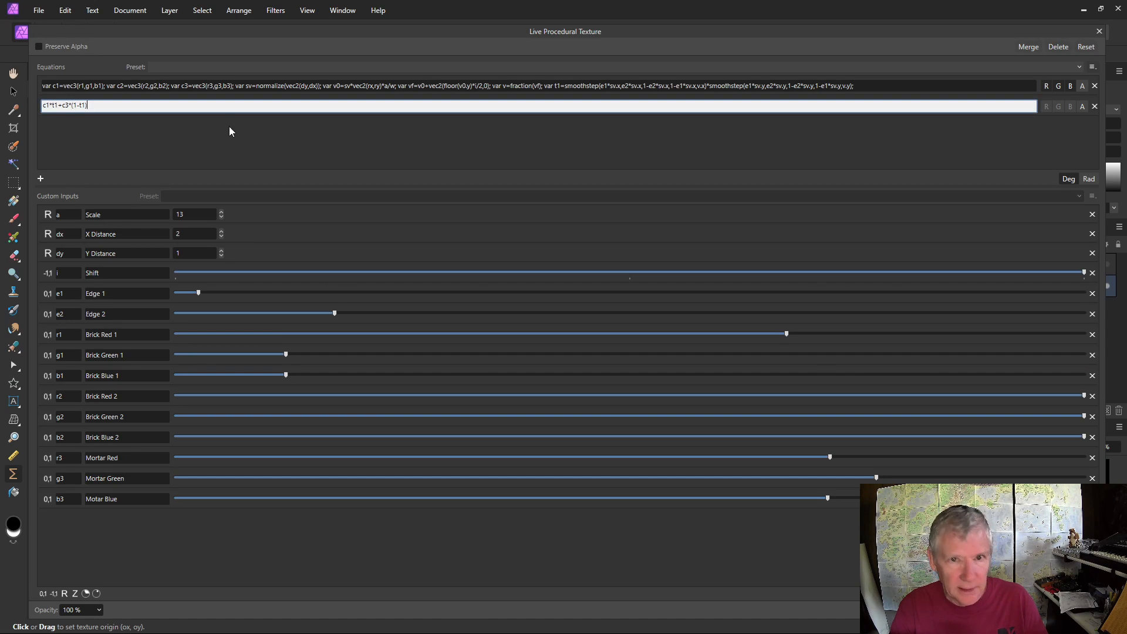
key("Return")
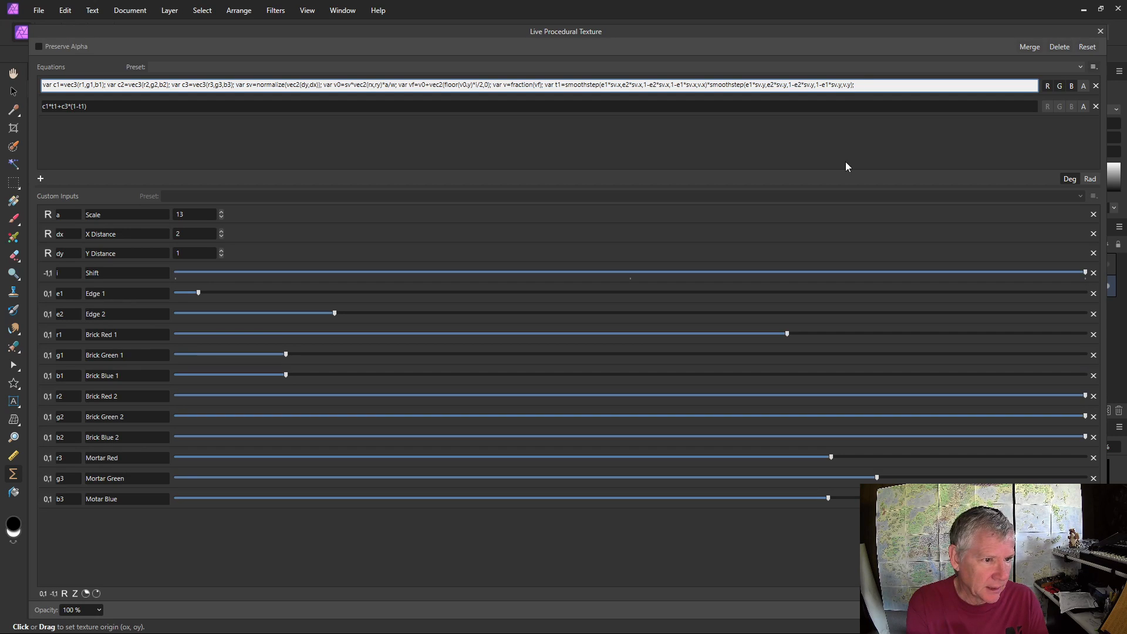
Step: Append floor(vf) to the end of the first equation, apply it and uncover the canvas to view the pattern
type("vf")
key("Return")
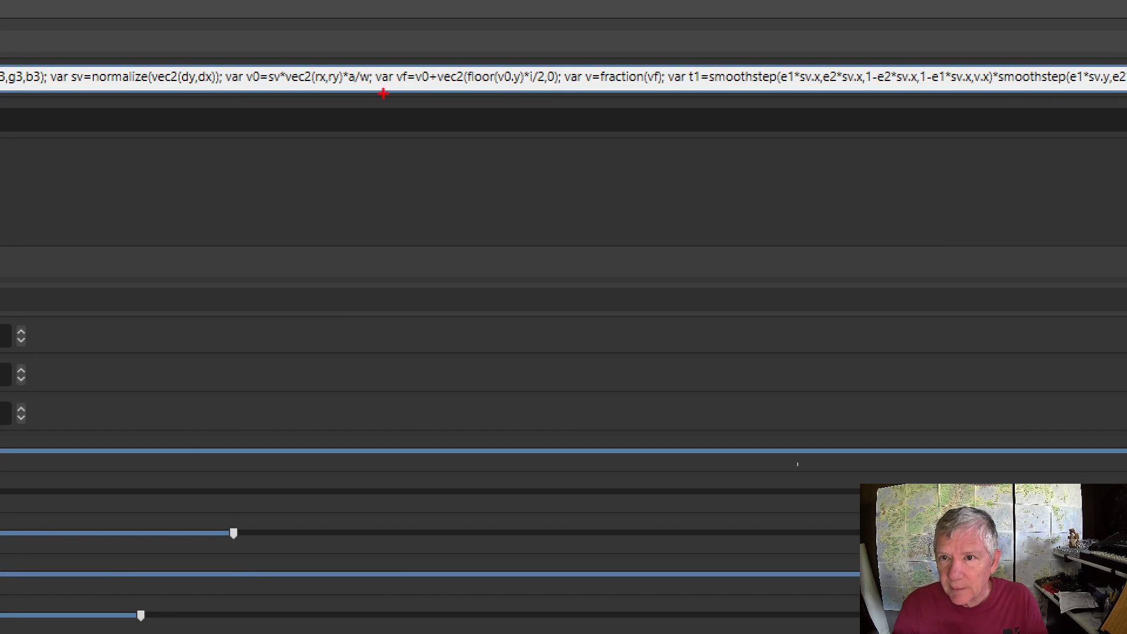
left_click_drag(378, 87, 562, 87)
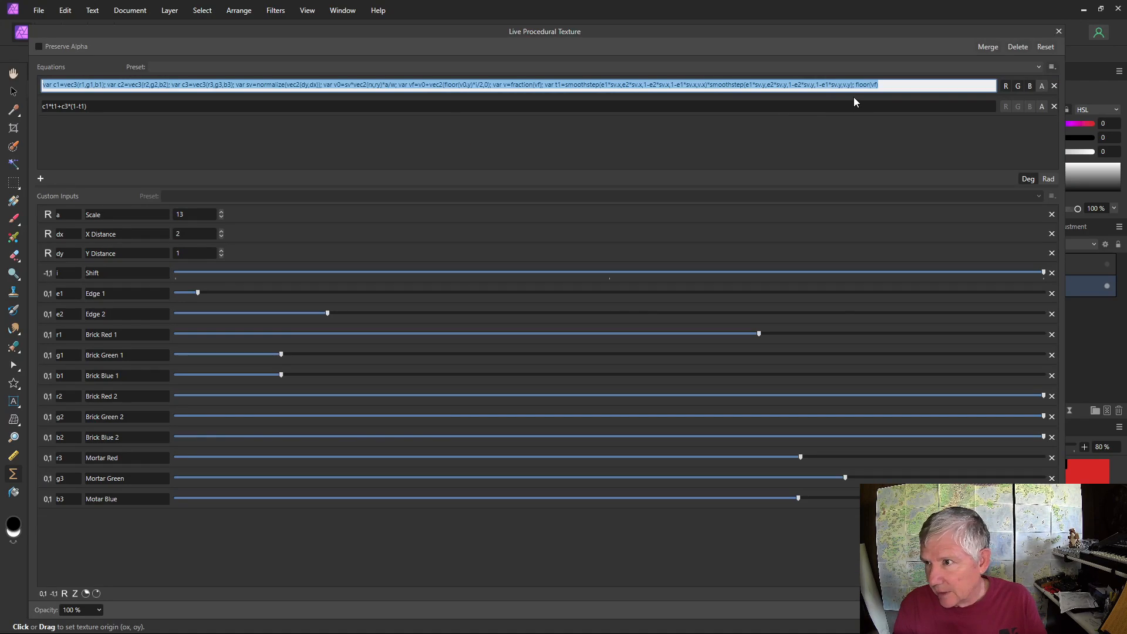
left_click(869, 87)
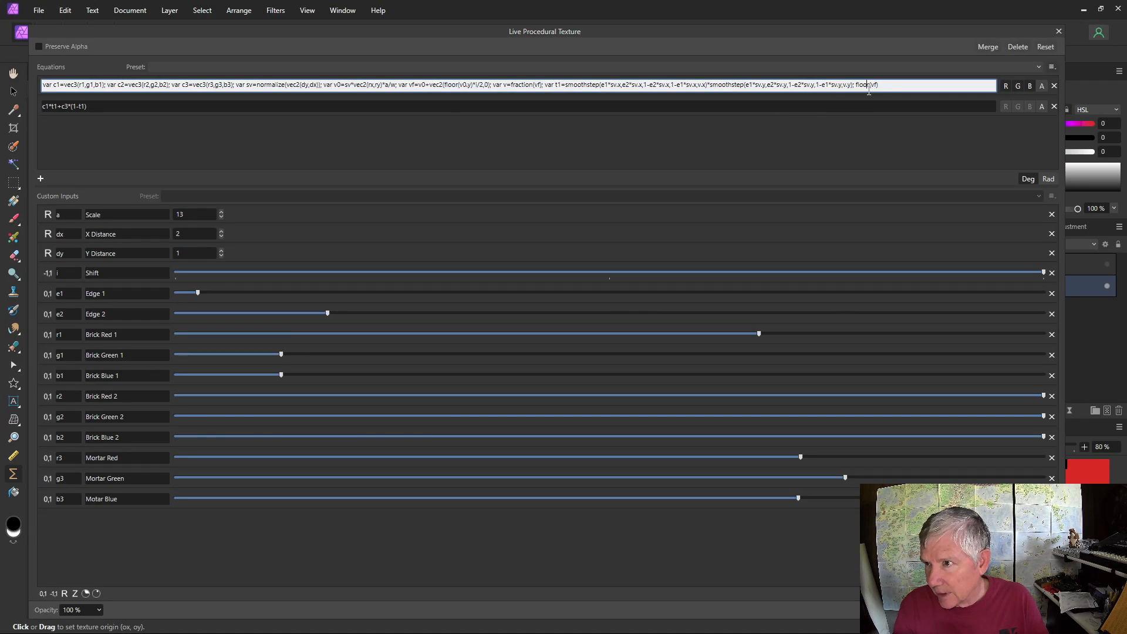
left_click(883, 83)
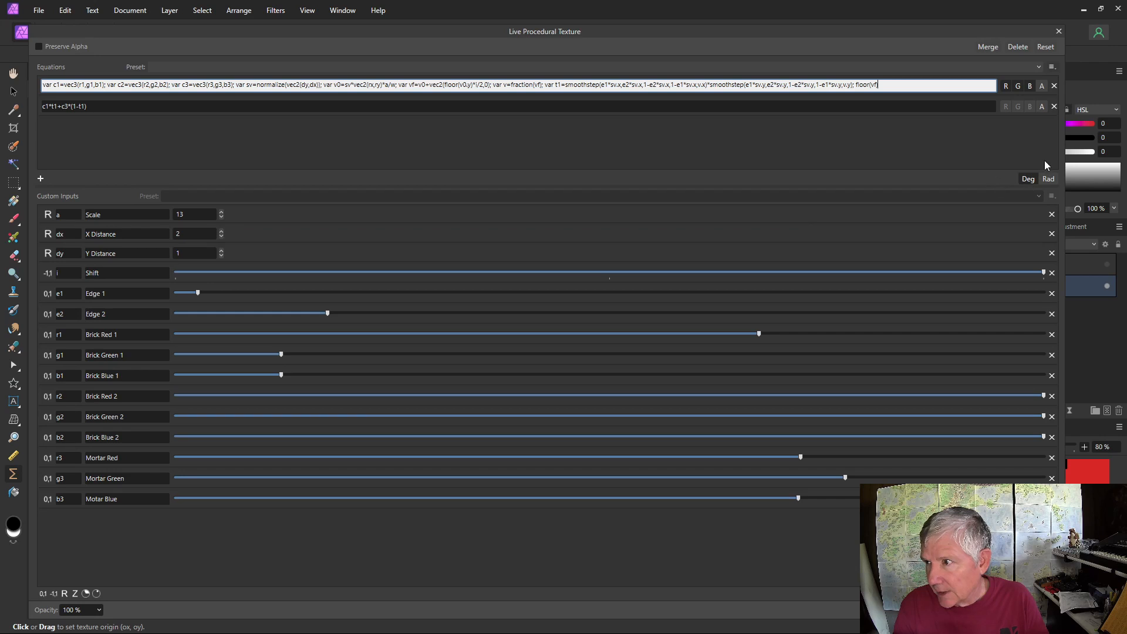
left_click_drag(1063, 146, 1026, 144)
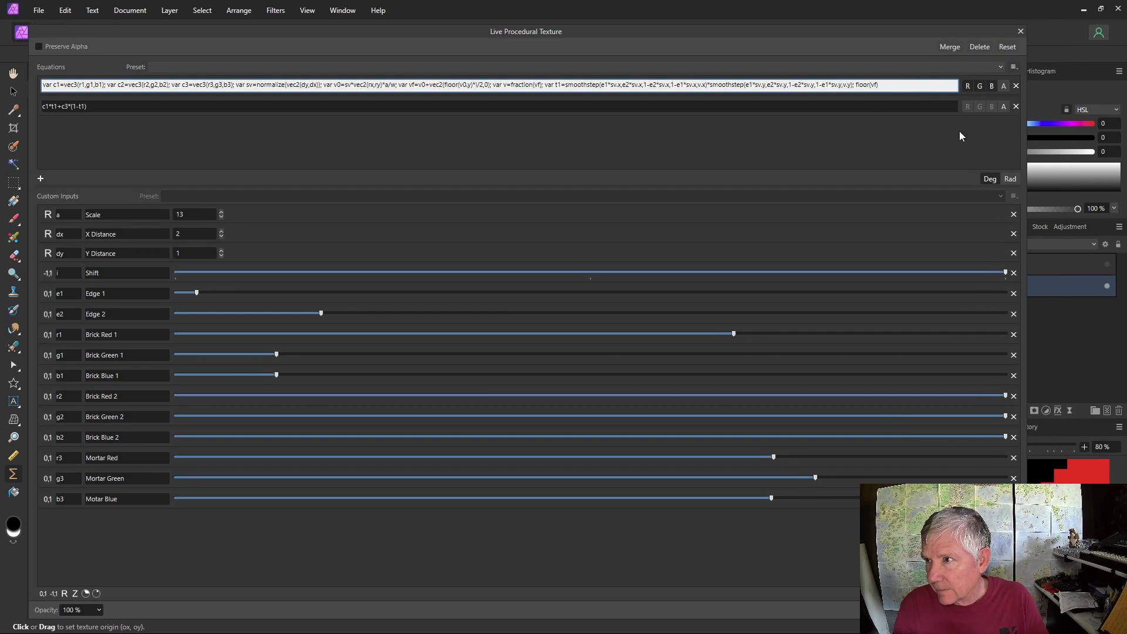
left_click_drag(1024, 148, 743, 149)
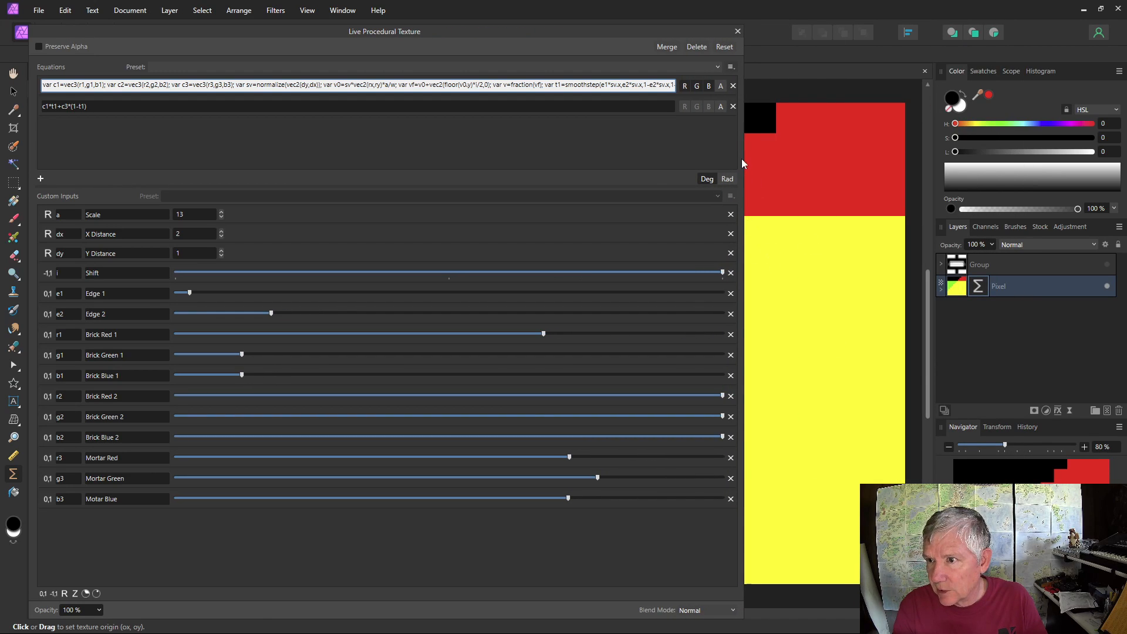
left_click_drag(743, 159, 450, 175)
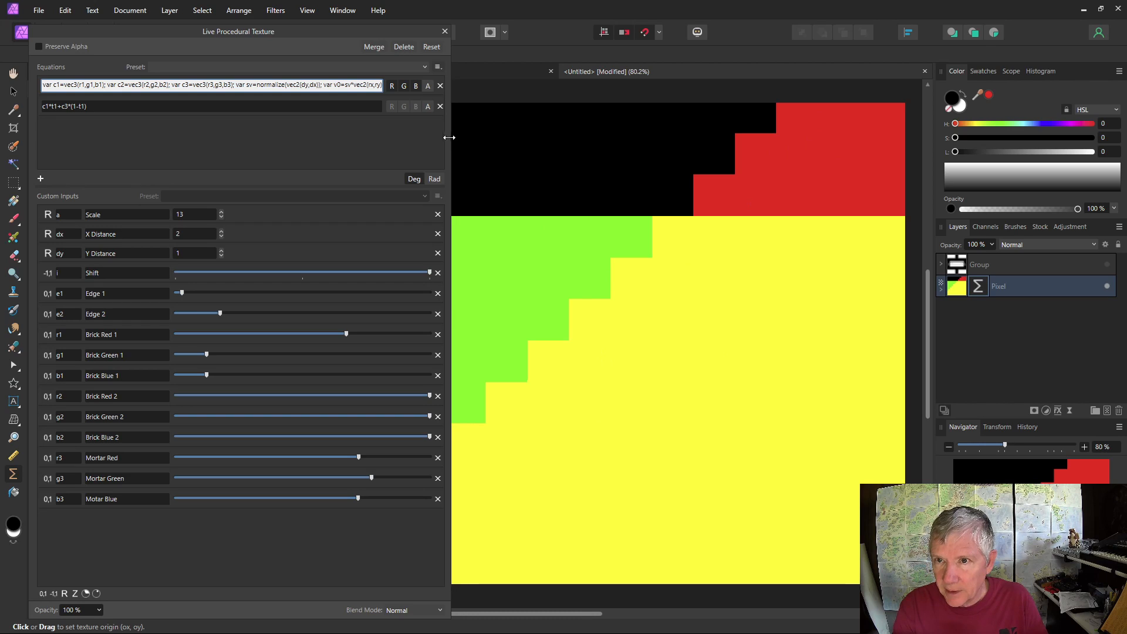
Step: Divide floor(vf) by 10 at the end of the first equation and uncover the canvas
left_click_drag(450, 143, 1090, 143)
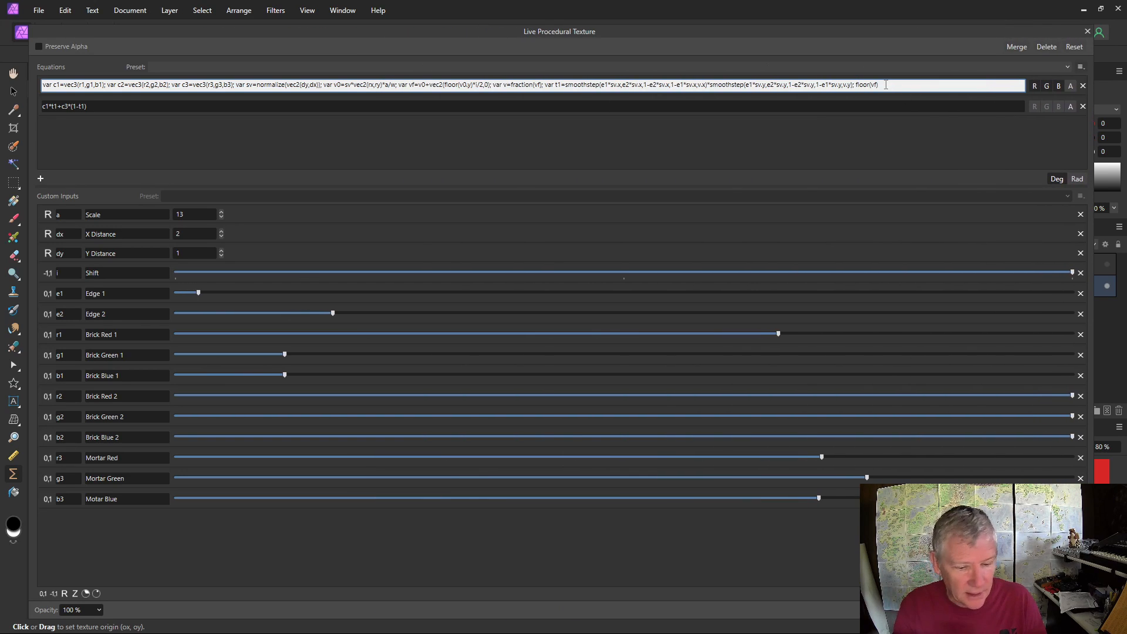
type("/10")
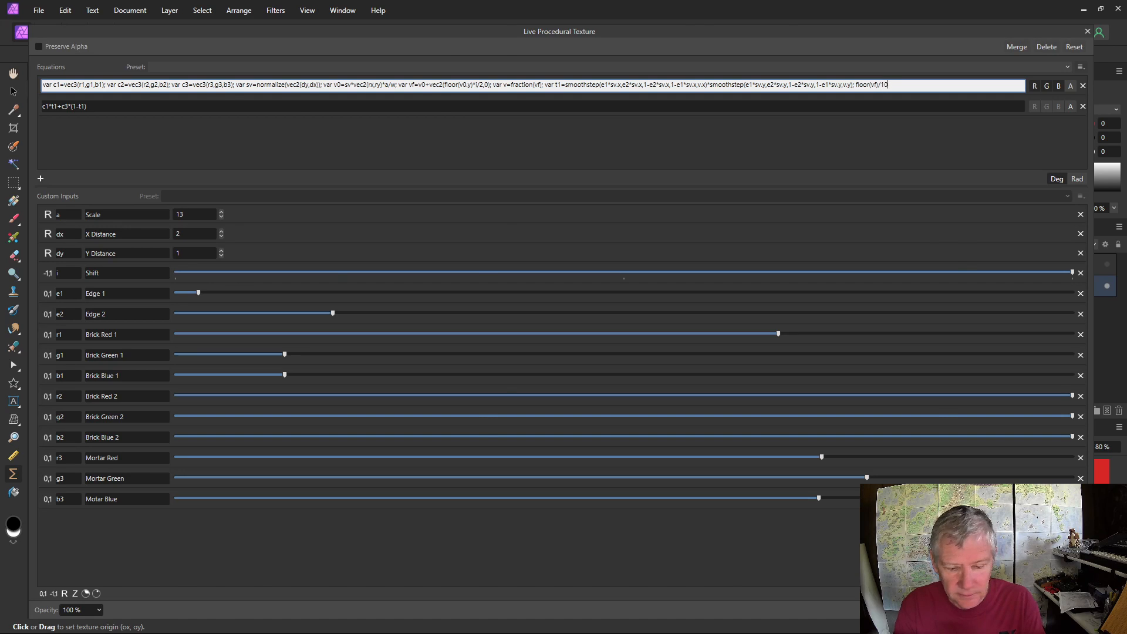
left_click_drag(1092, 143, 351, 237)
Step: Reposition the texture origin on the canvas to shift the coloured brick cells
left_click_drag(592, 264, 507, 231)
left_click_drag(743, 370, 659, 228)
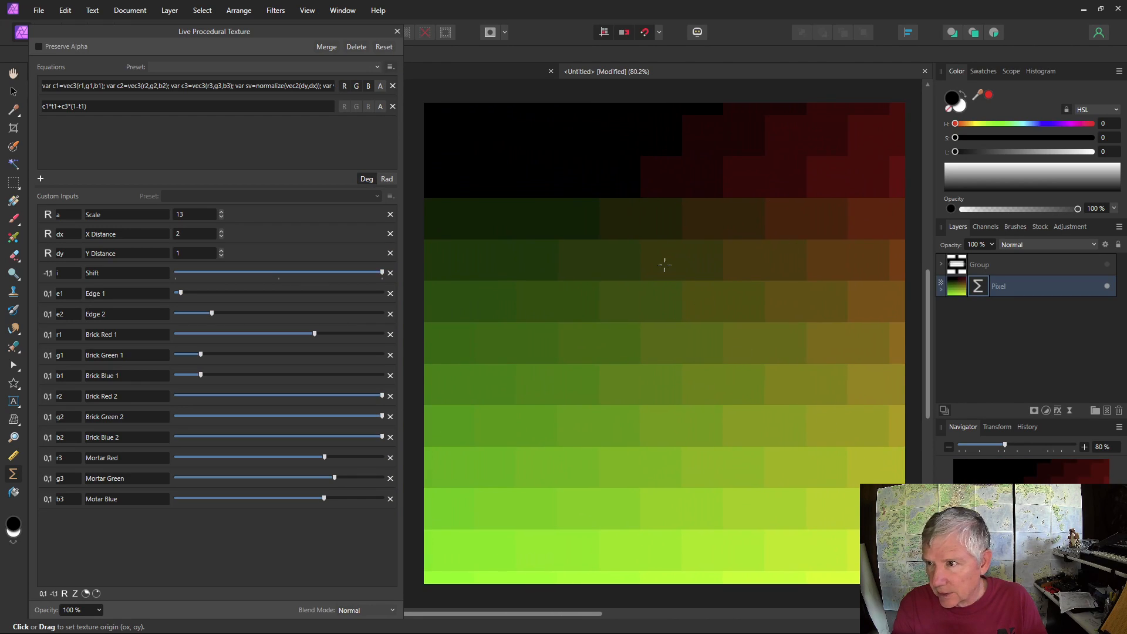
left_click_drag(718, 381, 744, 347)
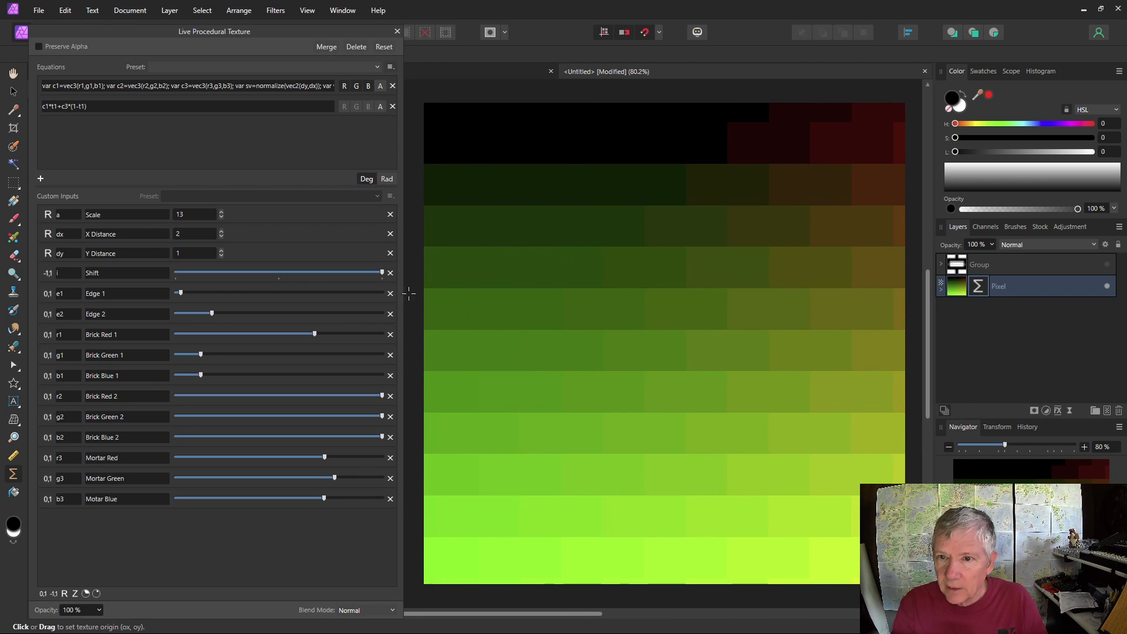
Step: Remove the division by 10 and wrap floor(vf) in the noise function so the first equation ends with noisei(floor(vf))
left_click_drag(402, 293, 1107, 293)
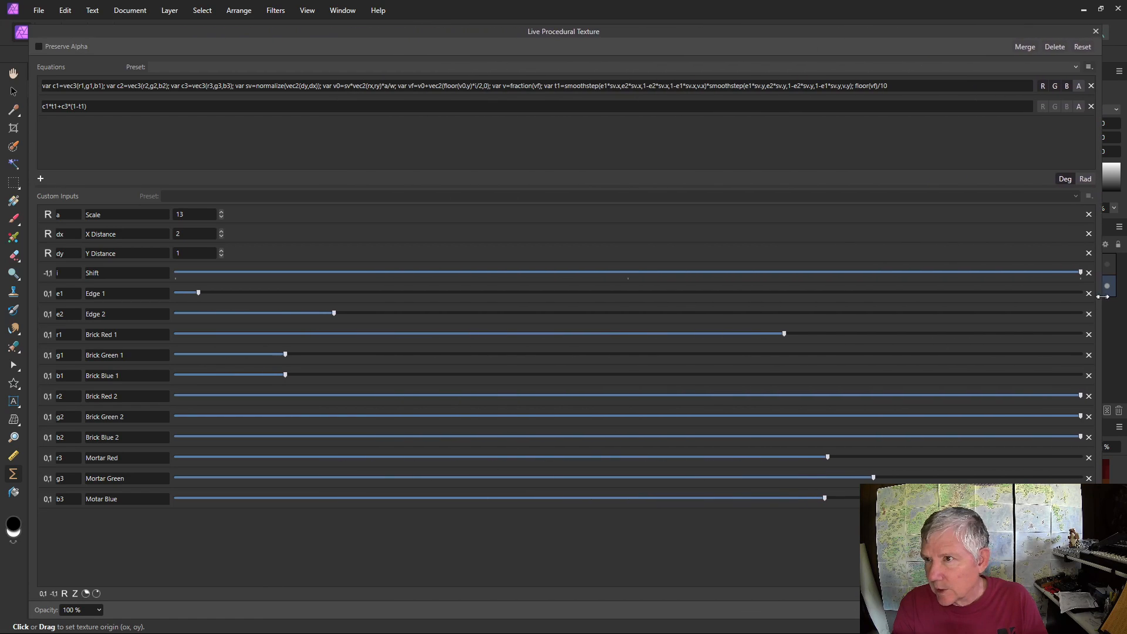
left_click(891, 85)
left_click(892, 84)
key("BackSpace")
key("BackSpace")
key("BackSpace")
key("BackSpace")
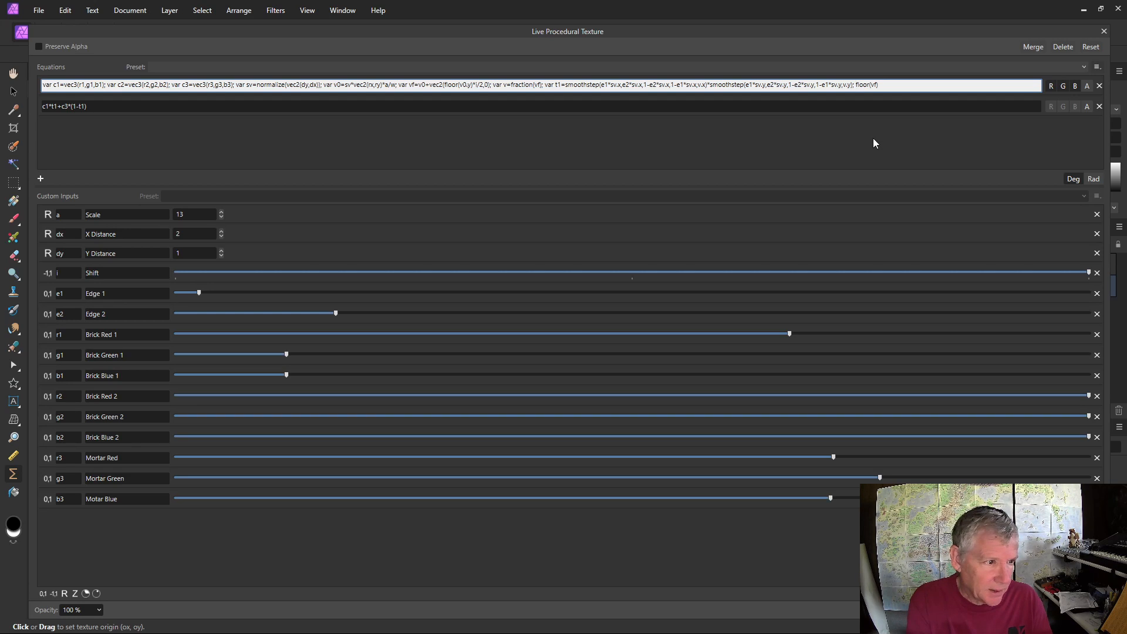
type("noiose")
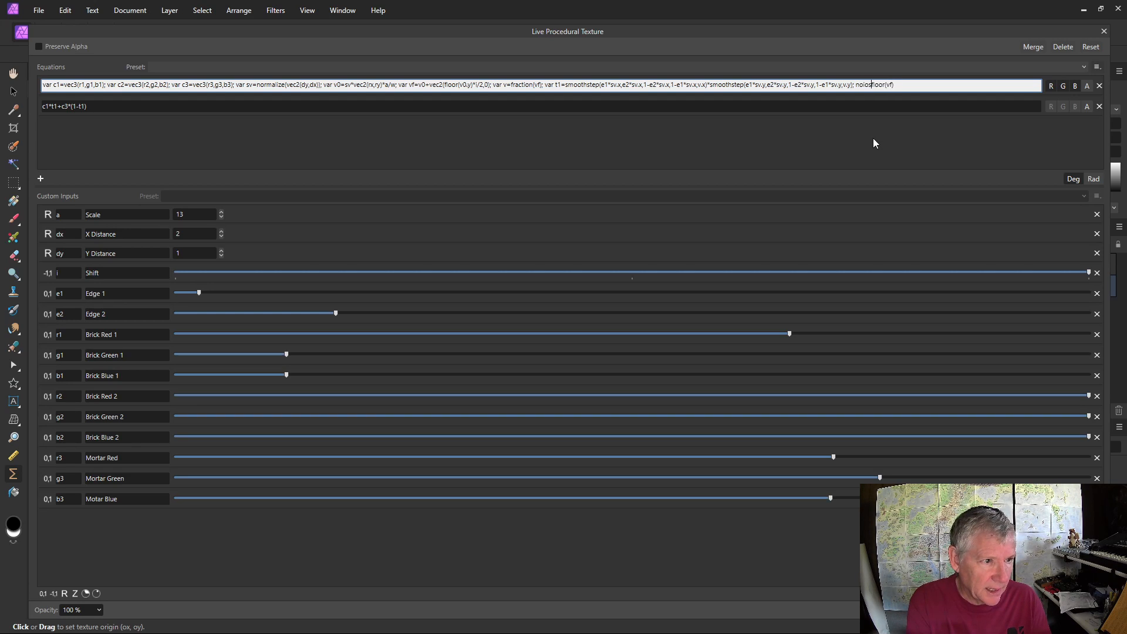
type("(")
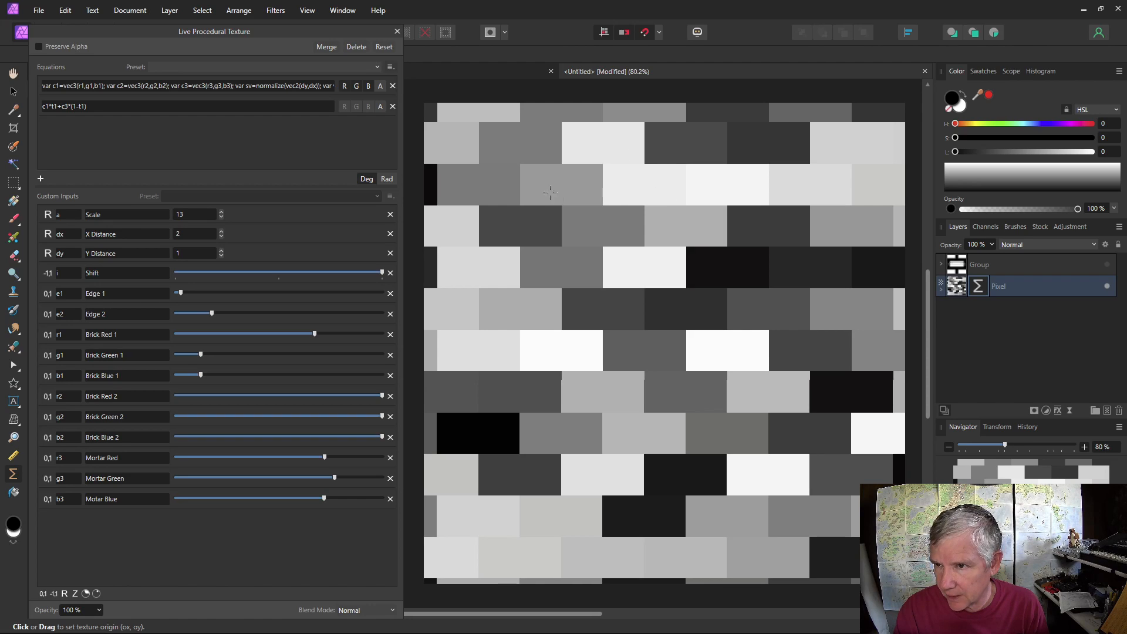
Step: Turn the noise expression at the end of the first equation into a variable definition, var t2=noisei(floor(vf));
left_click_drag(405, 154, 535, 123)
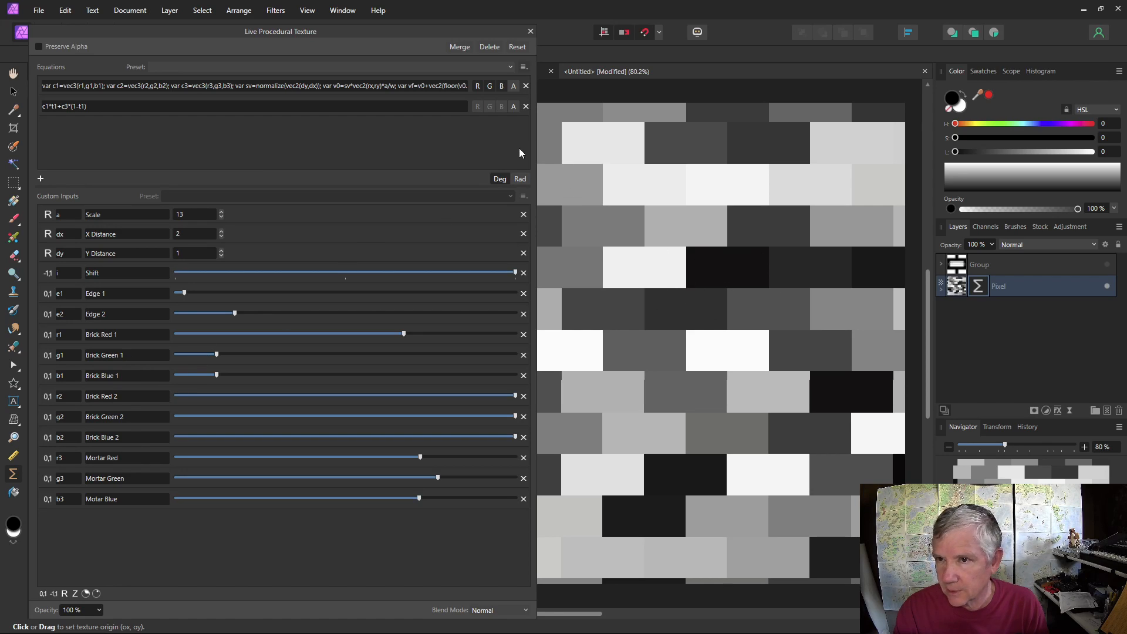
left_click_drag(535, 153, 382, 156)
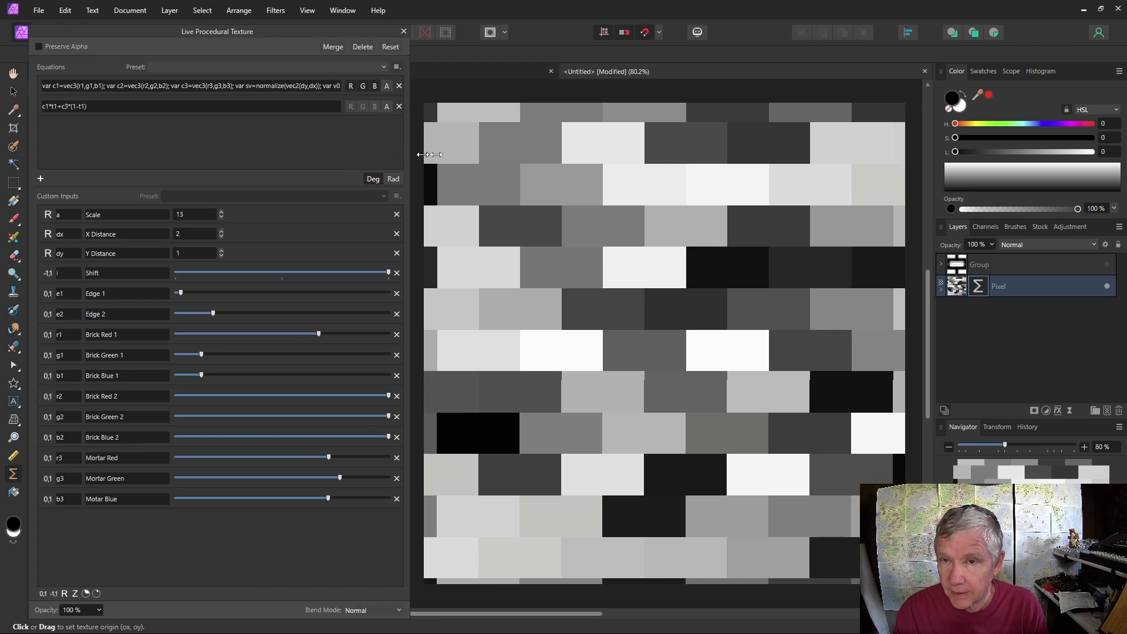
left_click_drag(401, 157, 1125, 166)
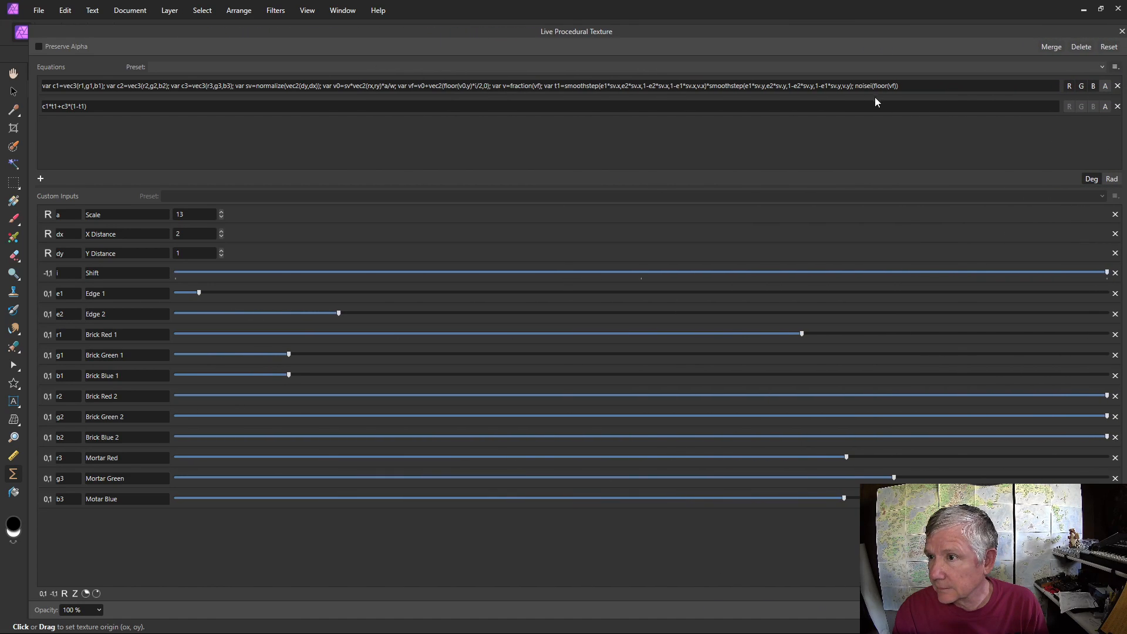
left_click(857, 88)
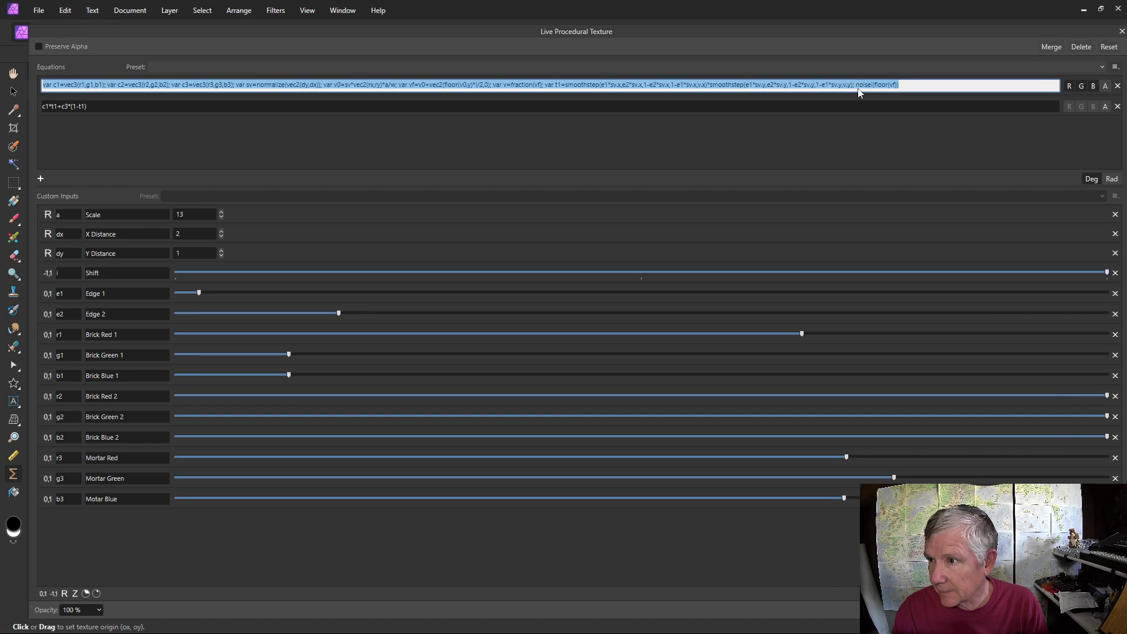
left_click(856, 85)
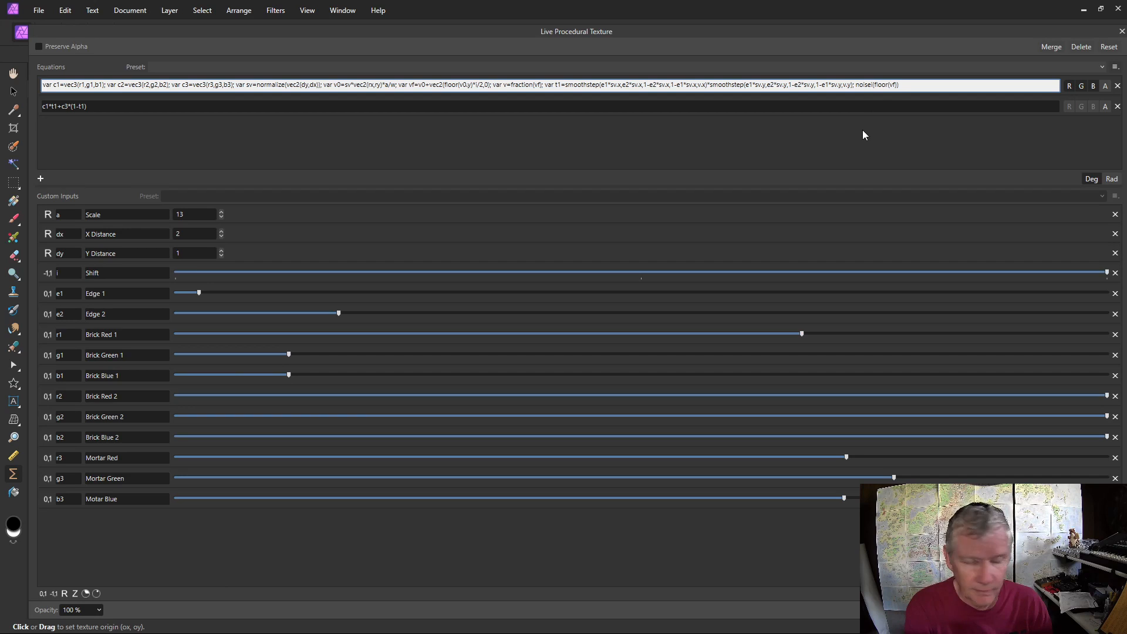
type("var")
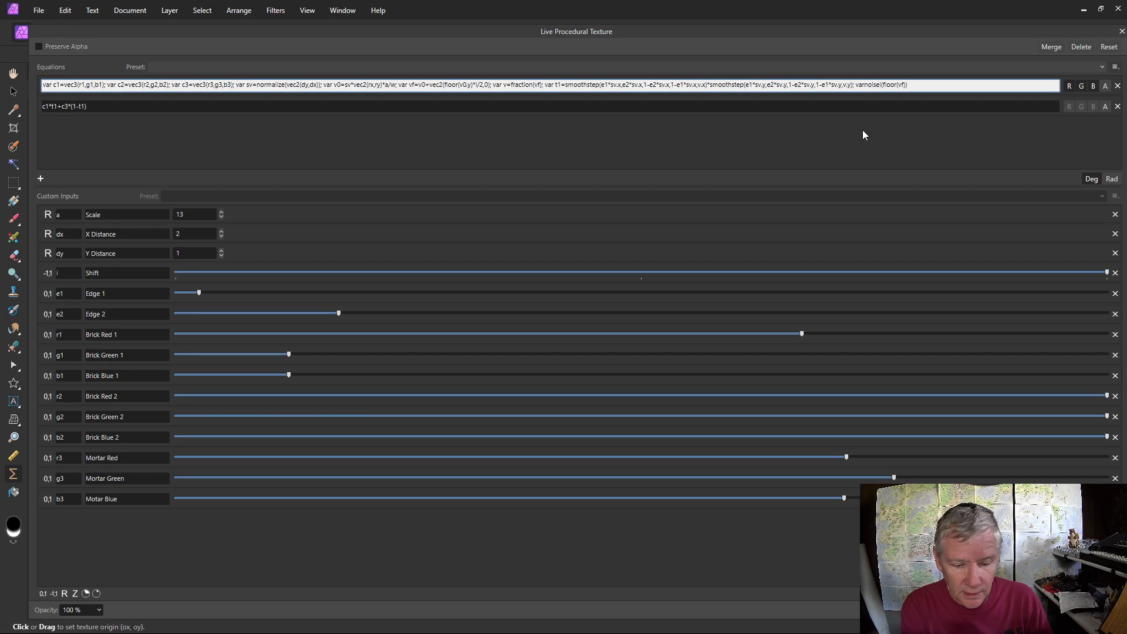
type(" t")
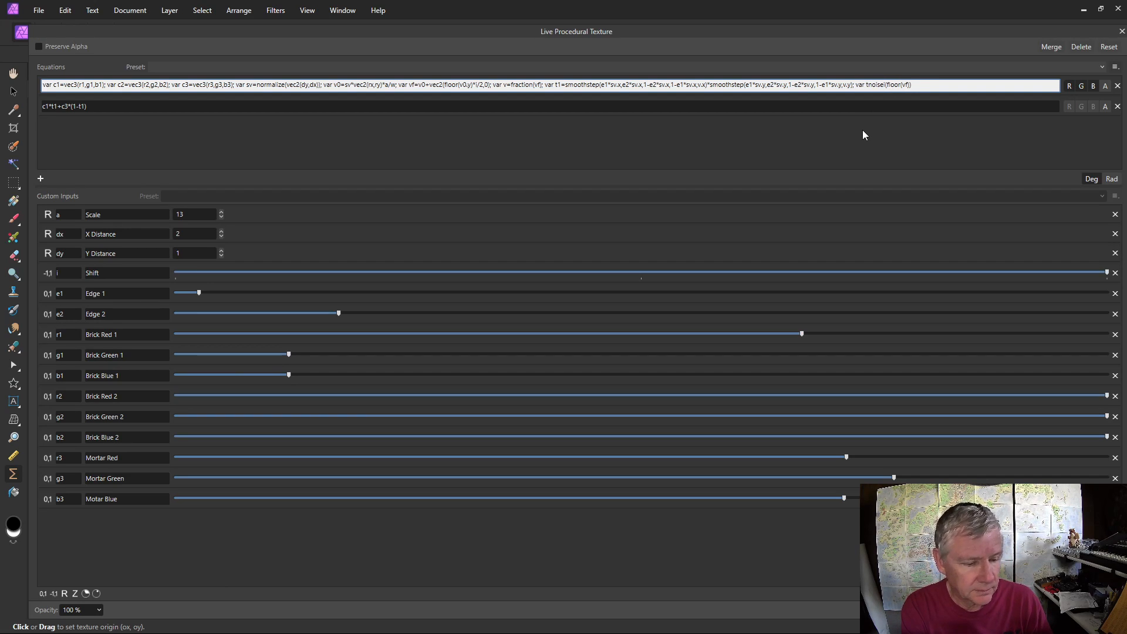
type("2=")
key("End")
type(";")
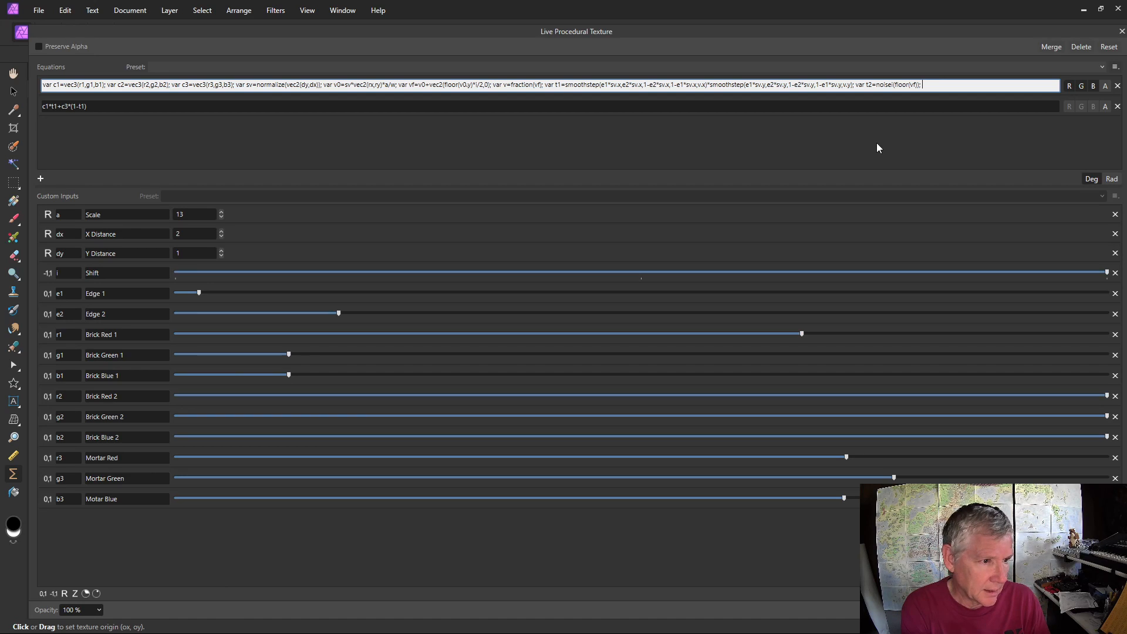
Step: Append the brick colour mix c1*t2+c2*(1-t2) after the t2 definition in the first equation
type(" c1*t2")
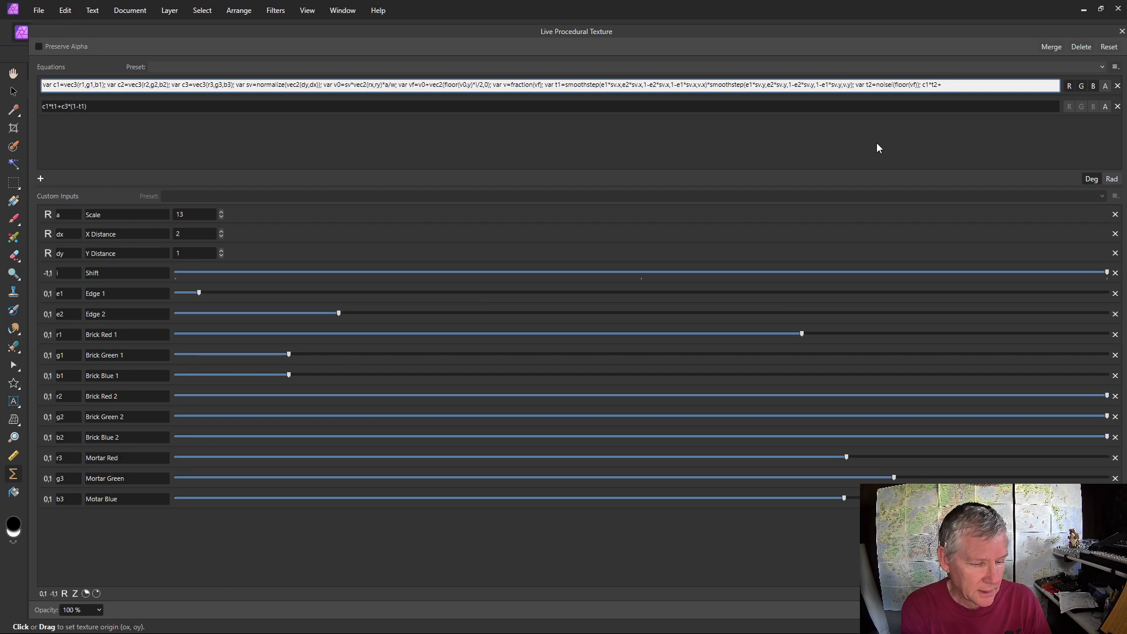
type("+c2*")
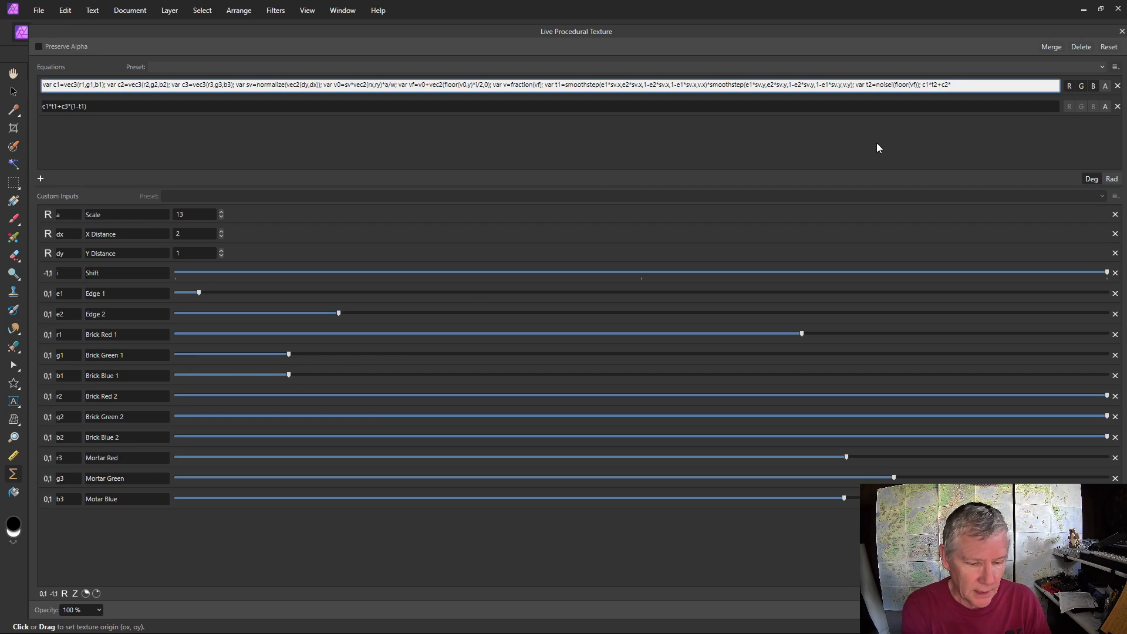
type("(1-t")
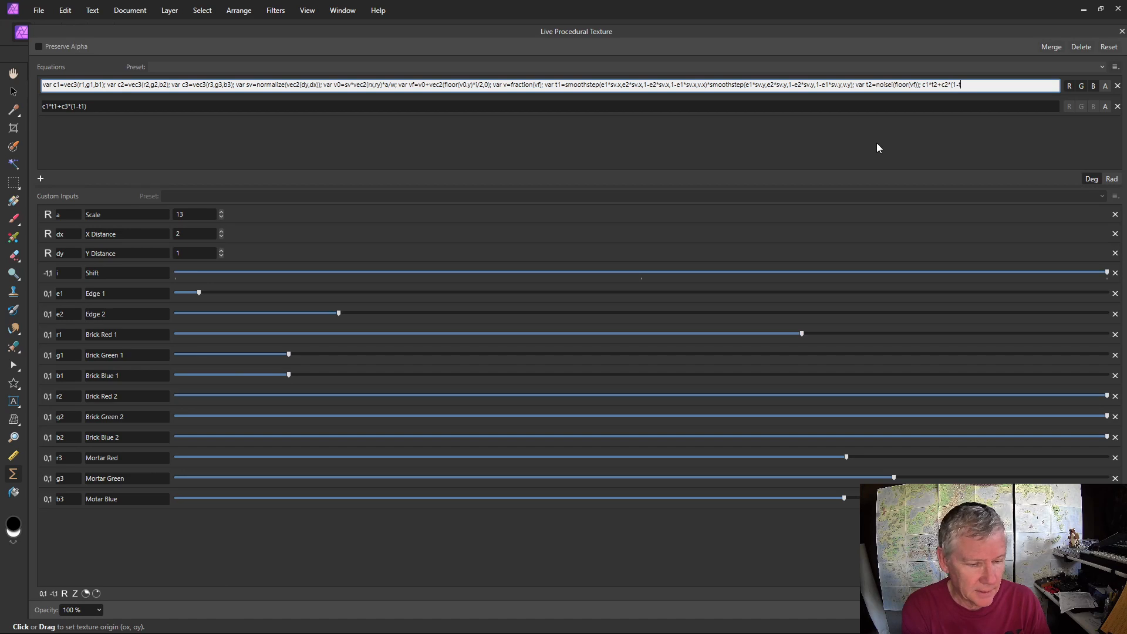
type("2)")
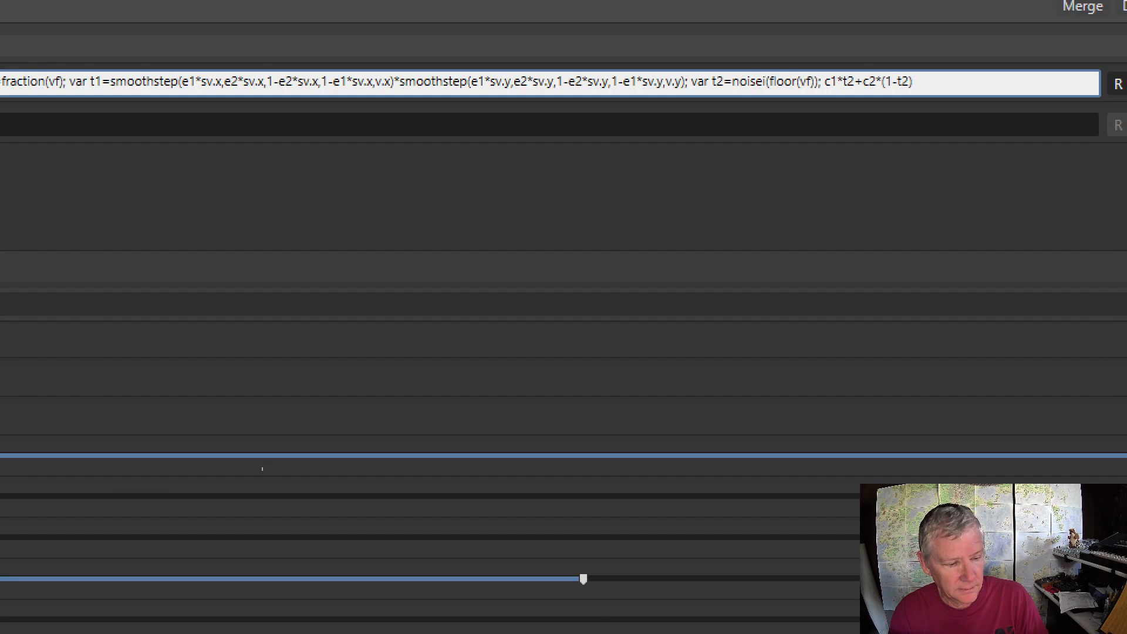
Step: Apply the first equation and darken brick colour 2 to deep red-brown: Brick Red 2 just under half, Brick Green 2 and Brick Blue 2 near zero
key("Return")
left_click_drag(990, 186, 310, 186)
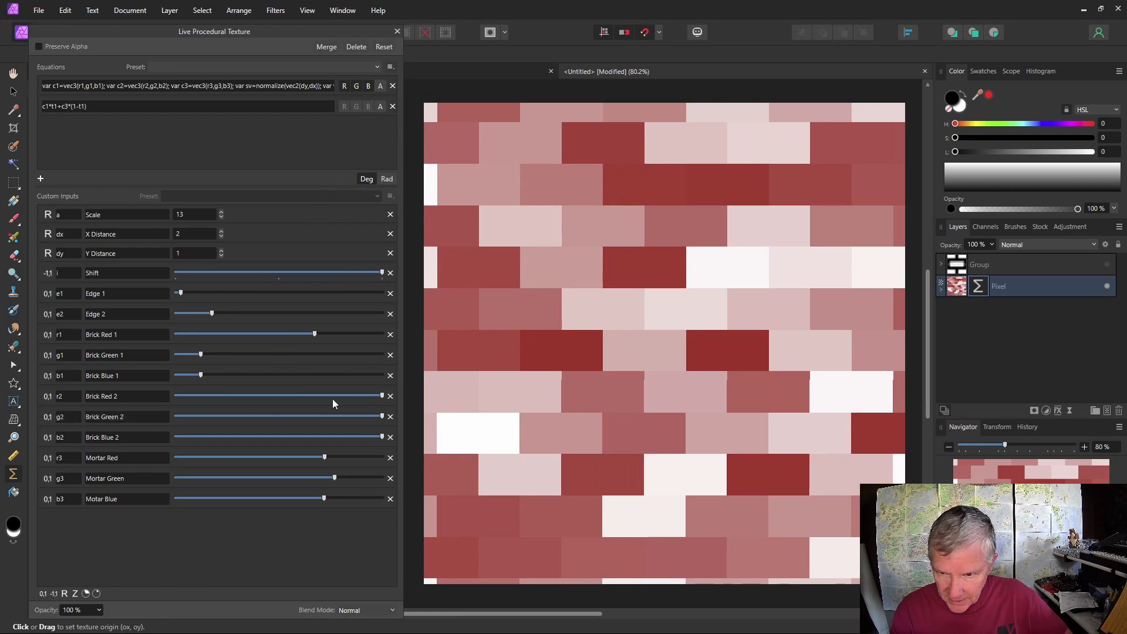
left_click_drag(382, 396, 270, 397)
left_click_drag(382, 417, 210, 423)
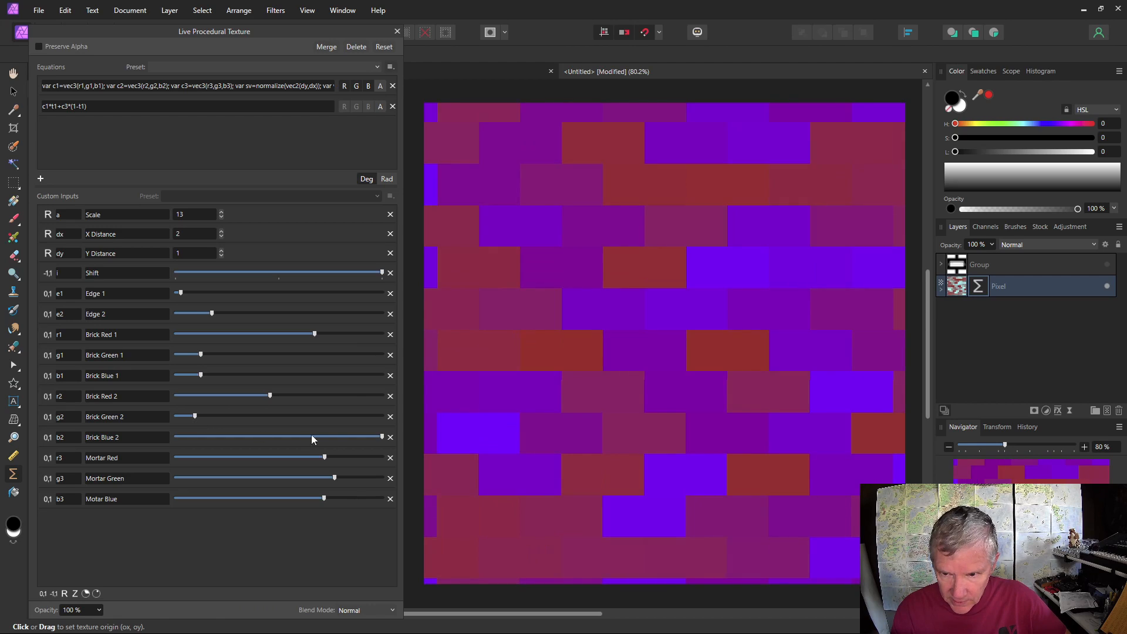
left_click_drag(382, 437, 189, 438)
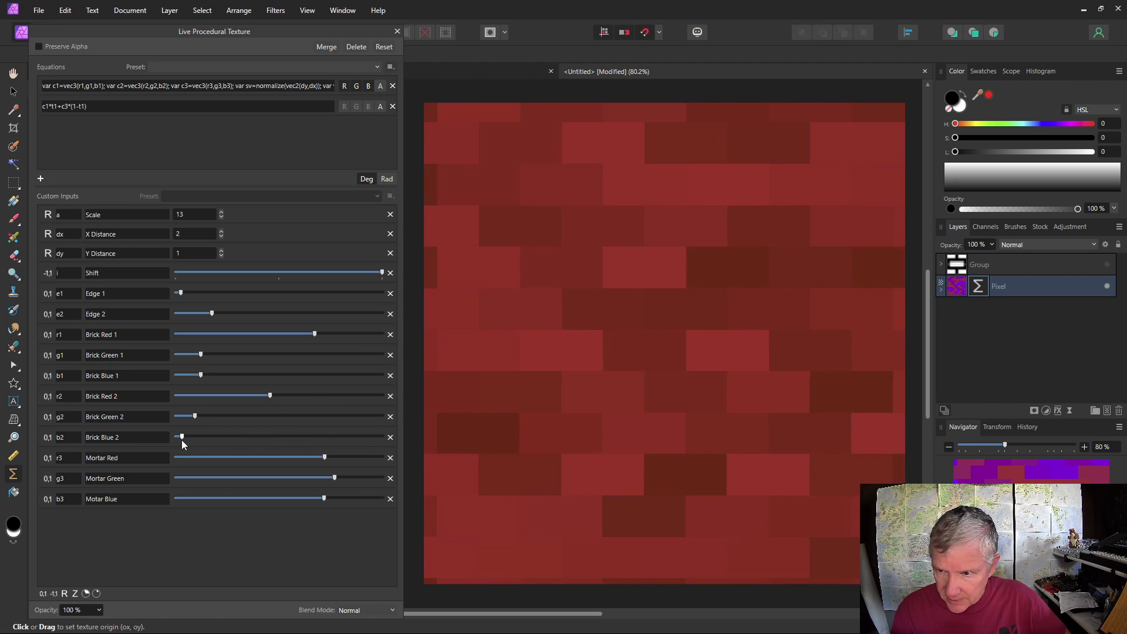
Step: Lighten brick colour 1 to orange-brown by raising Brick Red 1, Green 1 and Blue 1, and raise Brick Green 2 slightly
left_click_drag(200, 355, 241, 379)
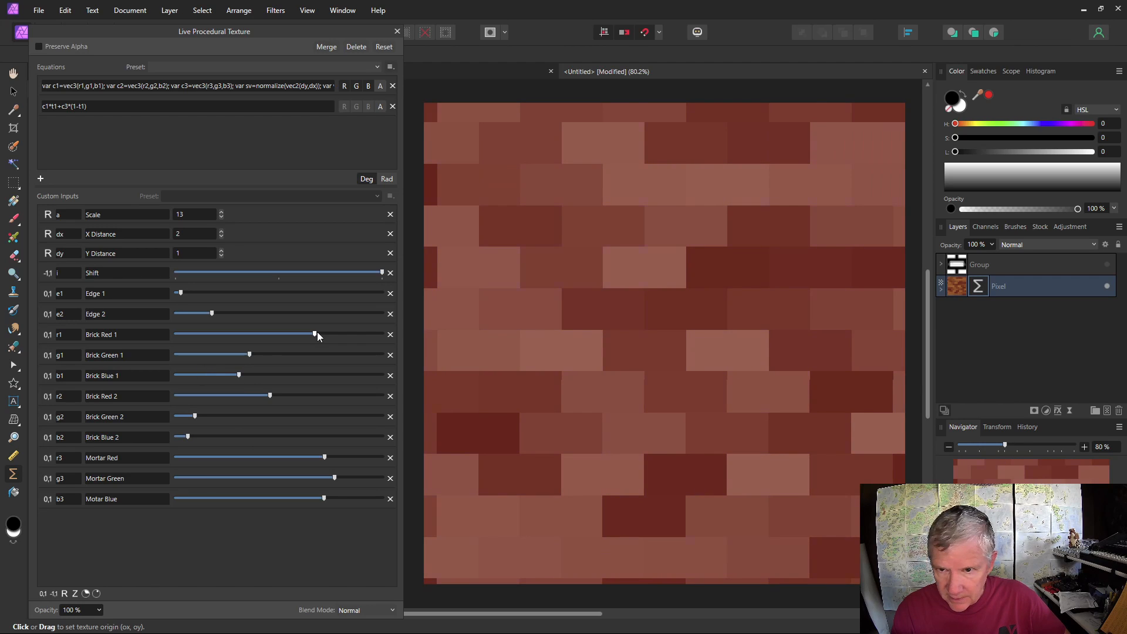
left_click_drag(316, 334, 343, 334)
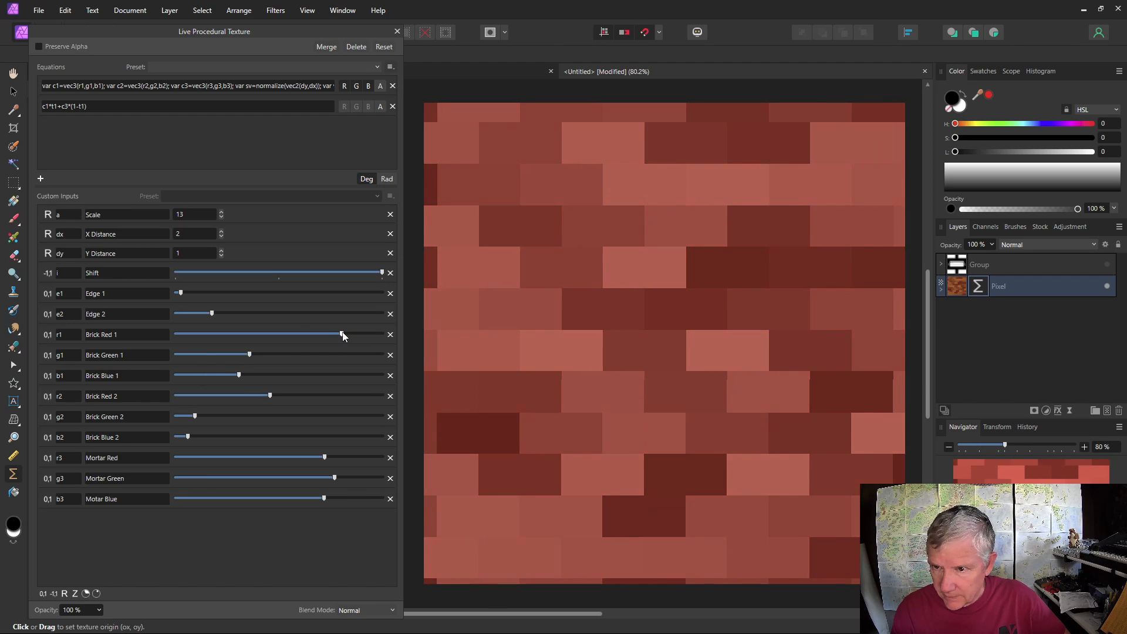
left_click_drag(251, 354, 233, 378)
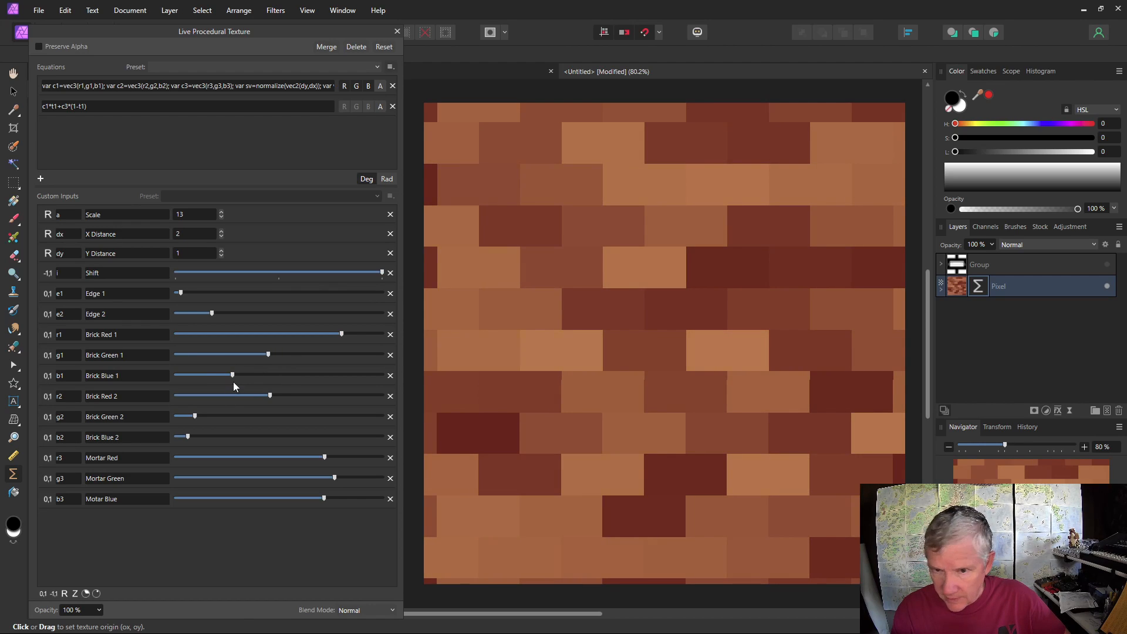
left_click_drag(196, 417, 205, 418)
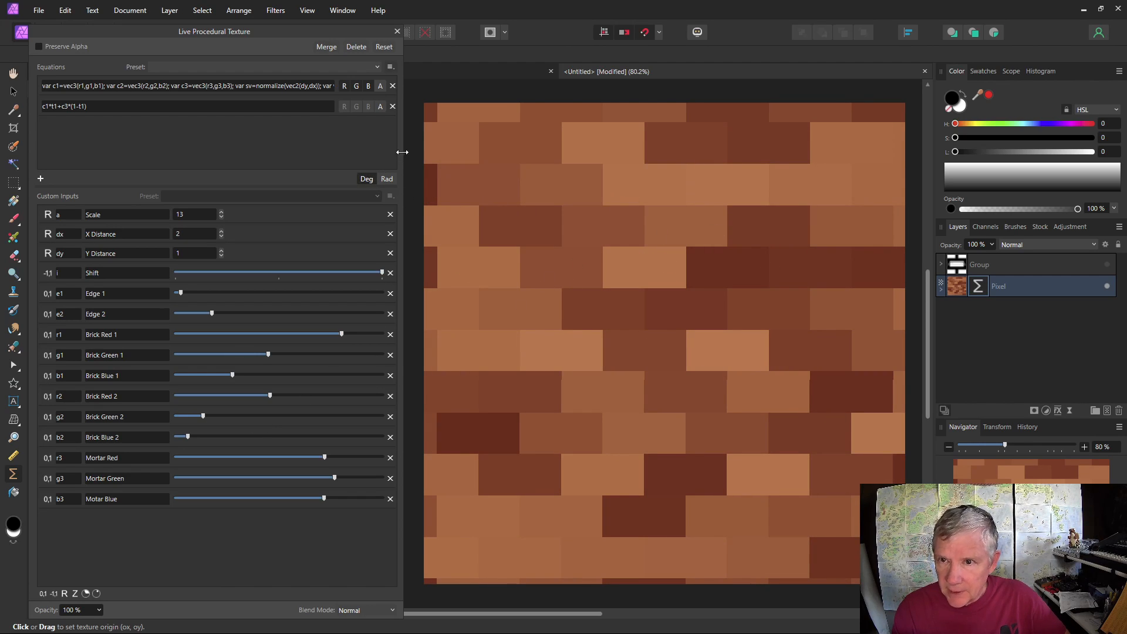
Step: Replace the brick colour mix c1*t2+c2*(1-t2) at the end of the first equation with lerp(c1,c2,t2) and apply it
left_click_drag(402, 152, 1121, 141)
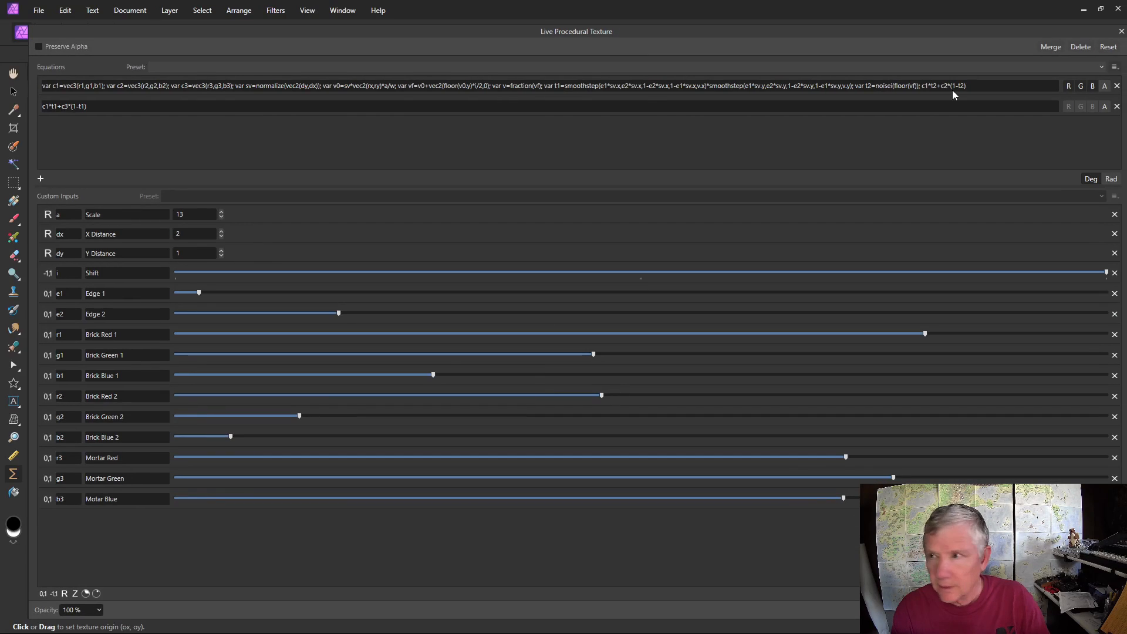
left_click(893, 88)
left_click(892, 88)
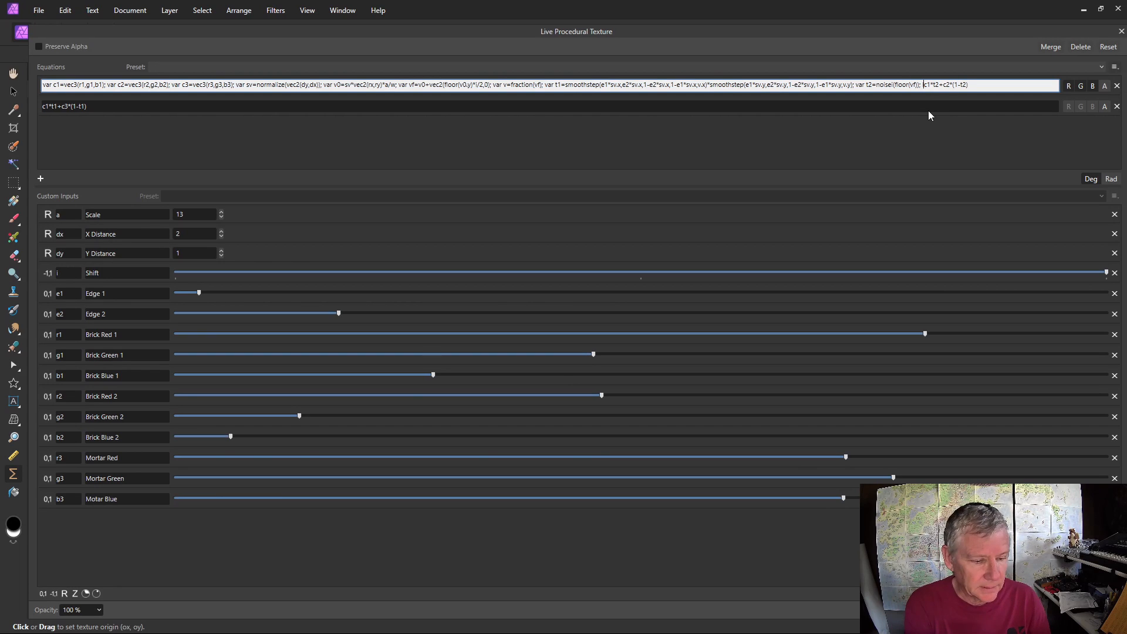
type("lerp")
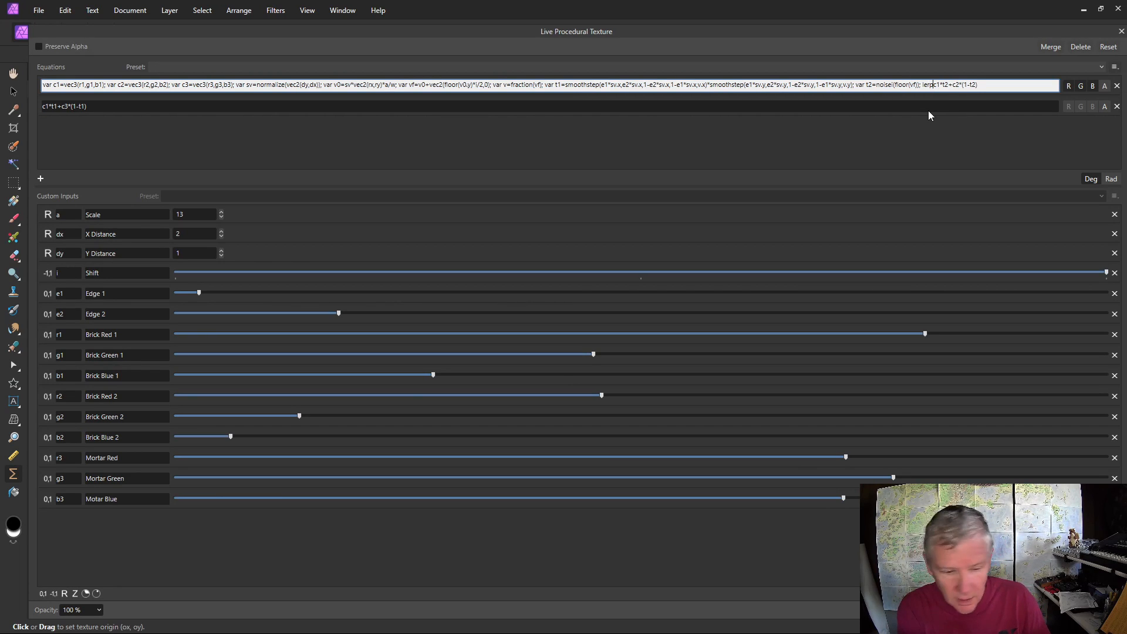
type("(")
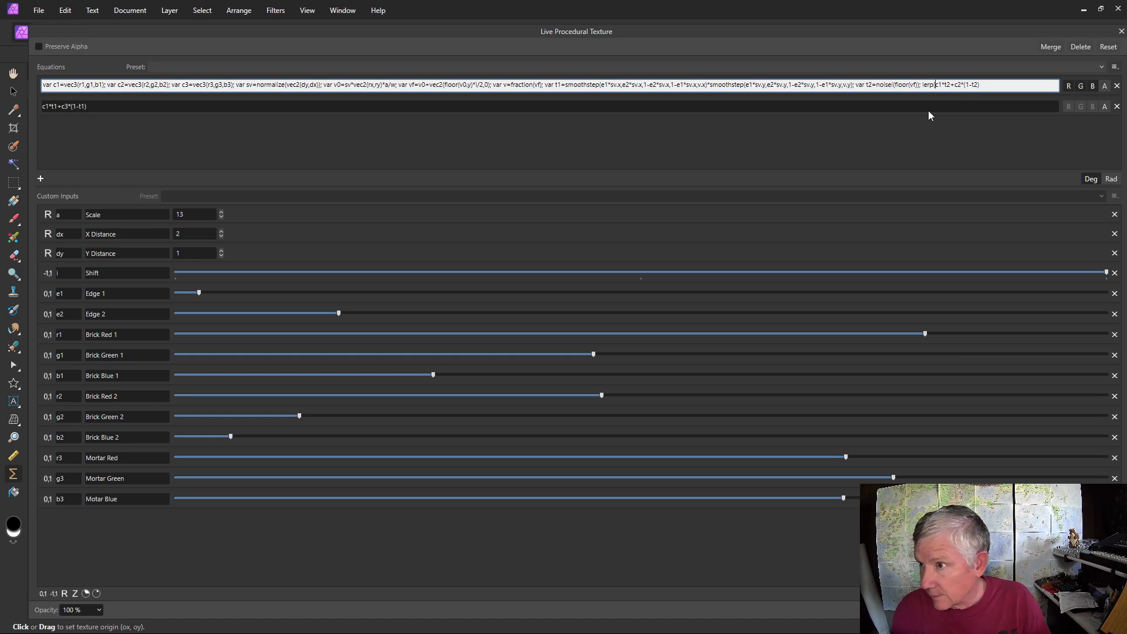
left_click(955, 86)
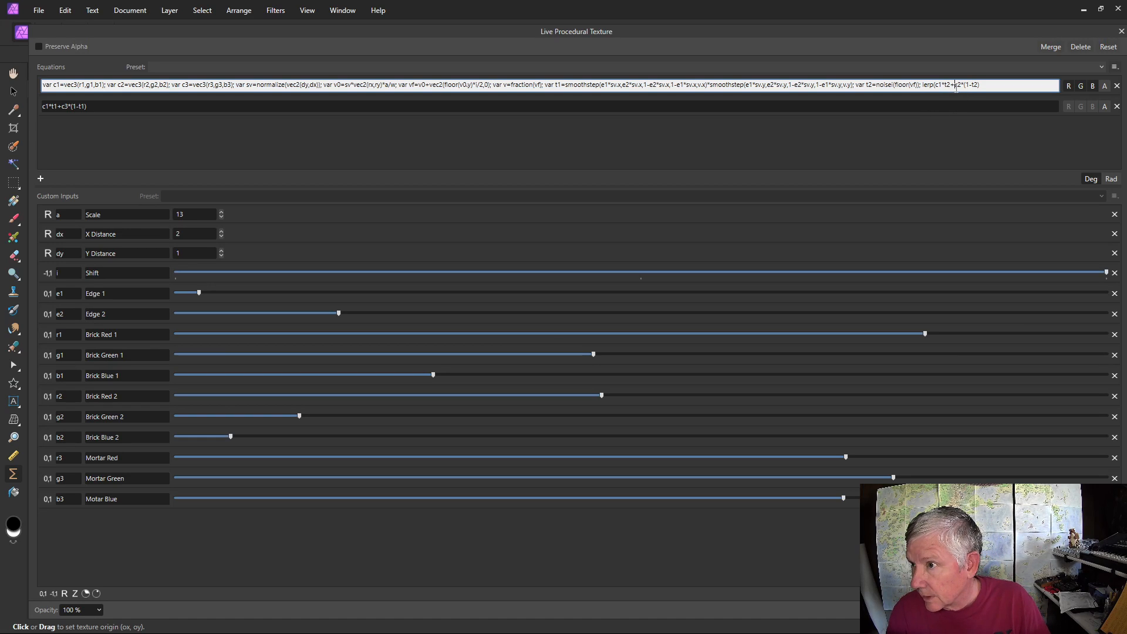
key("BackSpace")
key("BackSpace")
key("BackSpace")
key("BackSpace")
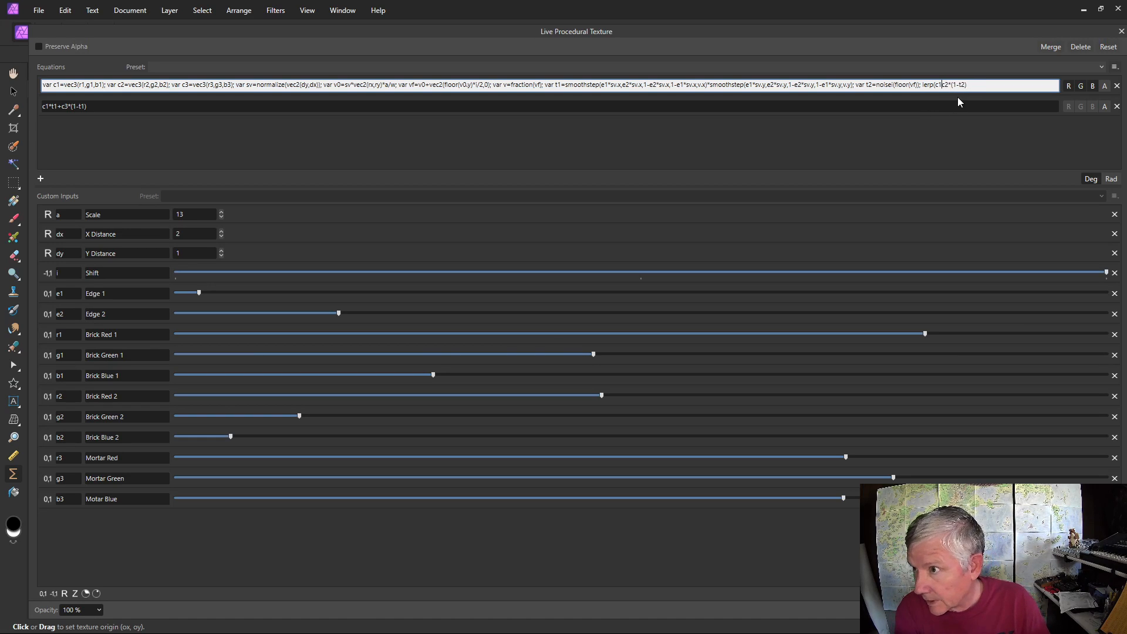
type(",c2,")
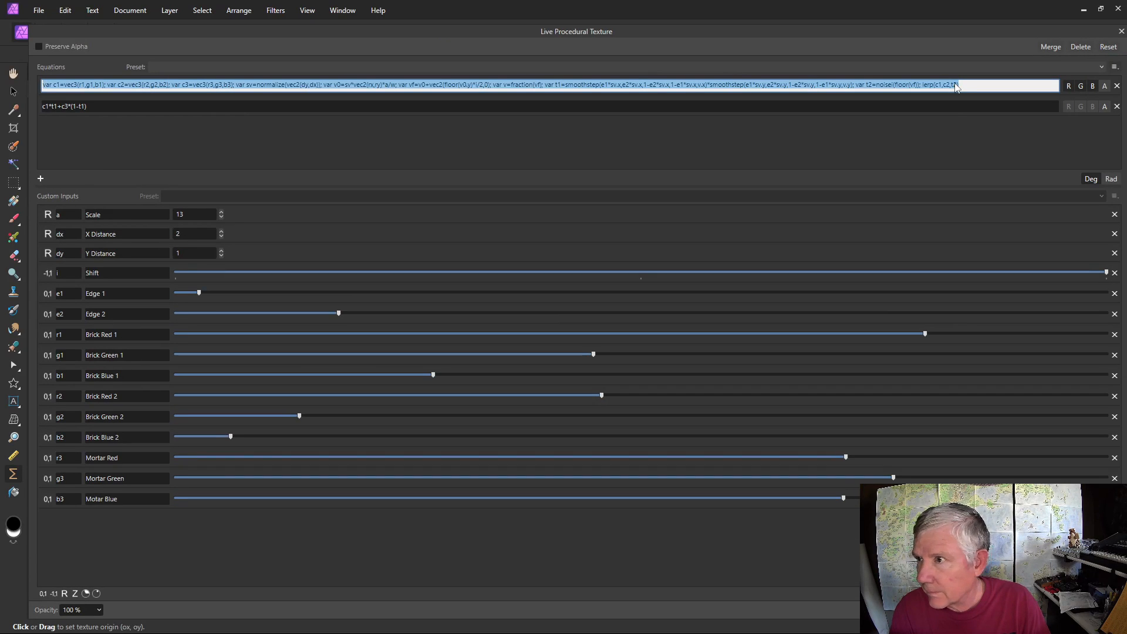
left_click(961, 87)
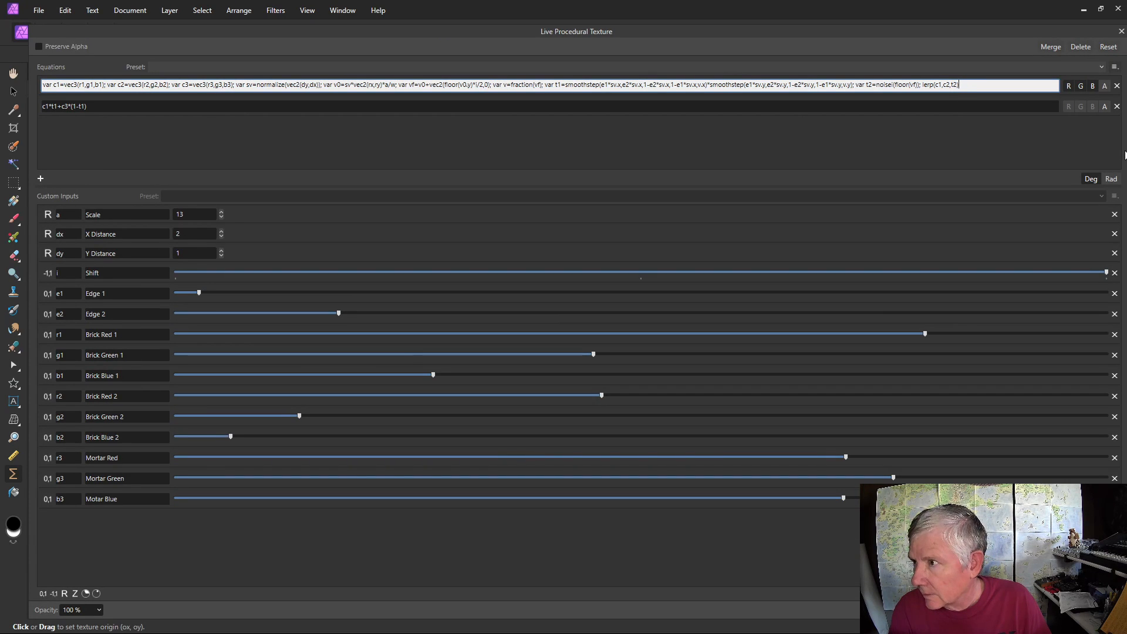
left_click_drag(1122, 155, 494, 180)
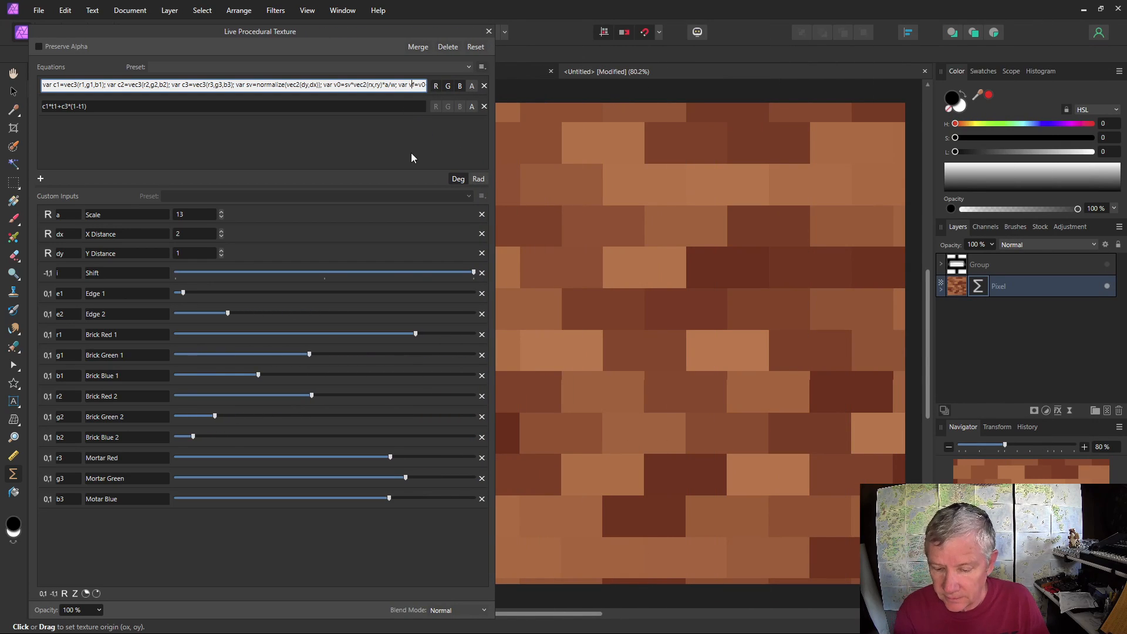
key("ctrl+a")
key("ctrl+v")
key("Return")
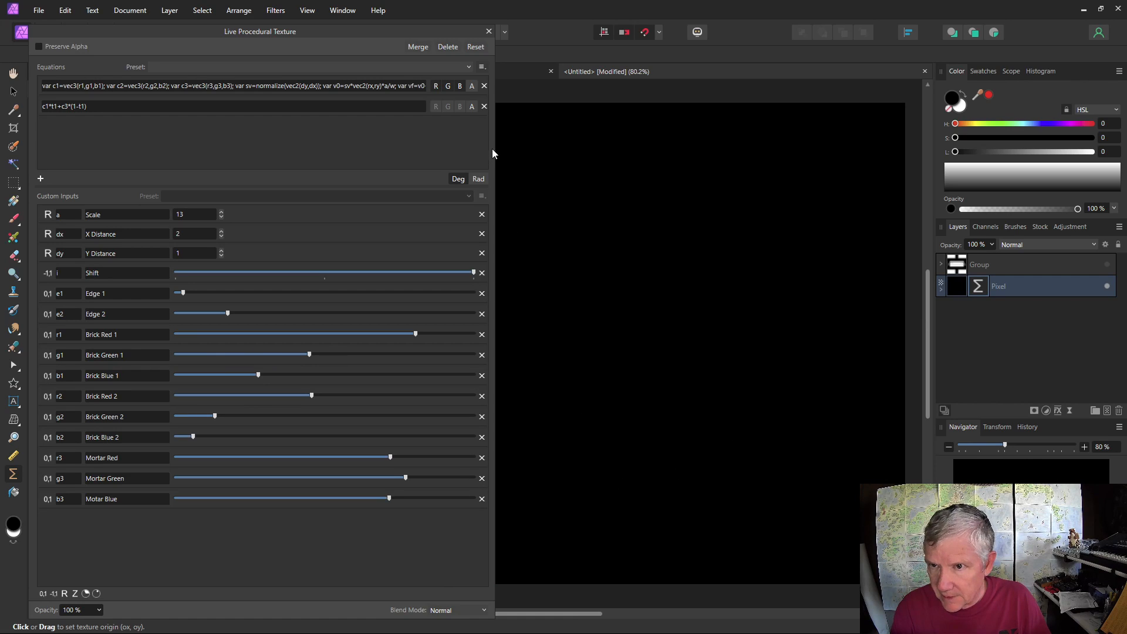
Step: Change the third lerp argument in the first equation to a vector so it ends with lerp(c1,c2,vec3(t2,t2,t2)), and apply it
left_click_drag(494, 149, 1122, 145)
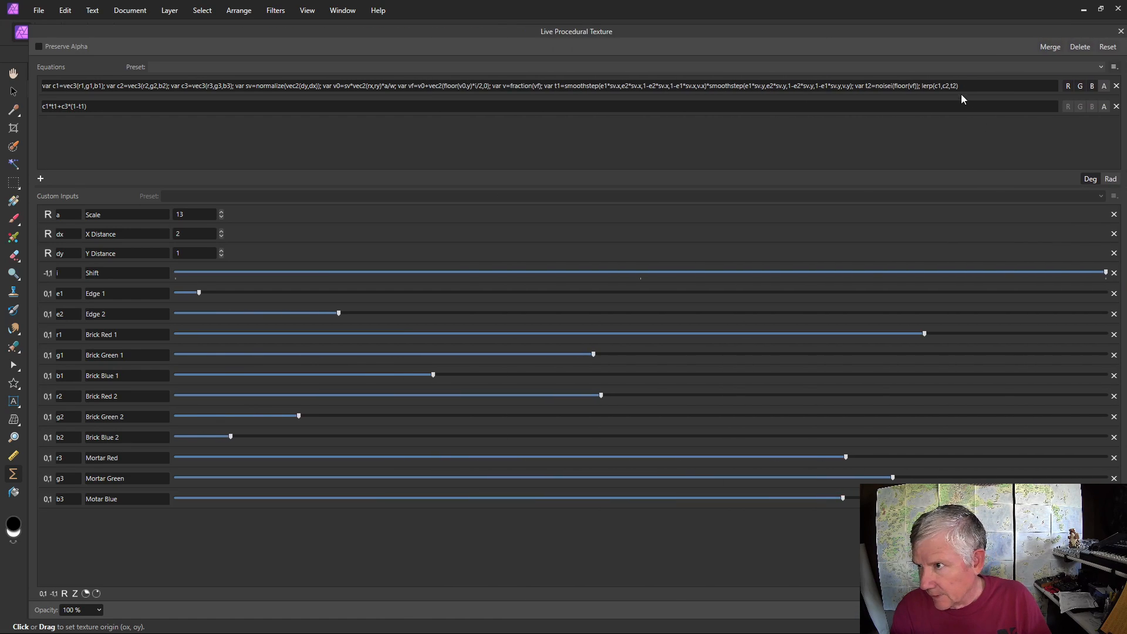
left_click(951, 86)
left_click(951, 85)
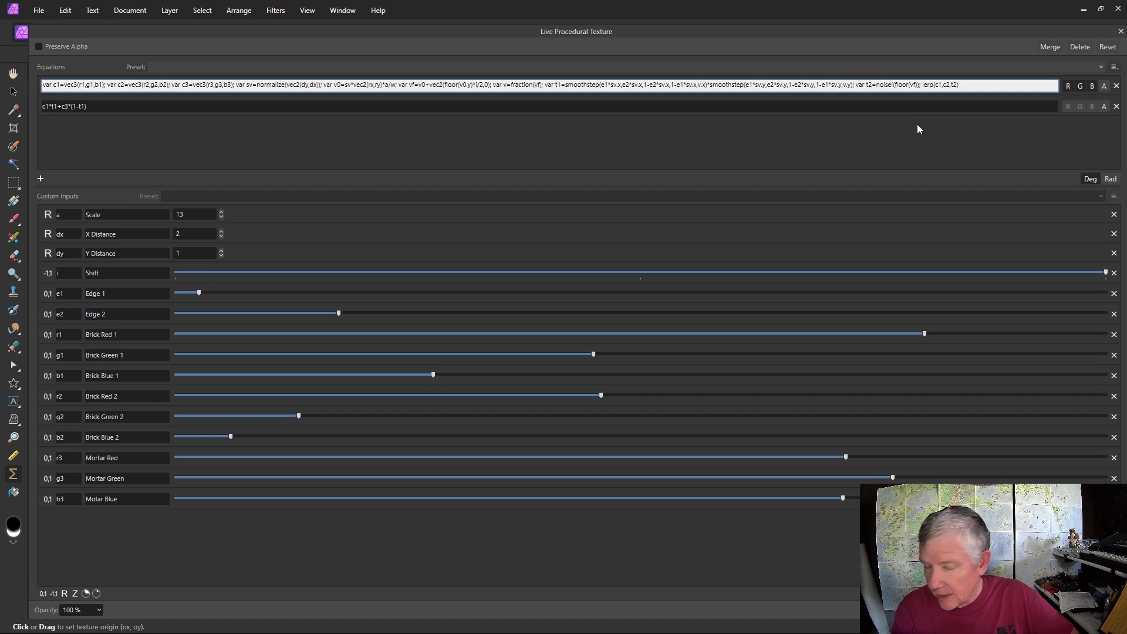
type("vec")
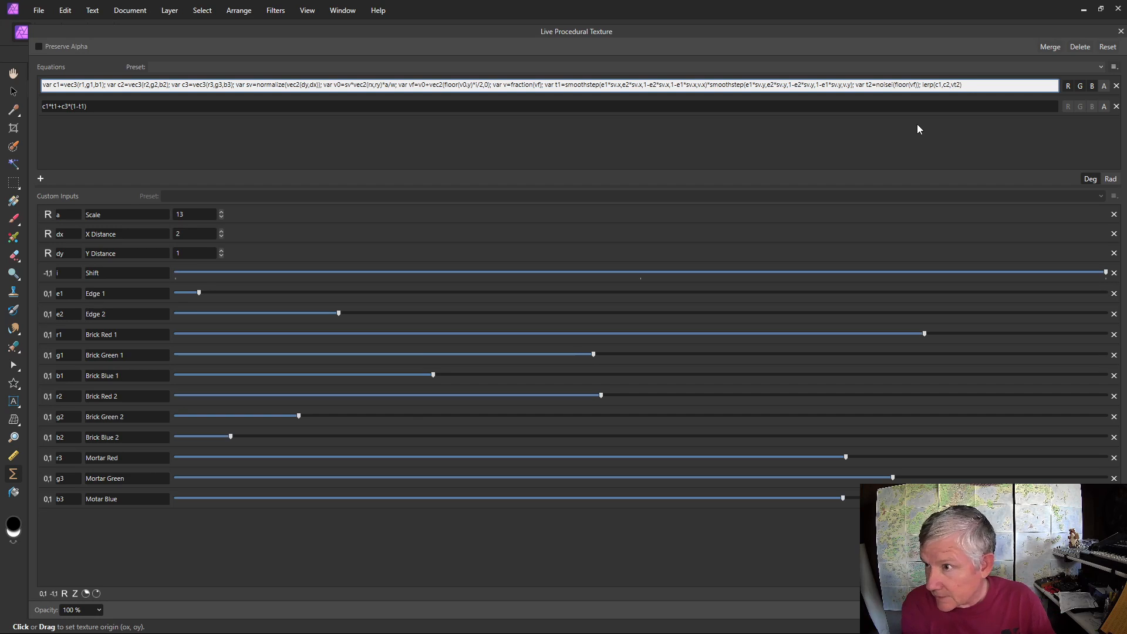
type("3(")
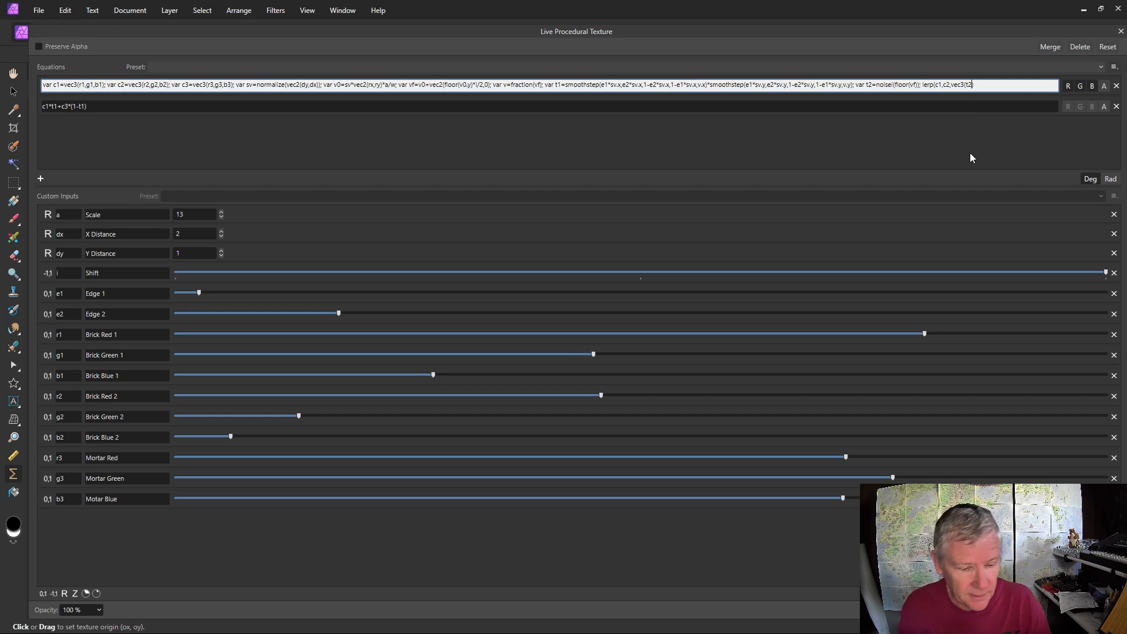
key("Right")
key("Right")
type(",t2,t2")
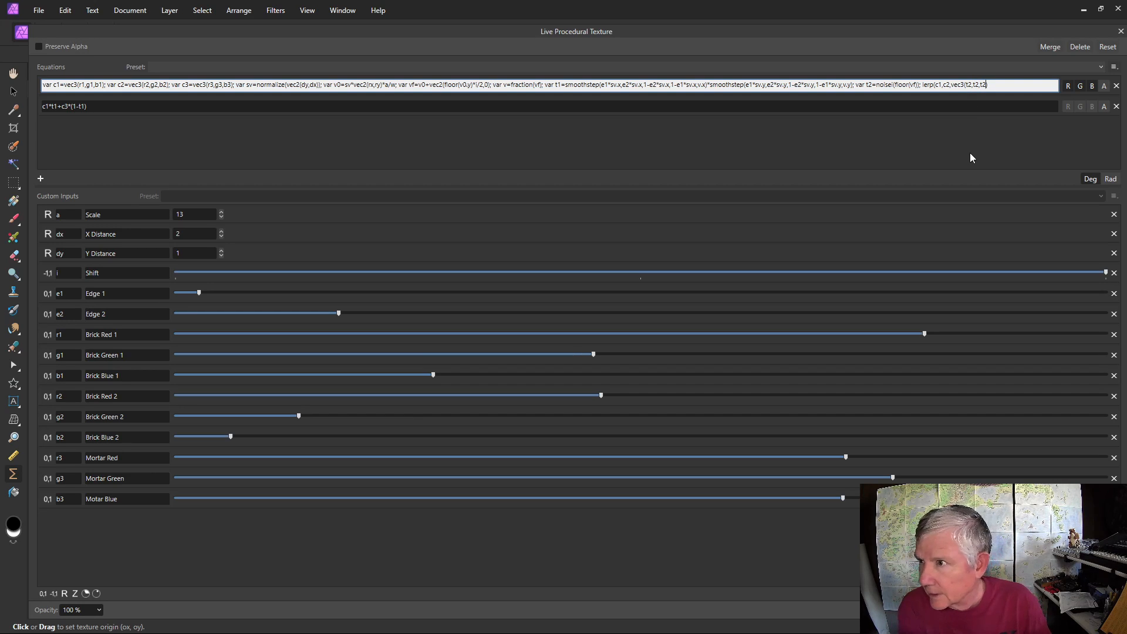
key("Return")
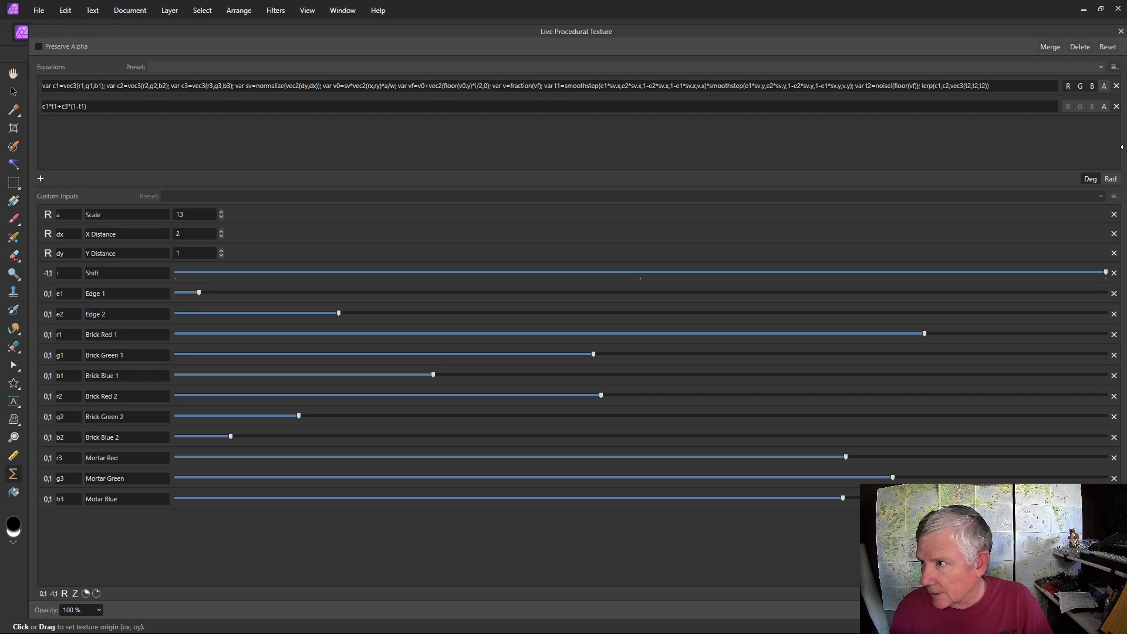
left_click_drag(1107, 146, 498, 147)
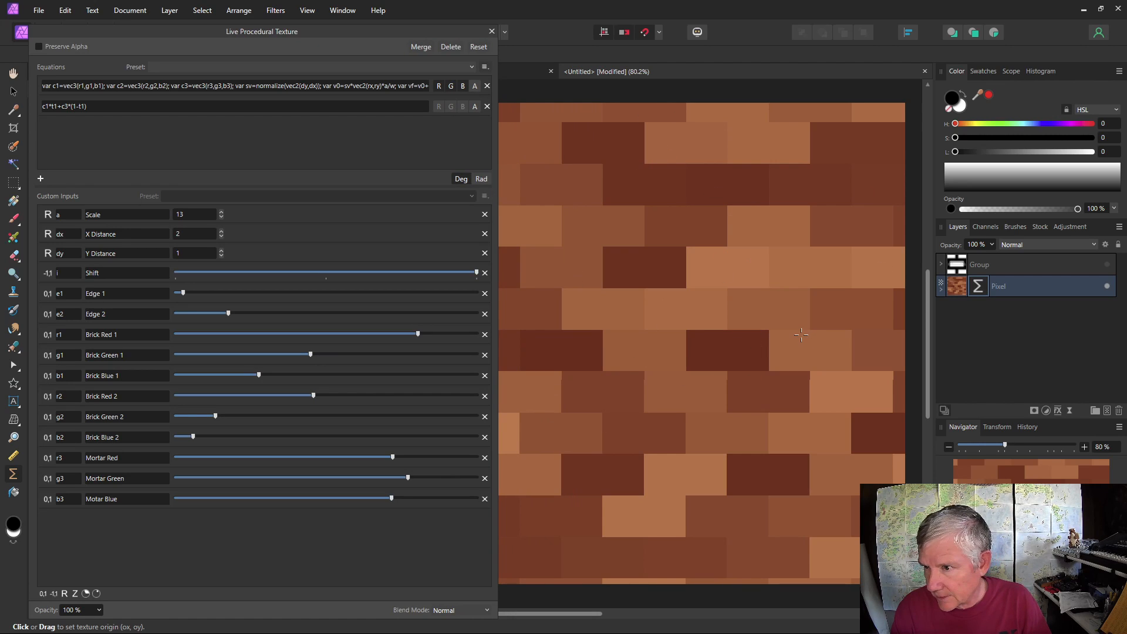
Step: Copy the second equation c1*t1+c3*(1-t1) and append it to the end of the first equation after the lerp expression
left_click_drag(498, 146, 1101, 178)
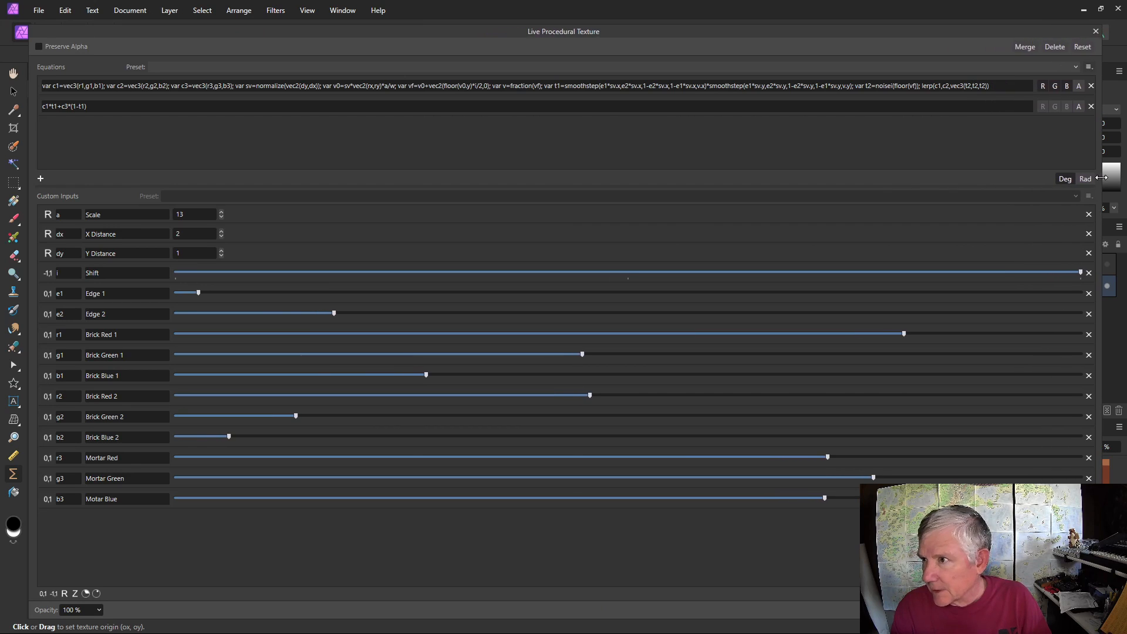
left_click(996, 85)
left_click(996, 85)
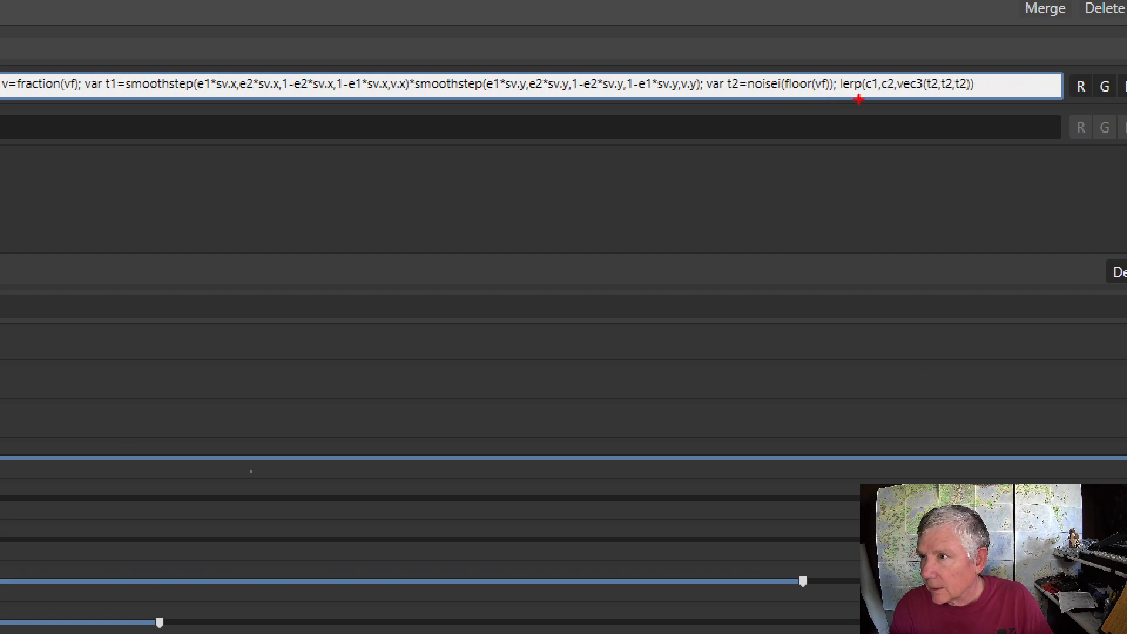
left_click_drag(843, 100, 984, 107)
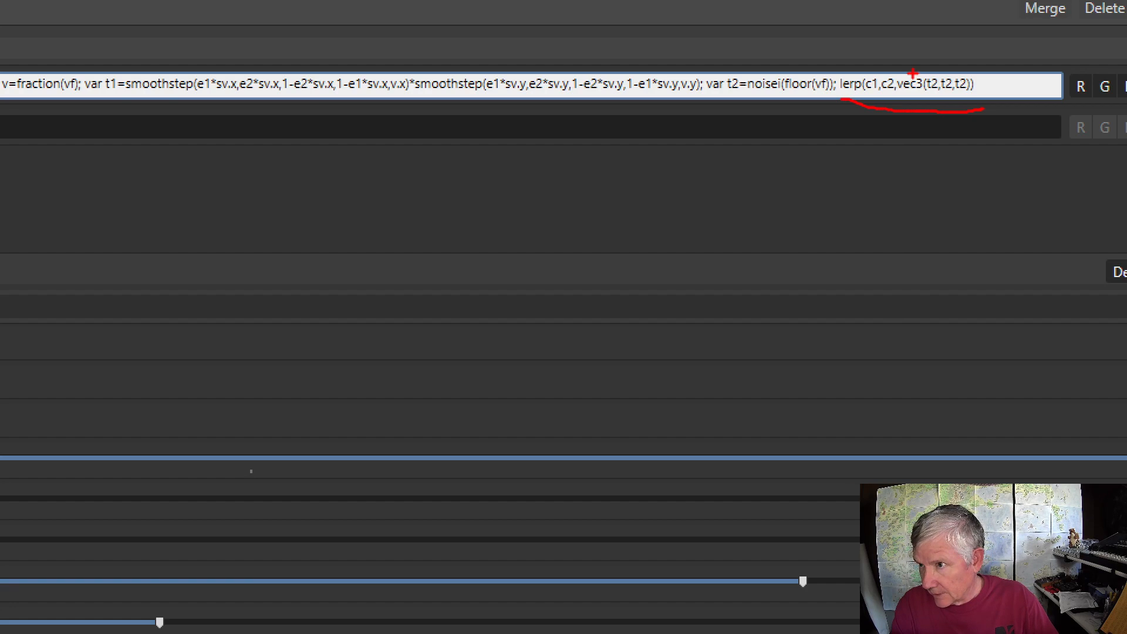
key("Escape")
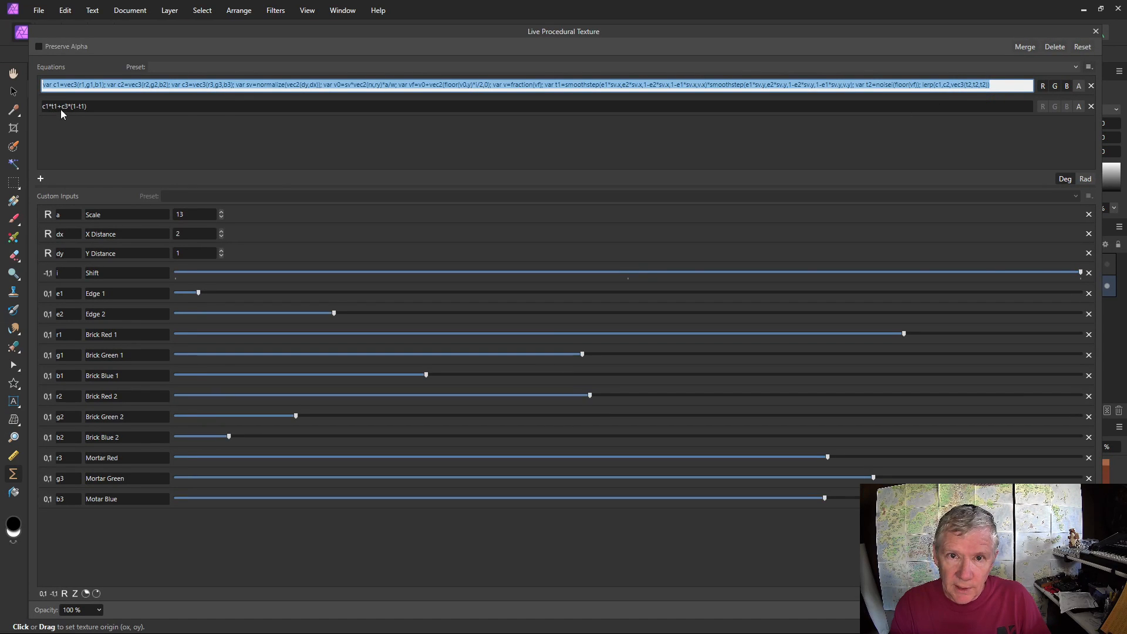
left_click(88, 108)
key("ctrl+c")
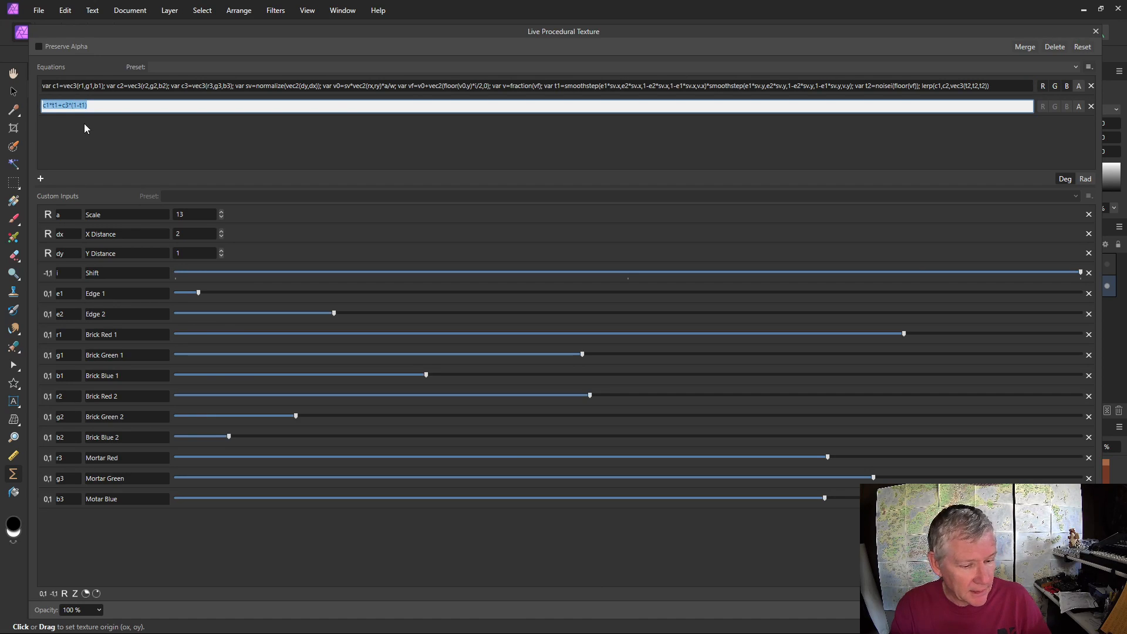
left_click(1005, 87)
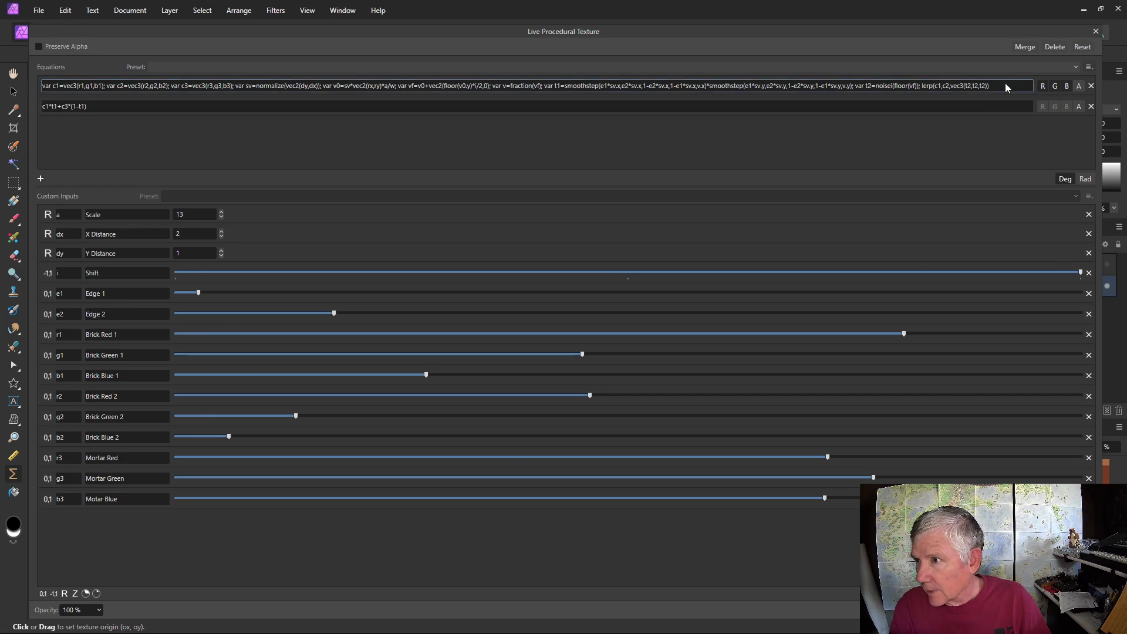
left_click(1003, 86)
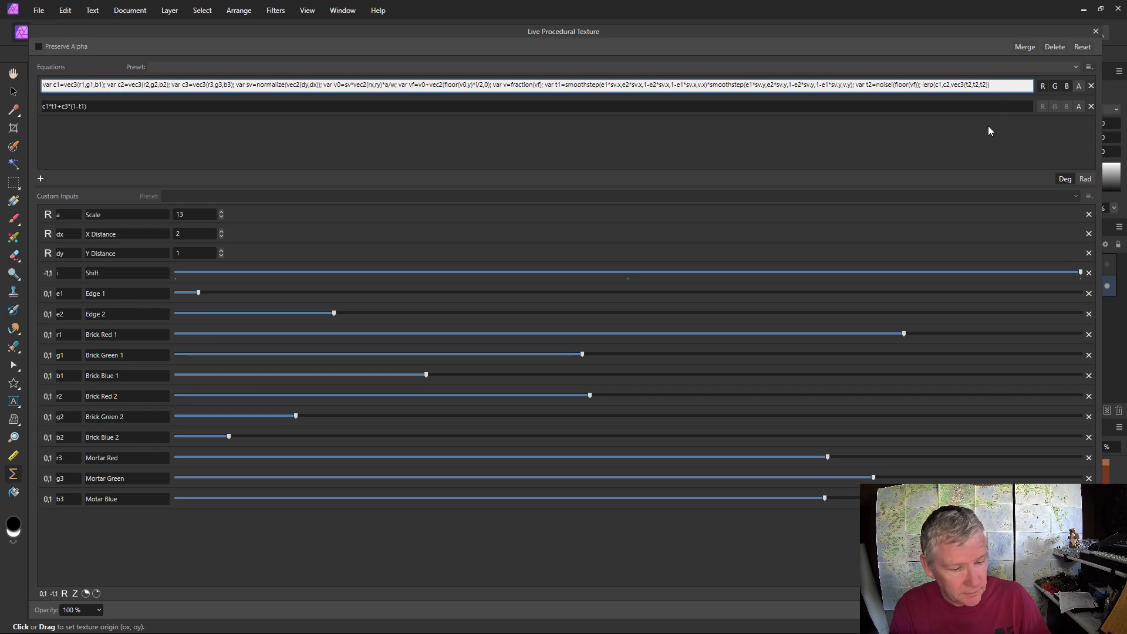
key("ctrl+v")
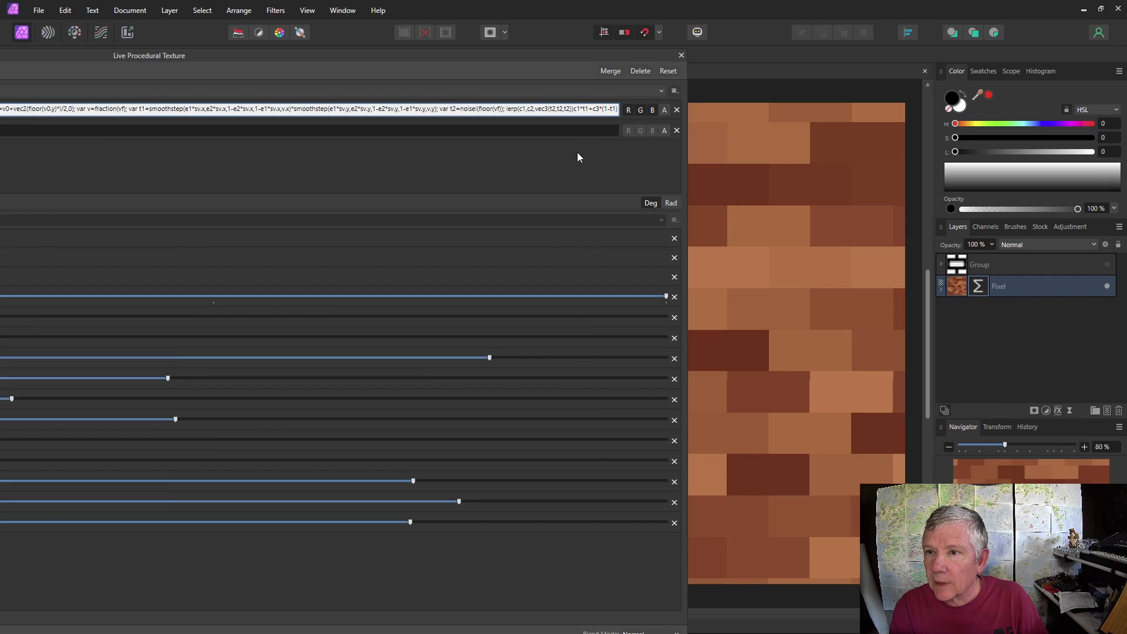
Step: Remove the extra c1 so the first equation ends with lerp(c1,c2,vec3(t2,t2,t2))*t1+c3*(1-t1), apply it, and move the texture origin until bricks fill the canvas
key("BackSpace")
key("BackSpace")
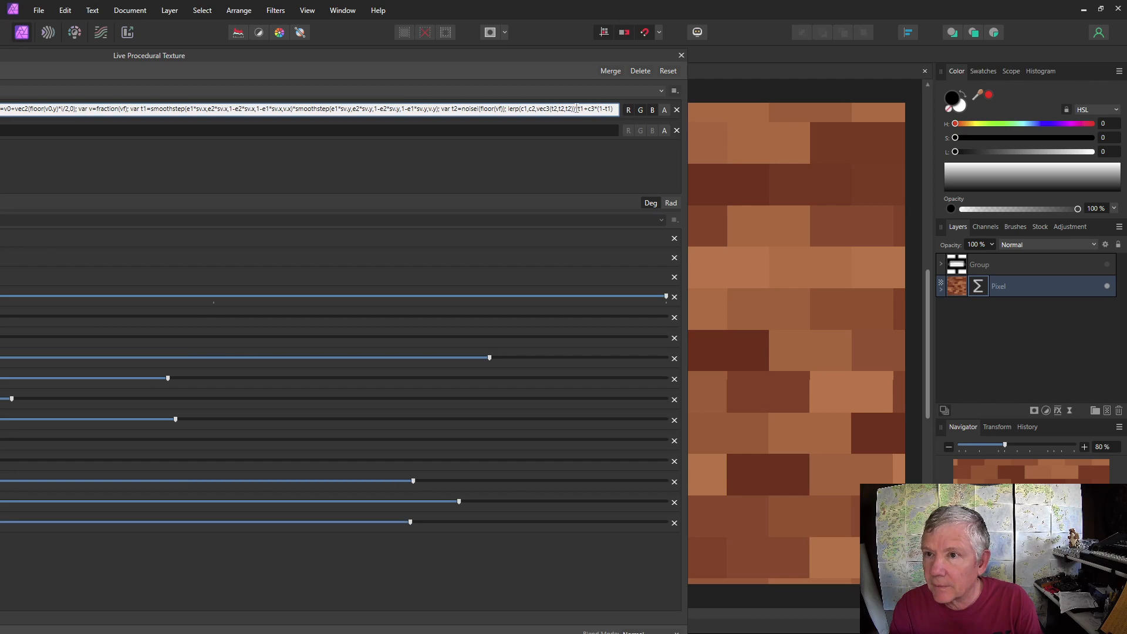
type(")")
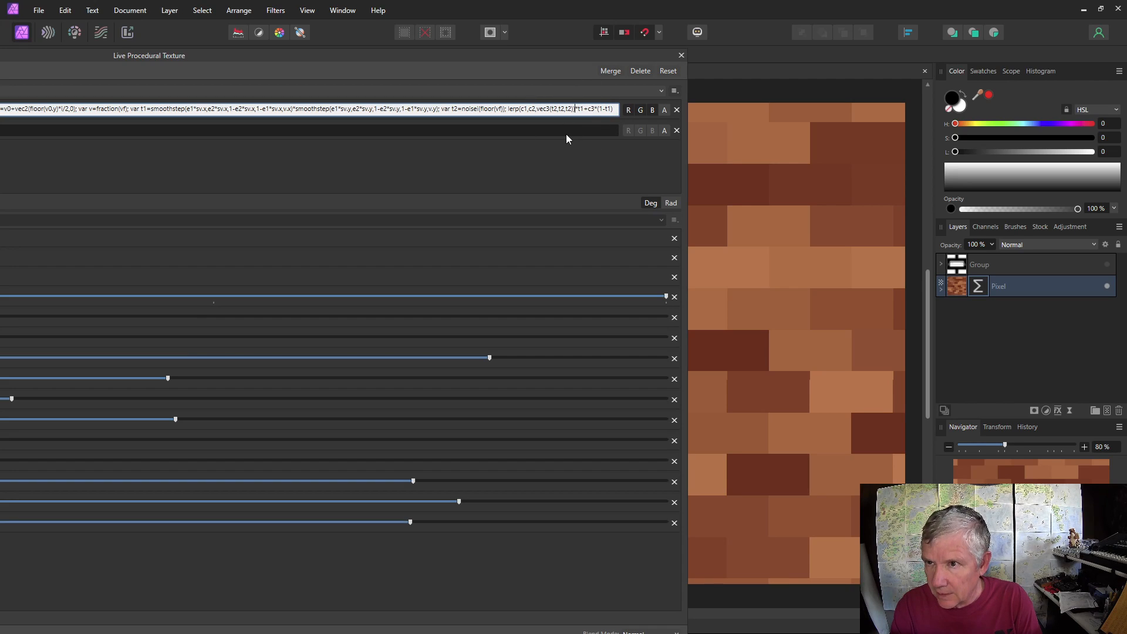
key("Return")
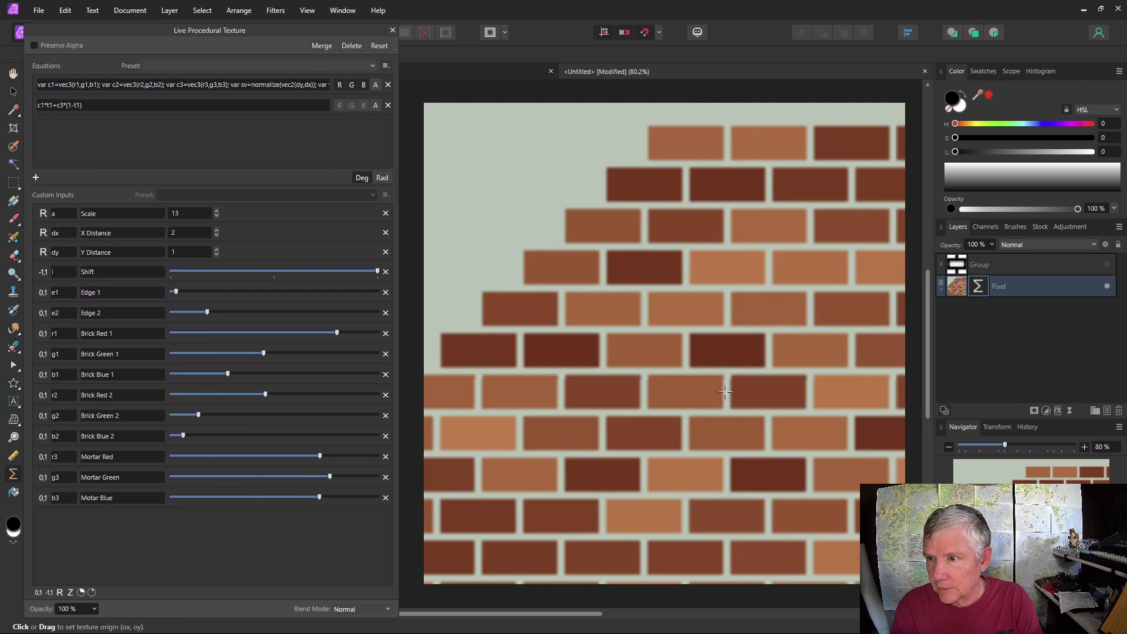
left_click_drag(726, 392, 744, 217)
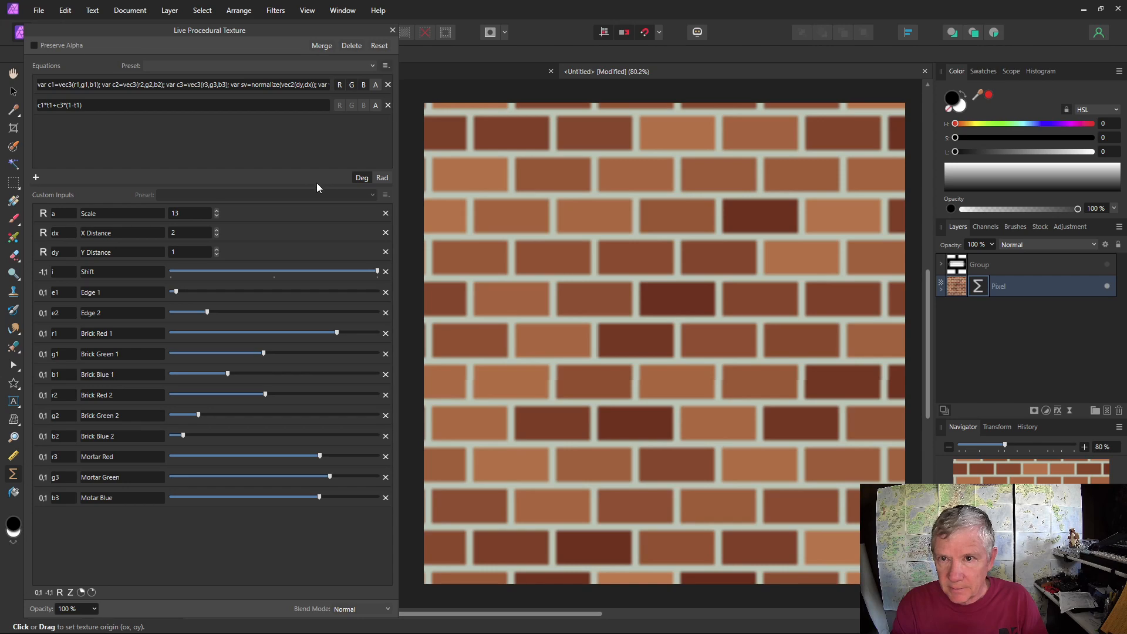
Step: Delete the second equation, c1*t1+c3*(1-t1), and shift the brick texture's origin slightly to the left
left_click_drag(317, 185, 318, 146)
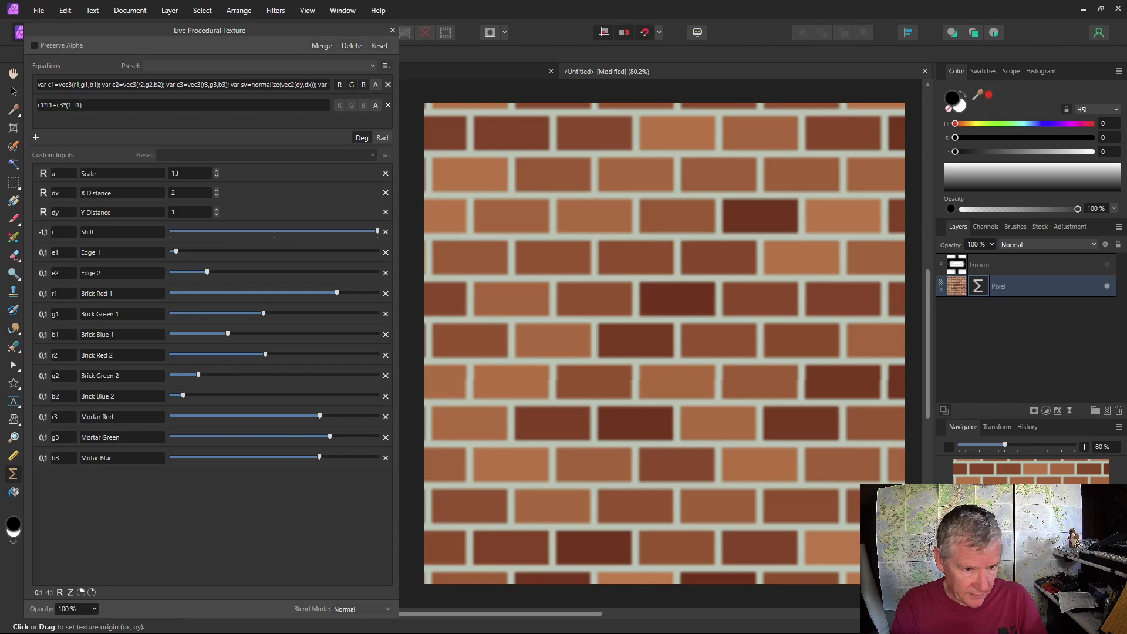
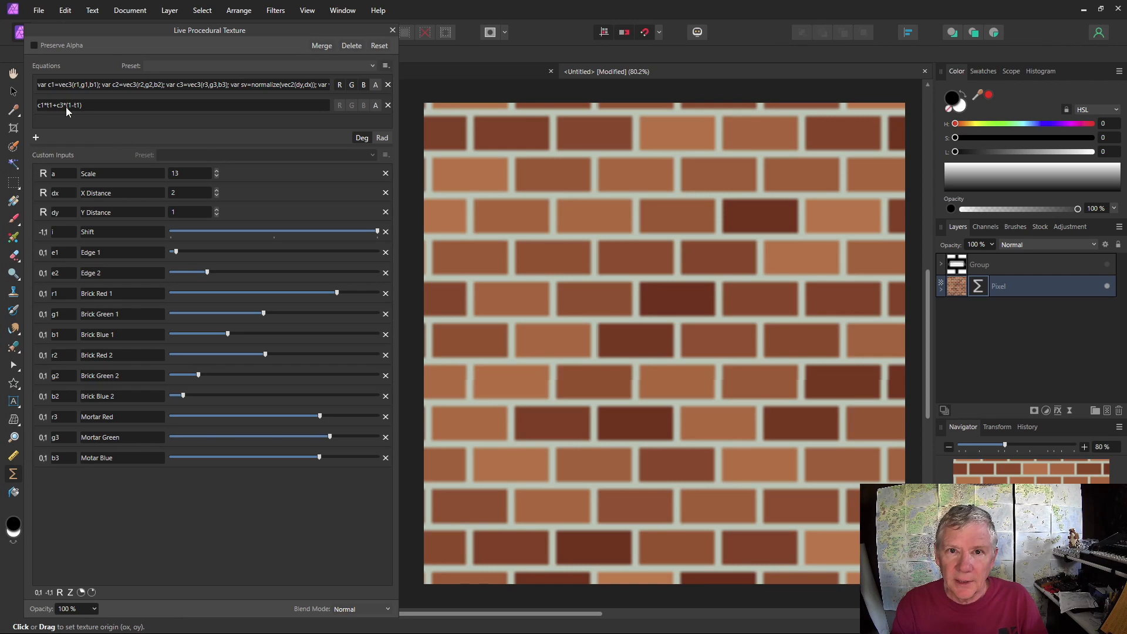
left_click(388, 106)
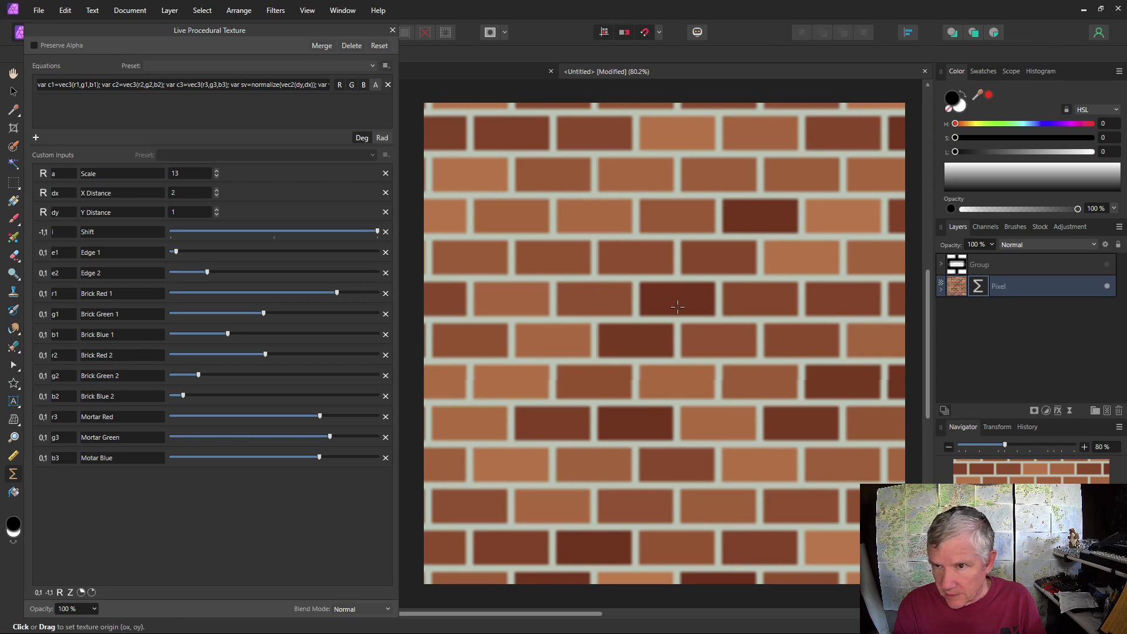
left_click_drag(677, 306, 637, 300)
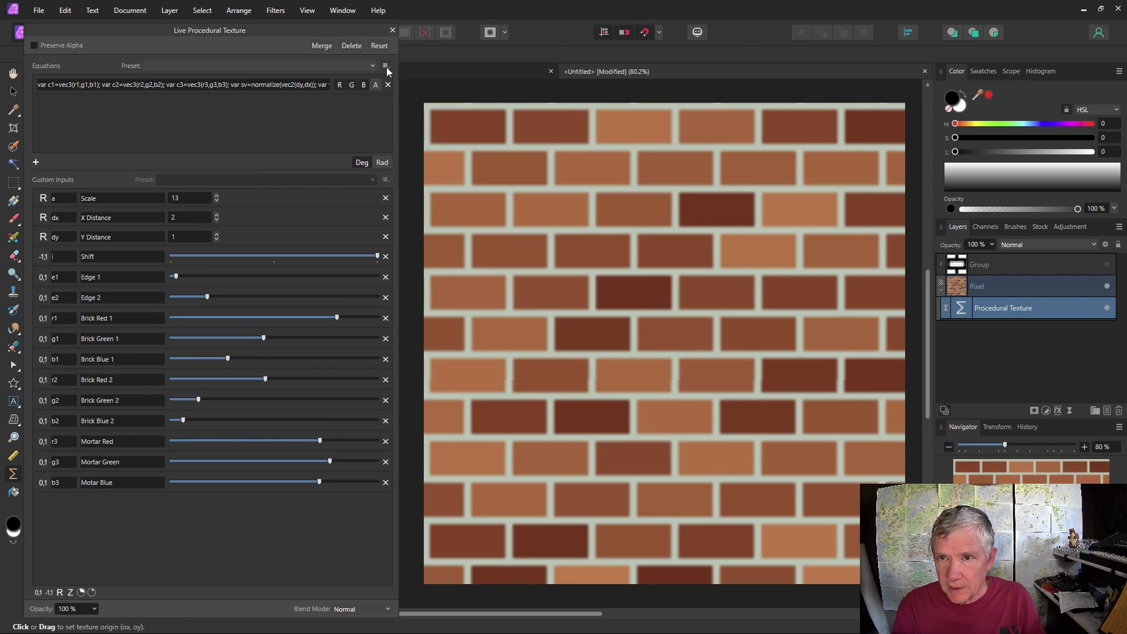
Step: Save the current procedural texture equations as a new preset named Adv Bricks, without a category
left_click(386, 66)
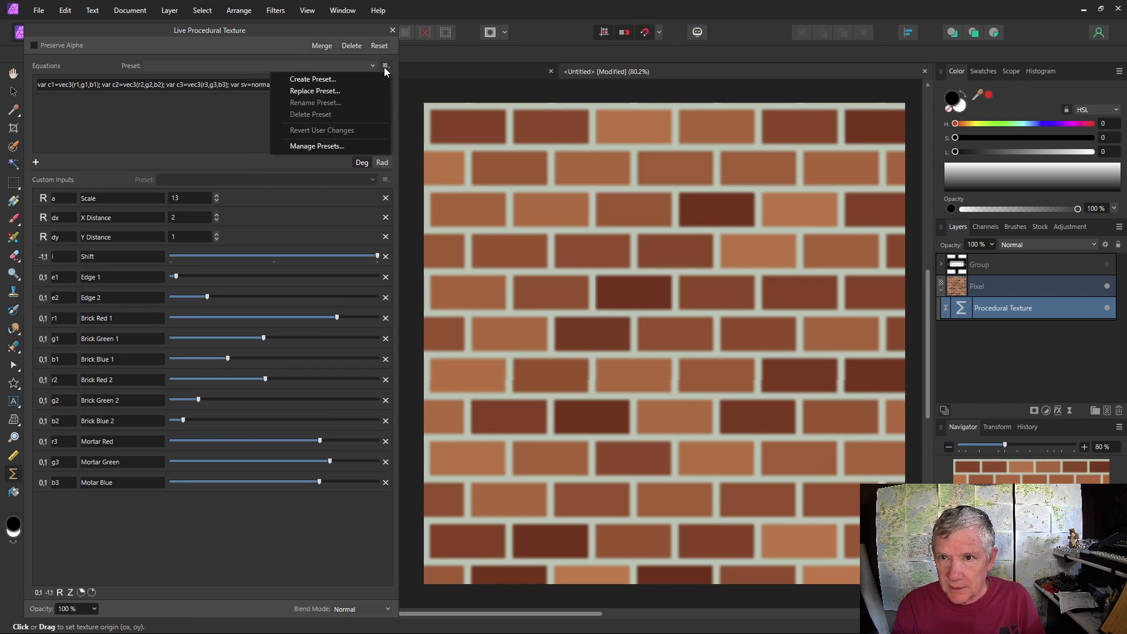
left_click(336, 82)
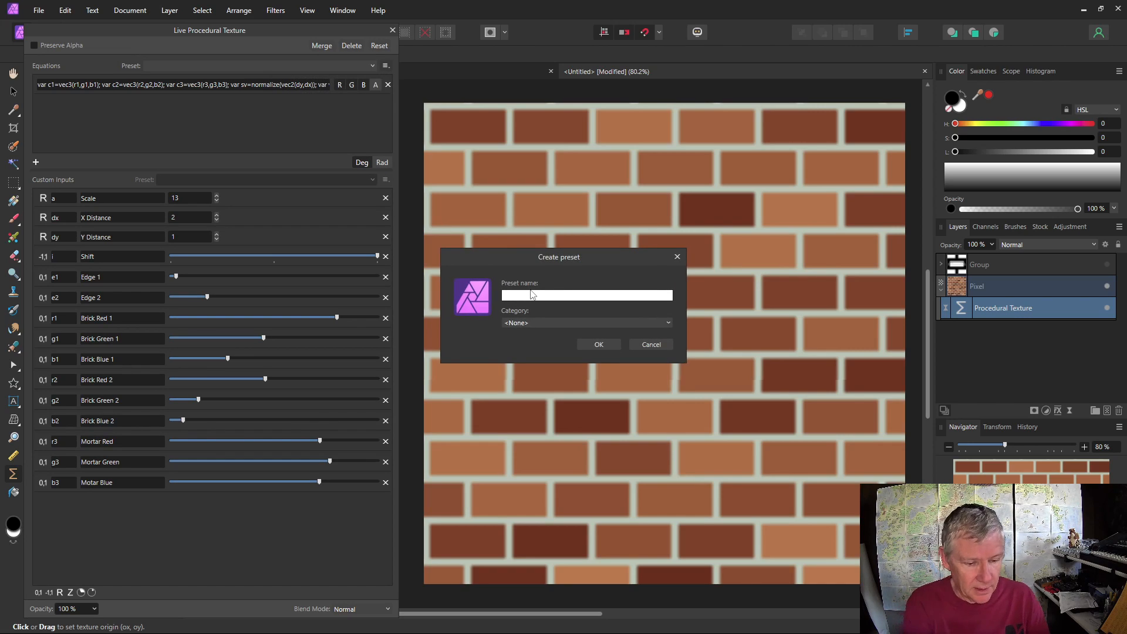
type("Adv Br")
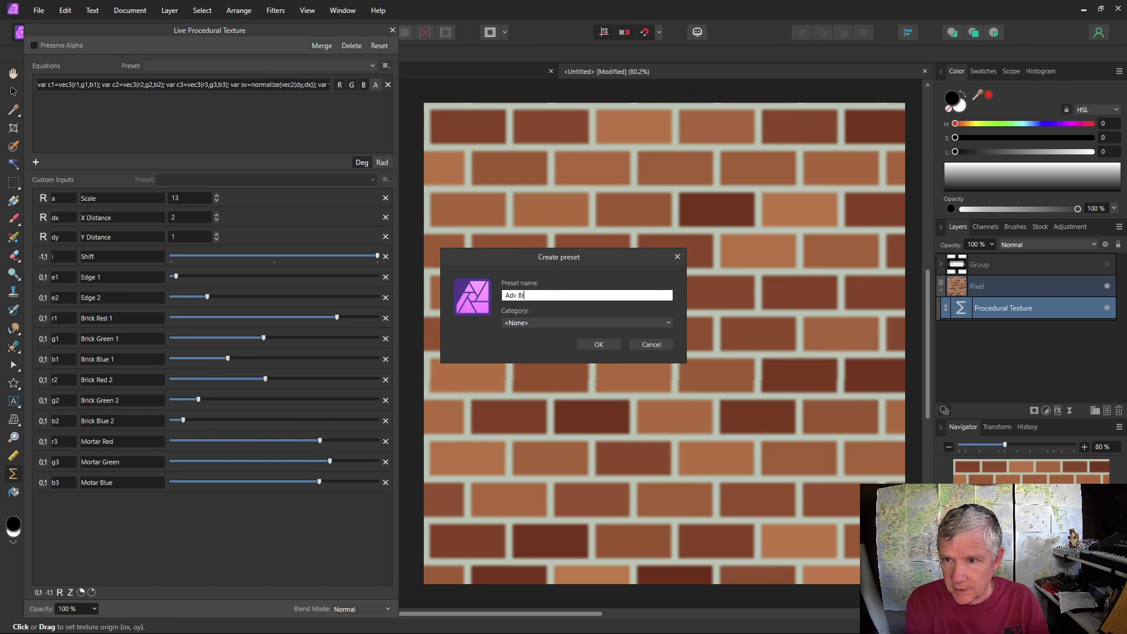
type("icks")
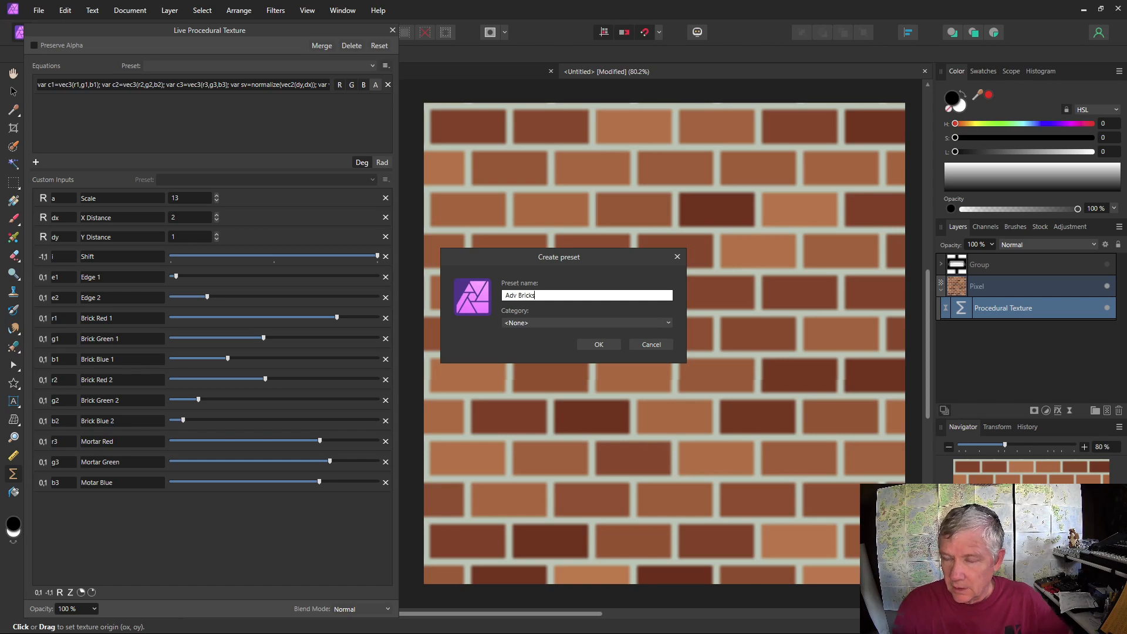
left_click(597, 345)
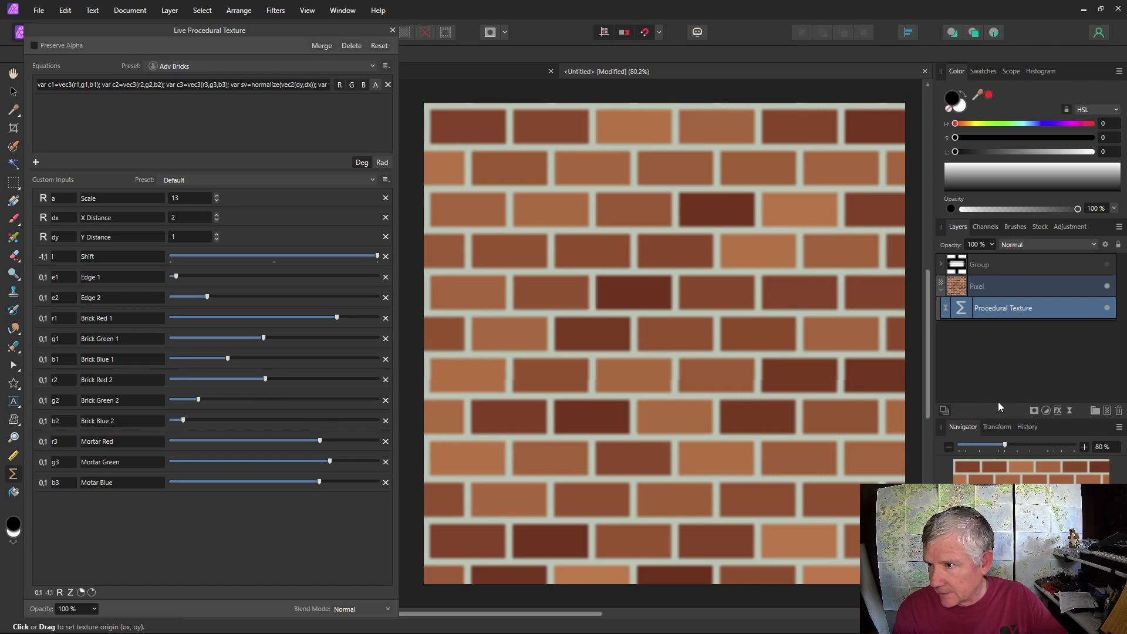
Step: Delete the hidden Group layer and add an empty pixel layer above the brick layer
left_click(999, 267)
key("Delete")
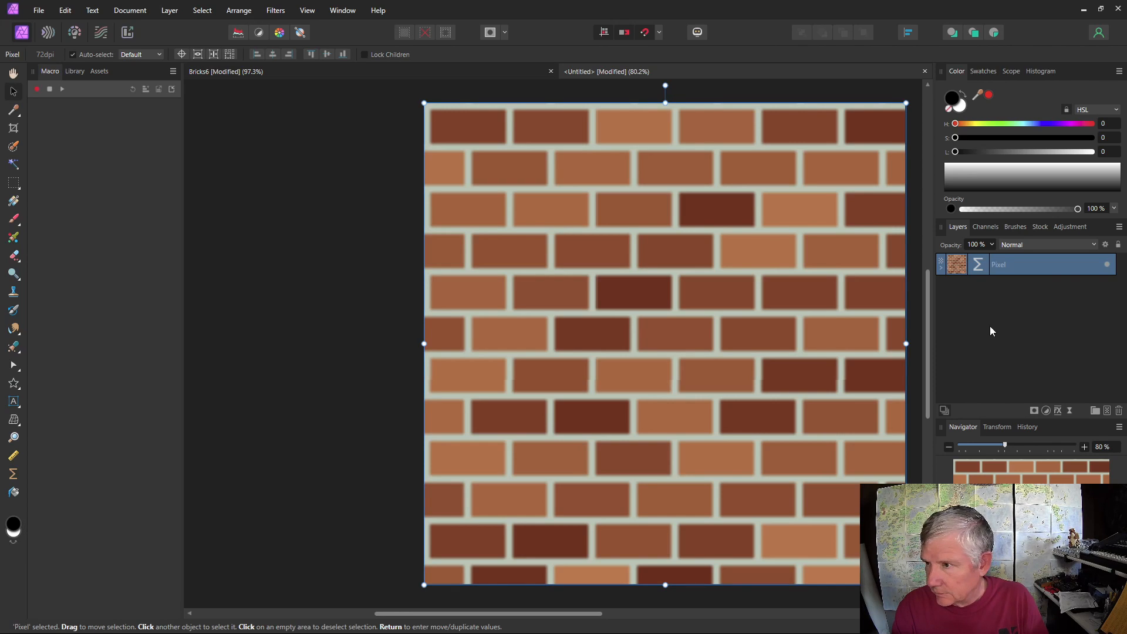
left_click(1107, 411)
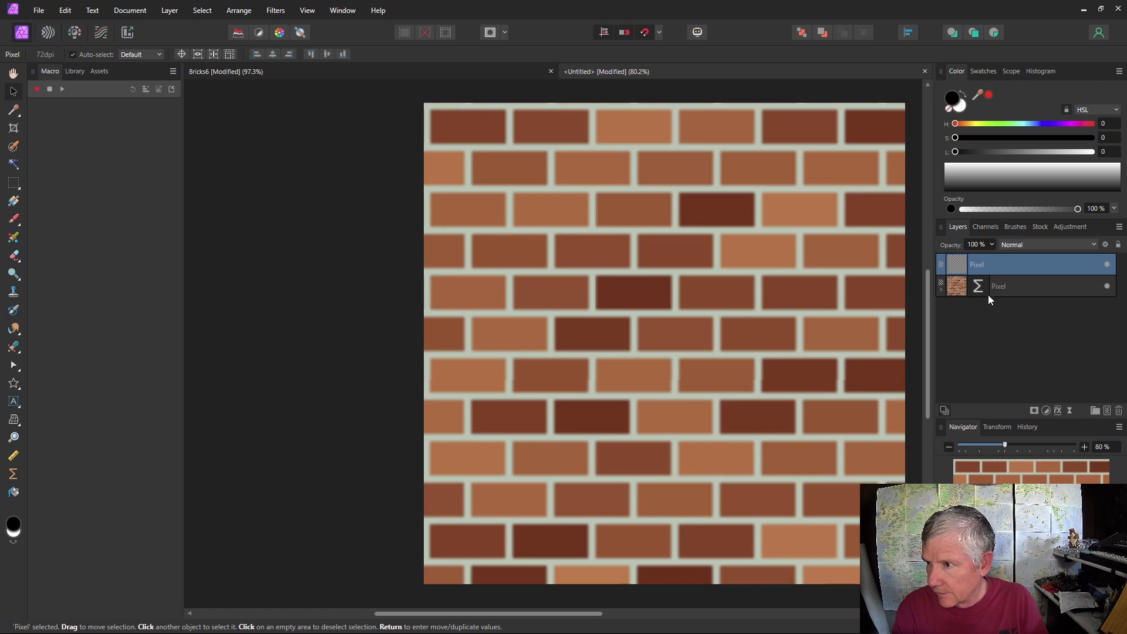
Step: Copy the brick layer's Procedural Texture filter and paste it above the empty pixel layer
left_click(943, 290)
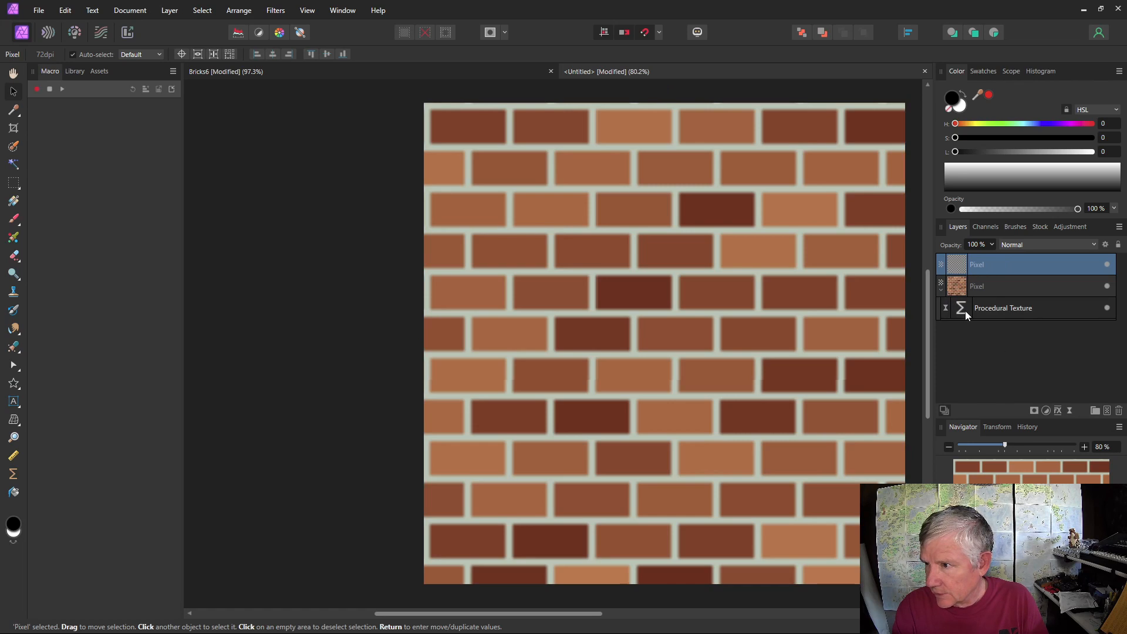
left_click(998, 308)
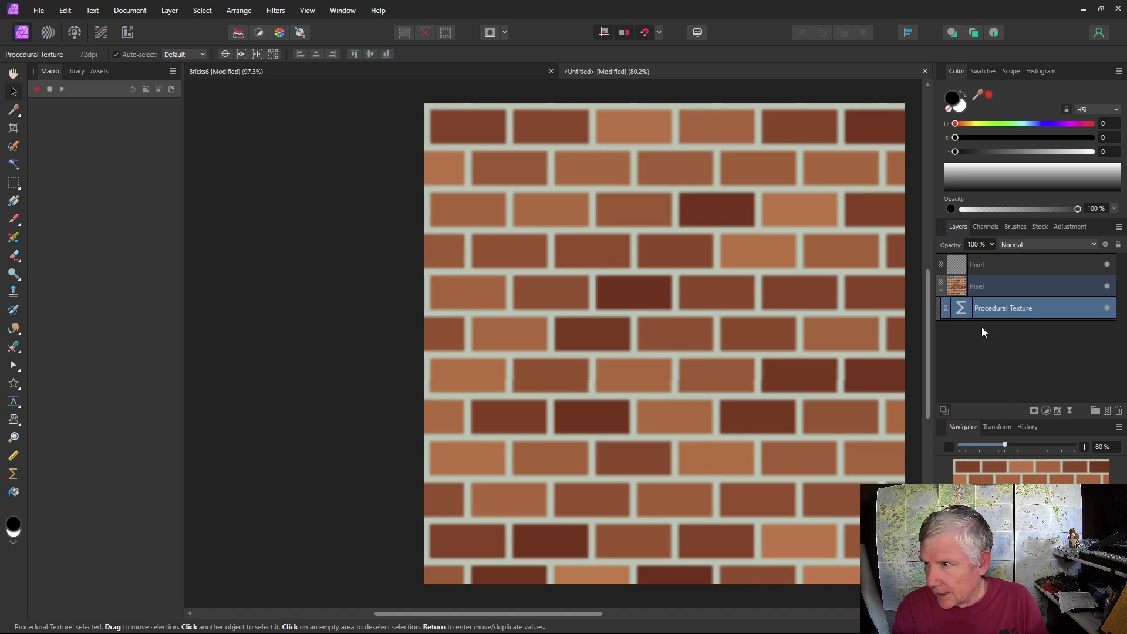
left_click(959, 268)
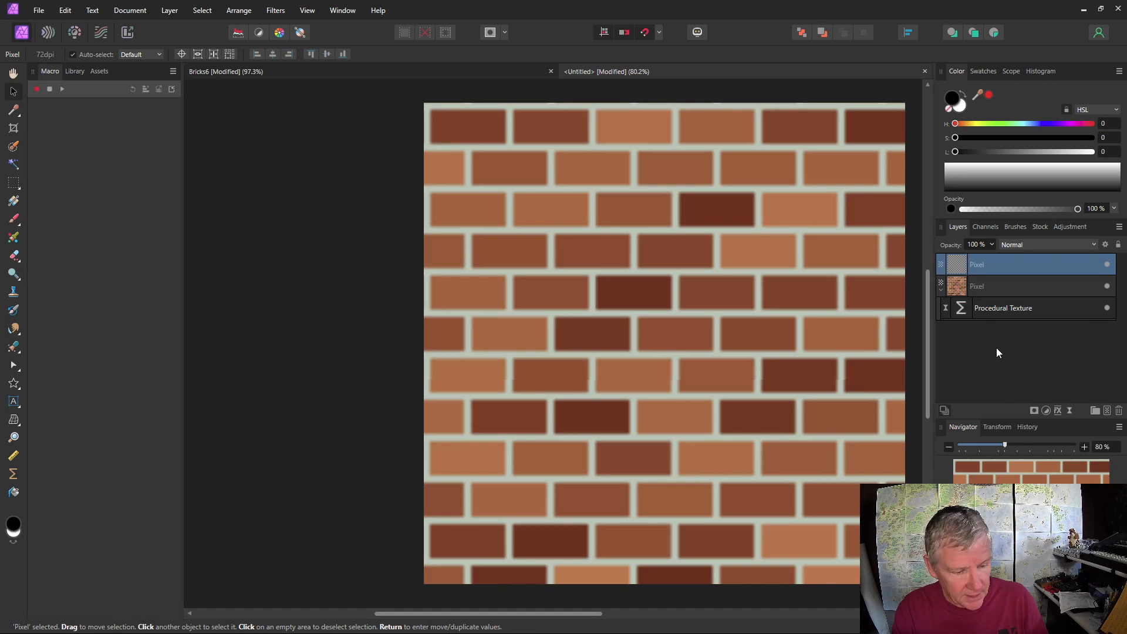
key("ctrl+v")
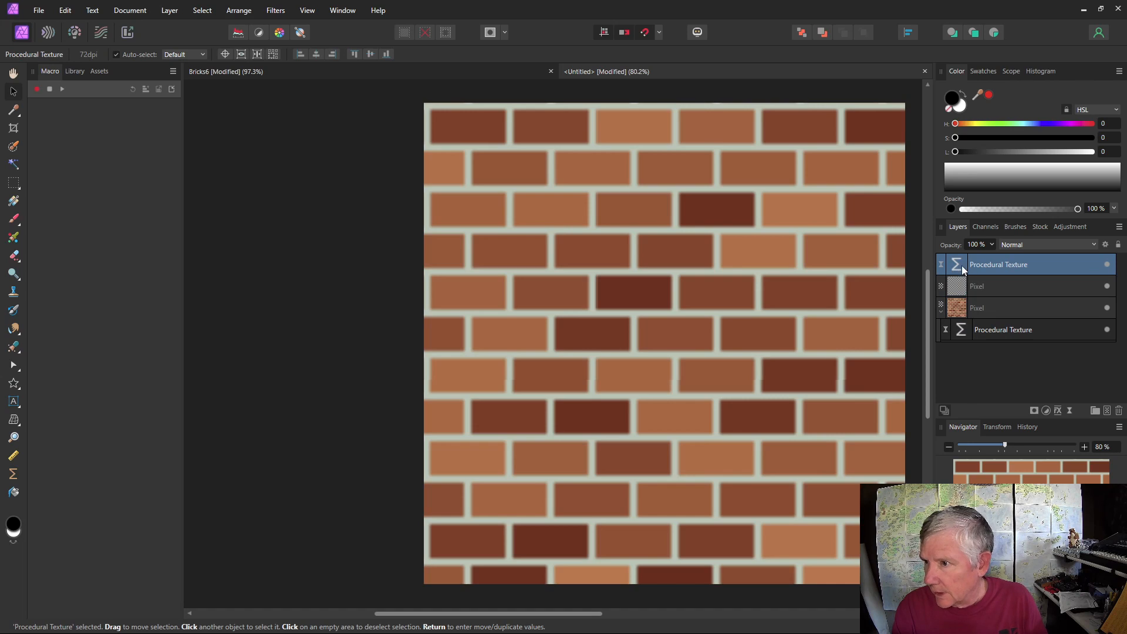
Step: Flood fill the empty pixel layer with black
left_click(963, 285)
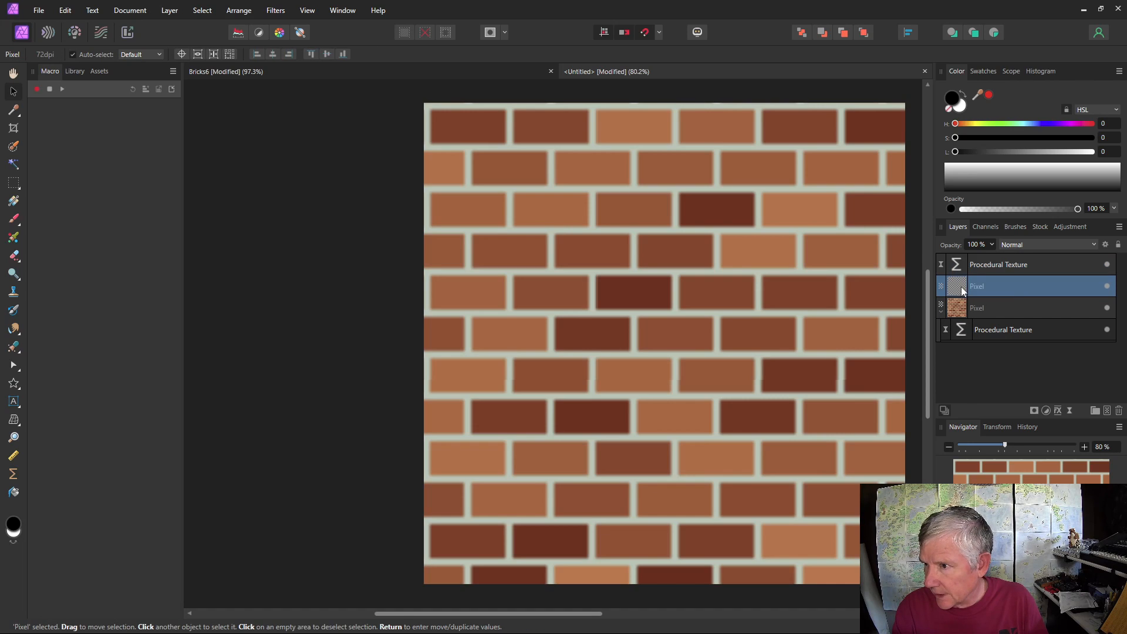
left_click(15, 493)
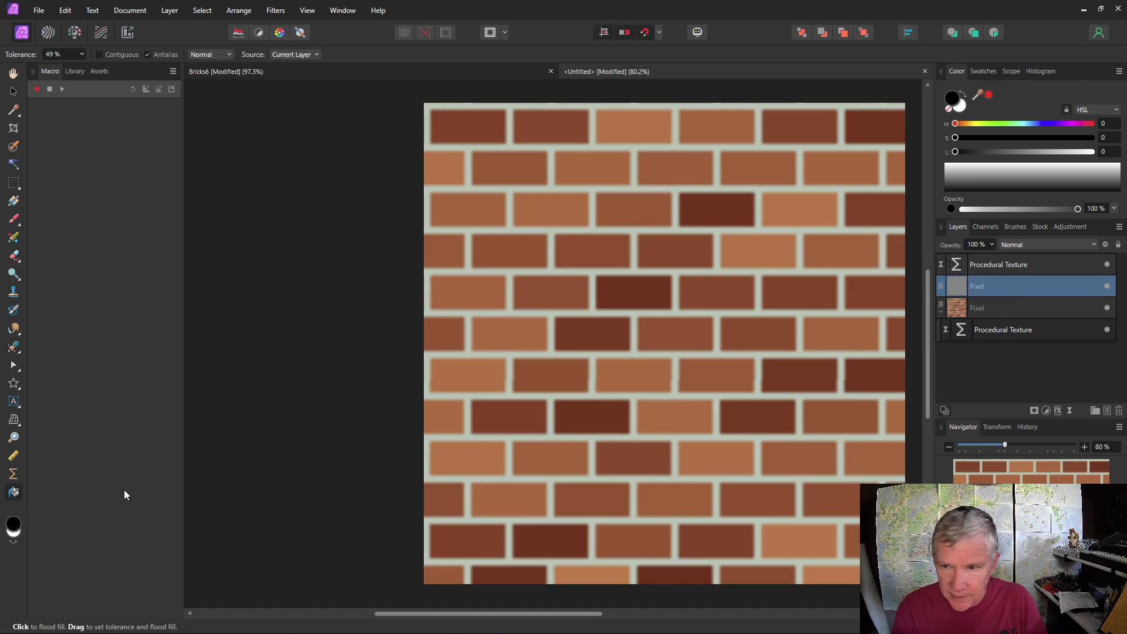
left_click(661, 372)
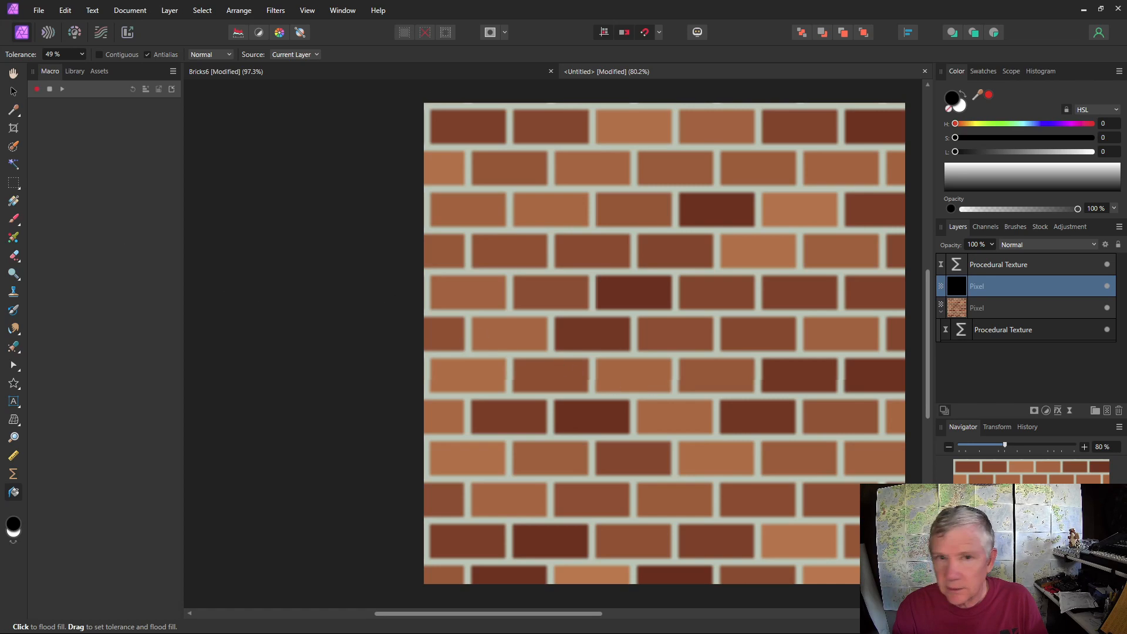
Step: Nest the pasted Procedural Texture filter inside the black pixel layer and hide the original brick layer
left_click(13, 91)
left_click_drag(952, 269, 970, 289)
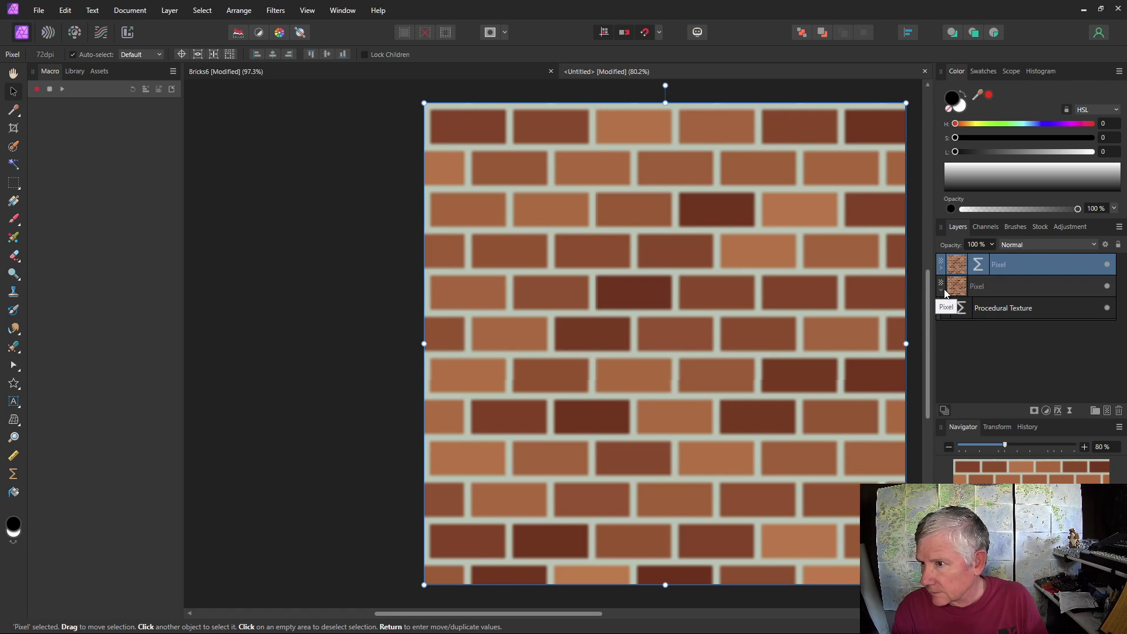
left_click_drag(949, 307, 957, 286)
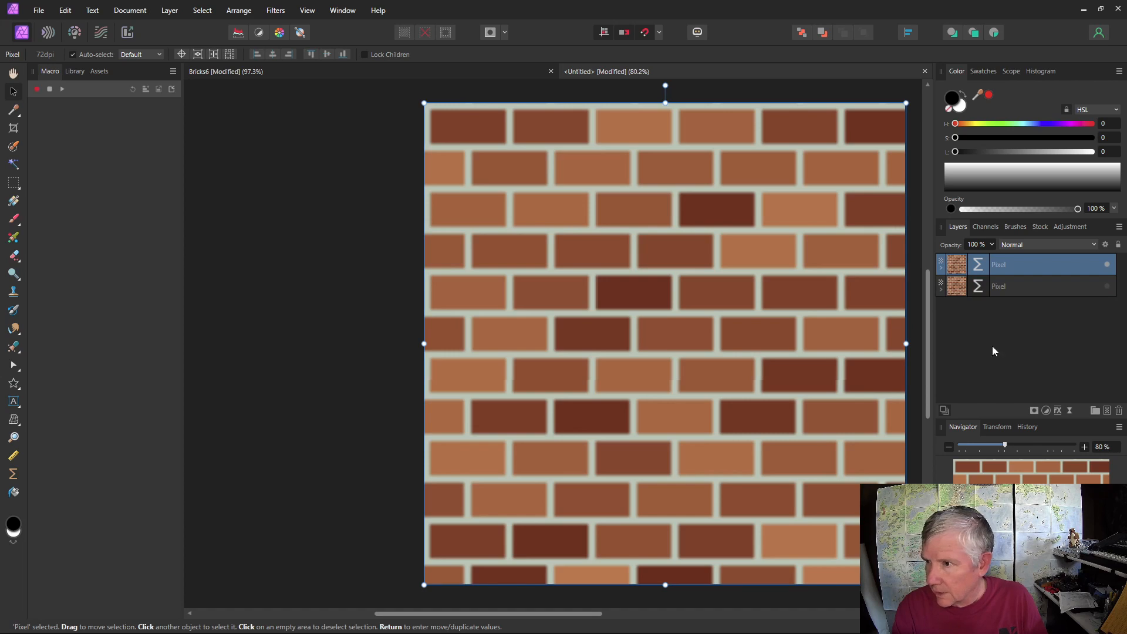
Step: In the upper pixel layer's Procedural Texture, raise Brick Red 1, Brick Green 1 and Brick Blue 1 to equal, near-maximum levels
left_click(941, 268)
left_click(962, 286)
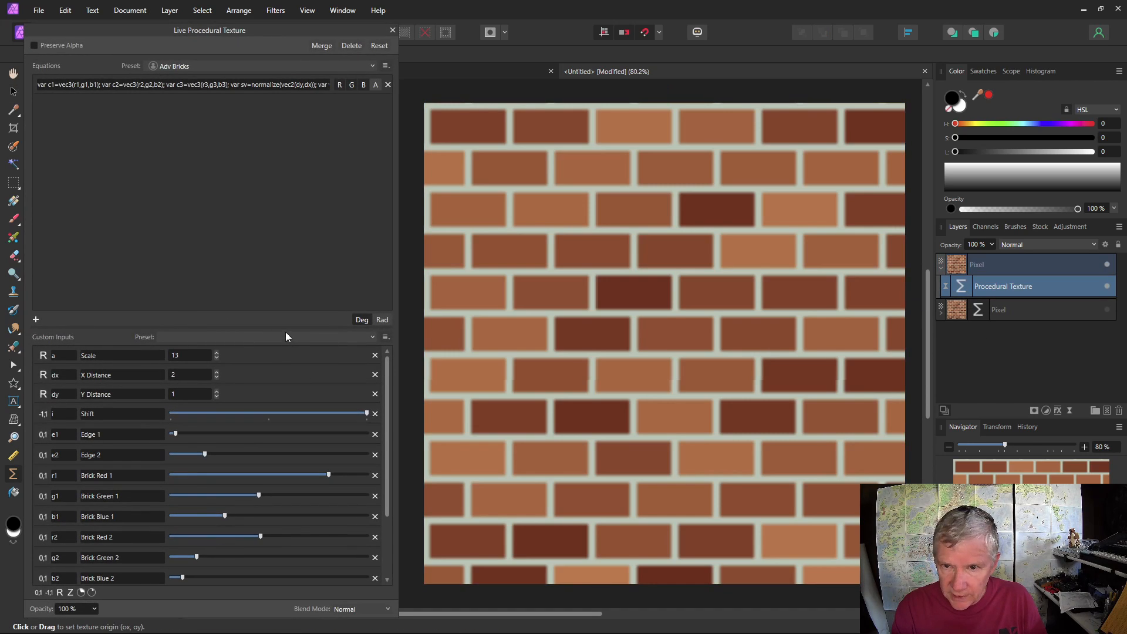
left_click_drag(289, 327, 255, 185)
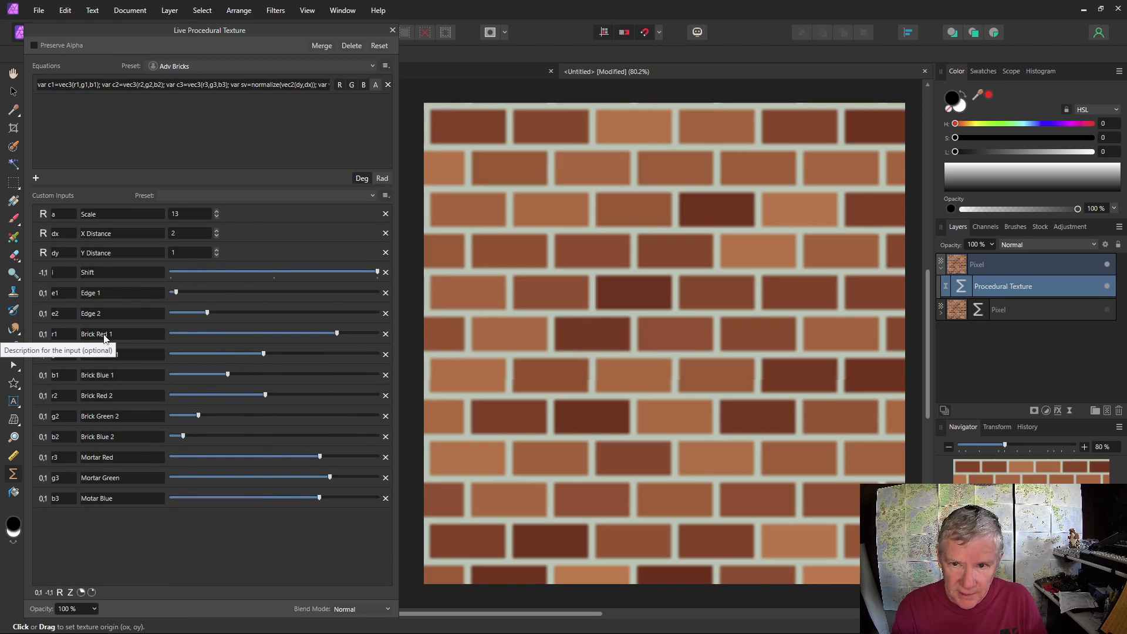
left_click_drag(265, 354, 322, 354)
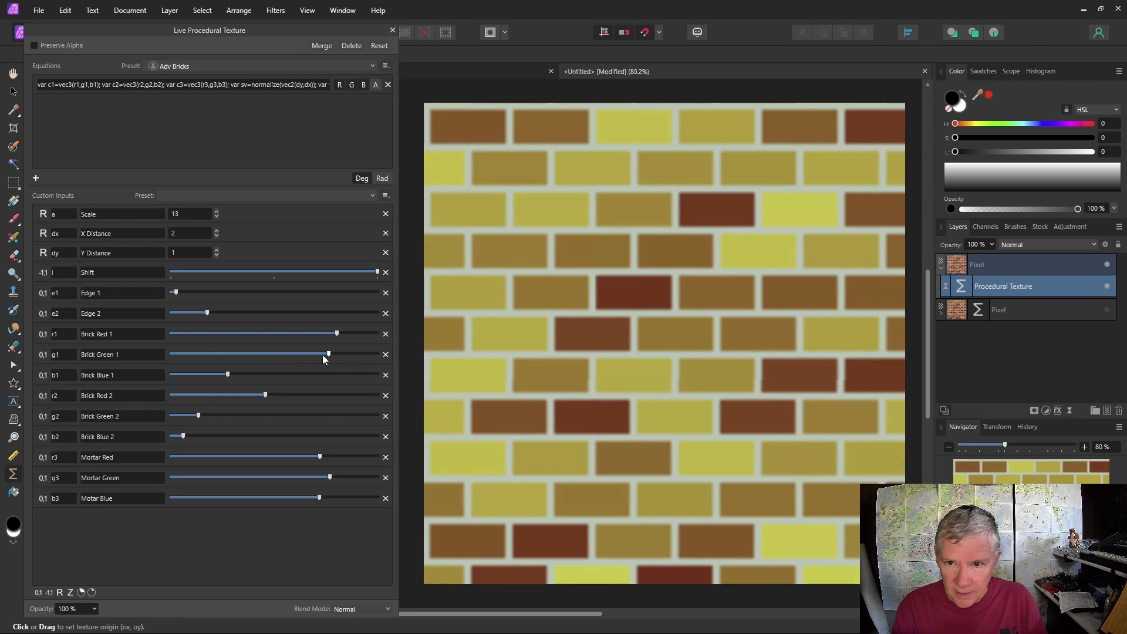
left_click_drag(317, 355, 363, 338)
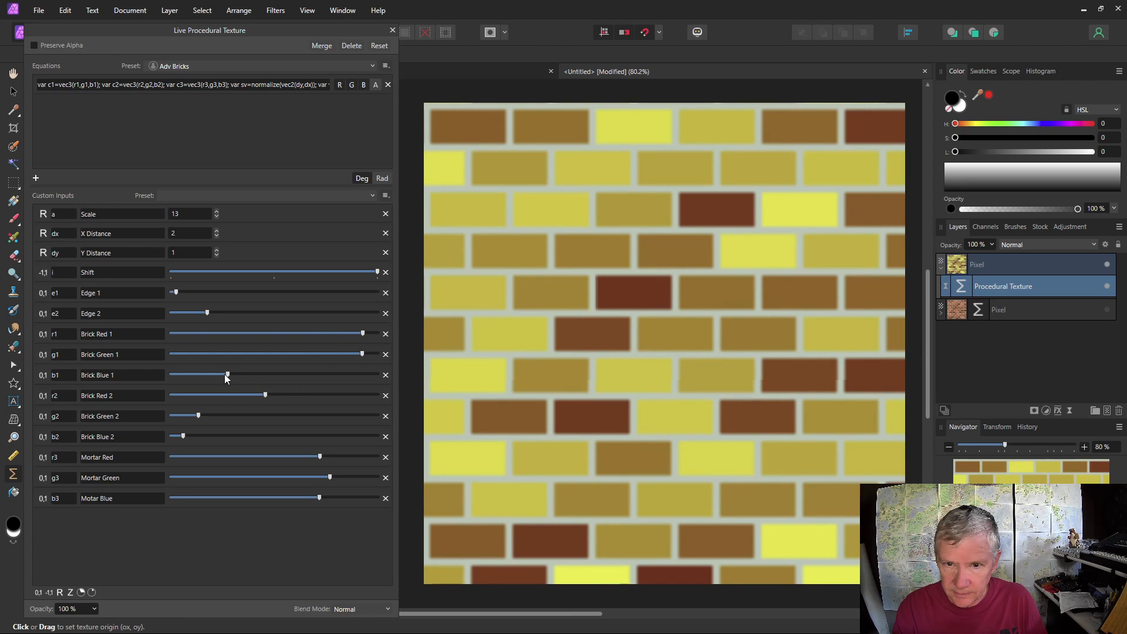
left_click_drag(228, 375, 363, 374)
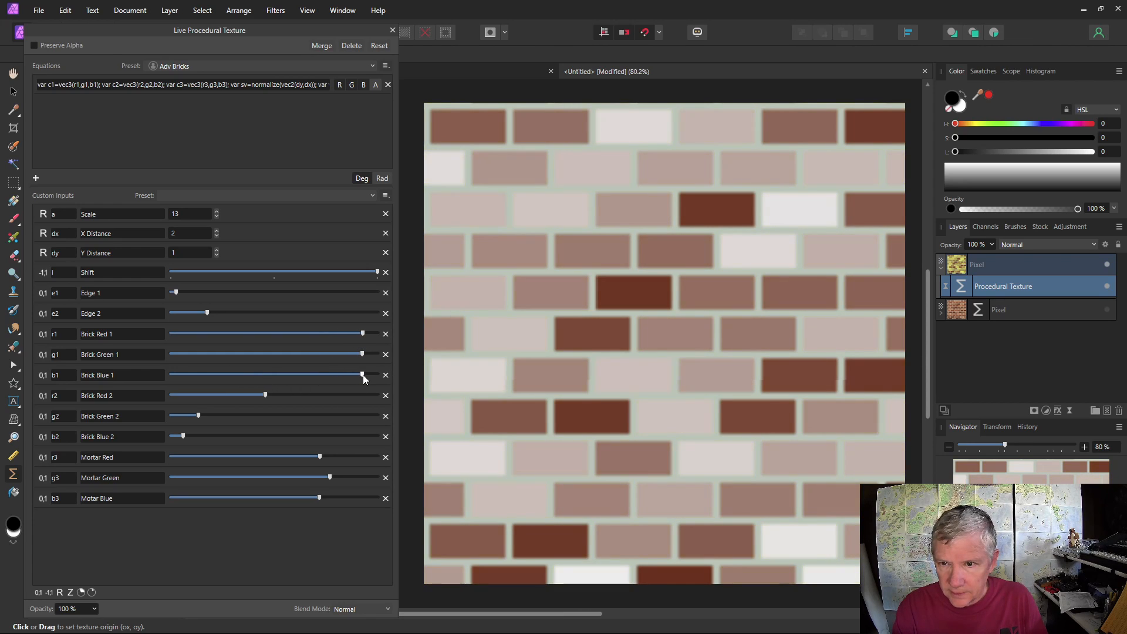
Step: Set the first brick colour's red, green and blue to maximum and raise the second brick colour's channels to a light grey
left_click_drag(265, 395, 332, 400)
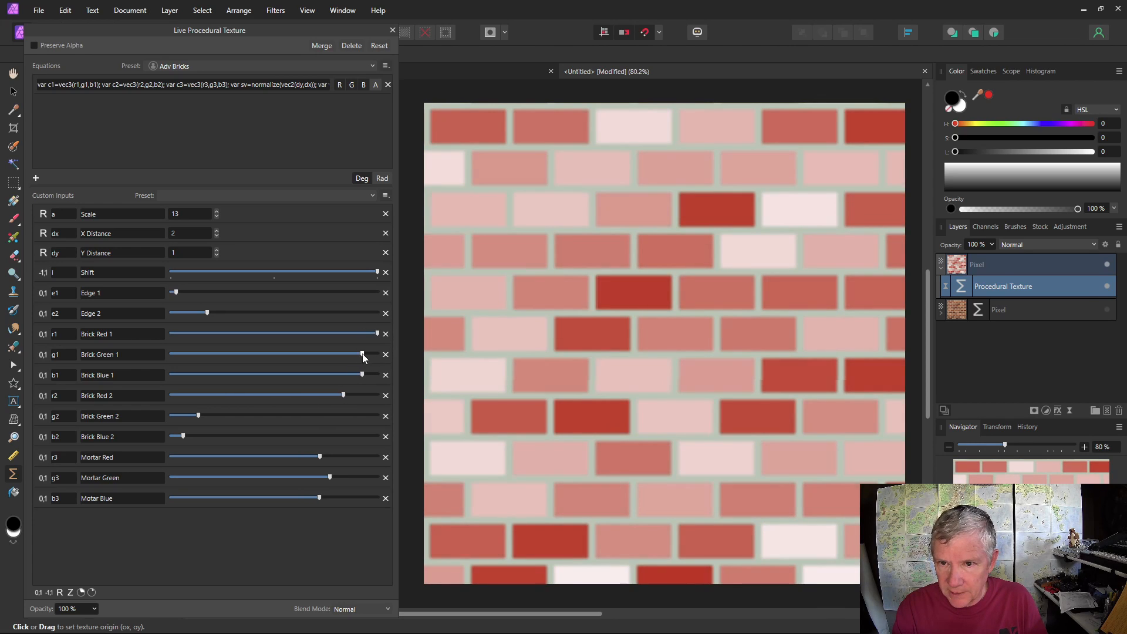
left_click_drag(362, 355, 397, 380)
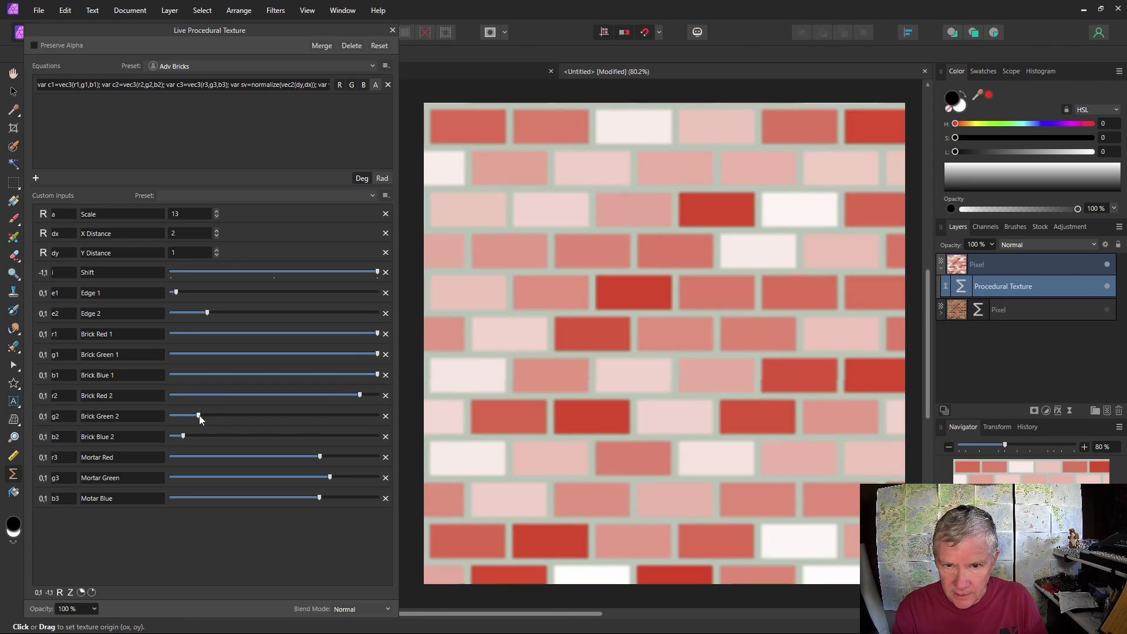
left_click_drag(198, 415, 361, 417)
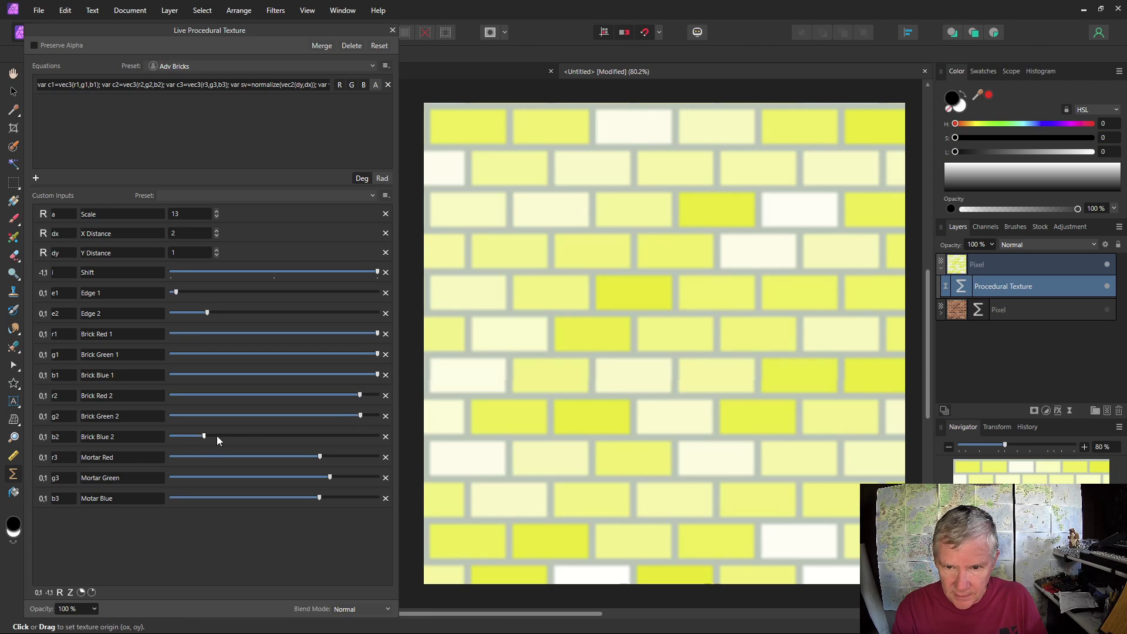
left_click_drag(216, 437, 356, 399)
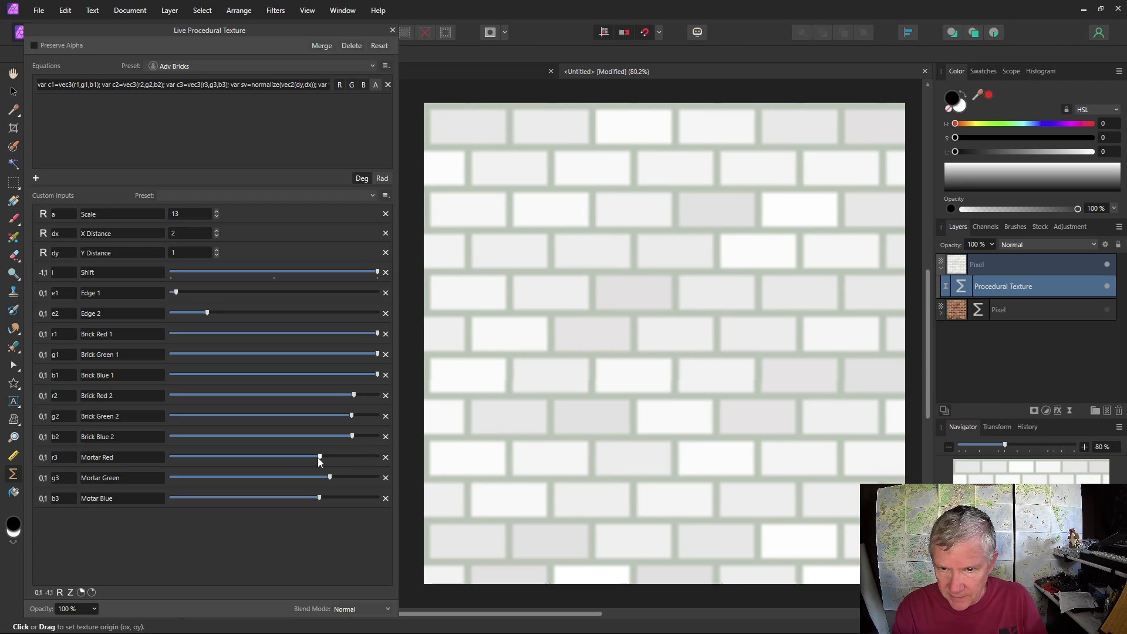
Step: Lower the mortar's red, green and blue inputs to their minimum for black mortar
left_click_drag(318, 457, 144, 468)
left_click_drag(330, 477, 113, 480)
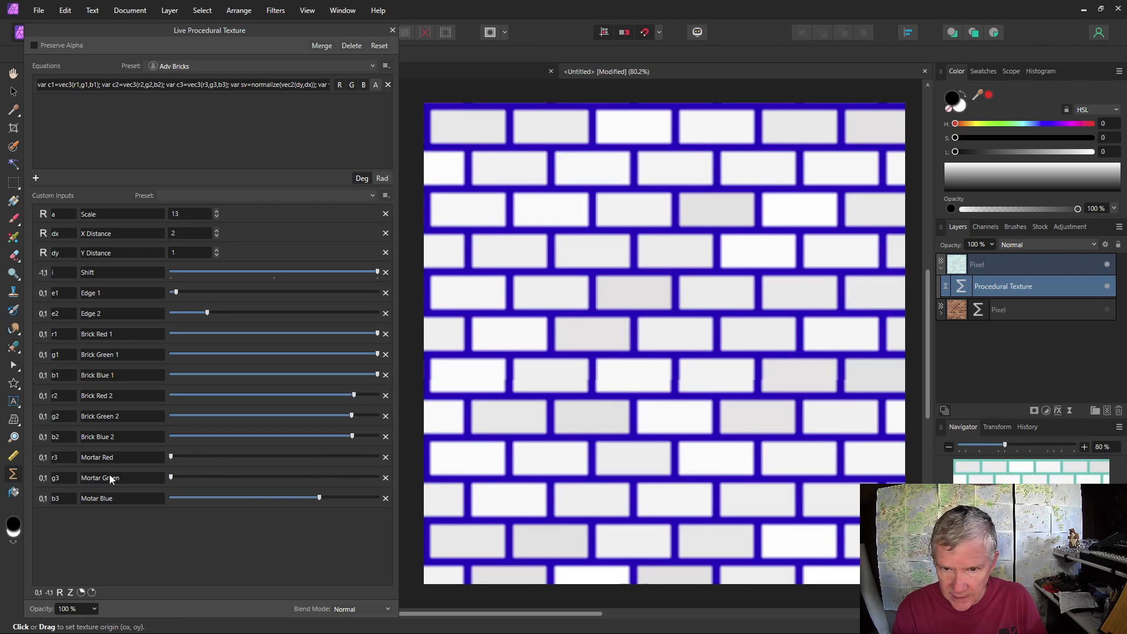
left_click_drag(320, 497, 85, 498)
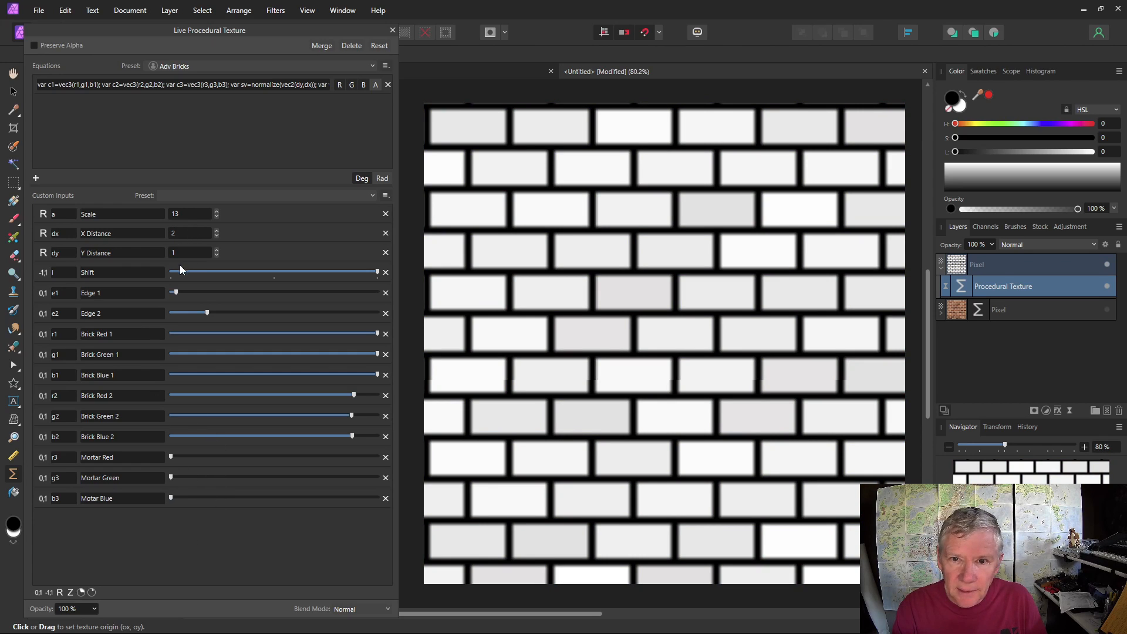
Step: Raise Edge 1 and Edge 2 slightly to widen the mortar lines, and select the upper pixel layer
left_click_drag(178, 291, 228, 314)
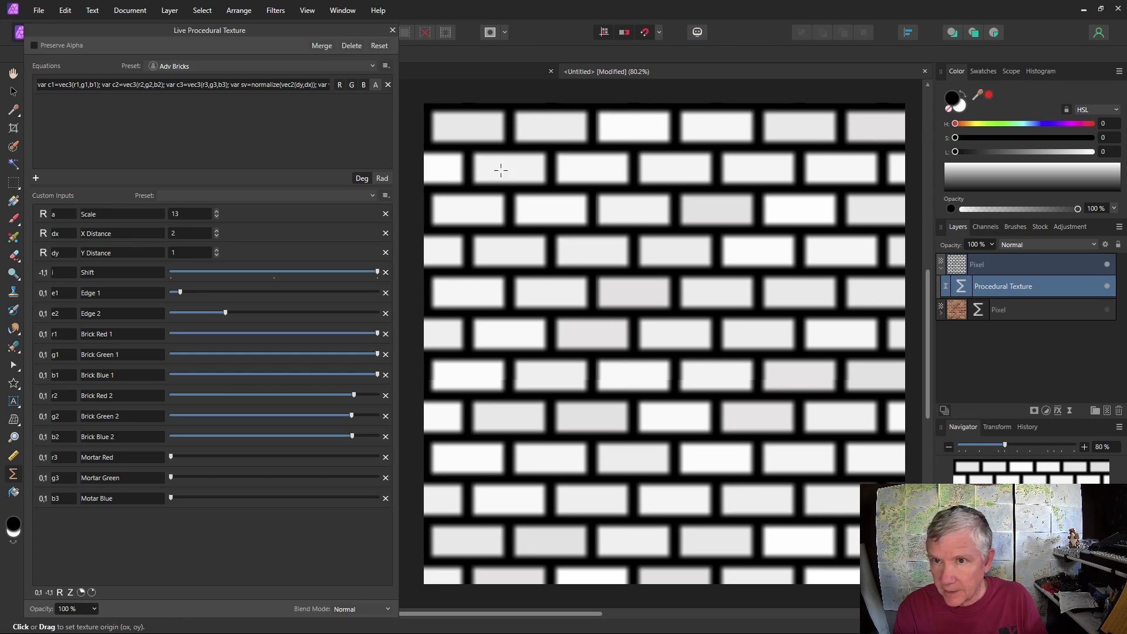
left_click(392, 31)
left_click(304, 422)
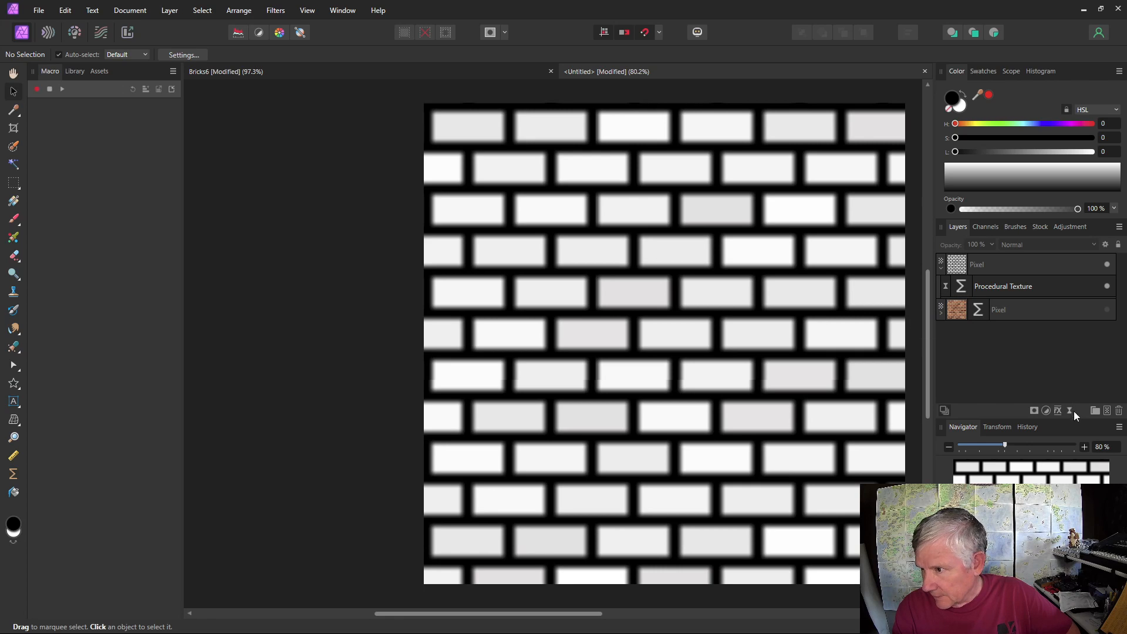
double_click(961, 285)
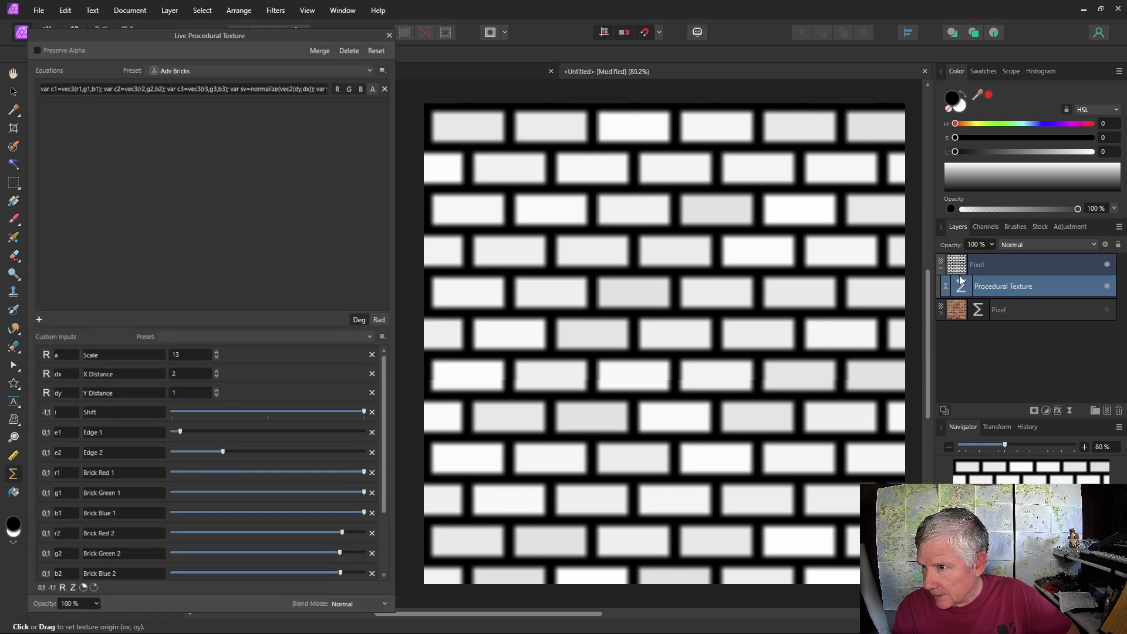
left_click(988, 273)
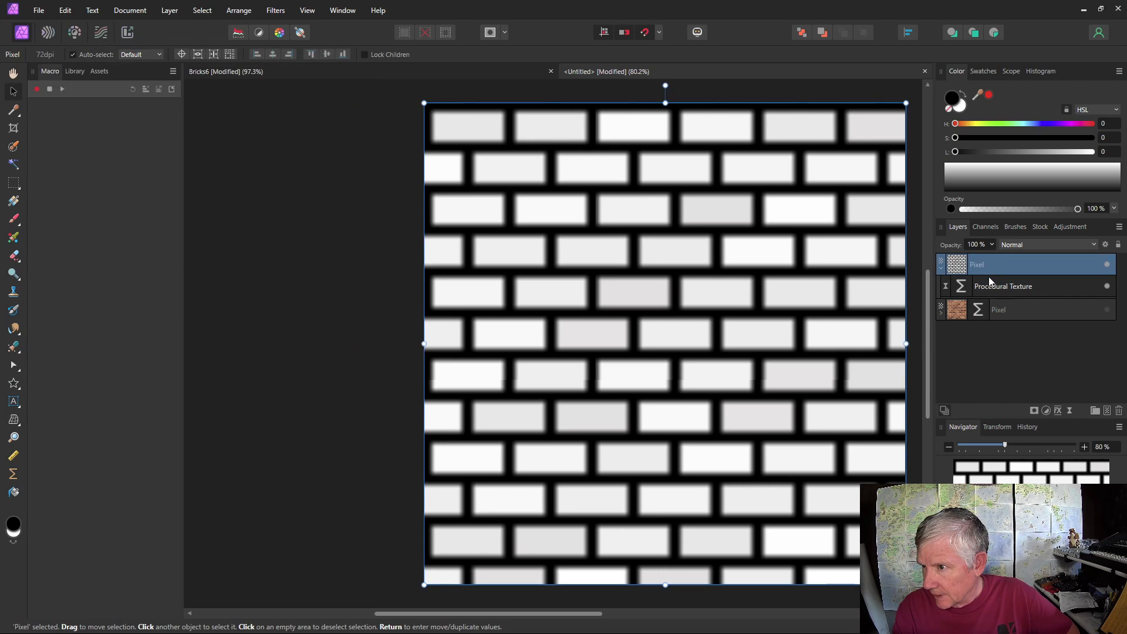
Step: Add a second live Procedural Texture filter to the upper pixel layer, with one new equation driving the red, green and blue channels
left_click(1069, 410)
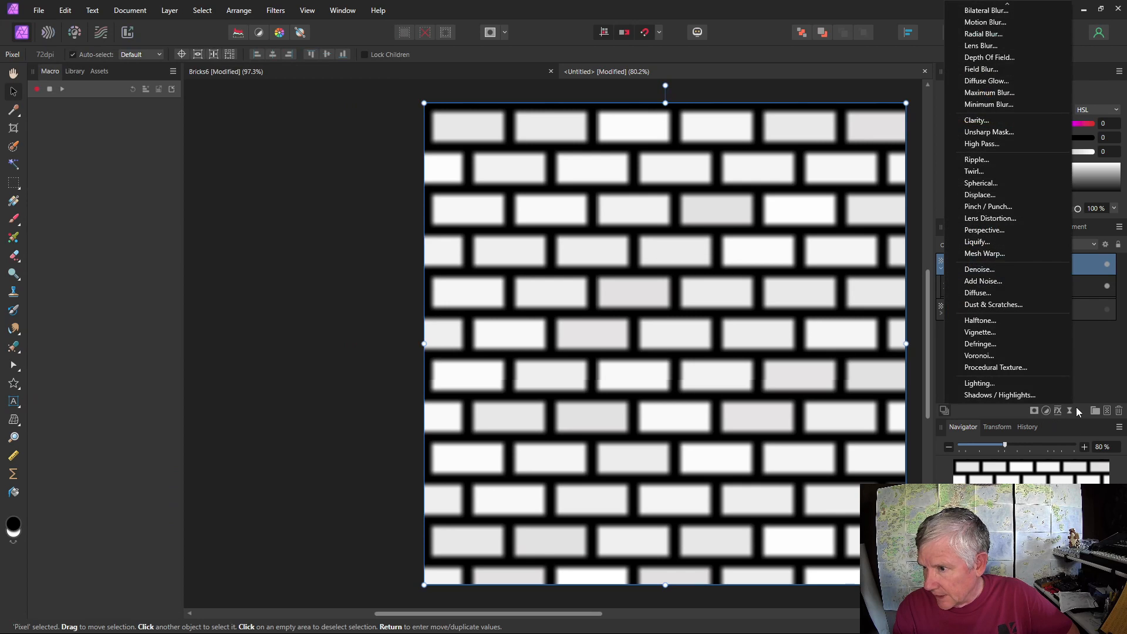
left_click(1009, 368)
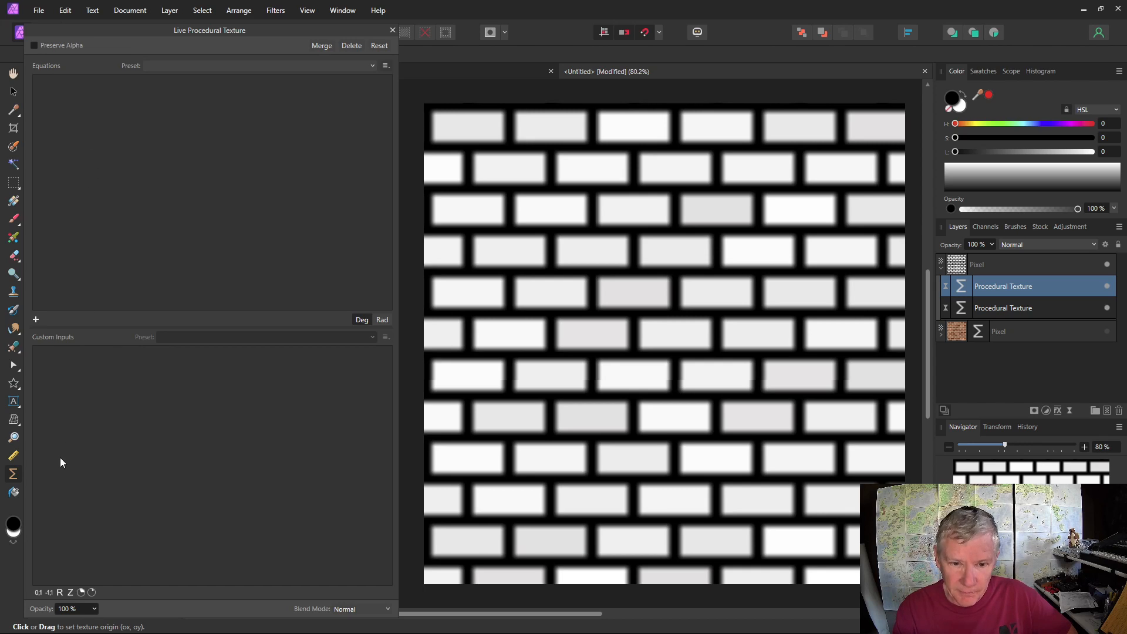
left_click(35, 320)
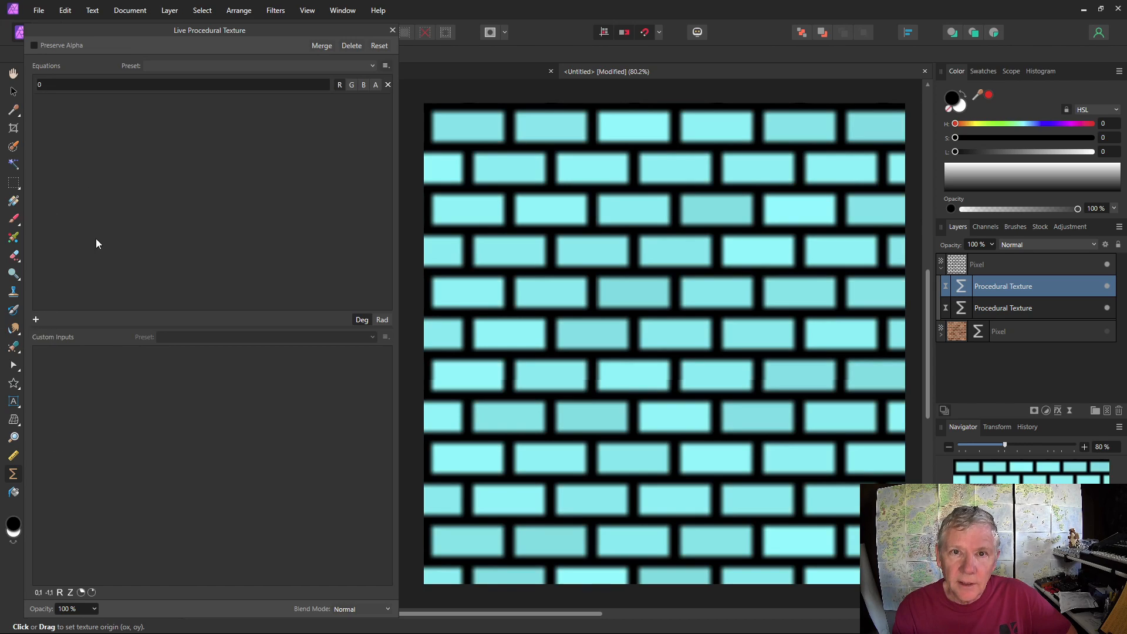
left_click(351, 86)
left_click(363, 86)
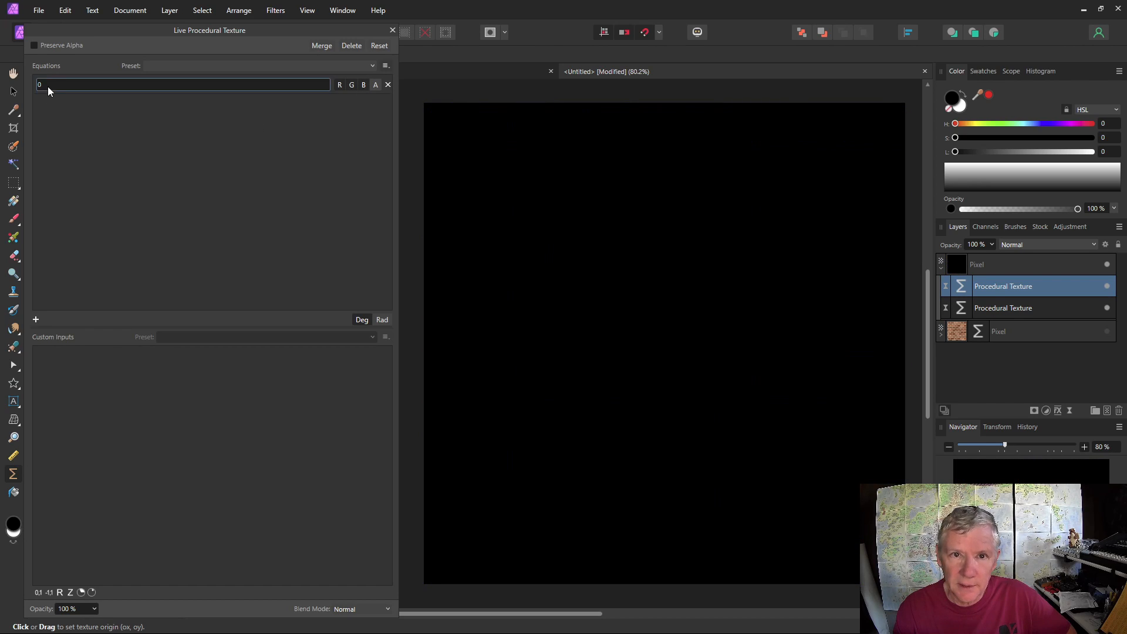
Step: Enter the Perlin noise equation "var v=vec2(rx,ry)*a/w; perlin(v,11,s)" for the new texture
left_click(47, 87)
type("v")
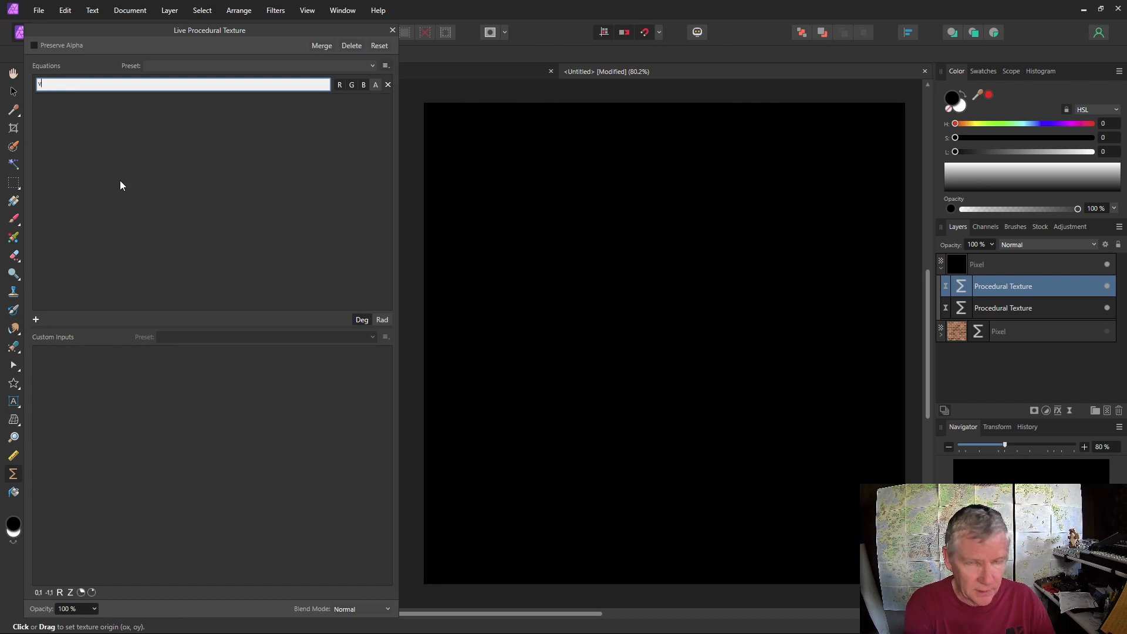
type("a")
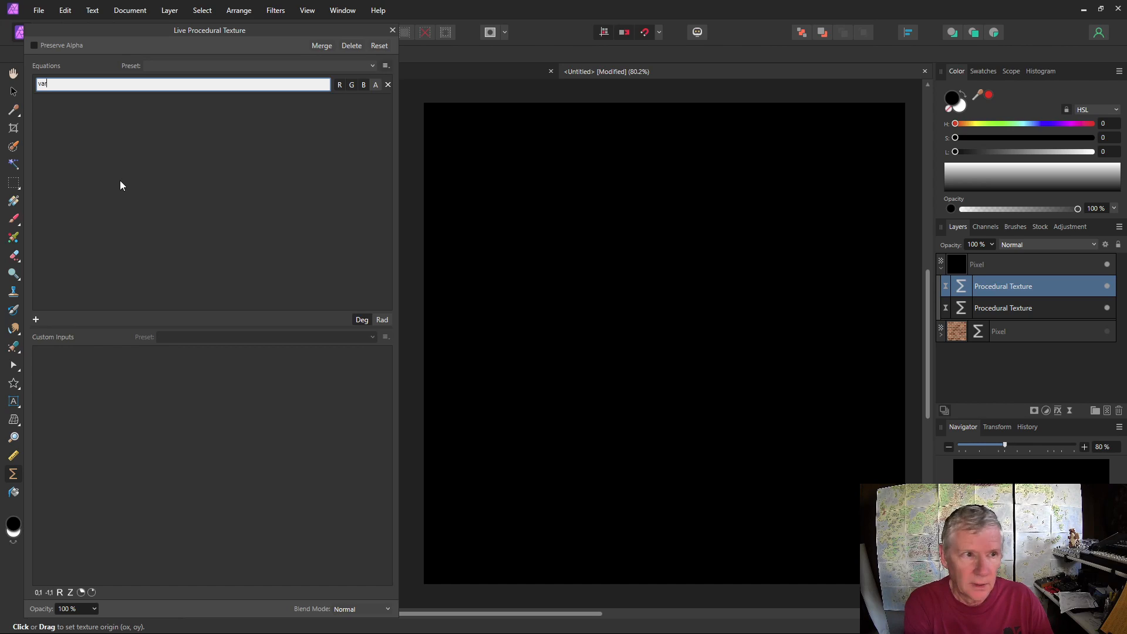
type("r vec2")
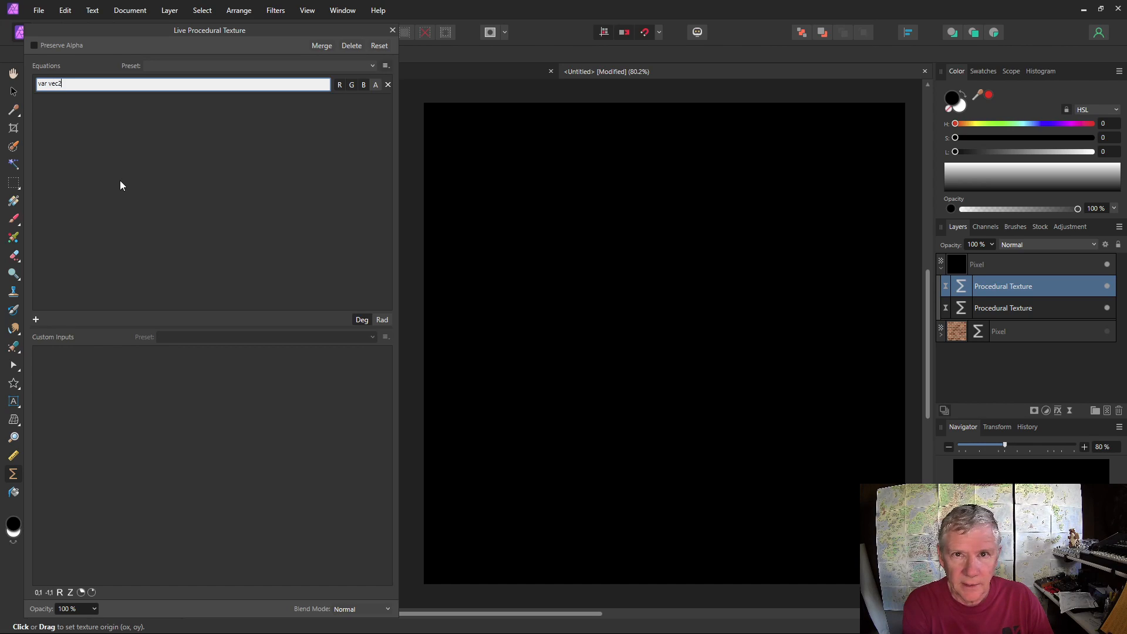
type("(rx,r")
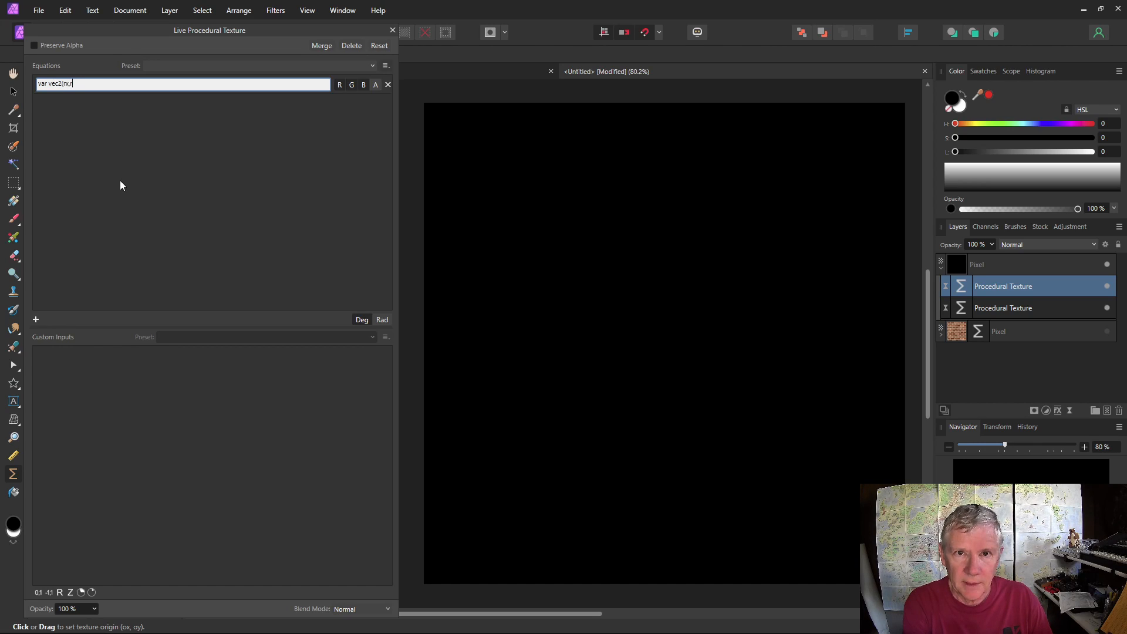
type("y)*")
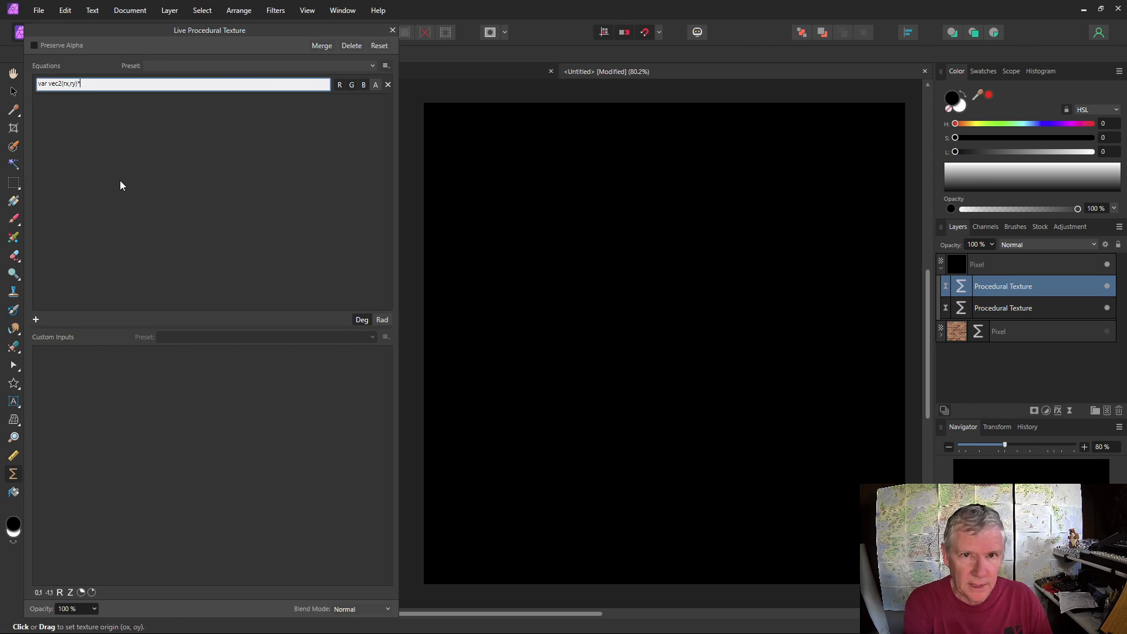
type("a/w")
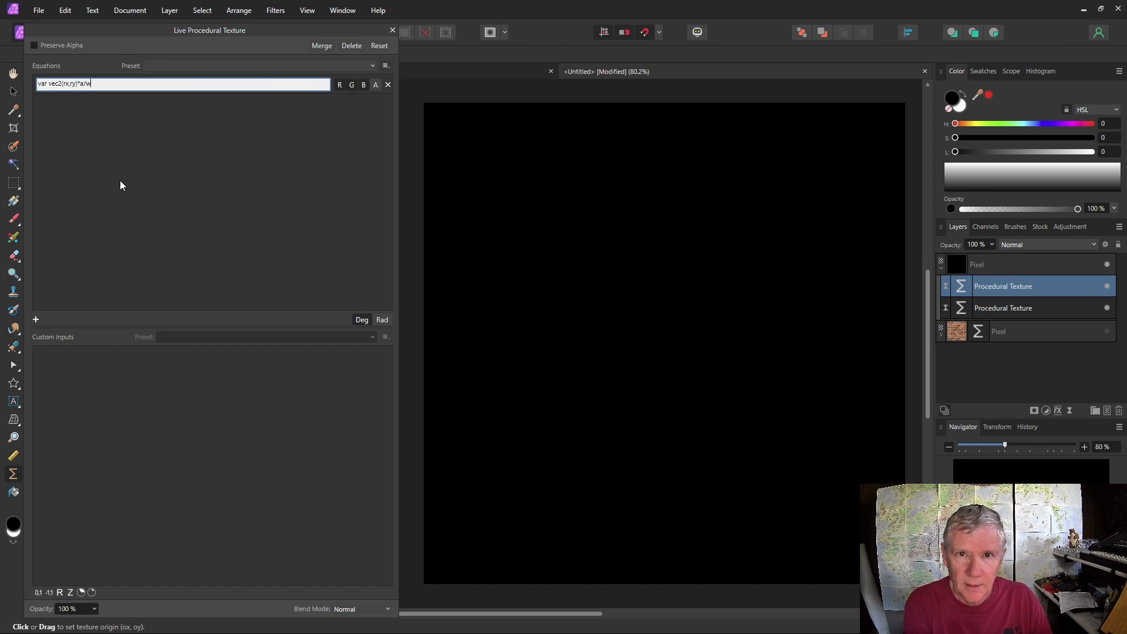
type(";")
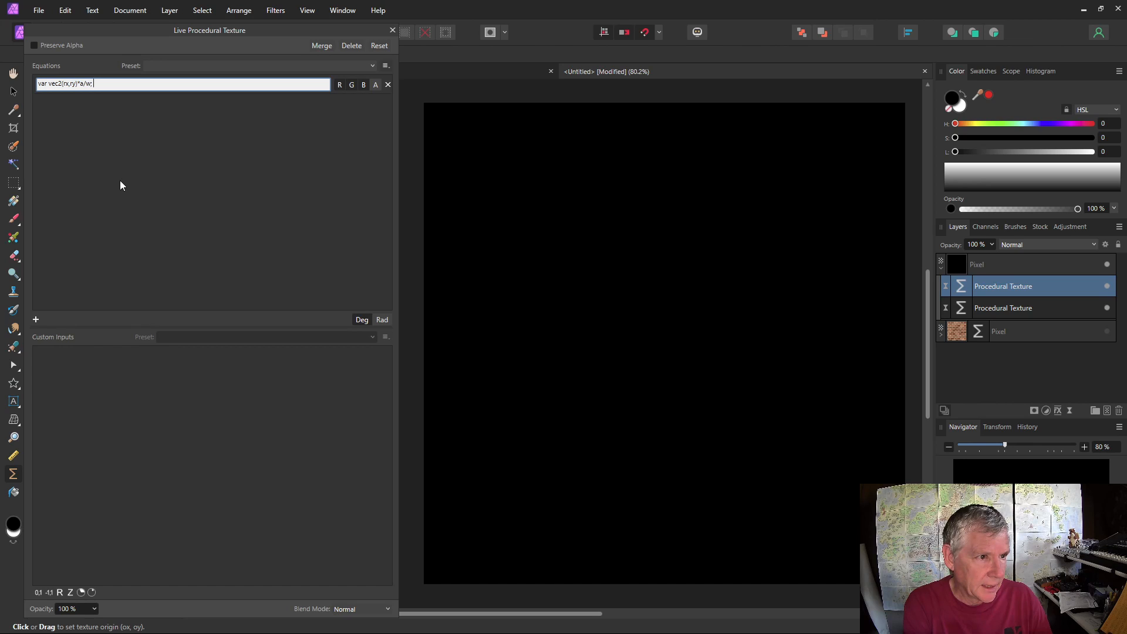
type(" perlin")
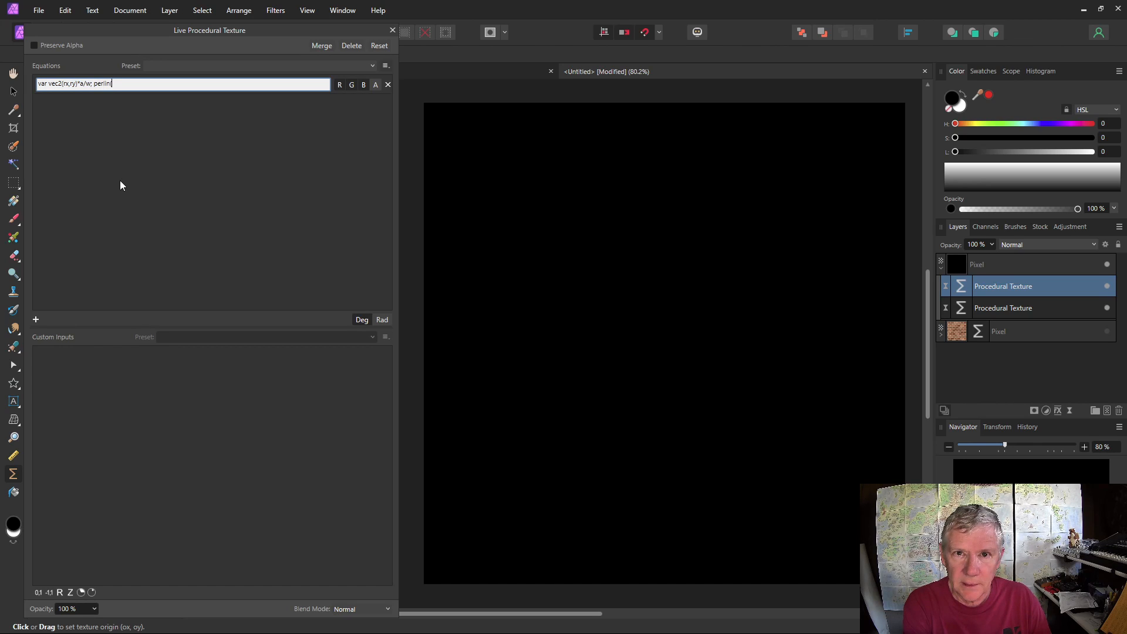
type("(v")
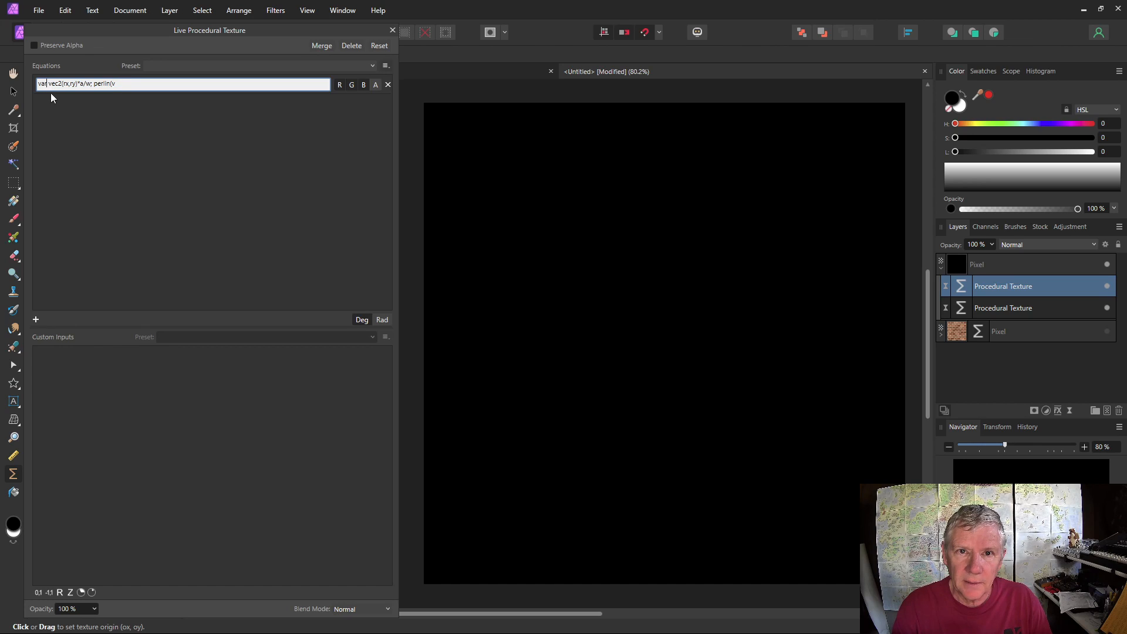
type(" v=")
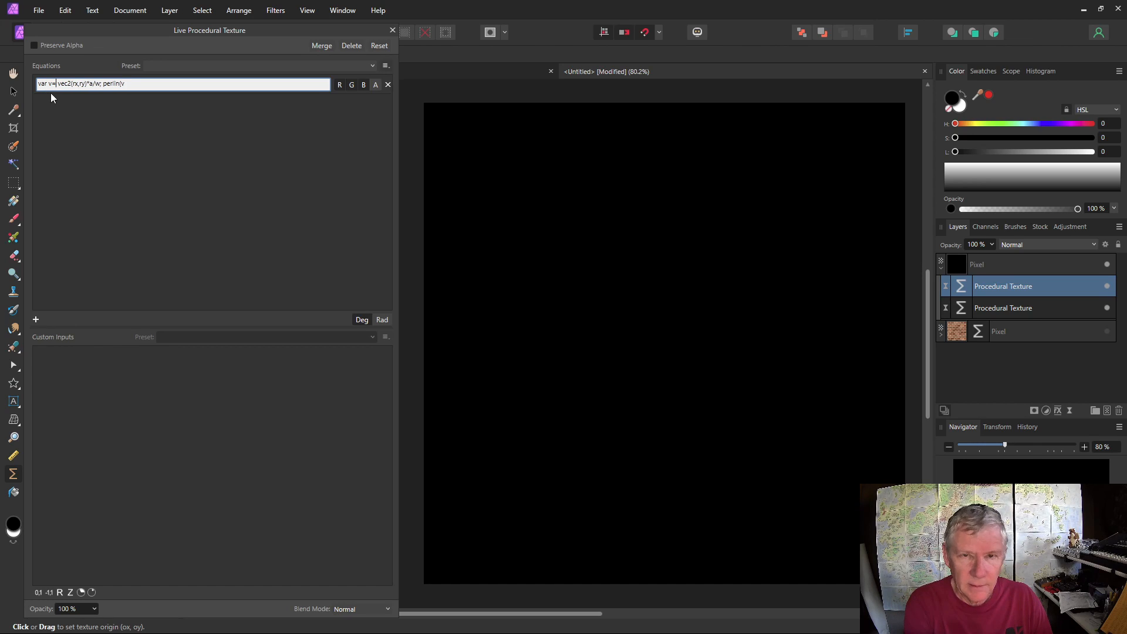
key("Delete")
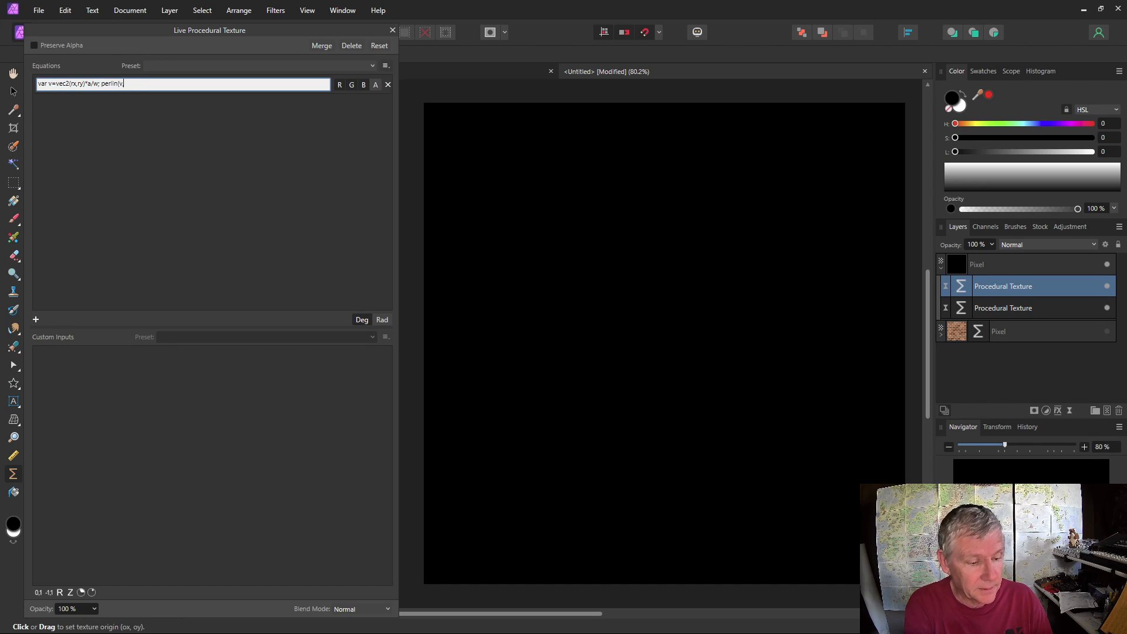
type(",11")
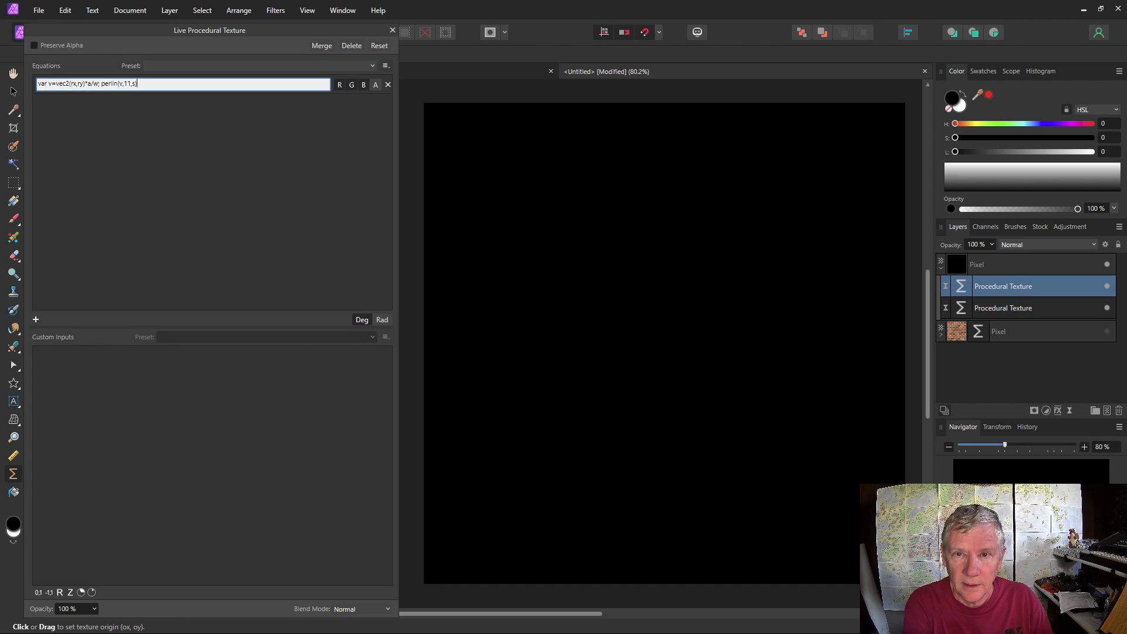
type(",s)")
key("Return")
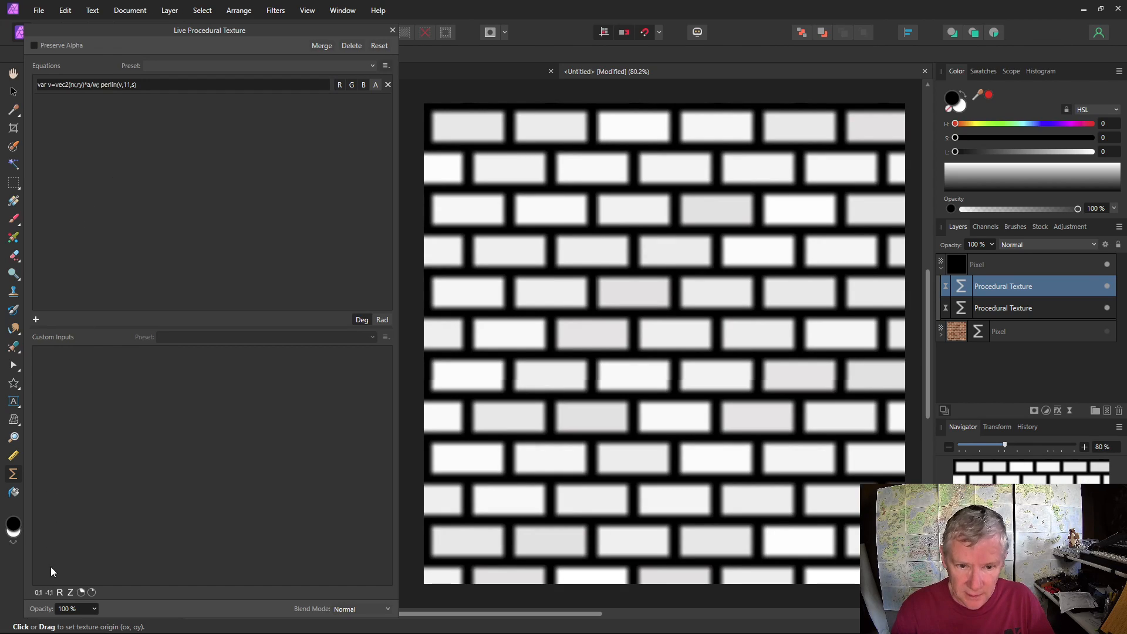
Step: Add a real-number custom input a with value 10 and a 0-to-1 custom input renamed s
left_click(60, 592)
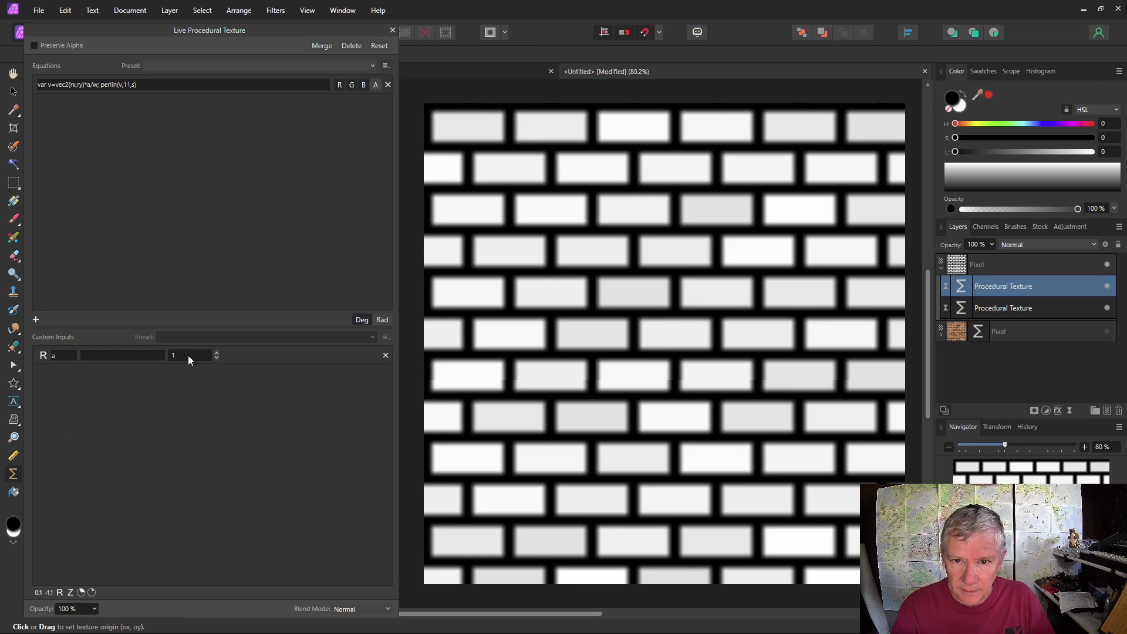
type("10")
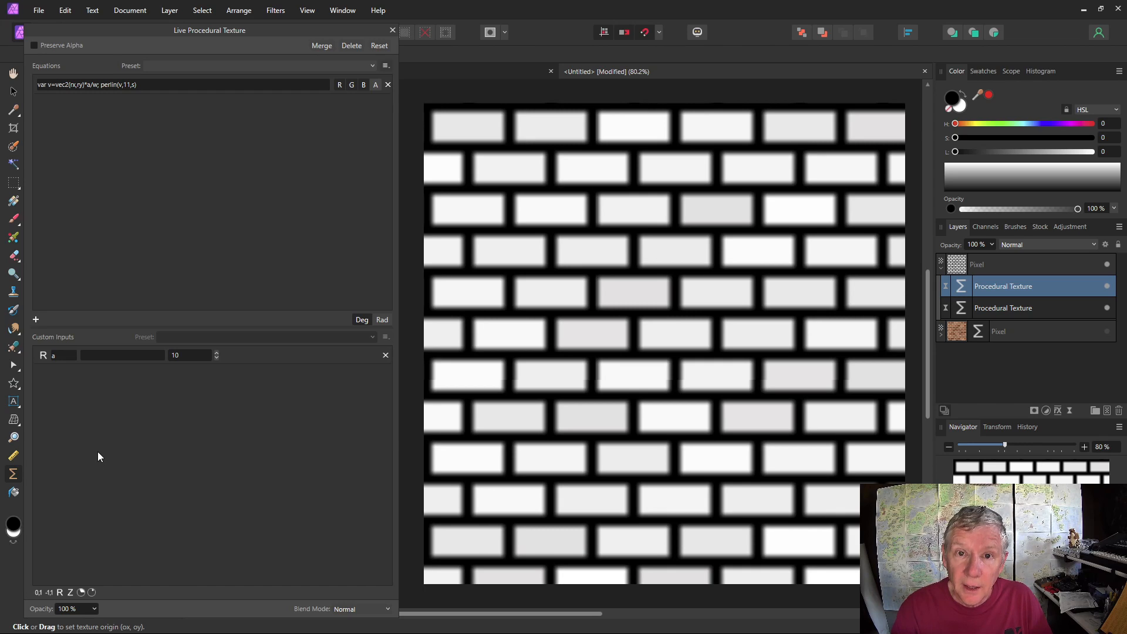
left_click(39, 593)
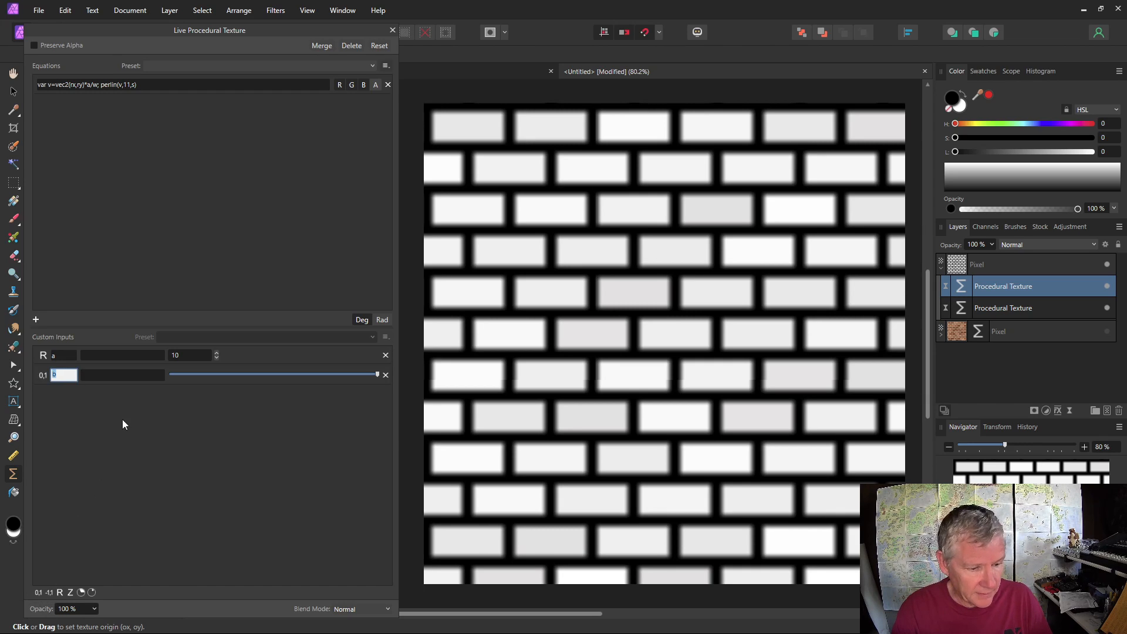
type("s")
key("Return")
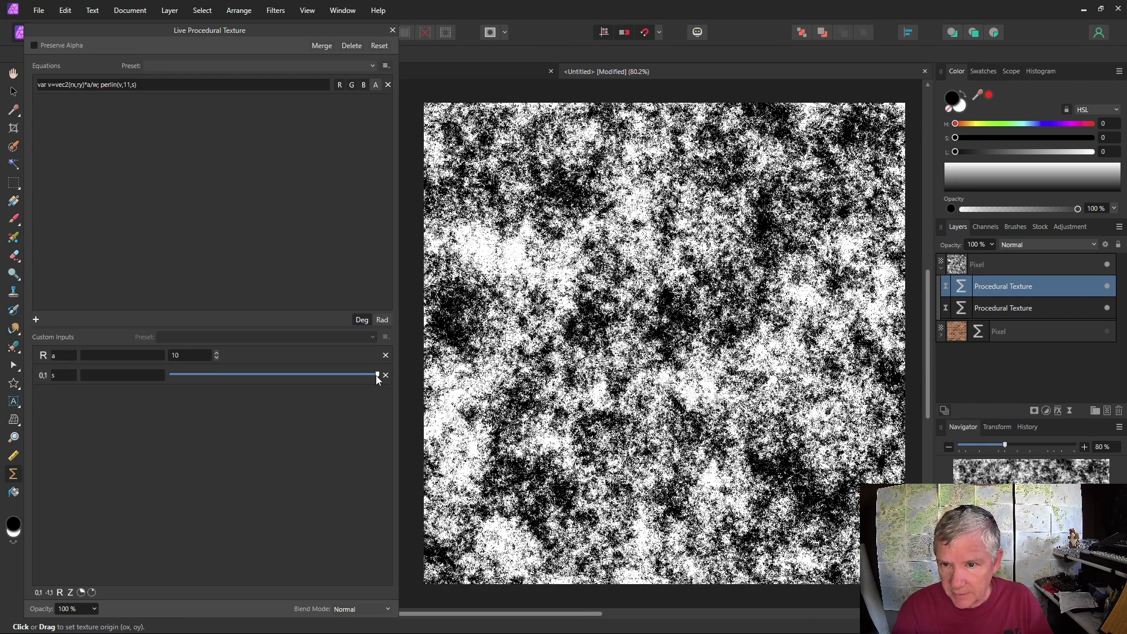
Step: Lower input s to about half for softer noise, and set input a to 30 after trying 50
left_click_drag(375, 377, 276, 379)
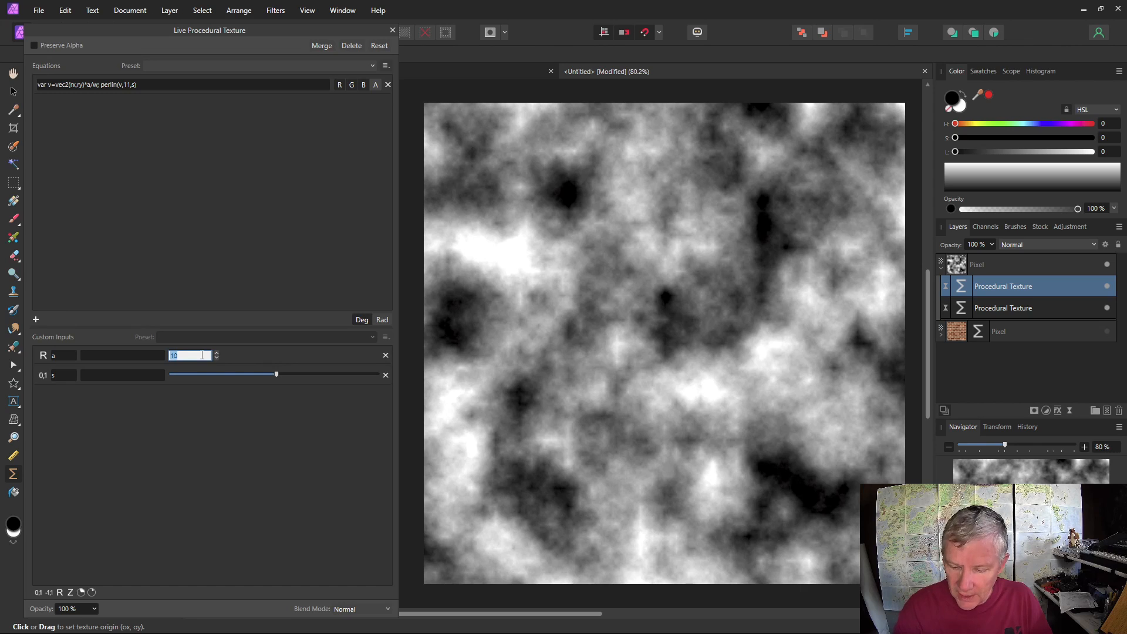
type("50")
key("Return")
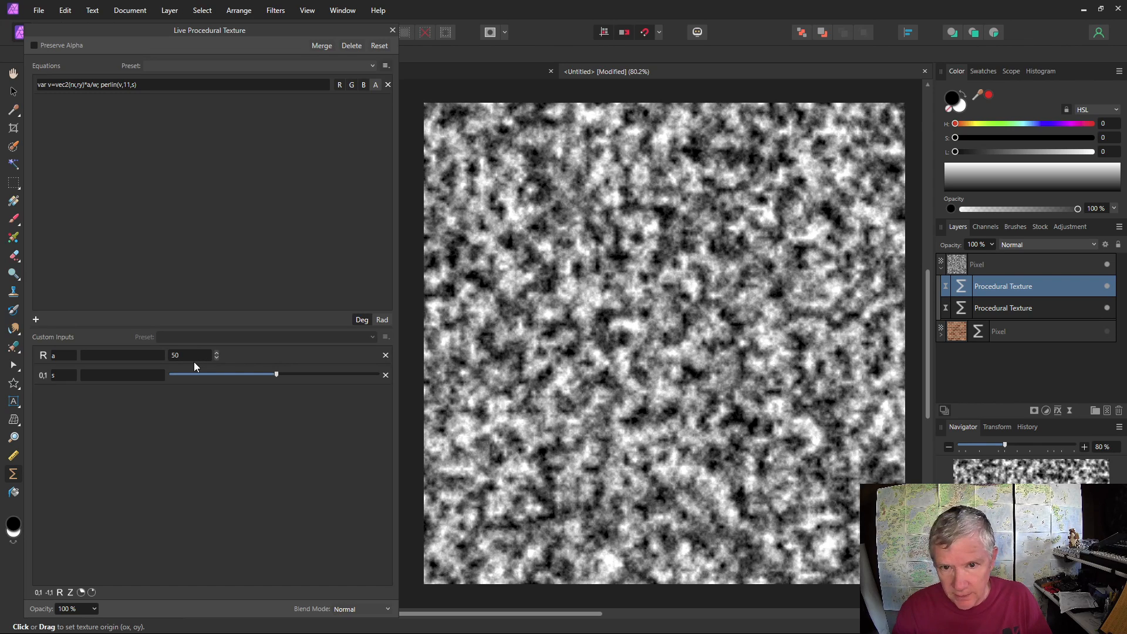
type("30")
key("Return")
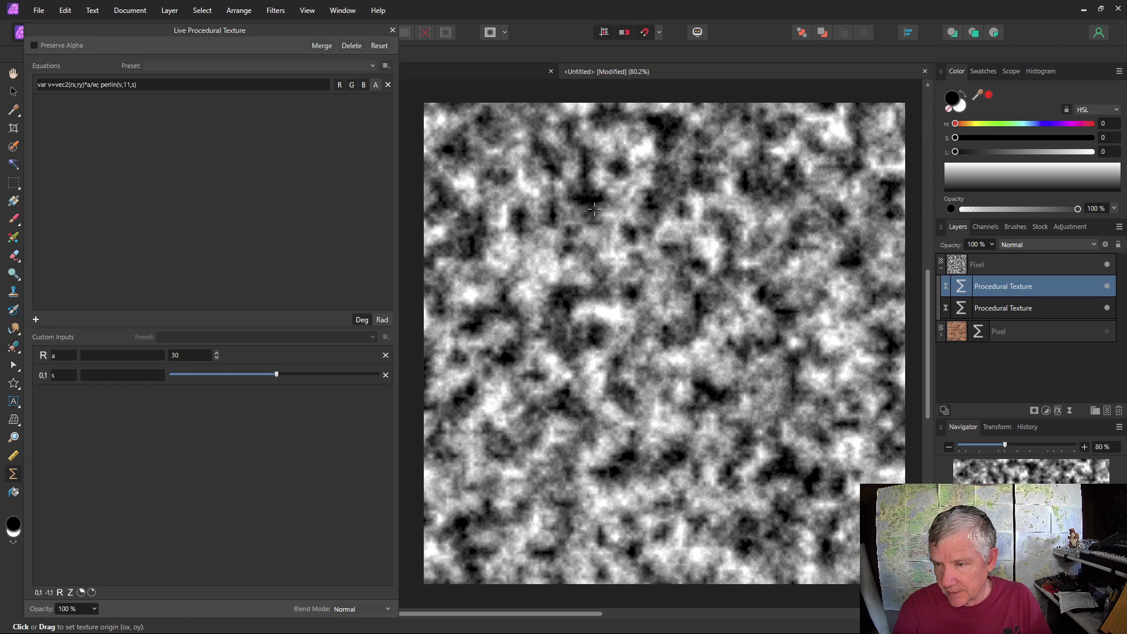
Step: Add another 0-to-1 custom input renamed i, plus a -1-to-1 custom input c
left_click(38, 592)
left_click(49, 593)
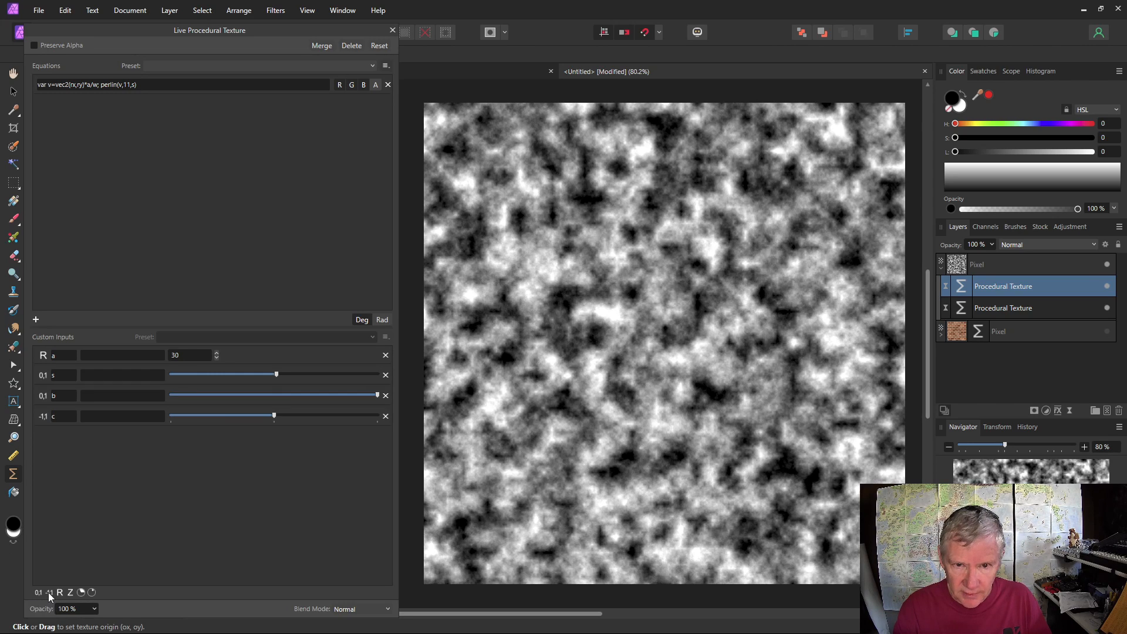
type("i")
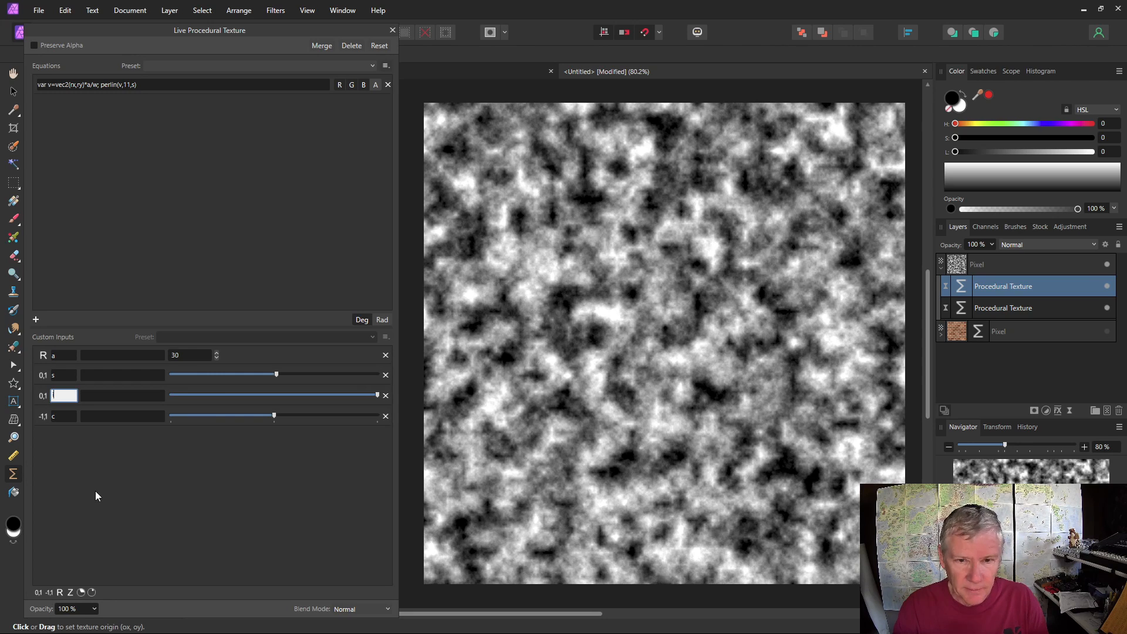
key("Return")
Step: Describe custom input a as "Scale" and input s as "Smooth"
left_click(111, 355)
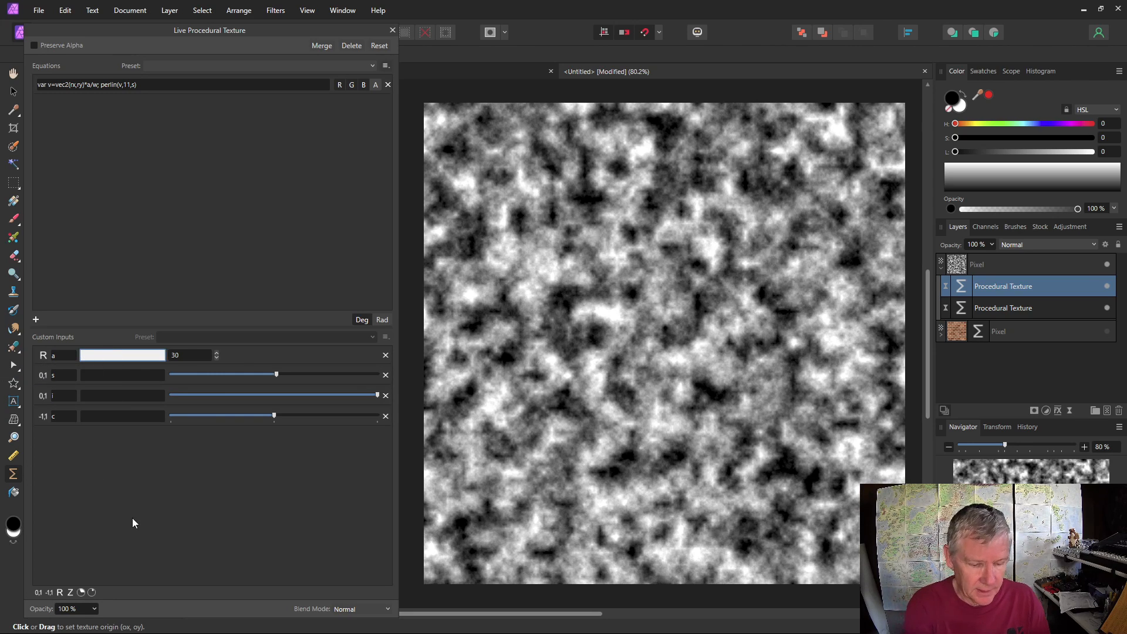
type("Scale")
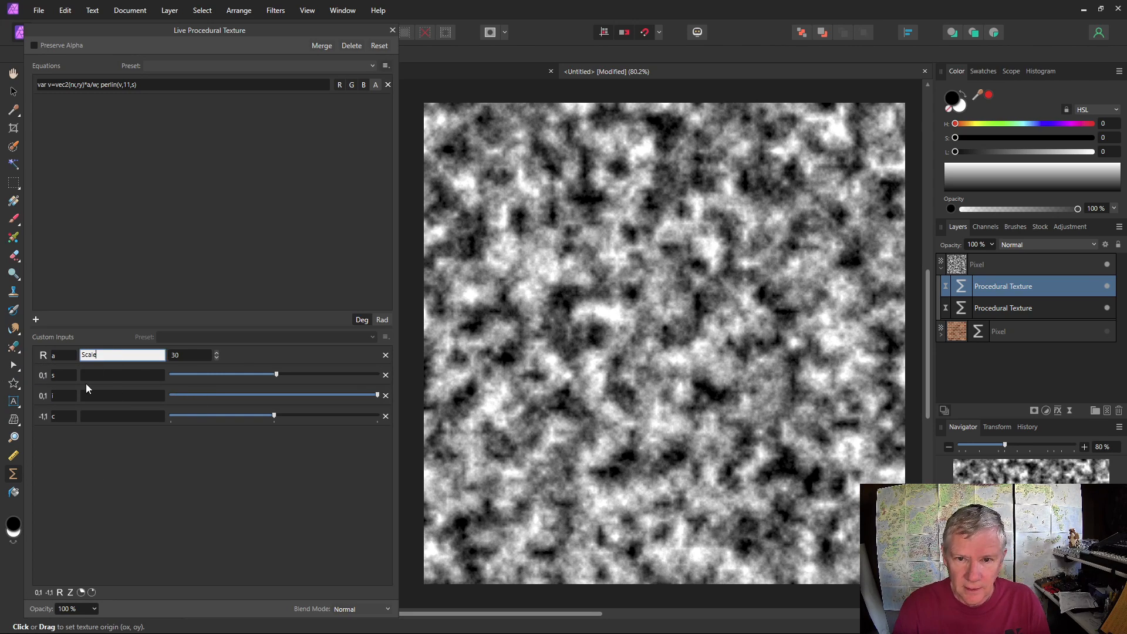
left_click(85, 379)
type("S")
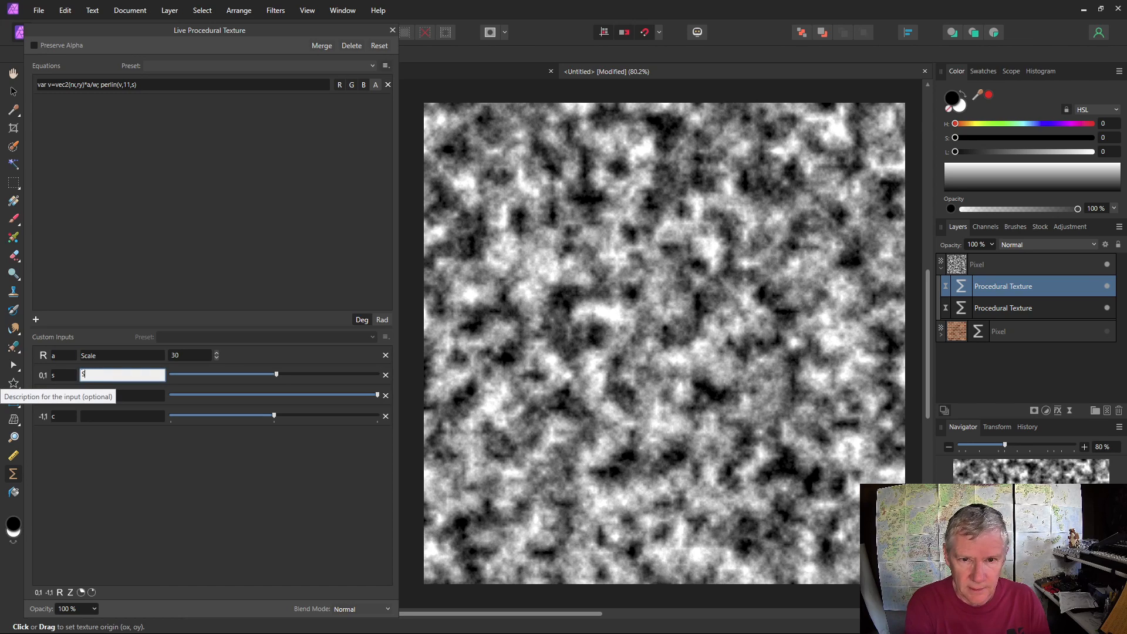
type("mooth")
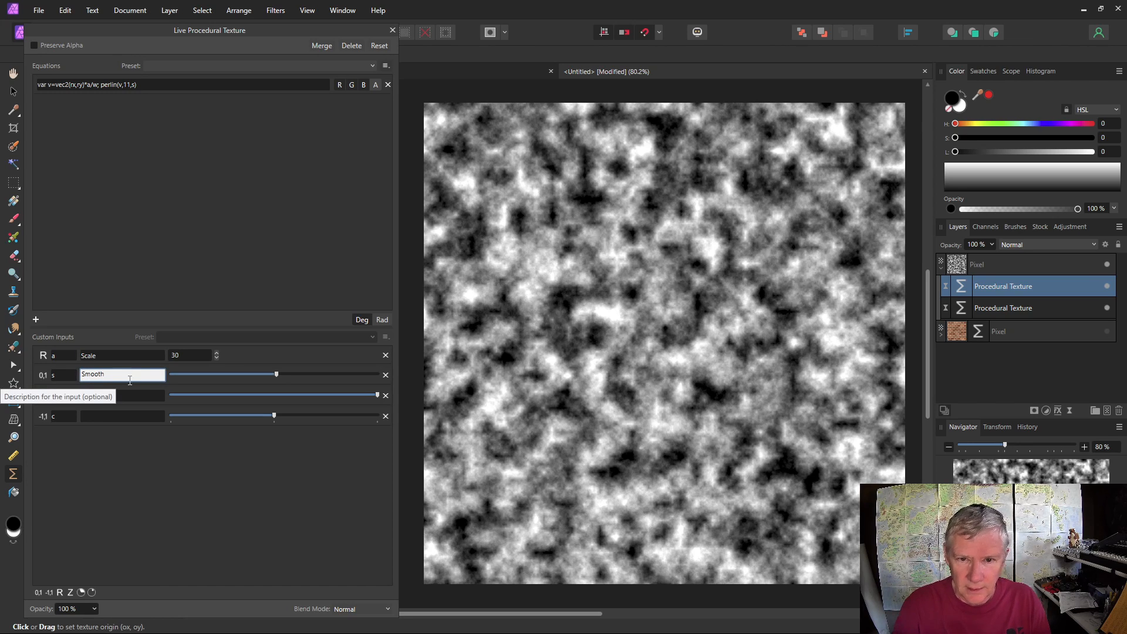
Step: Describe the second 0-to-1 input as "Fader" and the -1-to-1 input c as "Offset"
key("Tab")
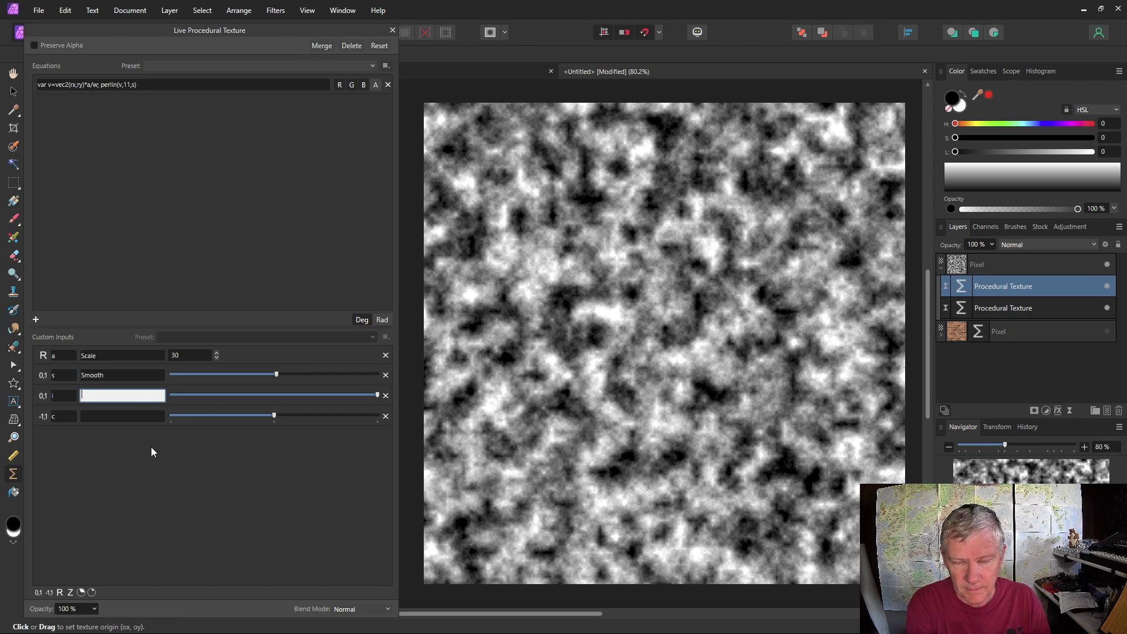
type("Fader")
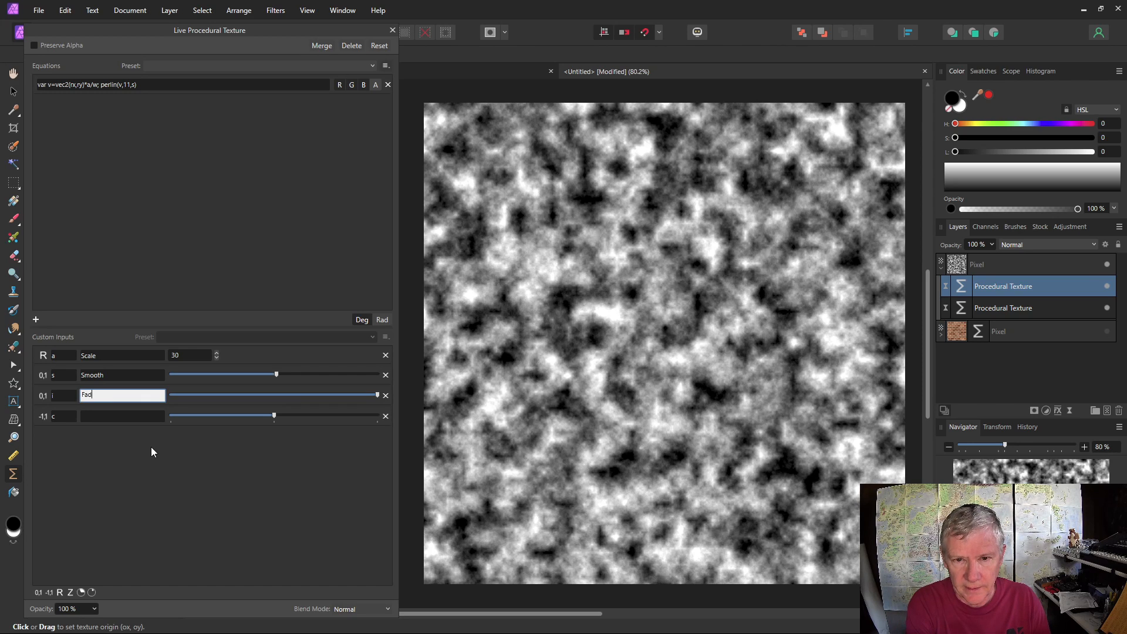
left_click(117, 415)
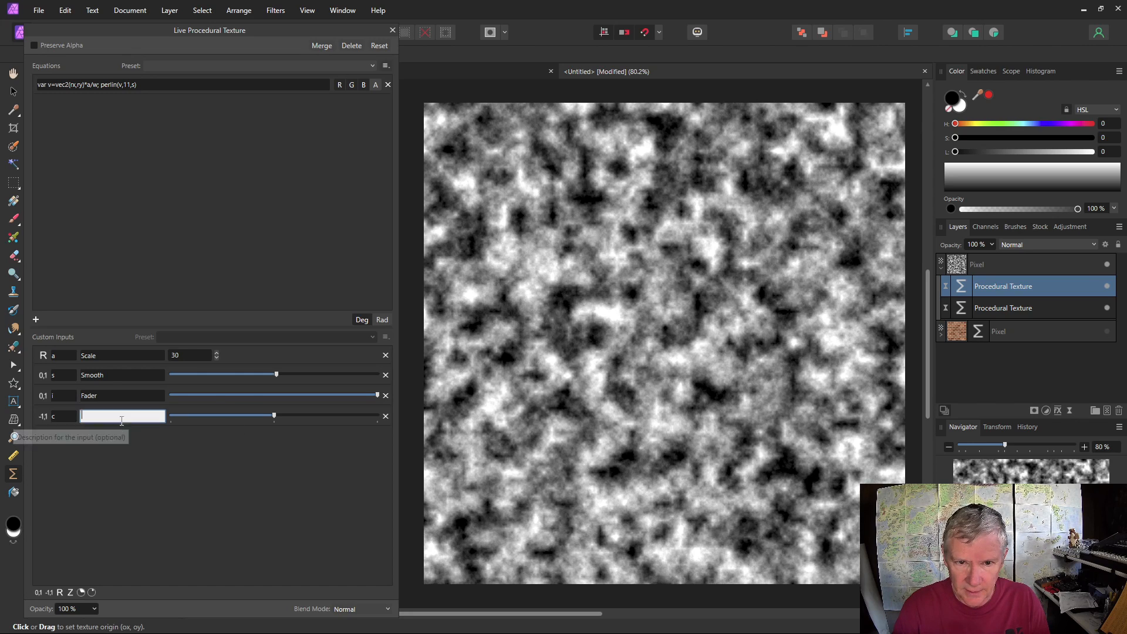
type("o")
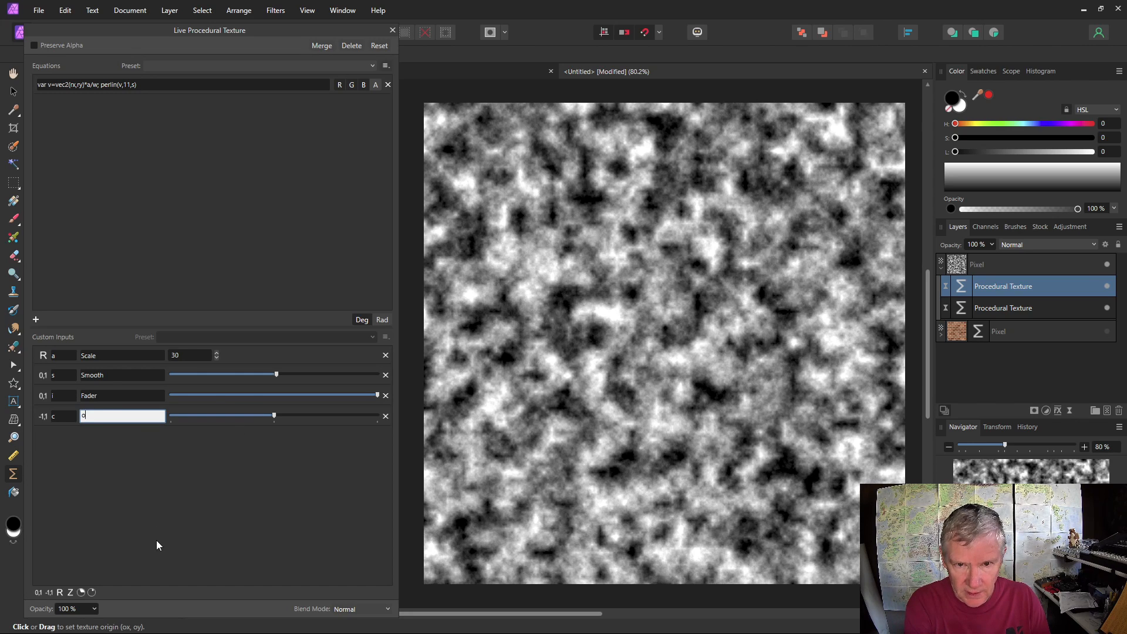
key("BackSpace")
type("Offset")
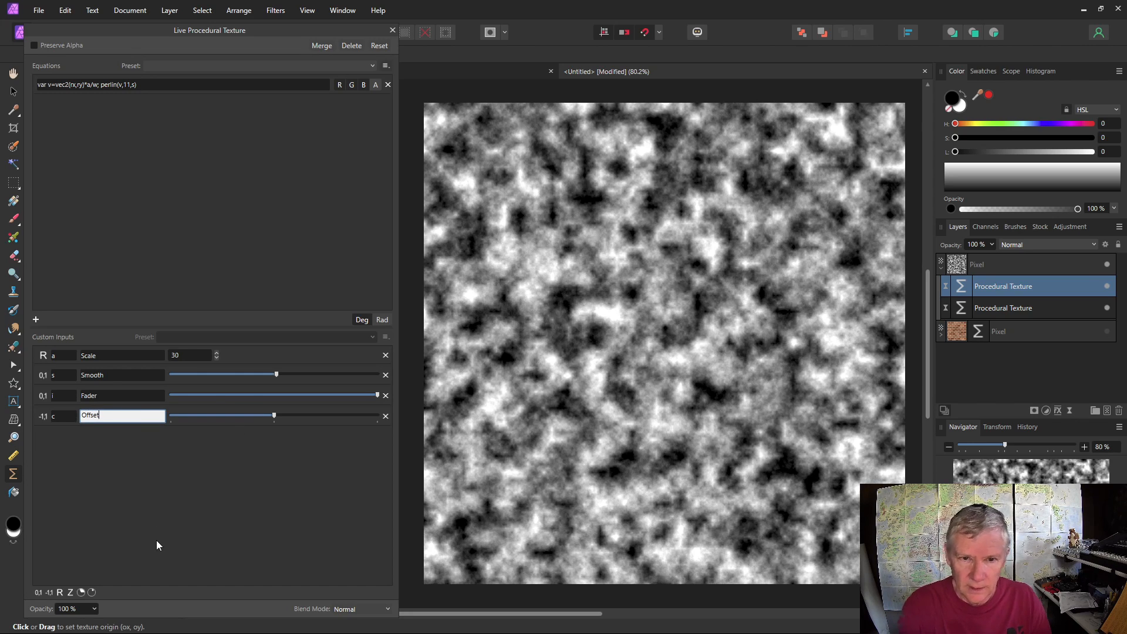
Step: Rename the Offset custom input from c to of
left_click(70, 414)
type("o")
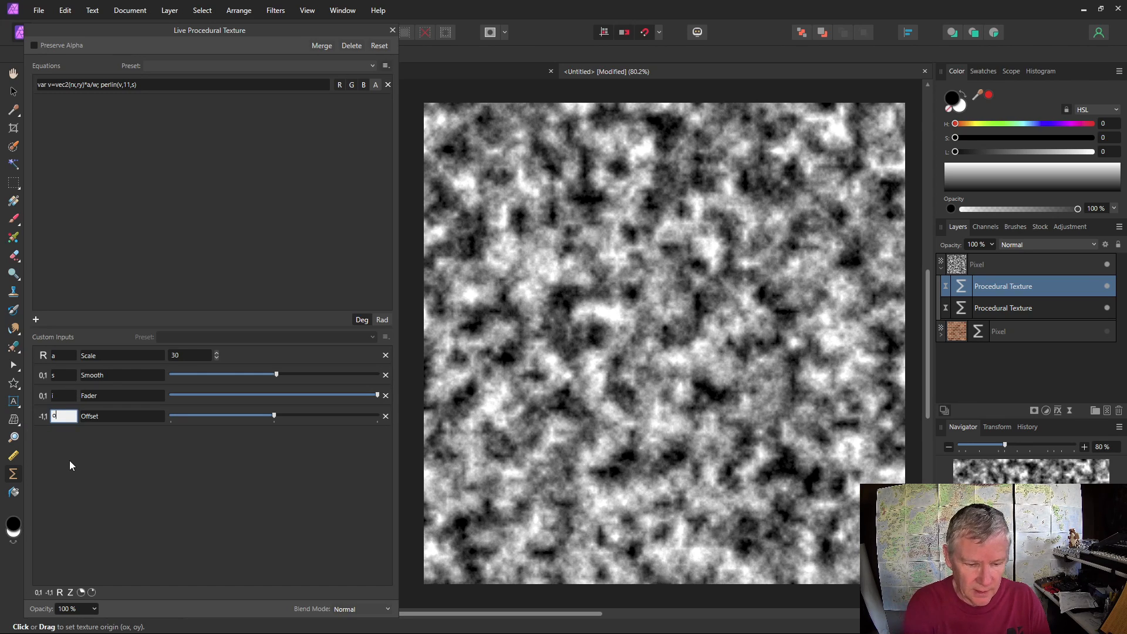
type("f")
key("Return")
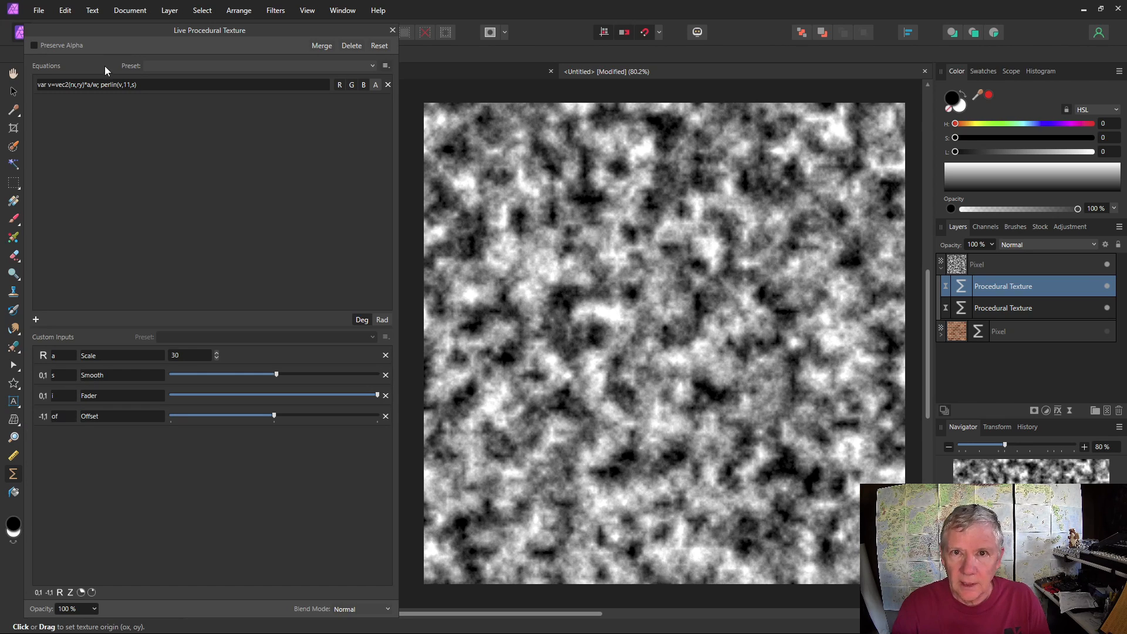
Step: Extend the Perlin equation with the fader and offset so it ends in perlin(v,11,s)*i+of
left_click(152, 84)
left_click(151, 84)
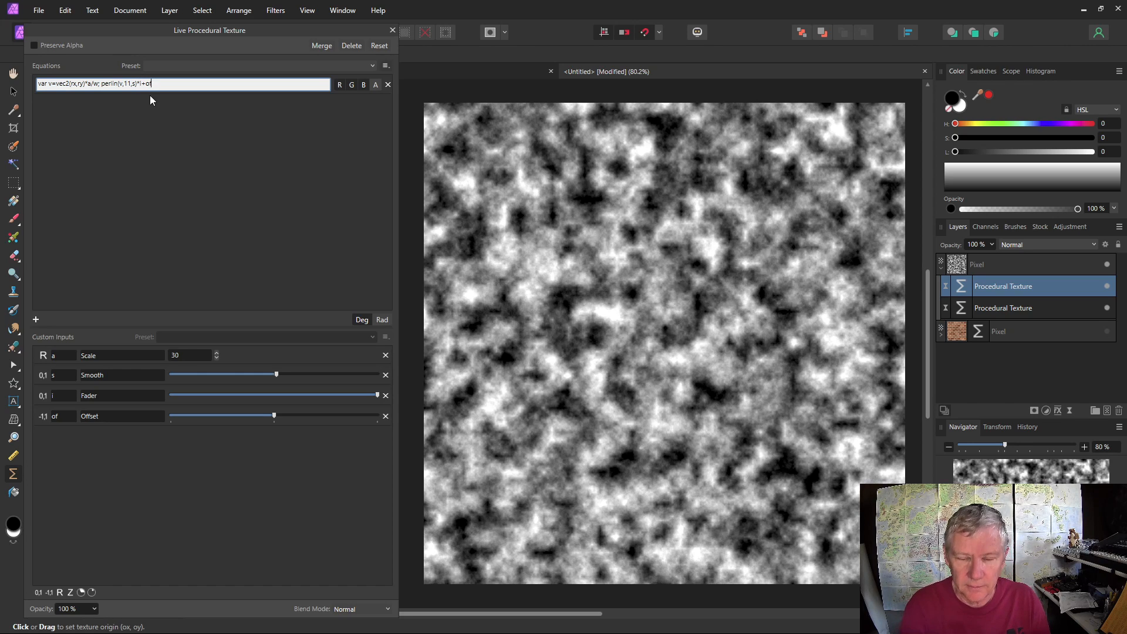
key("Return")
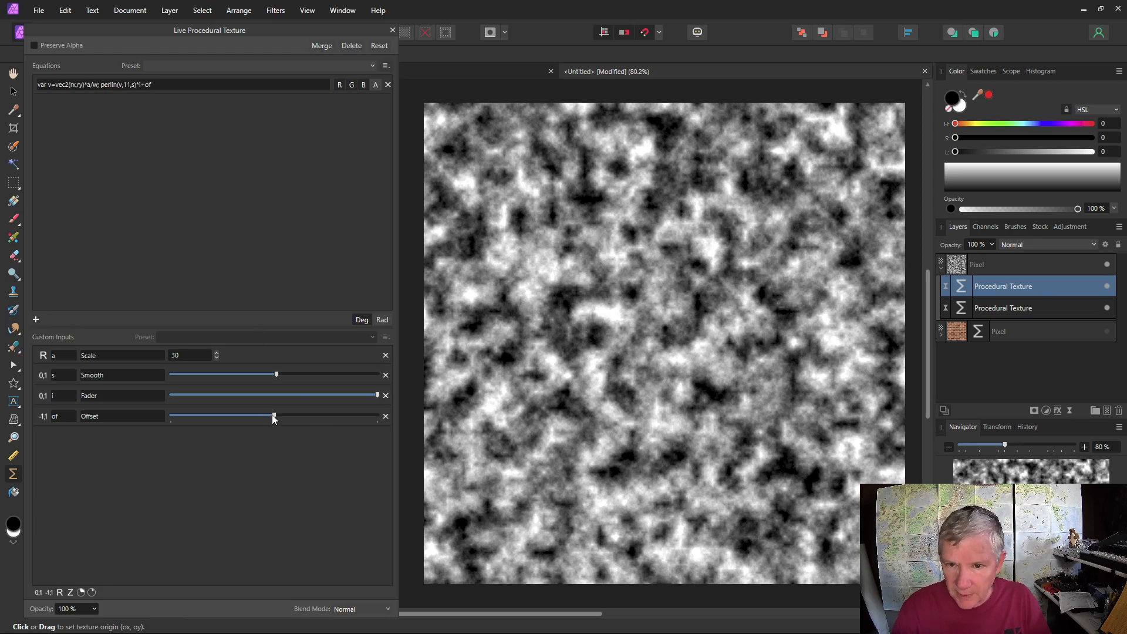
Step: Lower the Fader to about a third and set the noise texture's blend mode to Darken
mouse_move(272, 414)
left_mouse_down()
mouse_move(312, 415)
mouse_move(232, 414)
mouse_move(273, 416)
left_mouse_up()
left_click_drag(377, 395, 242, 395)
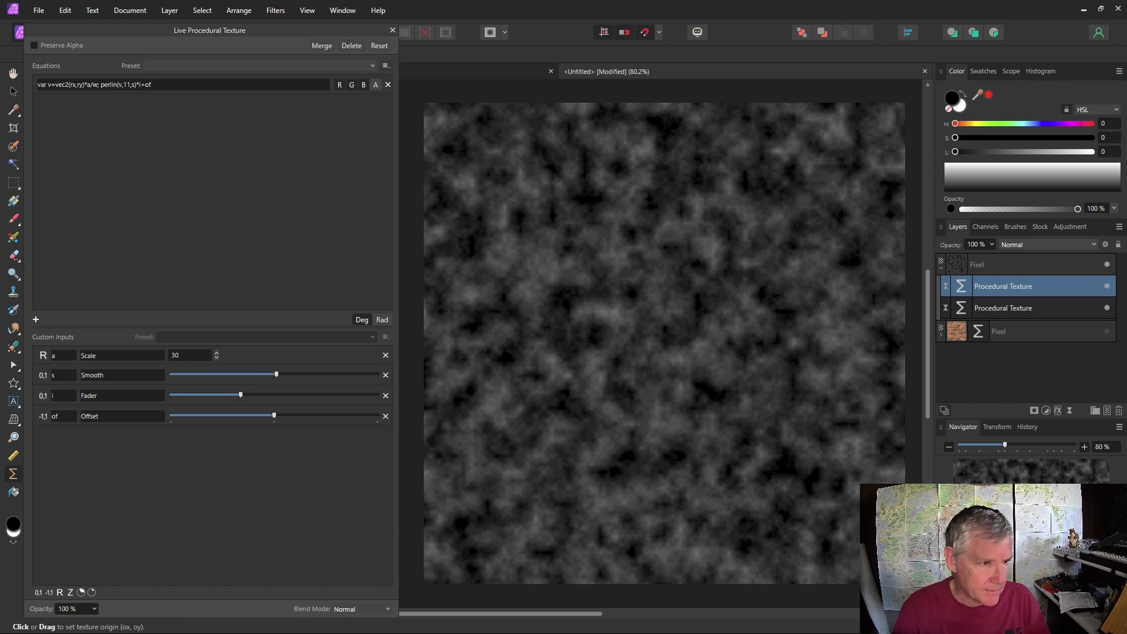
left_click(1097, 245)
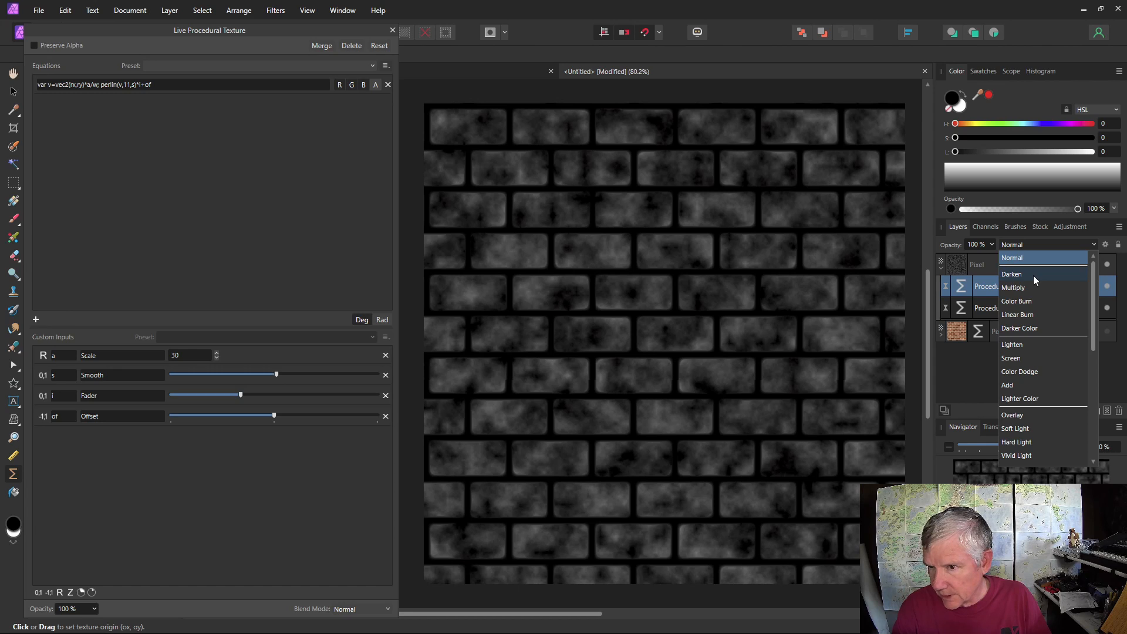
left_click(1034, 278)
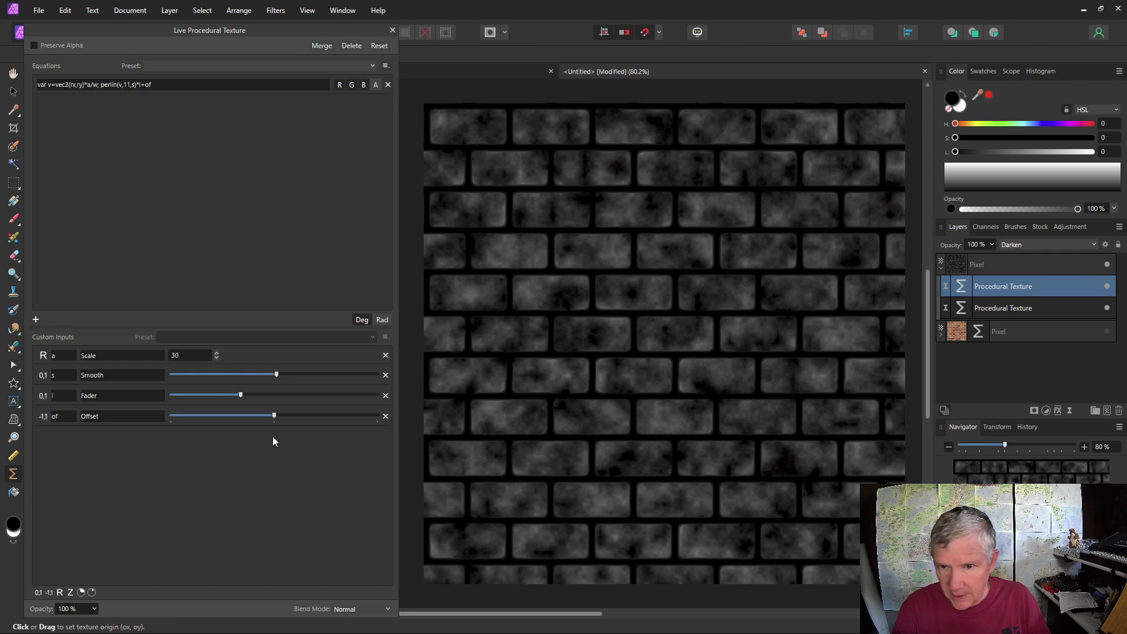
Step: Reduce the Fader to nearly zero and raise the Offset slightly above its midpoint to lighten the bricks
left_click_drag(233, 398, 183, 398)
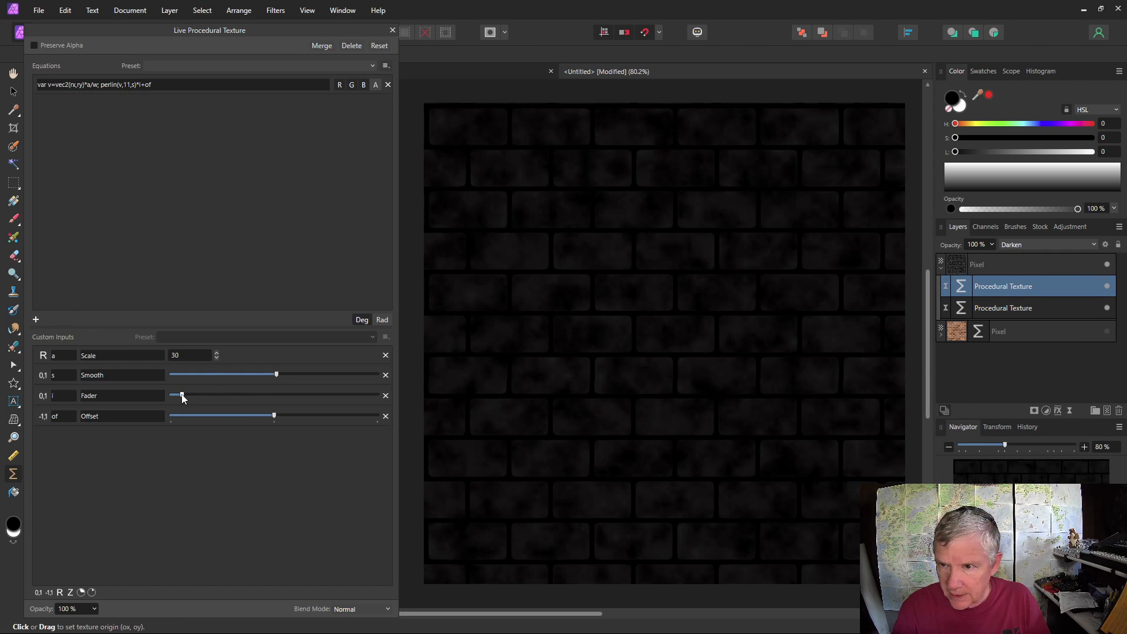
left_click_drag(275, 416, 304, 417)
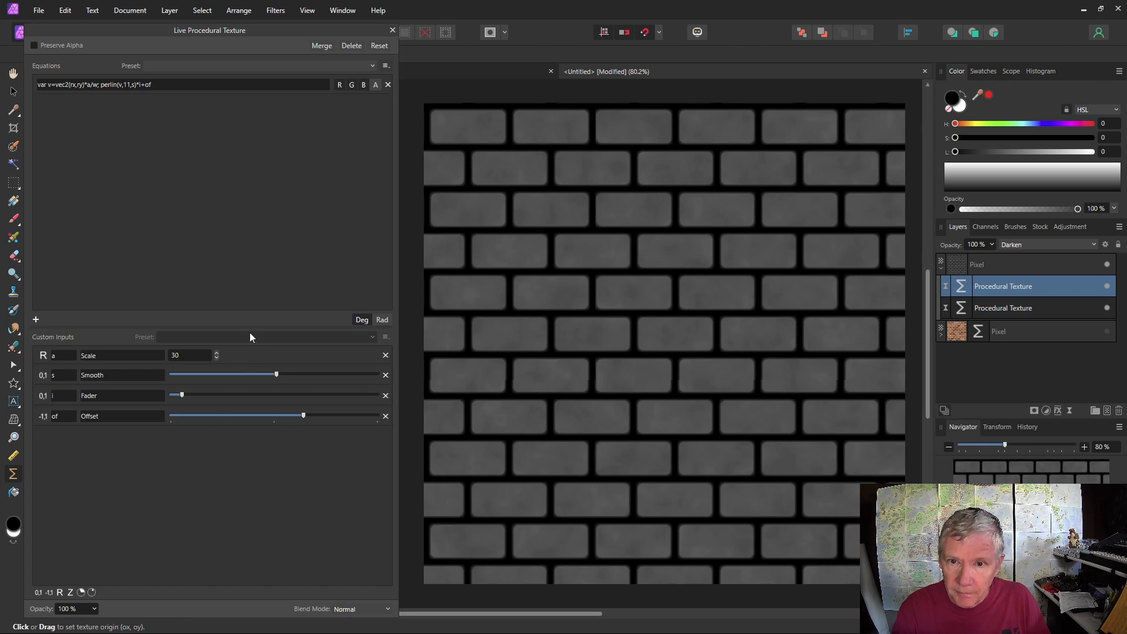
left_click_drag(246, 322, 244, 189)
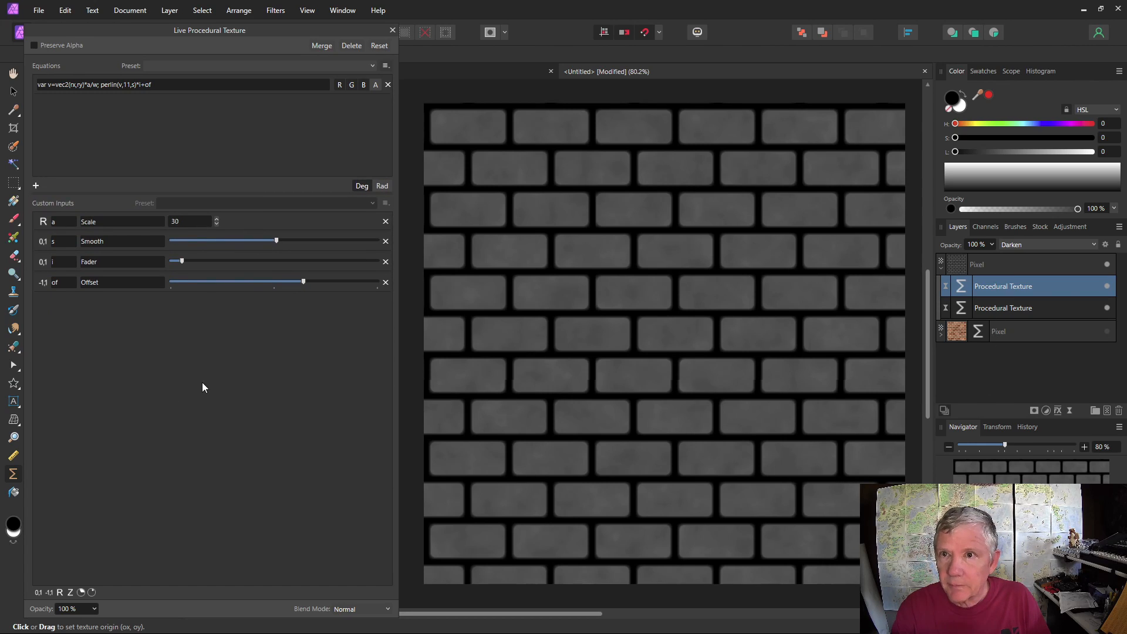
Step: Nest the Phong 0 and Normal Map layers inside the upper Pixel layer, above both procedural textures
left_click(1075, 386)
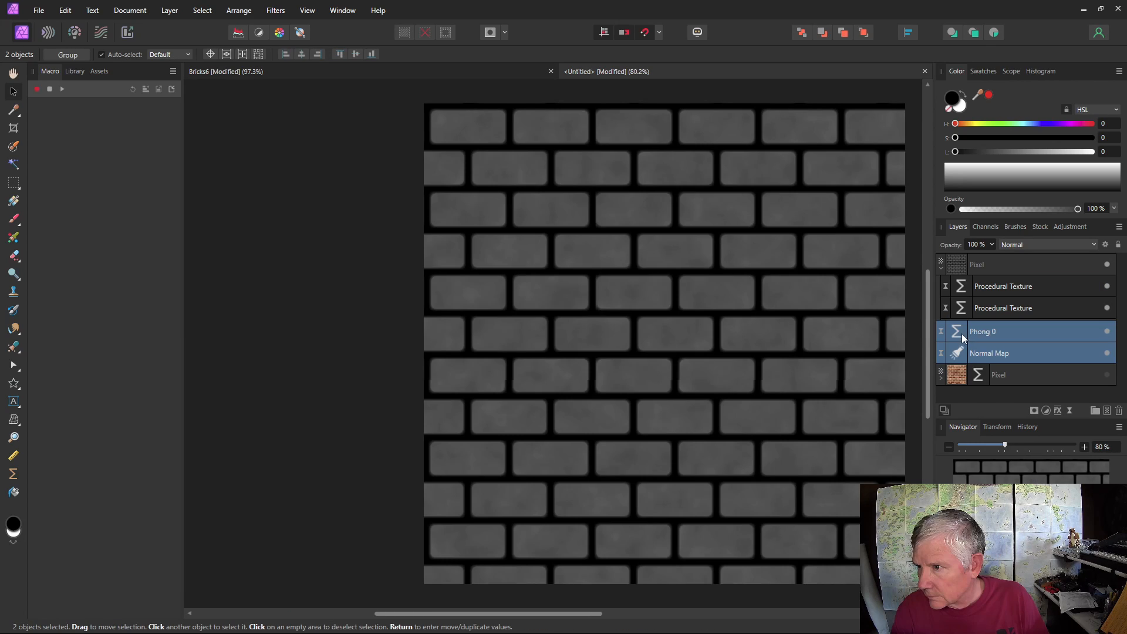
left_click_drag(960, 332, 967, 279)
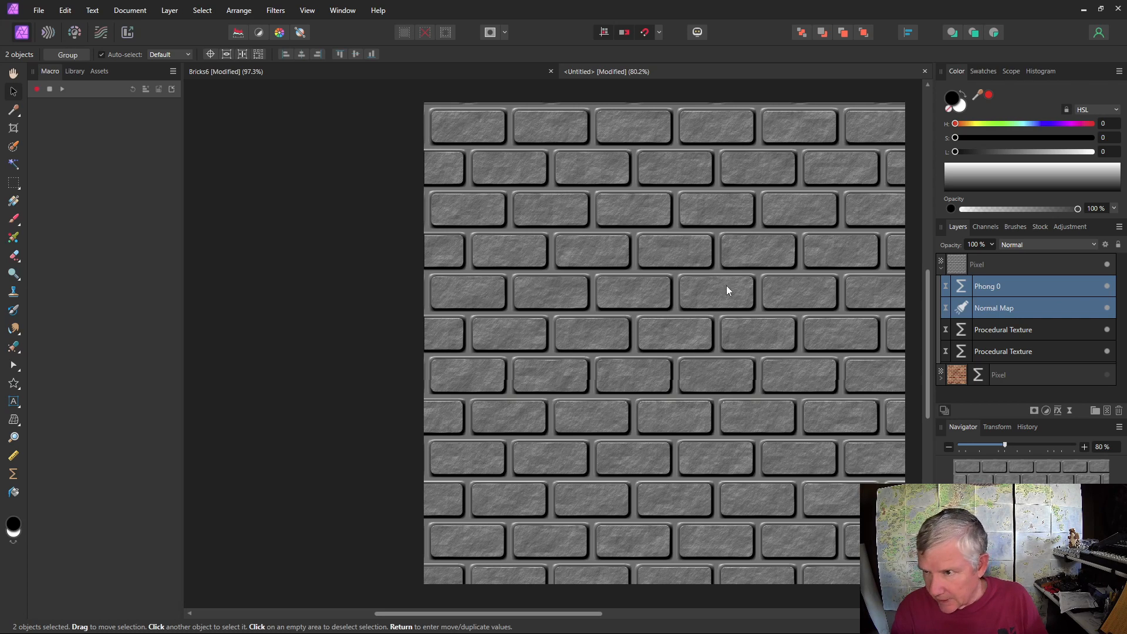
Step: Reopen the Perlin noise procedural texture and raise its Fader to about a fifth for rougher brick faces
left_click(1051, 331)
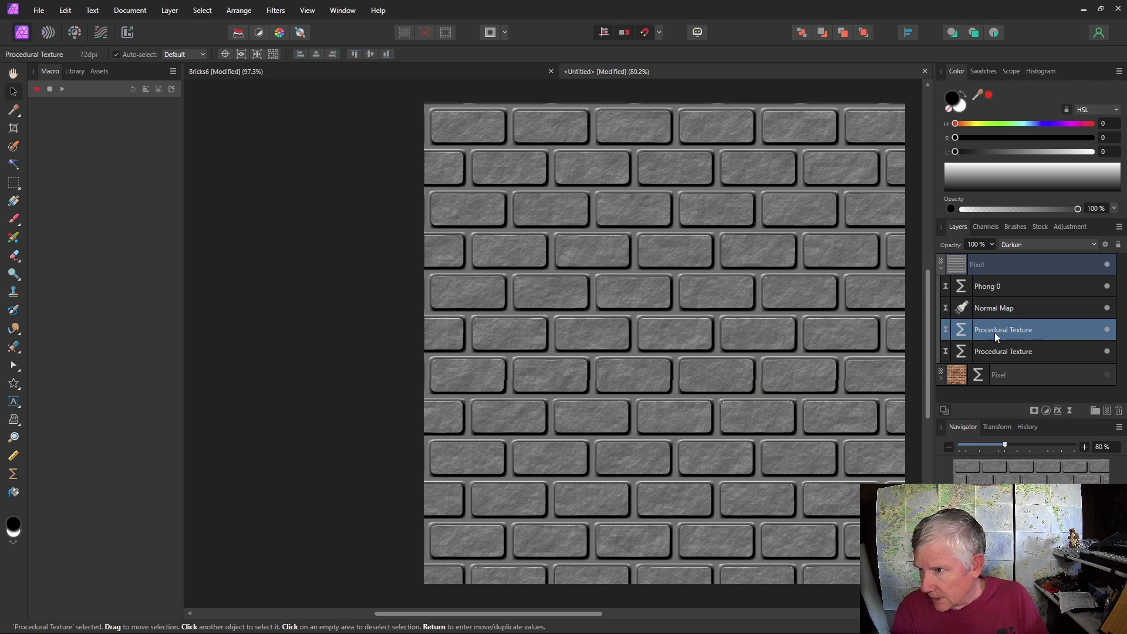
double_click(964, 332)
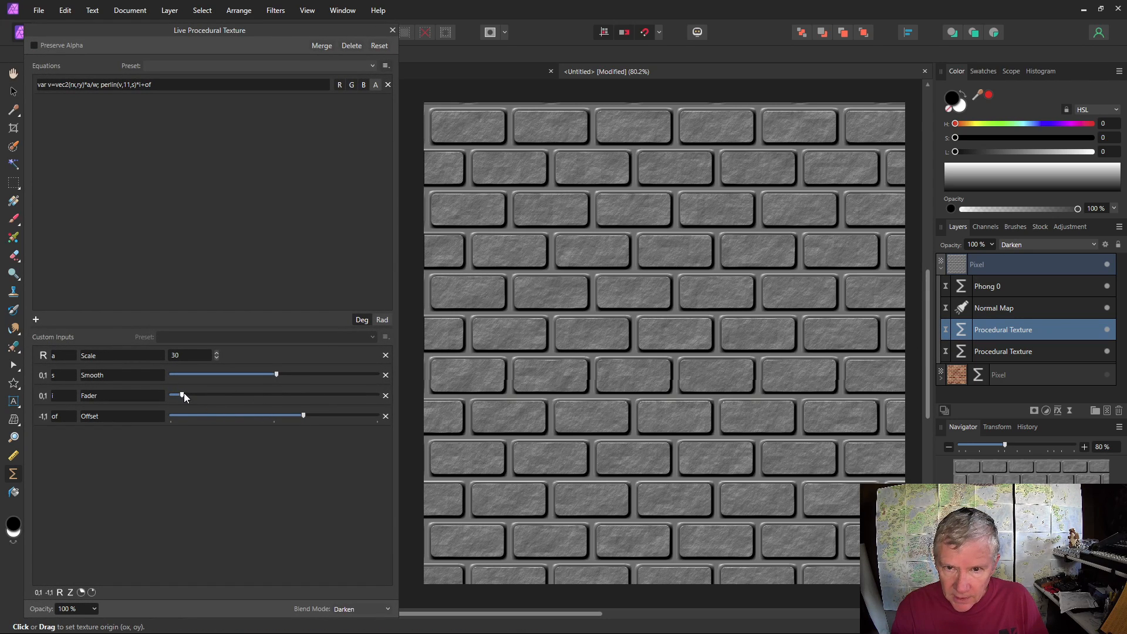
left_click_drag(183, 394, 214, 396)
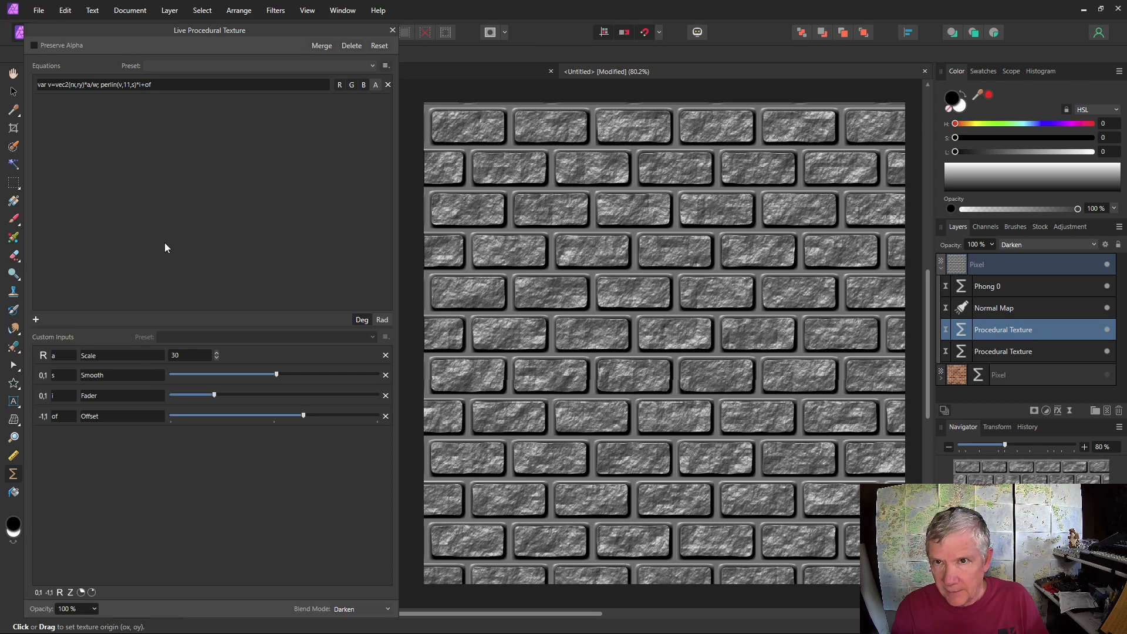
left_click(392, 31)
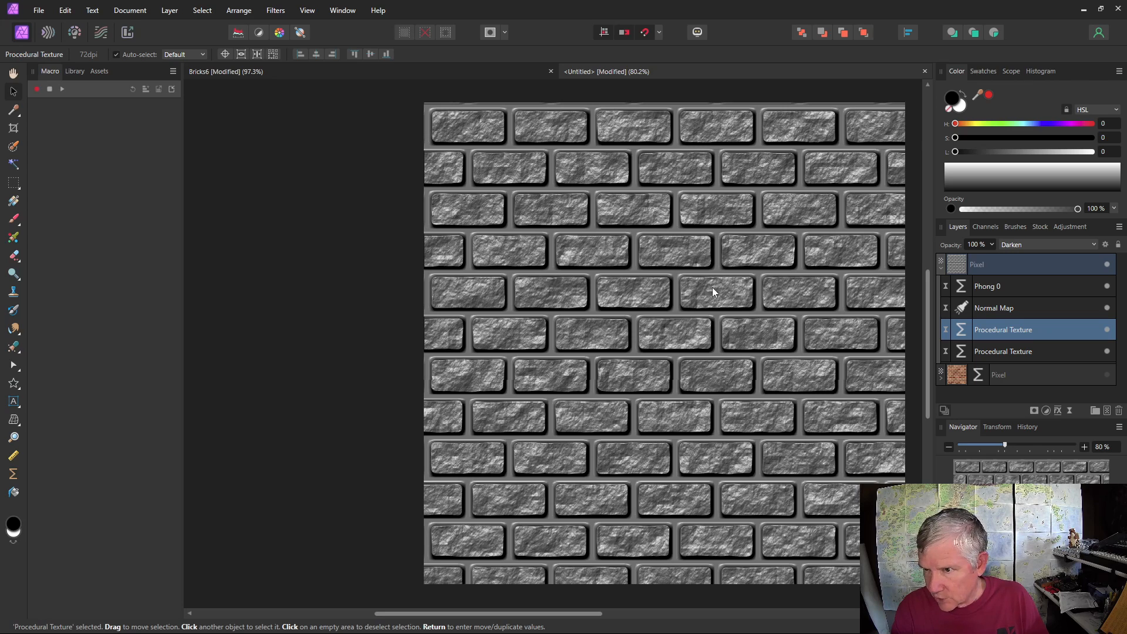
Step: Add a live Procedural Texture above the Pixel layer with one equation applied to the red, green and blue channels
left_click(1069, 411)
left_click(1003, 368)
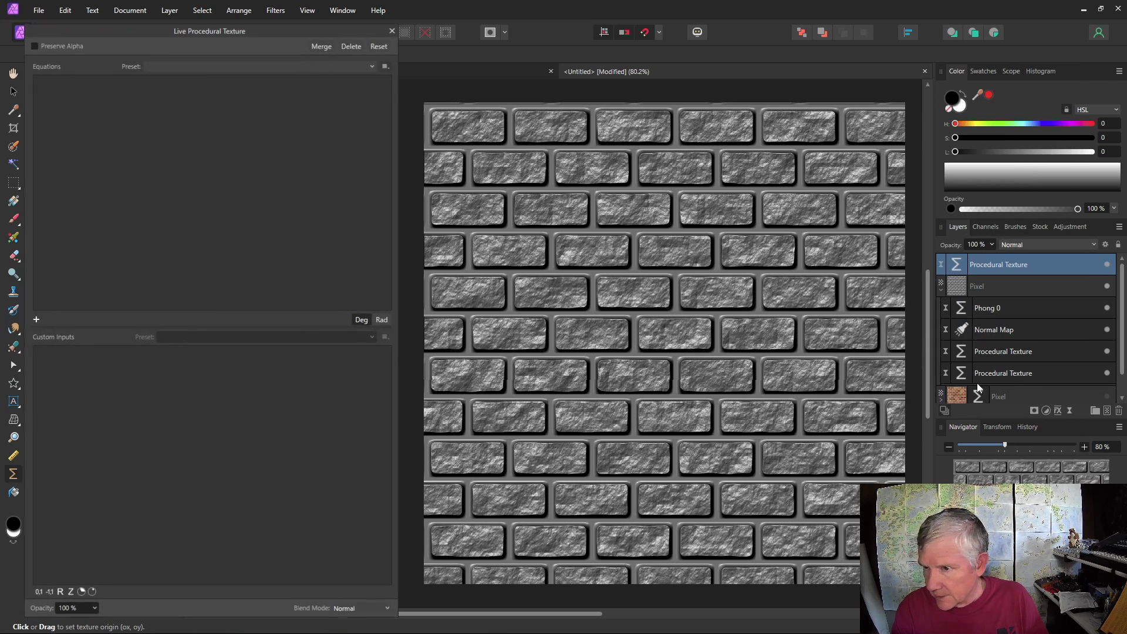
left_click(36, 319)
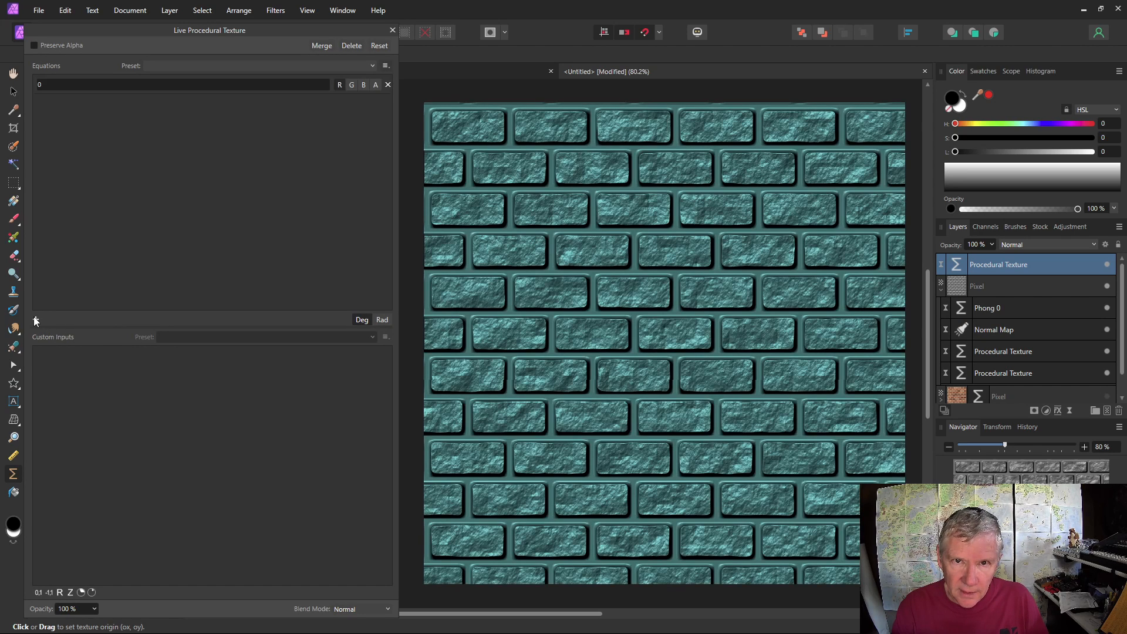
left_click(352, 84)
left_click(363, 85)
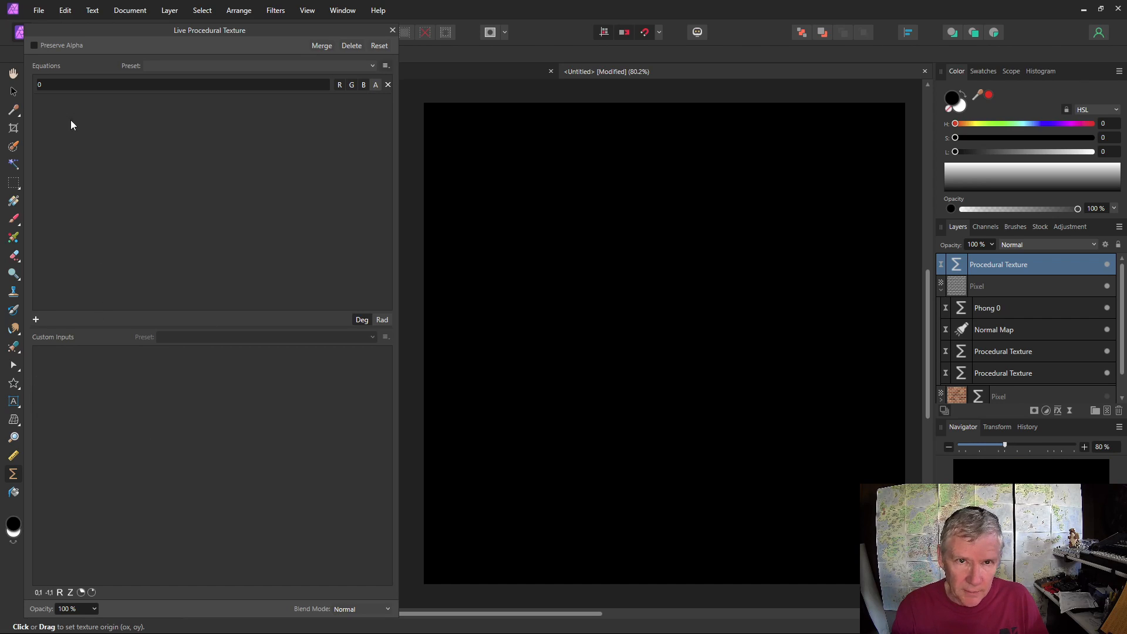
Step: Enter the equation var v=vec2(rx,ry)*a/w; cellnoise2(v.x,v.y,1)*i+of in the new procedural texture
left_click(50, 88)
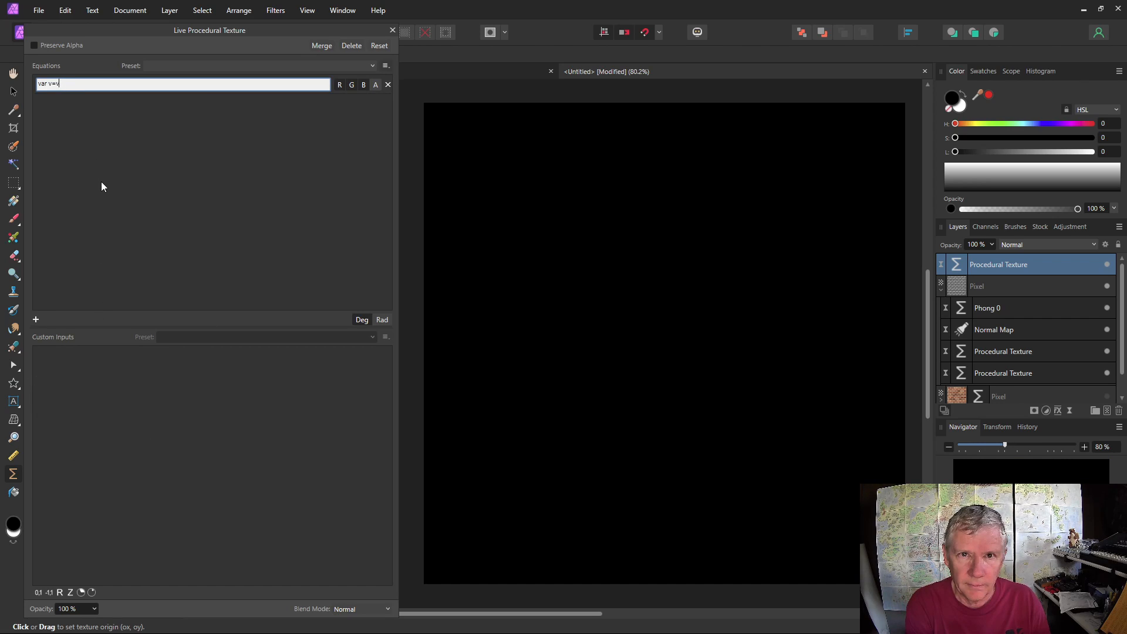
type("var v")
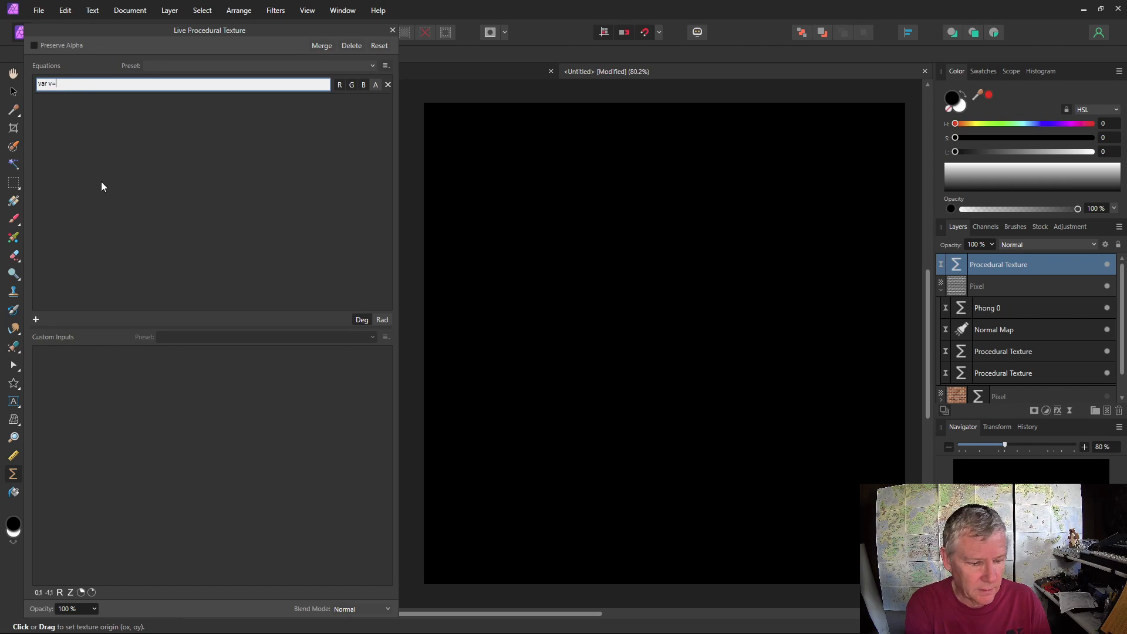
type("=vec2(rx,ry")
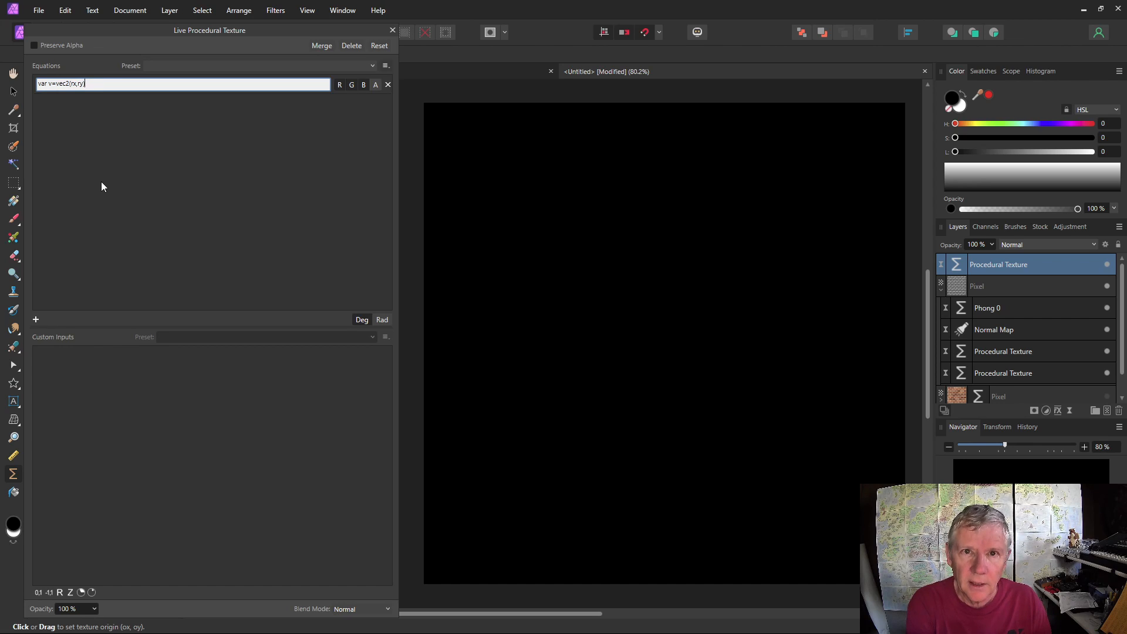
type(")*a")
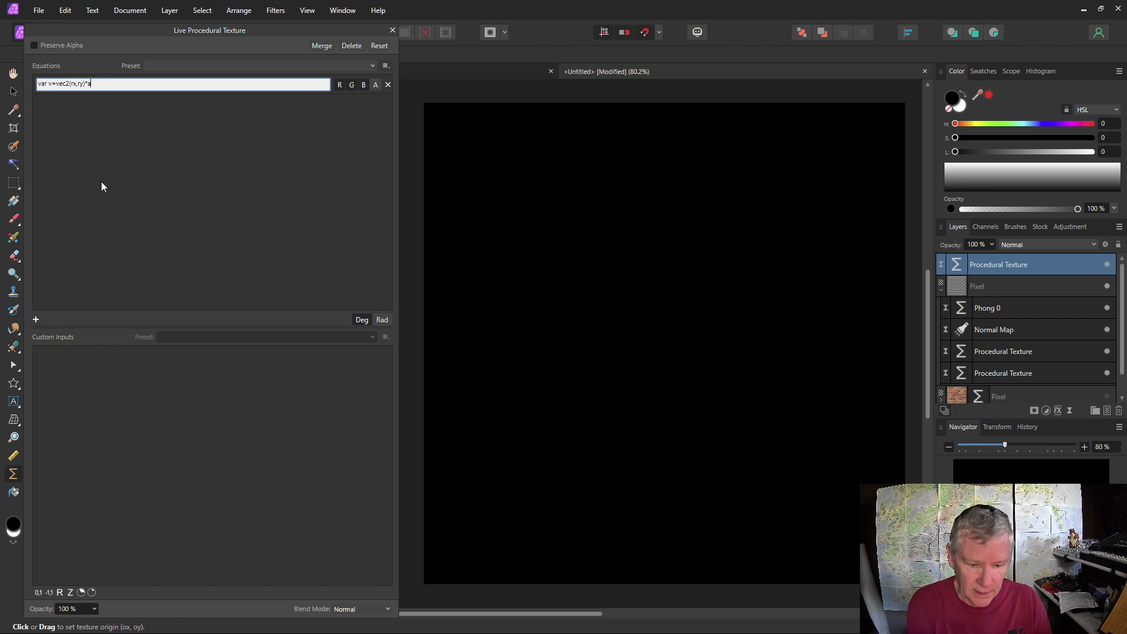
type("/w; ")
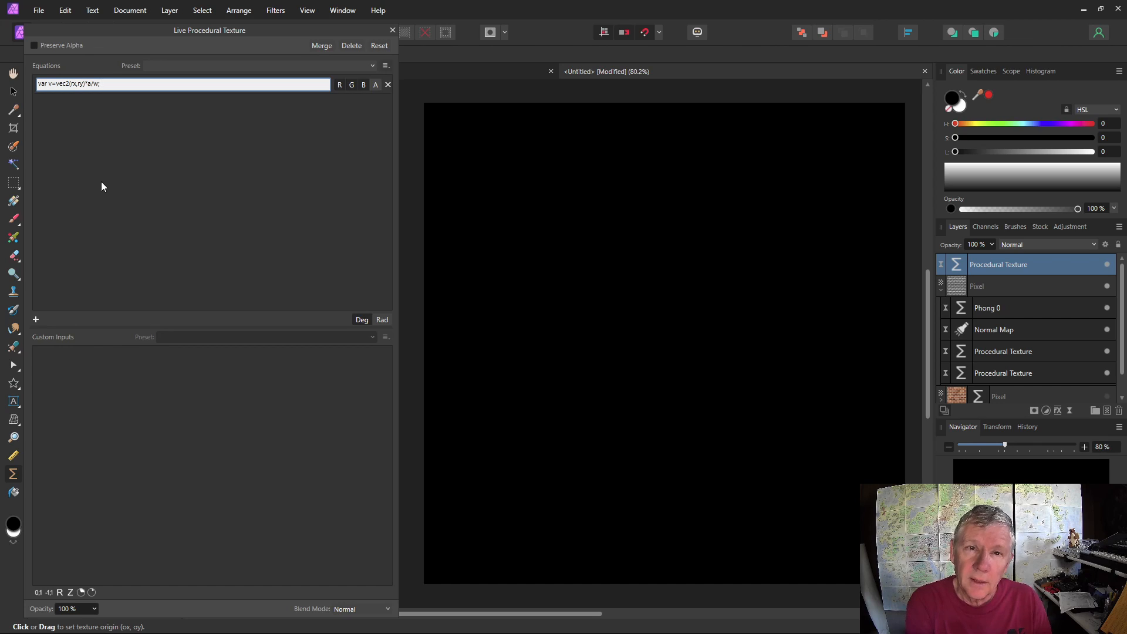
type("ce")
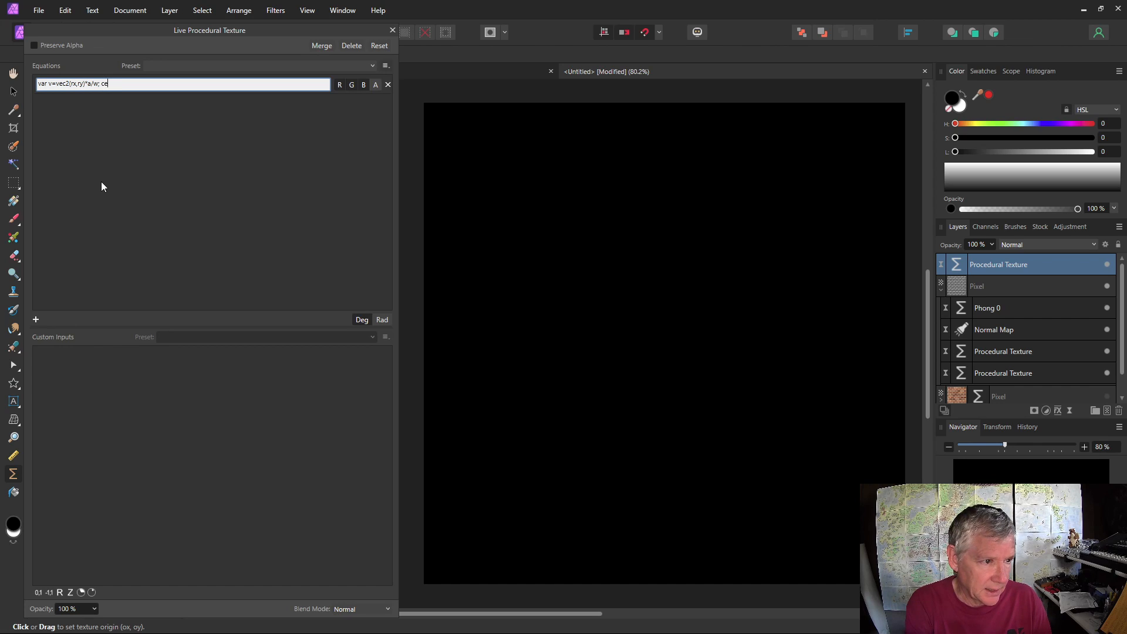
type("llnoise2")
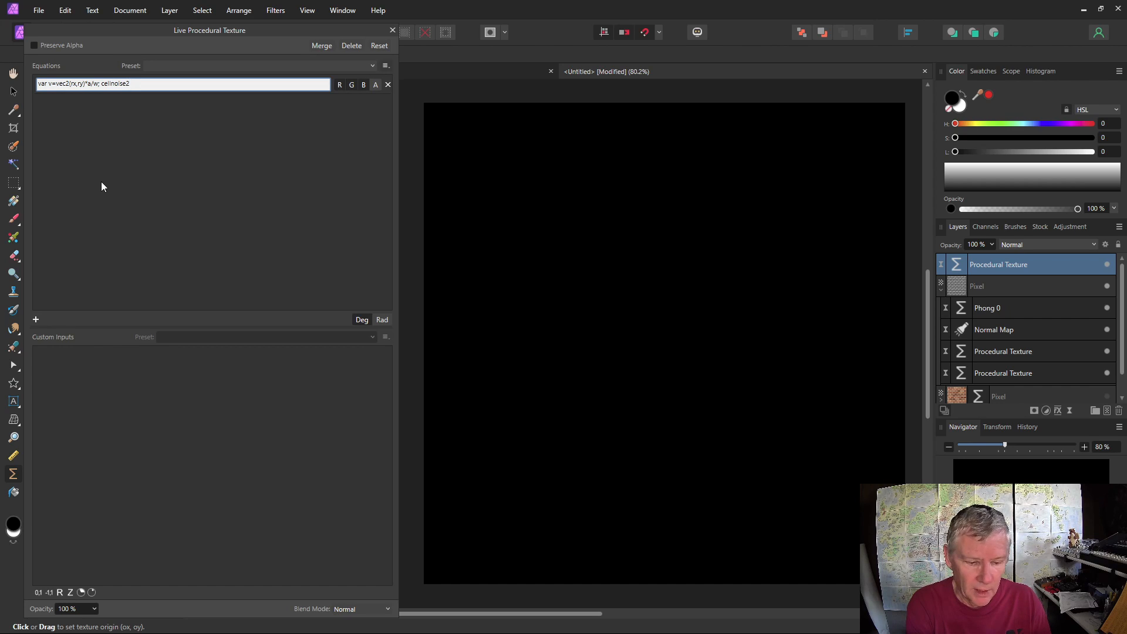
type("(")
type("v.")
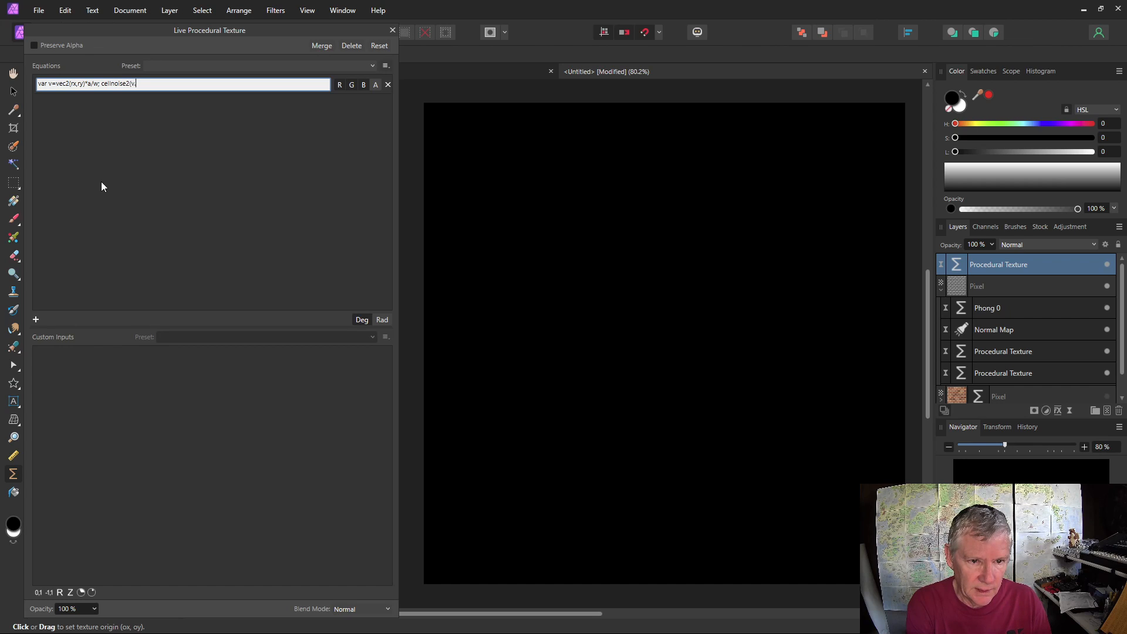
type("x,v.")
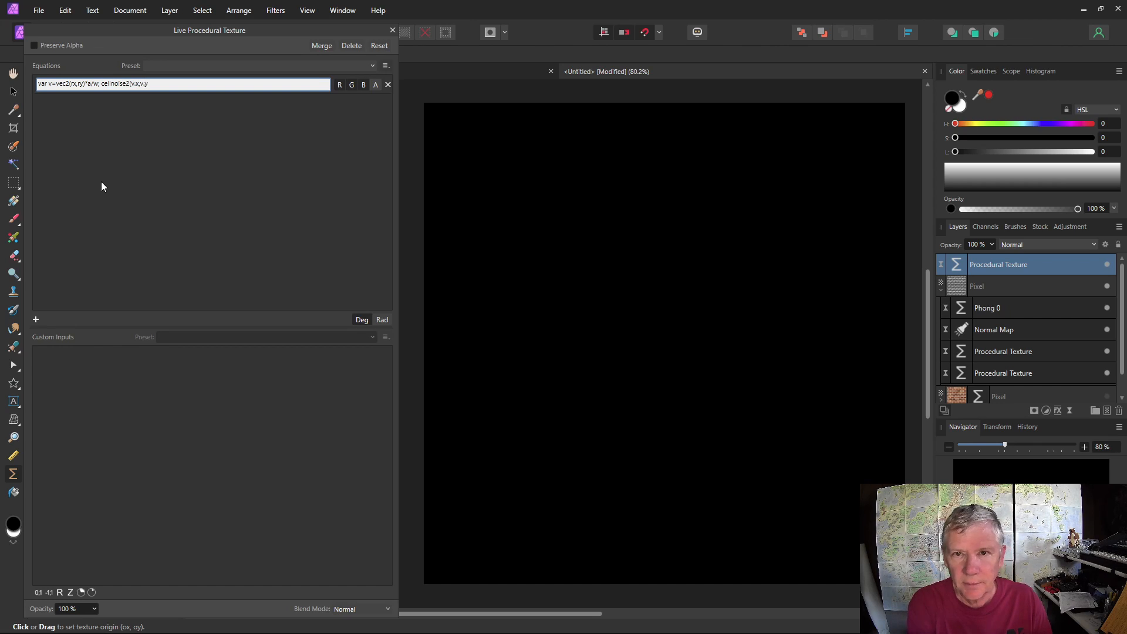
type("y,")
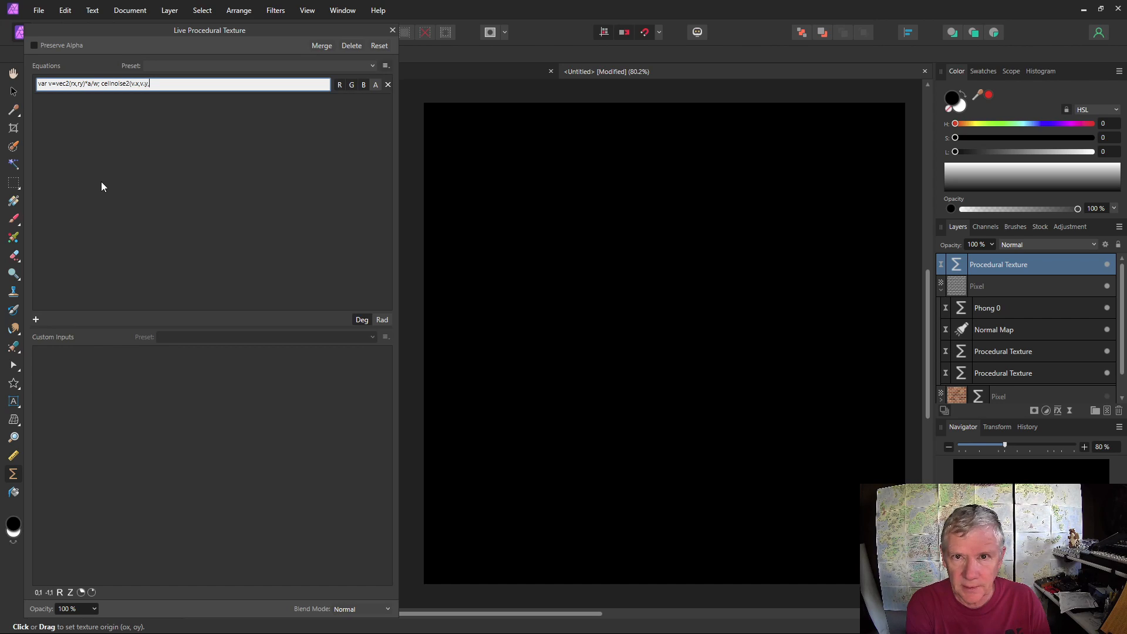
type("1")
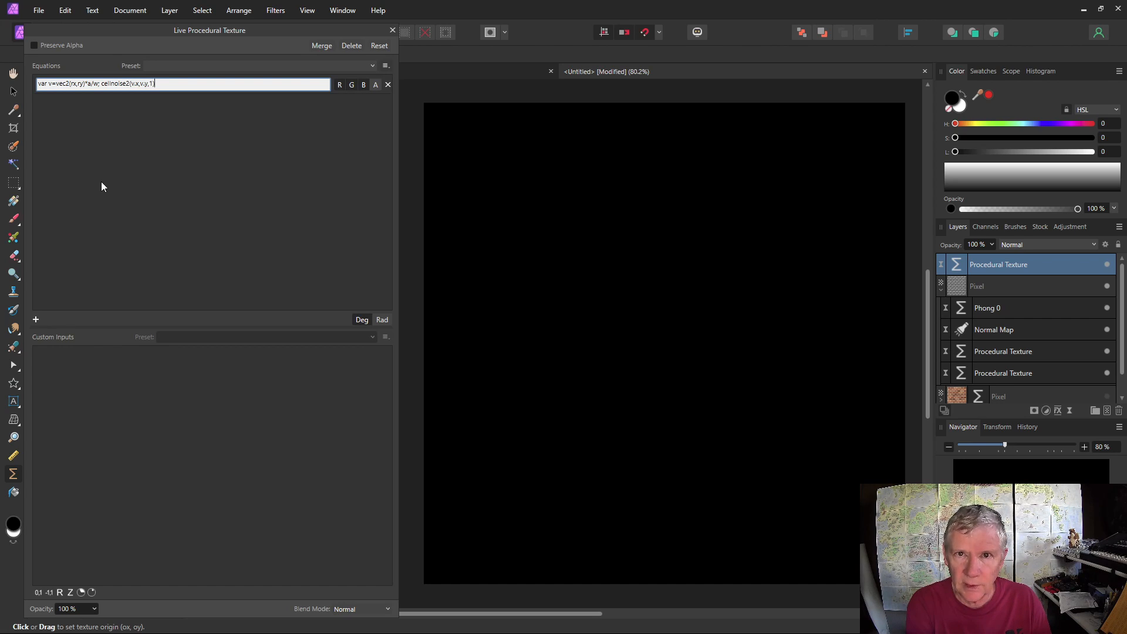
type(")")
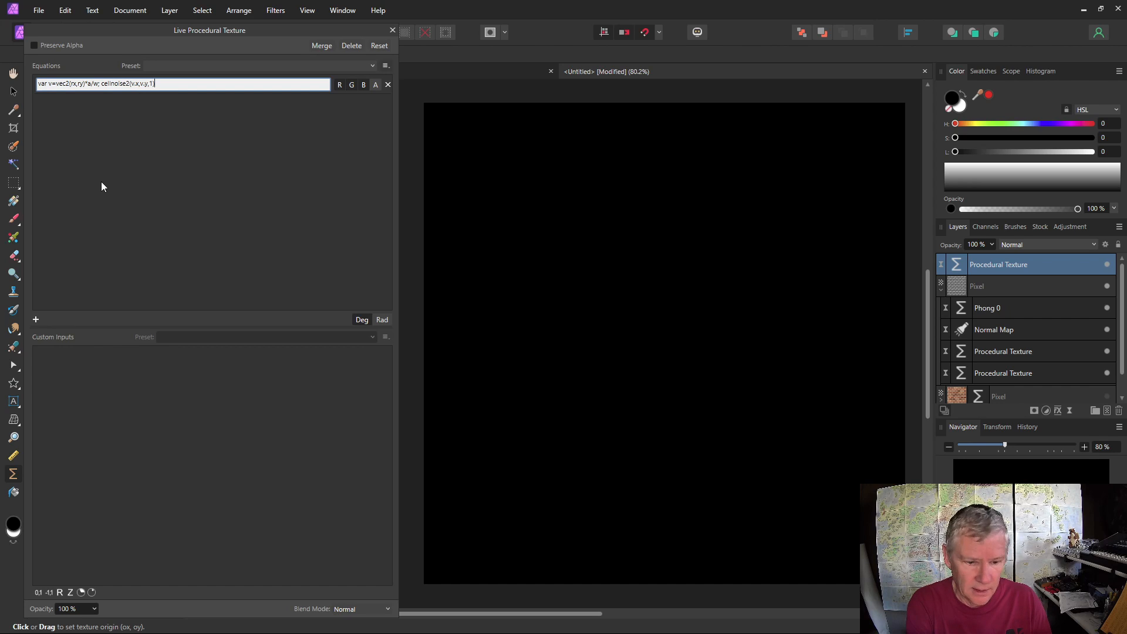
type("*")
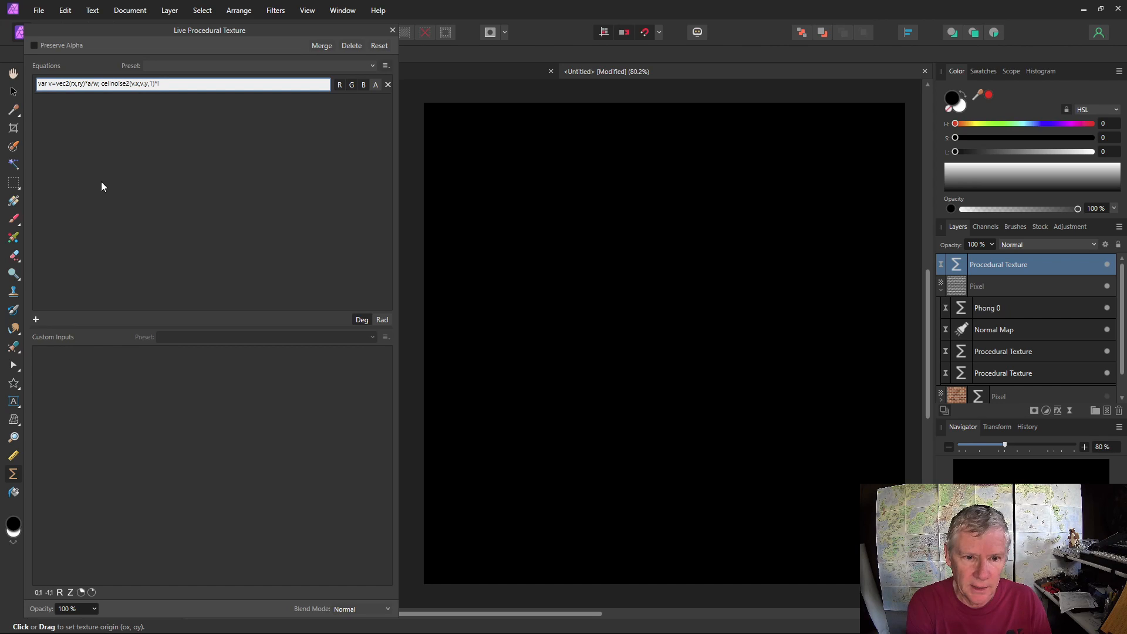
type("i+of")
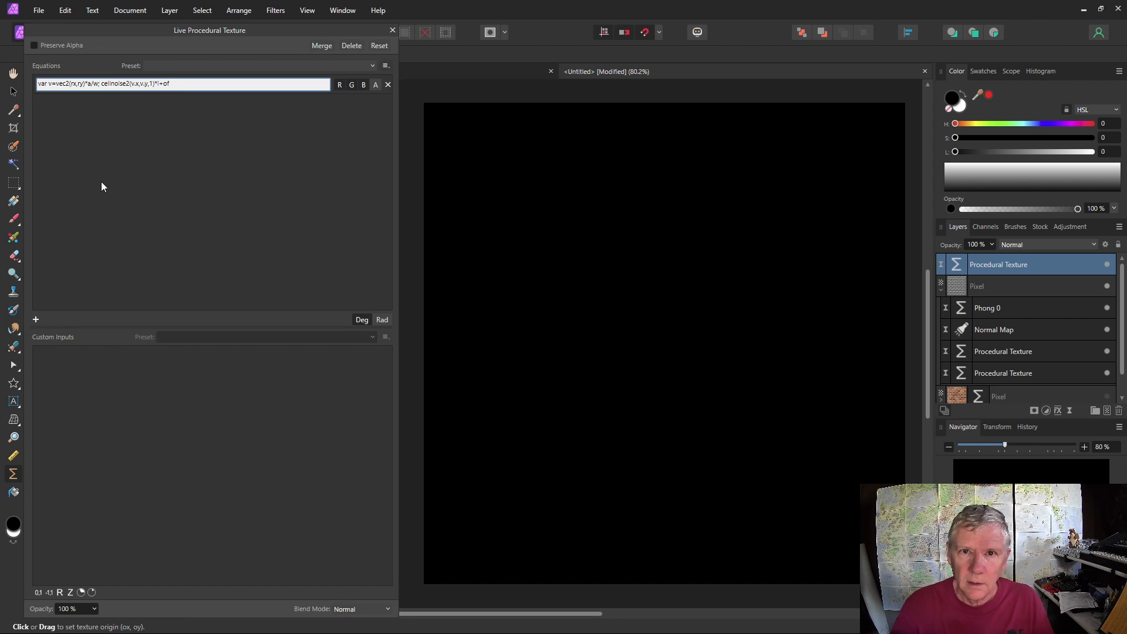
key("Return")
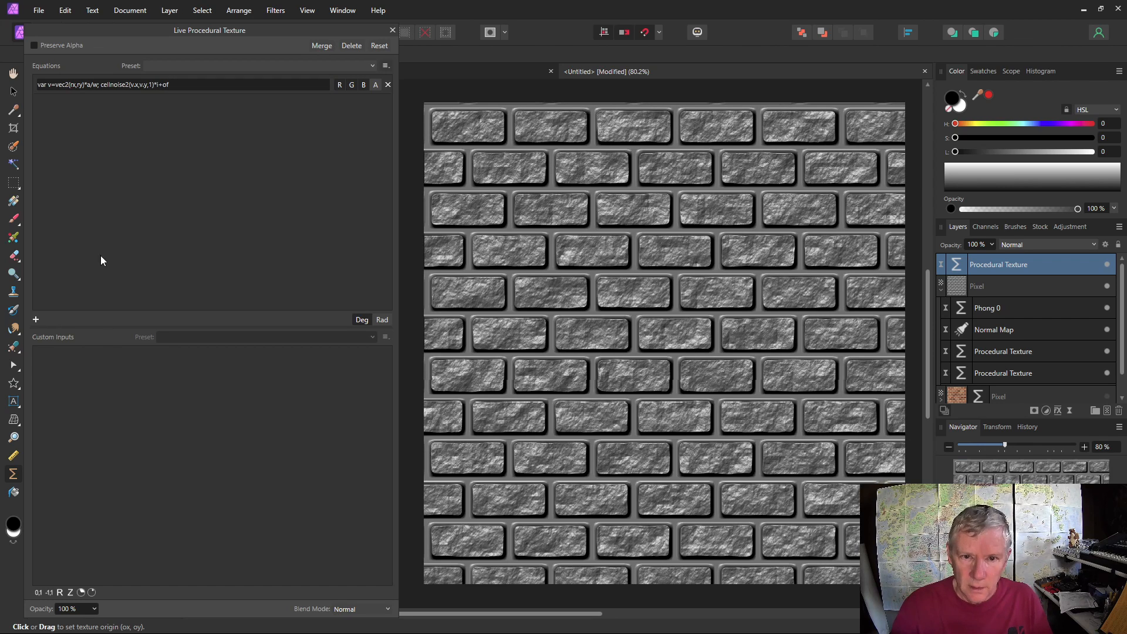
Step: Add a real-number input a and nest the cell noise texture inside the upper Pixel layer, directly below the Normal Map
left_click(59, 592)
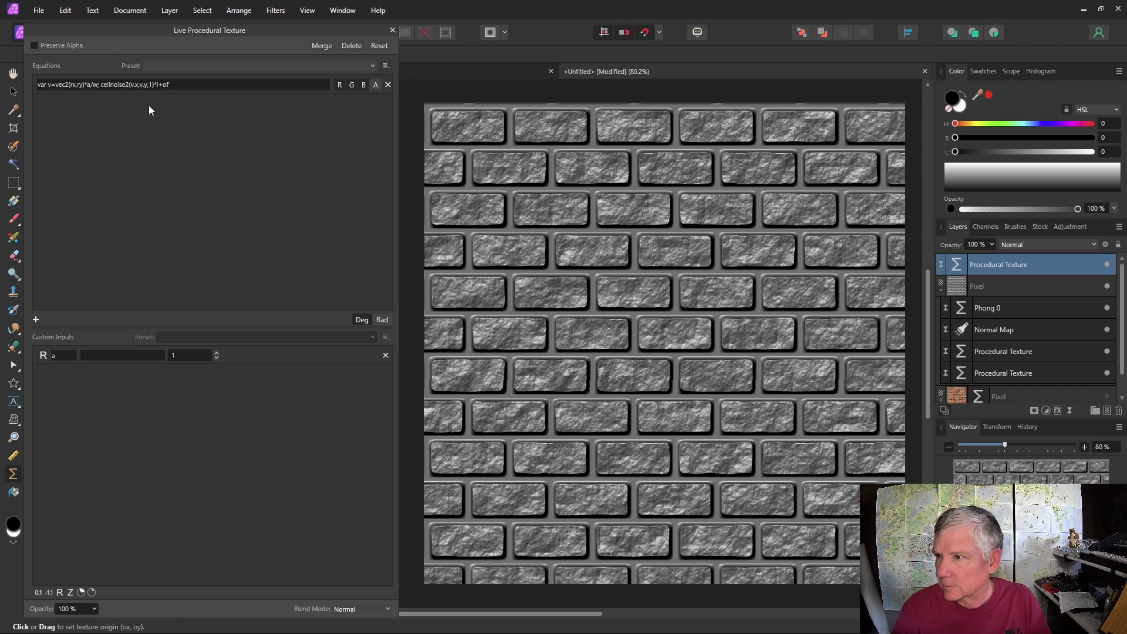
left_click_drag(962, 267, 983, 338)
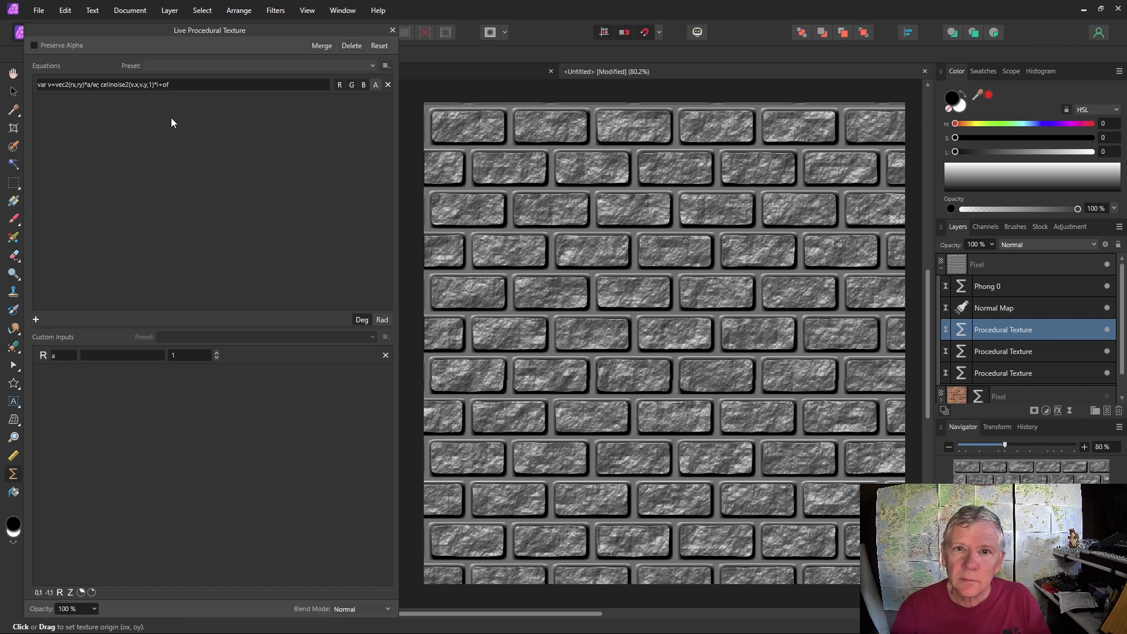
Step: Add 0,1 inputs named i and e and a -1,1 input named of, and raise a to 28
left_click(36, 592)
left_click(50, 592)
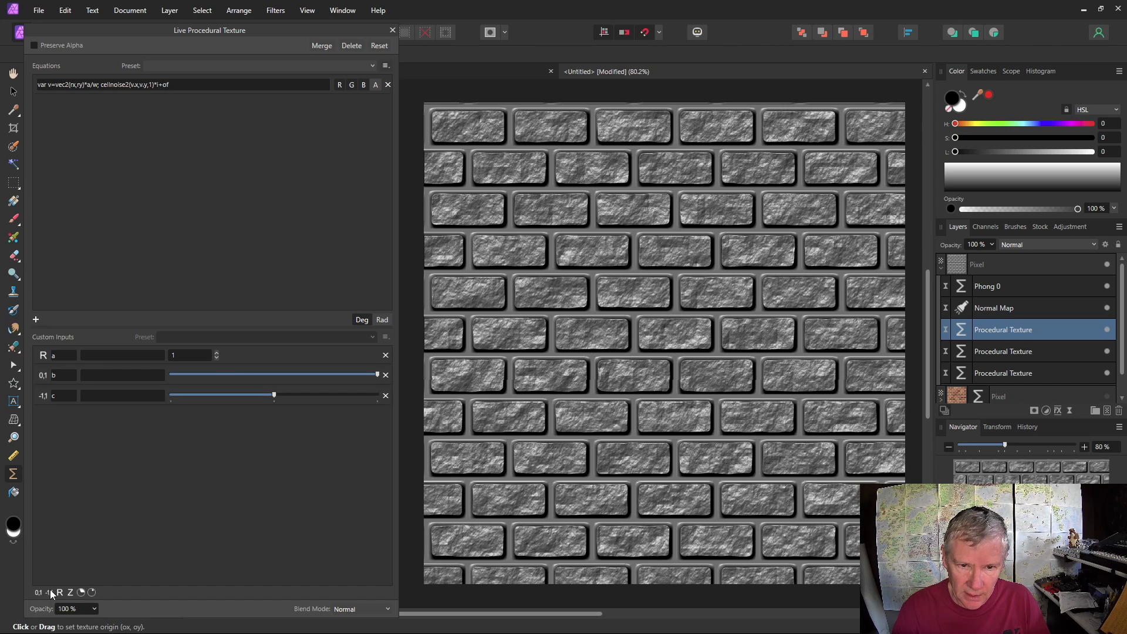
type("i")
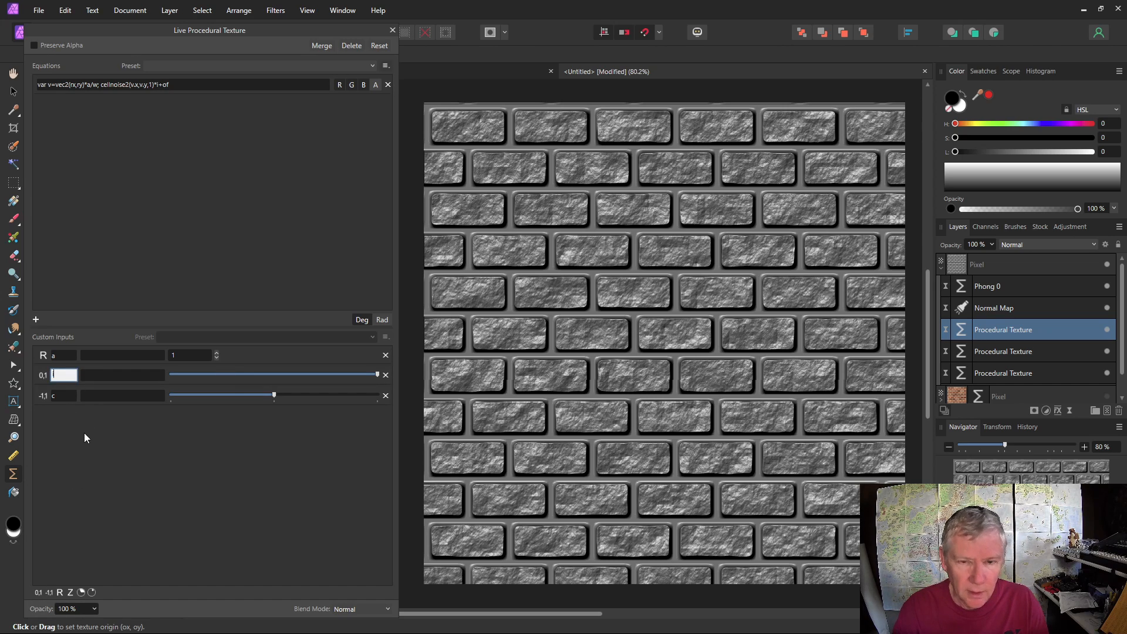
key("Return")
type("of")
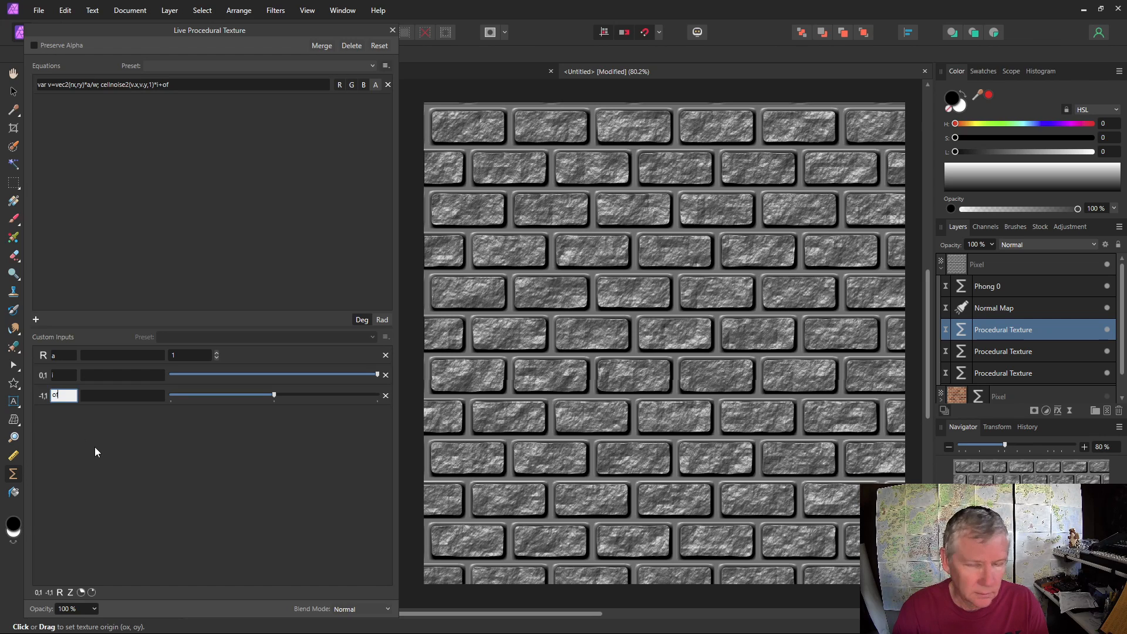
key("Return")
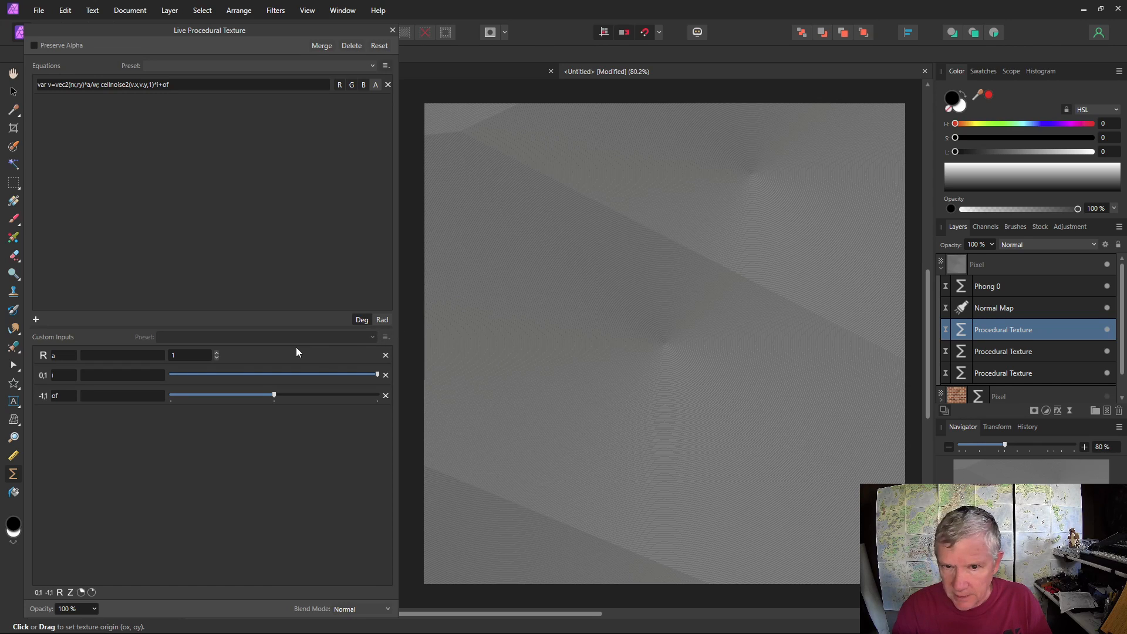
left_click(217, 351)
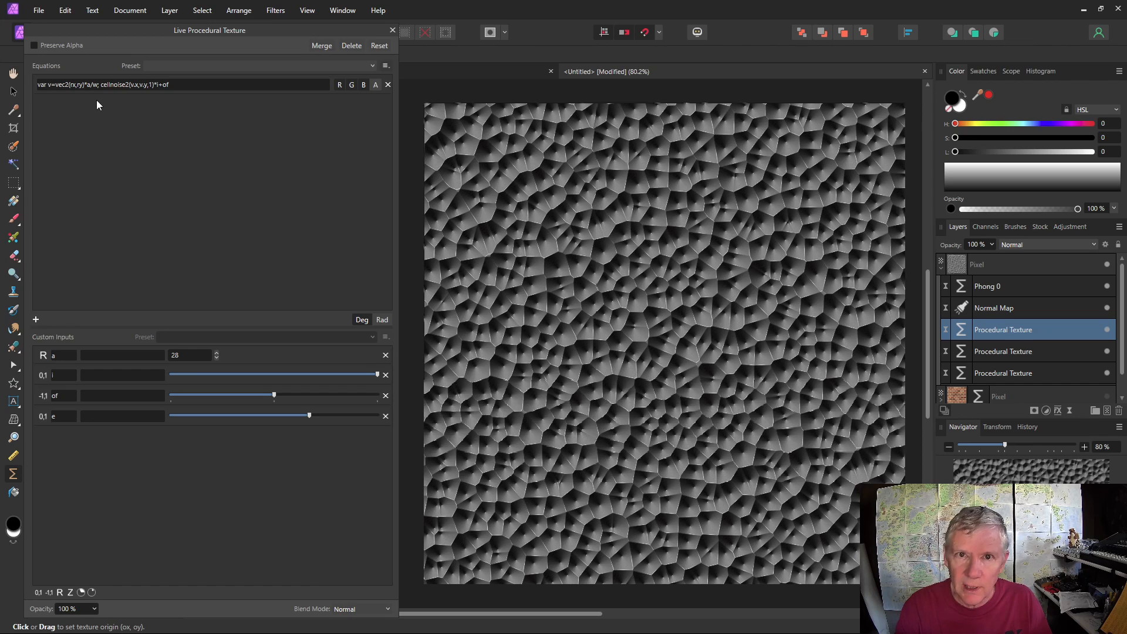
Step: Wrap the cell noise in a smoothstep so the second expression reads smoothstep(e,1,cellnoise2(v.x,v.y,1))*i+of
left_click(101, 83)
left_click(101, 83)
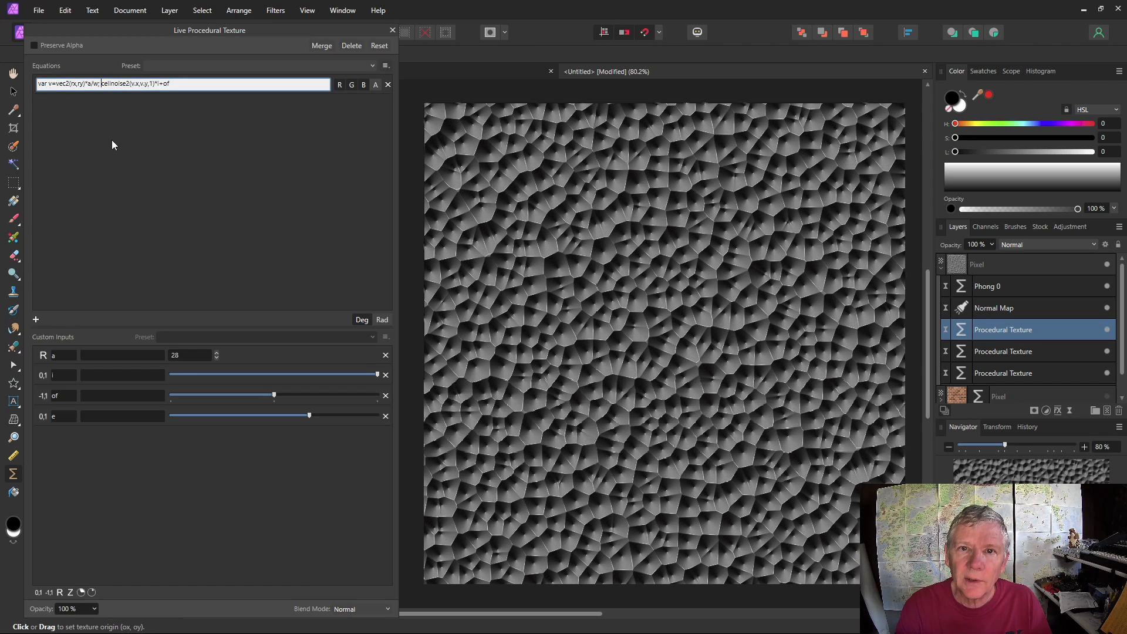
type("smooths")
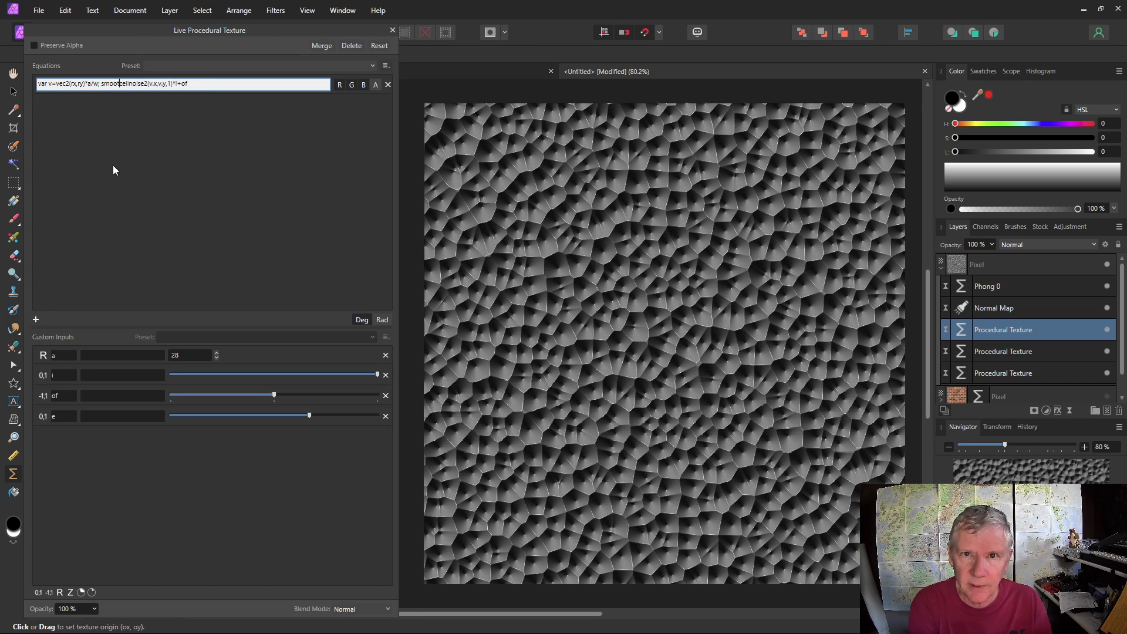
type("tep")
type("(")
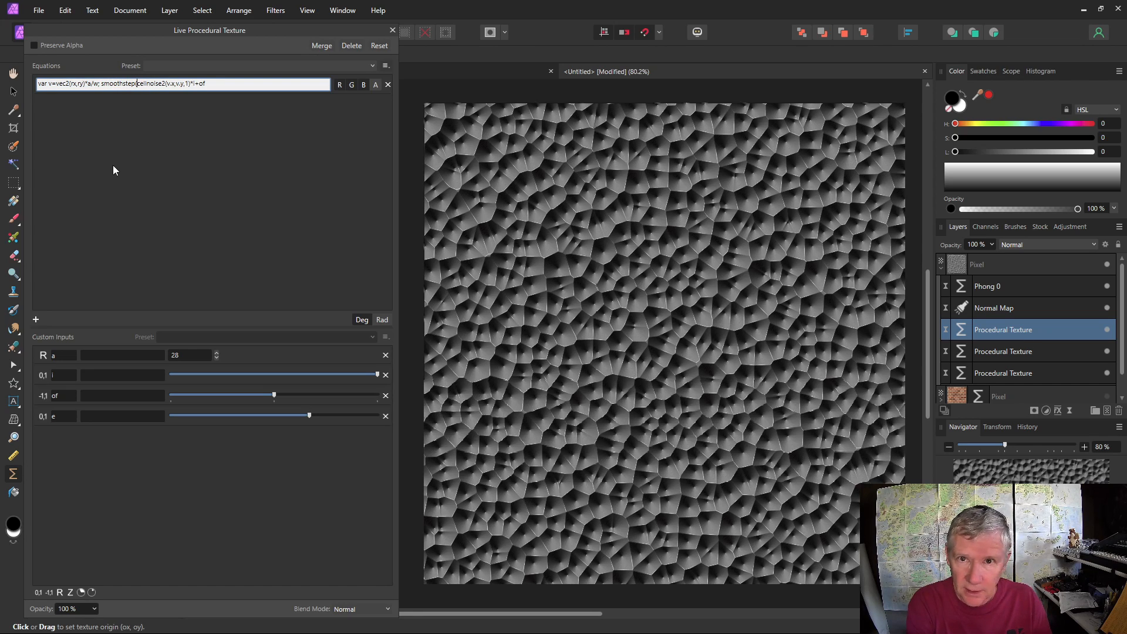
type("e,")
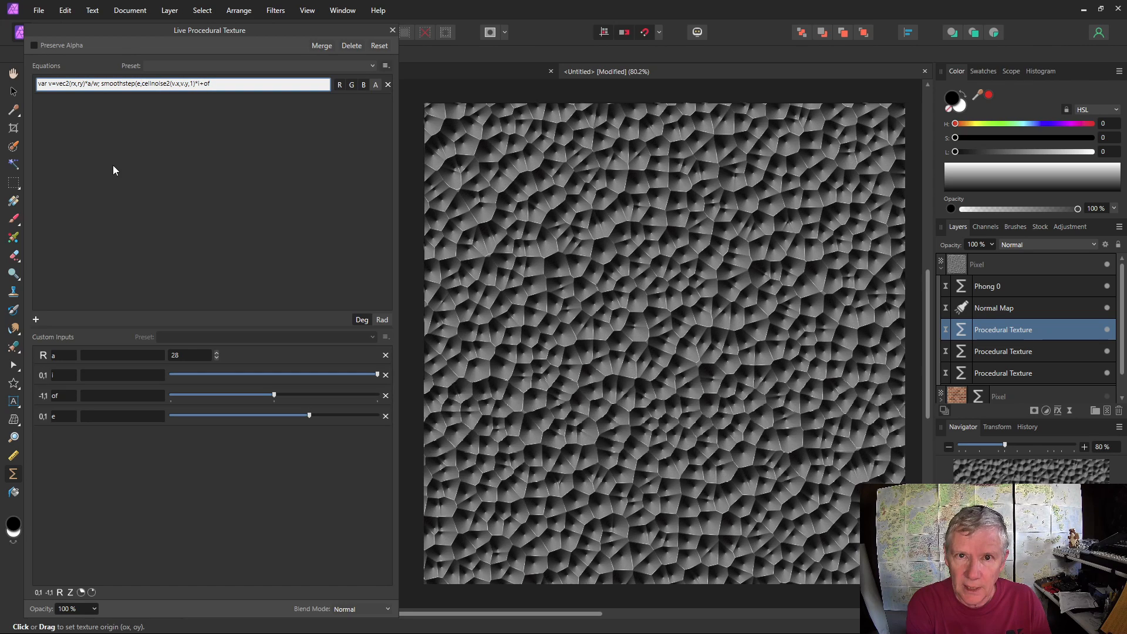
type("1,")
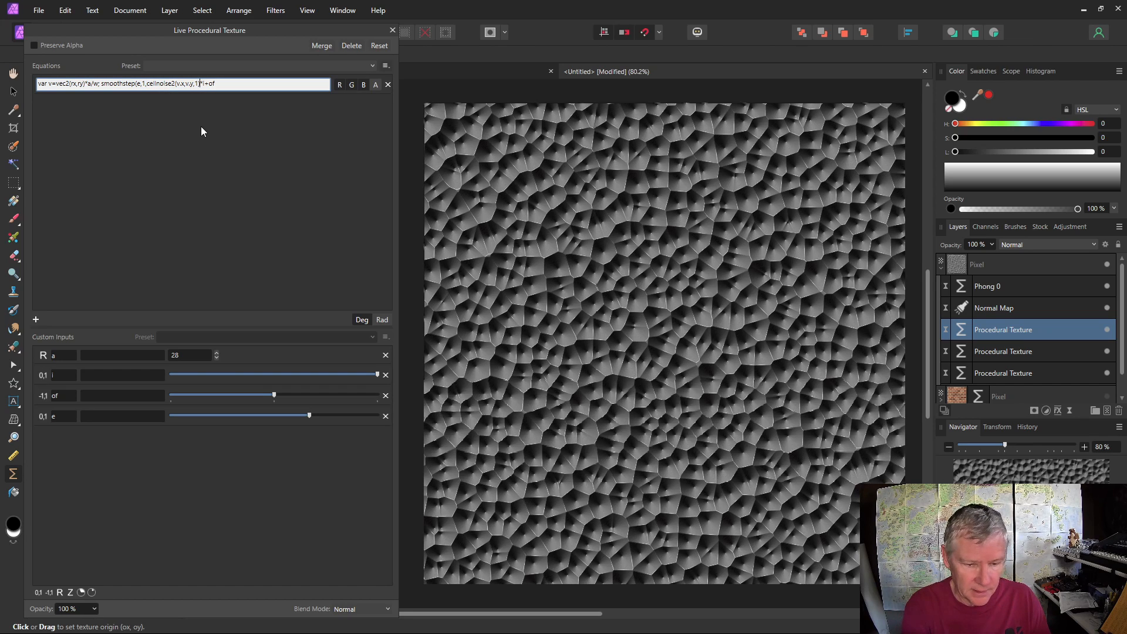
type(")")
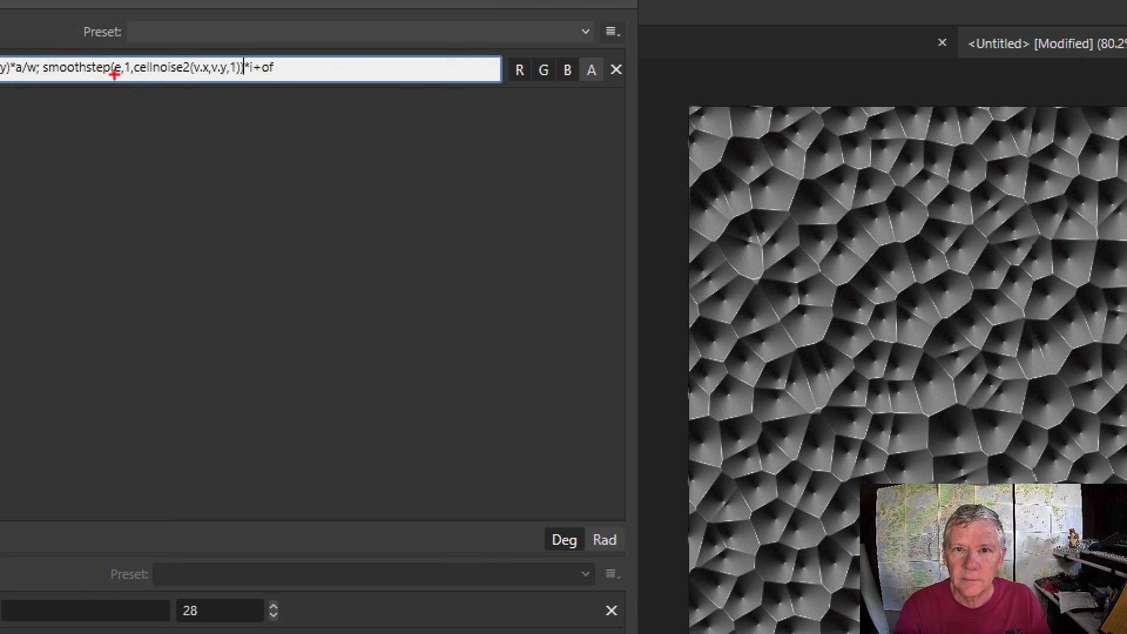
left_click_drag(47, 80, 256, 90)
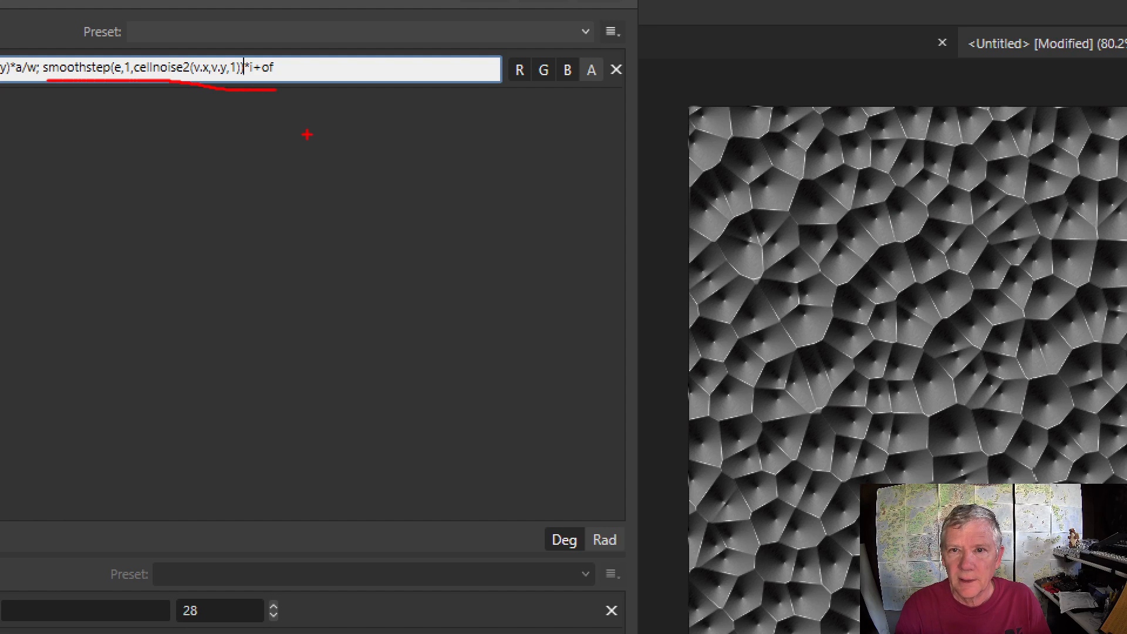
key("Escape")
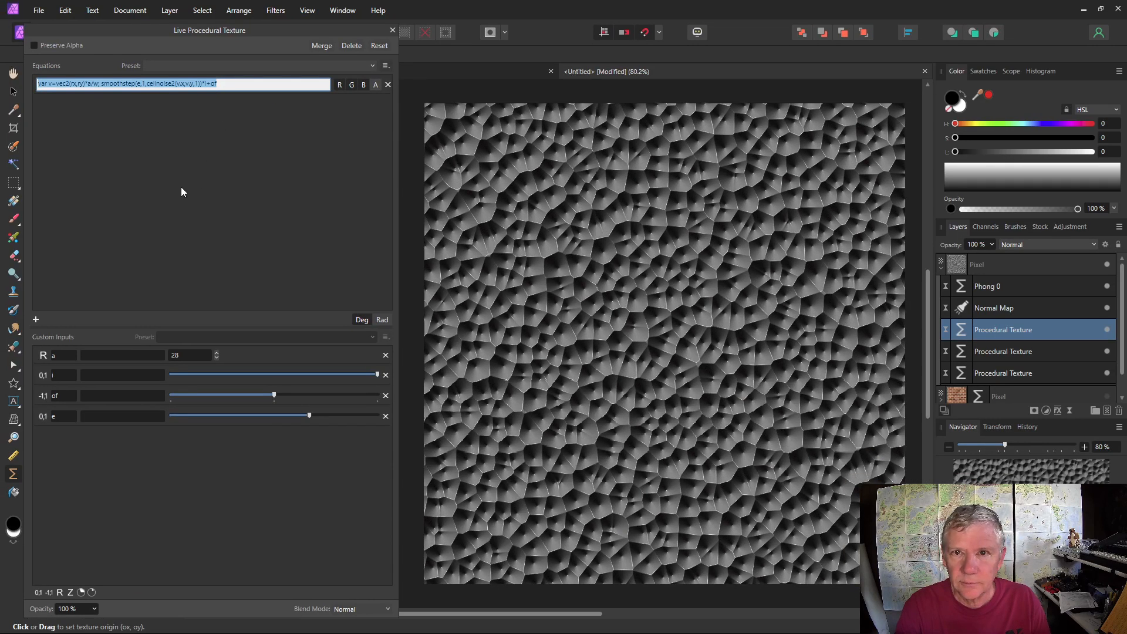
key("Return")
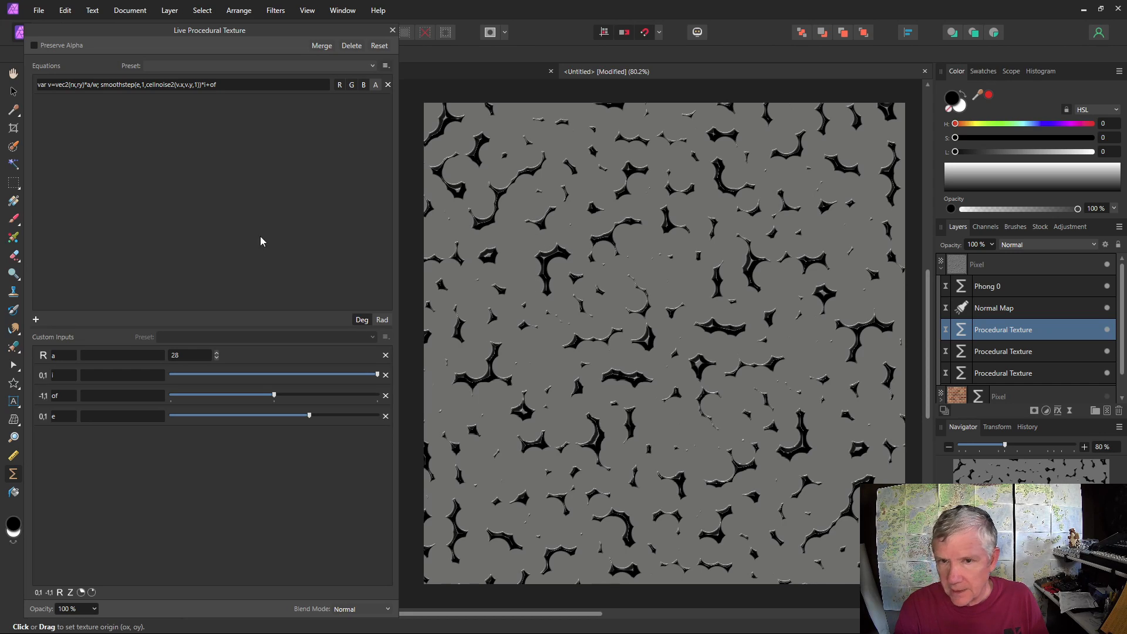
Step: Invert the smoothstep by making the expression 1-smoothstep(e,1,cellnoise2(v.x,v.y,1))*i+of
left_click(106, 87)
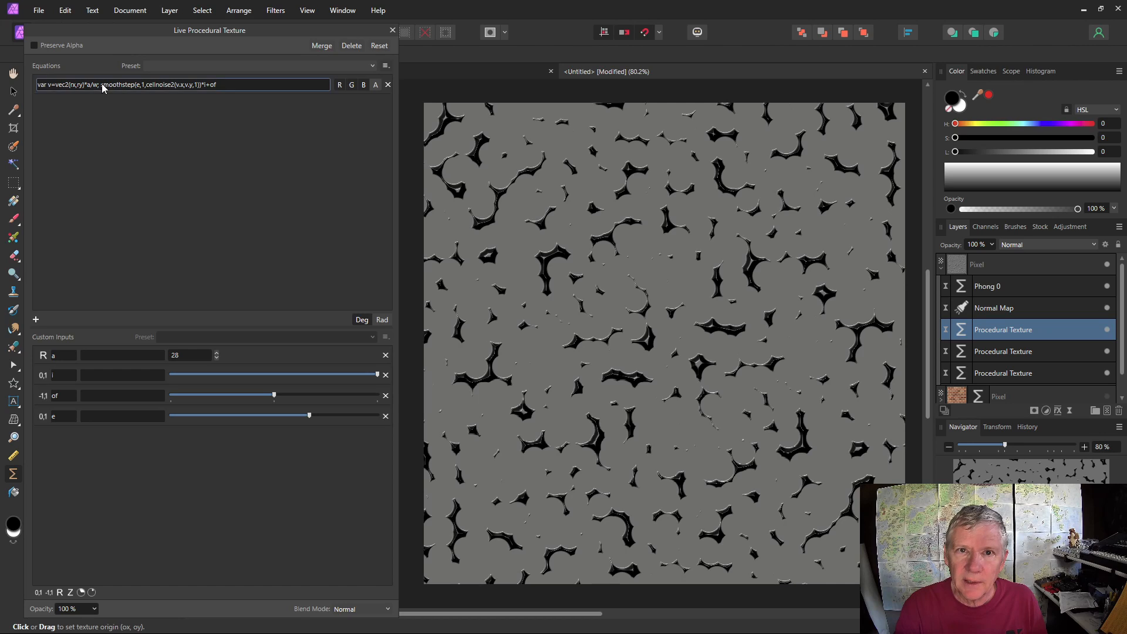
type("1-")
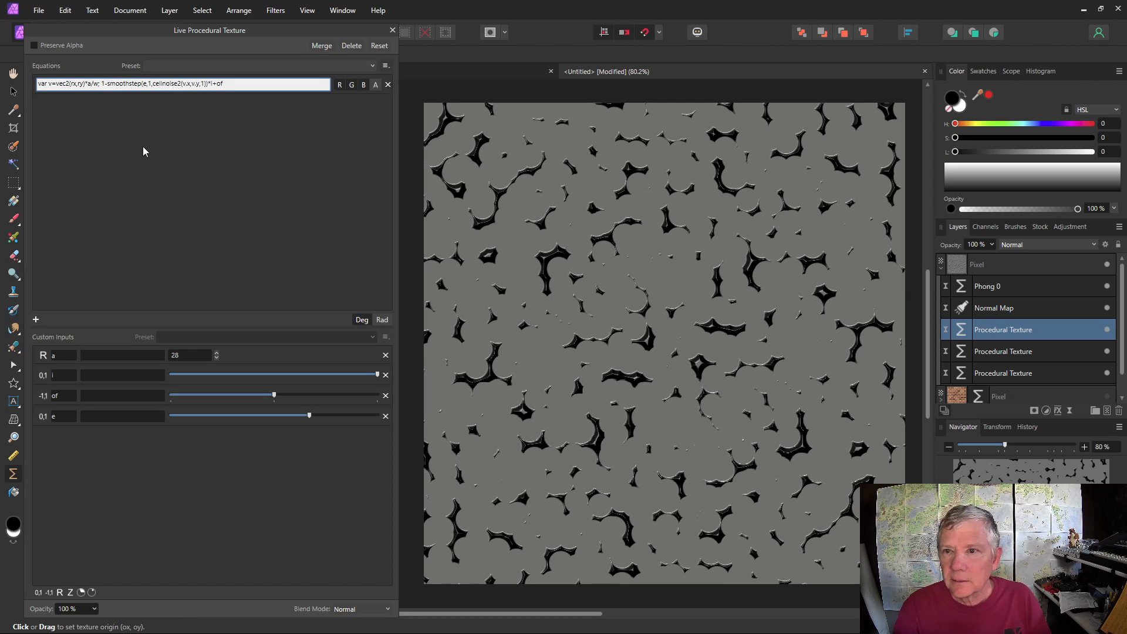
key("Return")
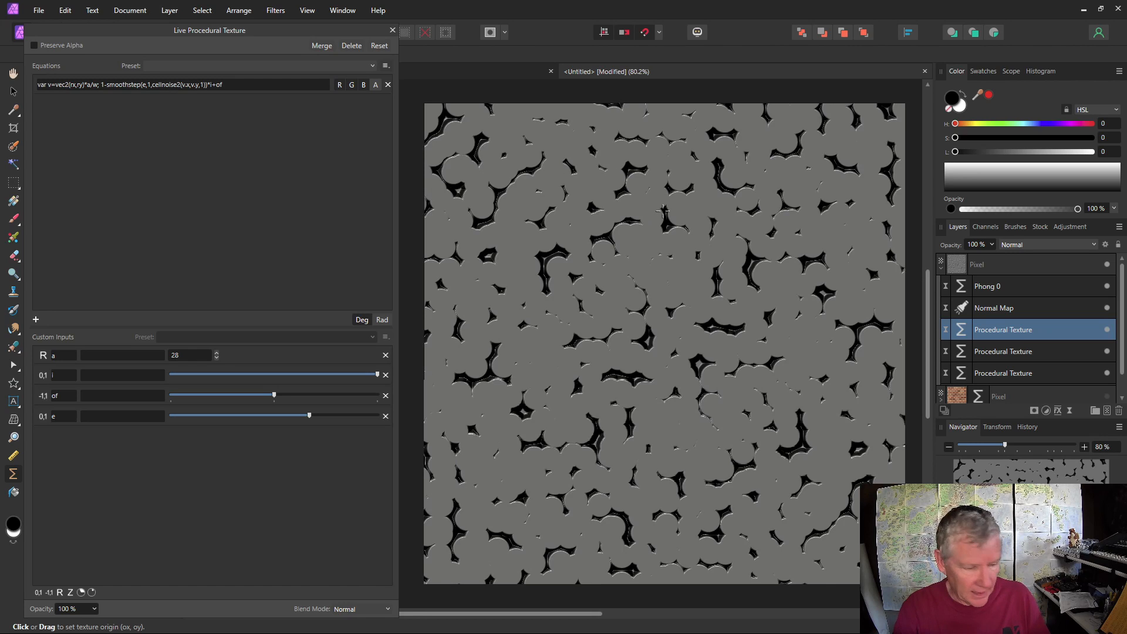
Step: Set the cell noise procedural texture's blend mode to Darken so it cuts cracks into the bricks
scroll(662, 212, "up", 4)
scroll(610, 226, "down", 5)
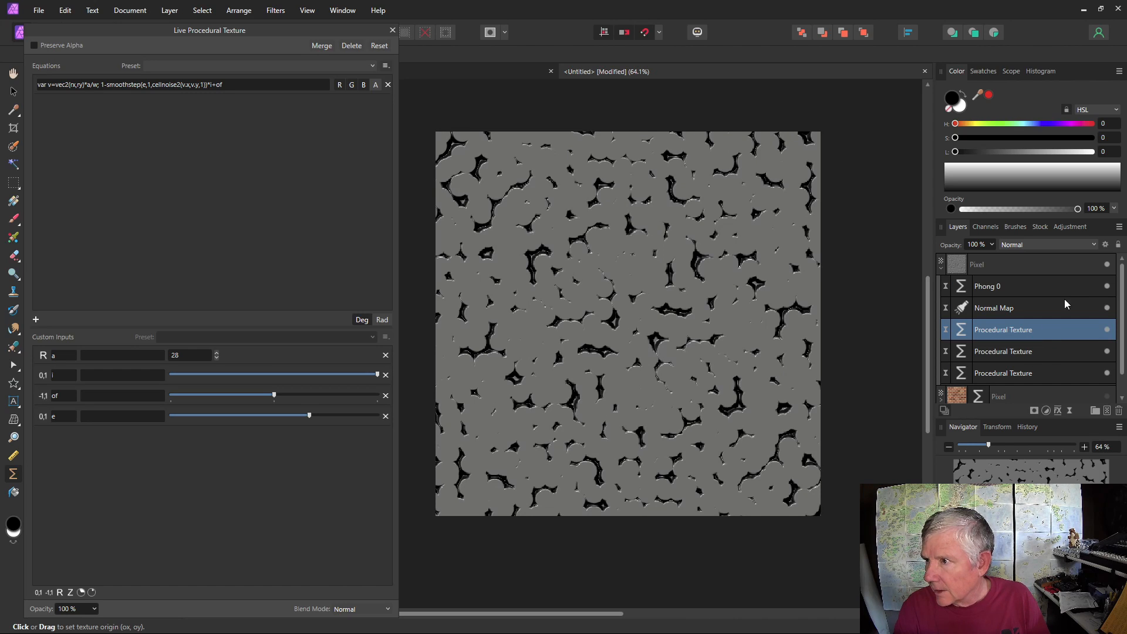
left_click(1096, 245)
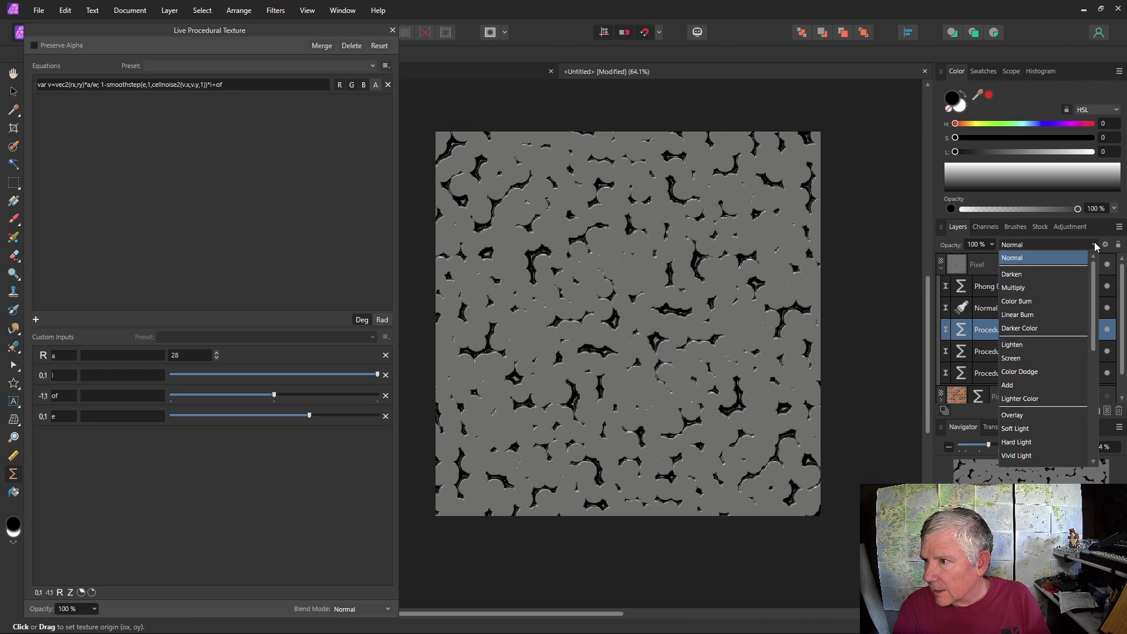
left_click(1055, 272)
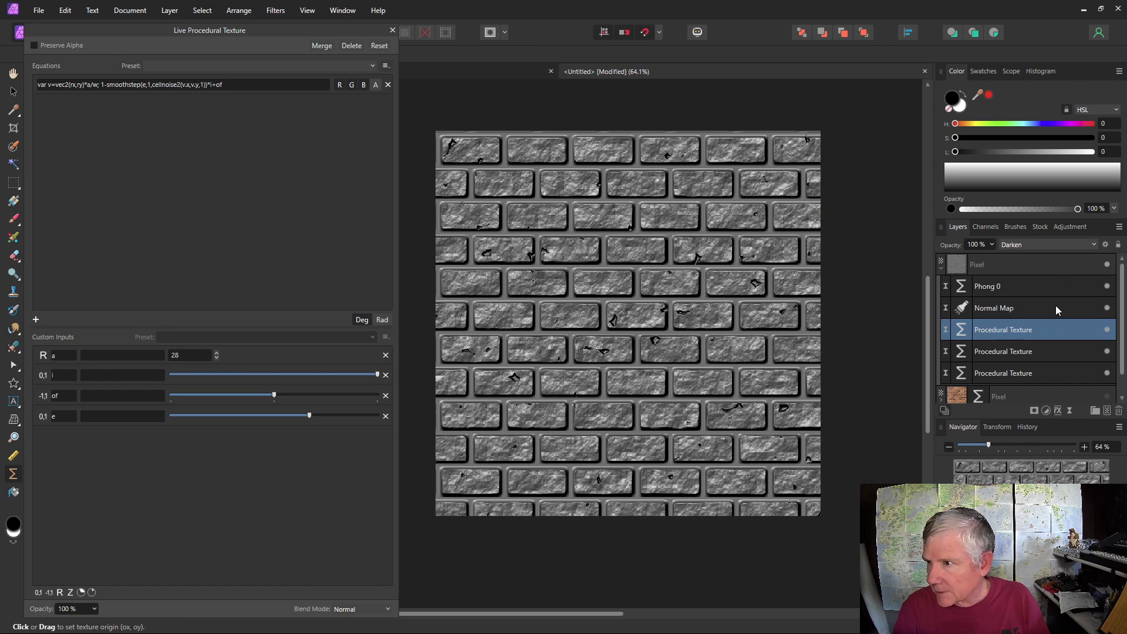
Step: Strengthen the cracks by lowering e to about 0.4, of to slightly below zero and i to about 0.9
scroll(632, 345, "up", 3)
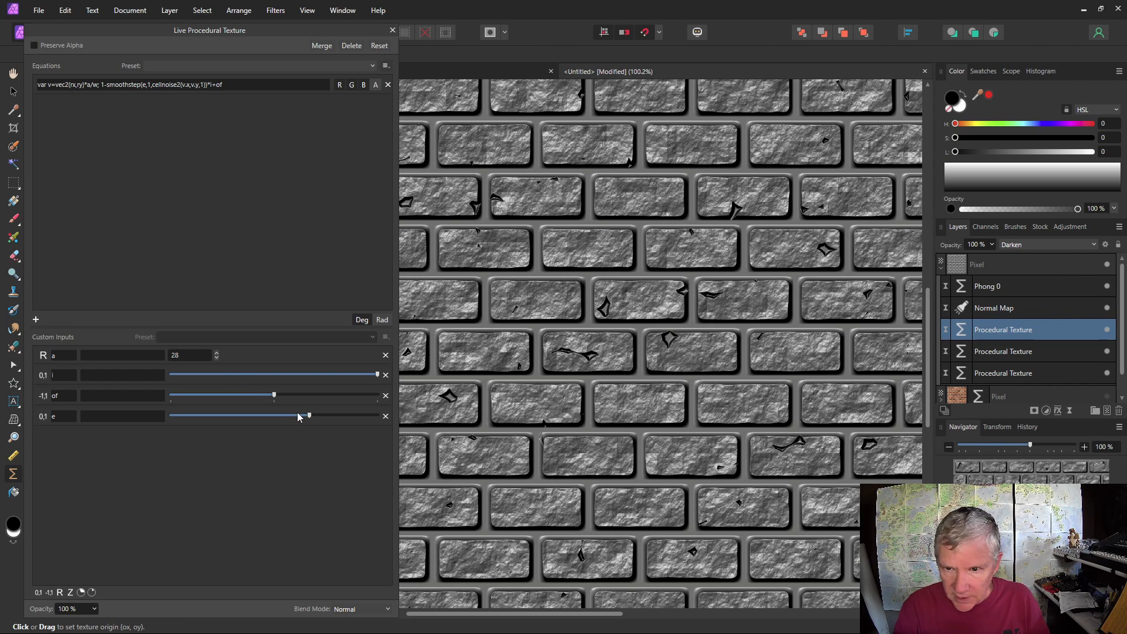
left_click_drag(308, 417, 272, 398)
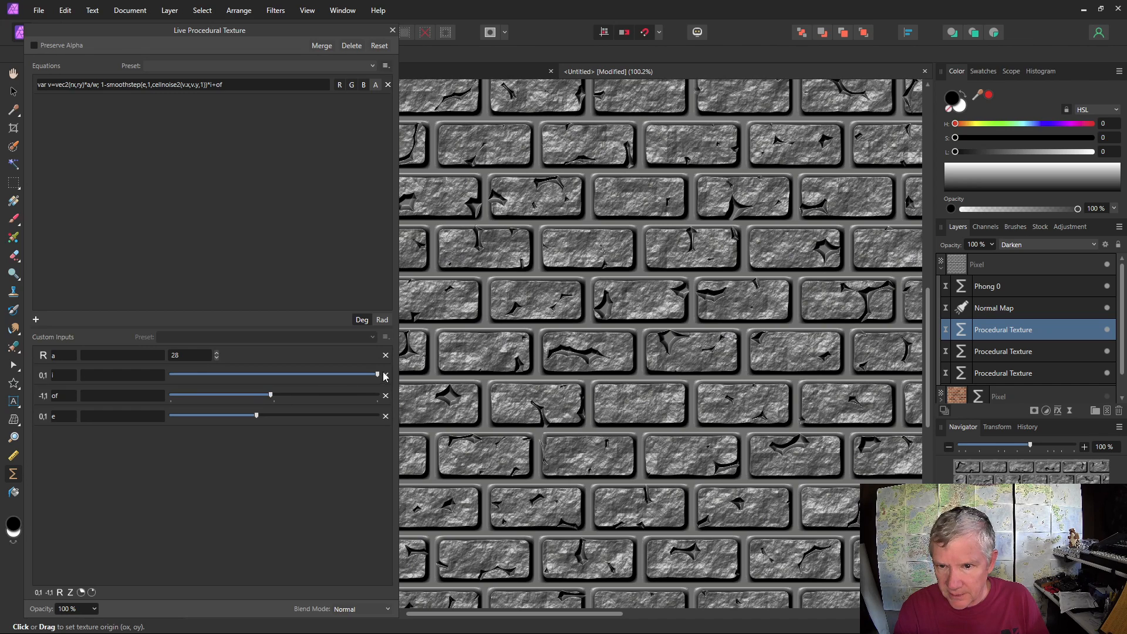
left_click_drag(377, 374, 346, 377)
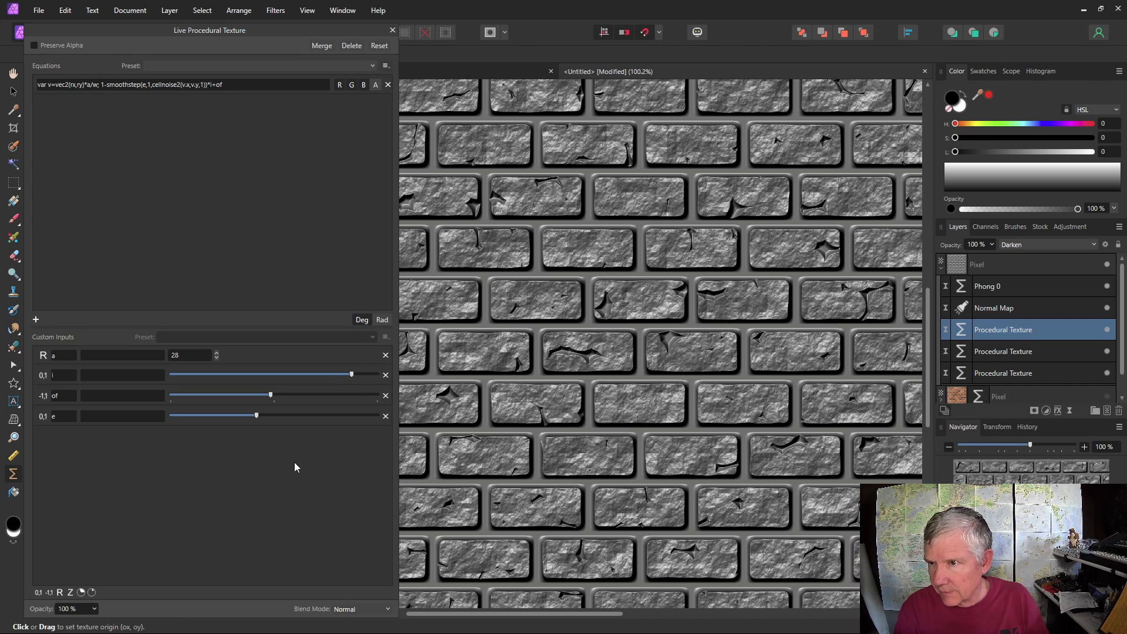
Step: Set the cell noise scale a to 30 and shift the texture origin on the canvas to redistribute the cracks
left_click(216, 353)
left_click(216, 353)
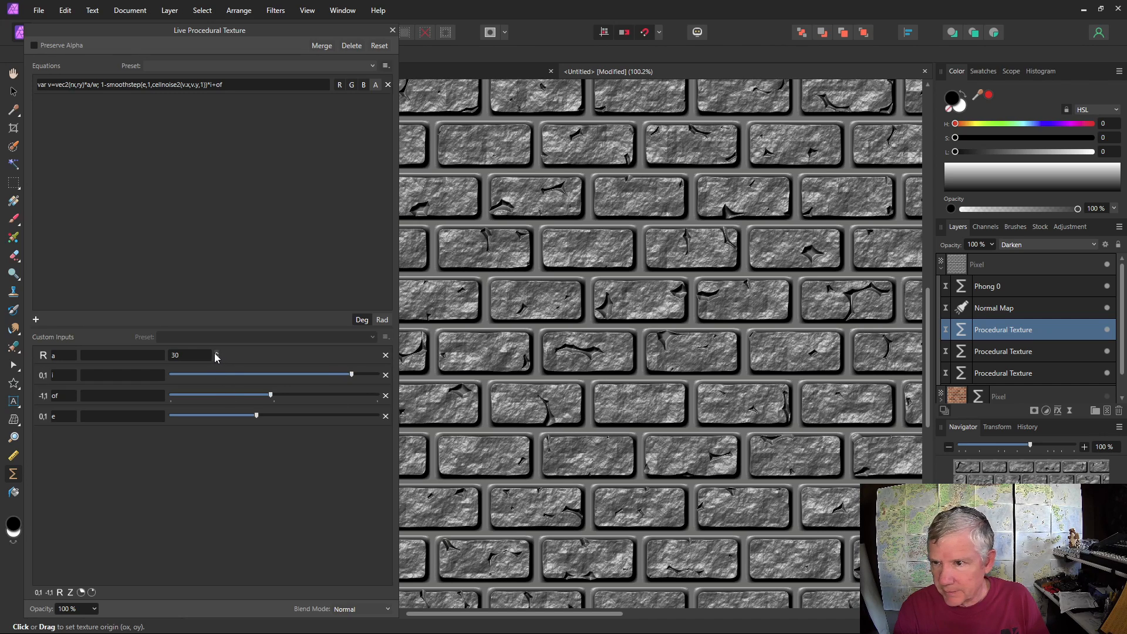
left_click(216, 352)
left_click(216, 353)
left_click(216, 353)
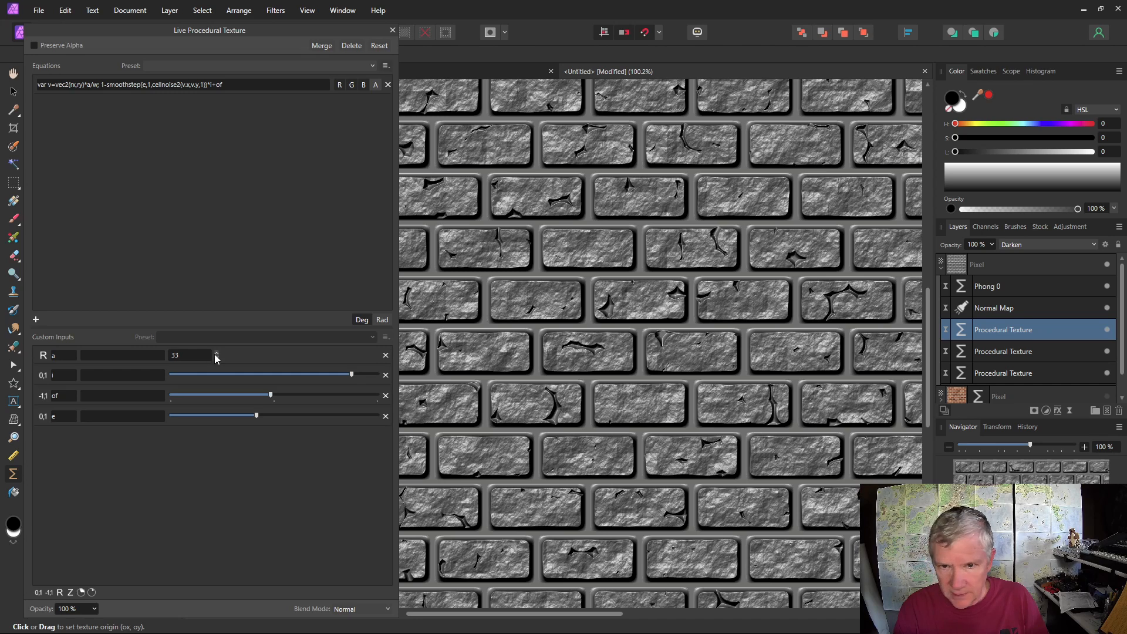
left_click(216, 357)
left_click(217, 358)
left_click(216, 357)
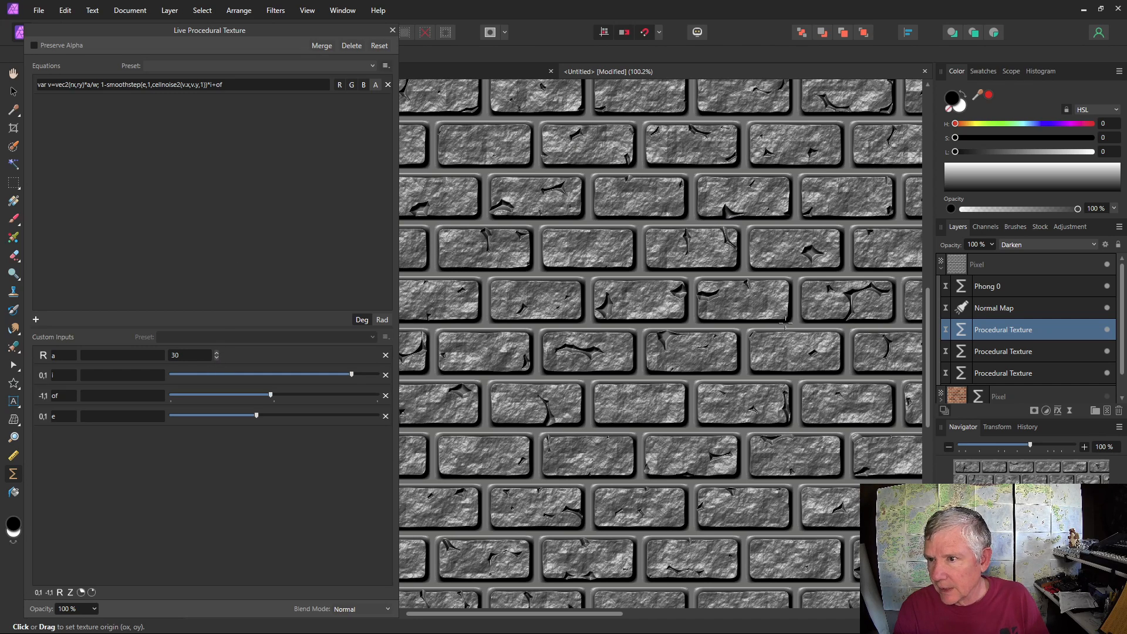
left_click_drag(785, 365, 696, 229)
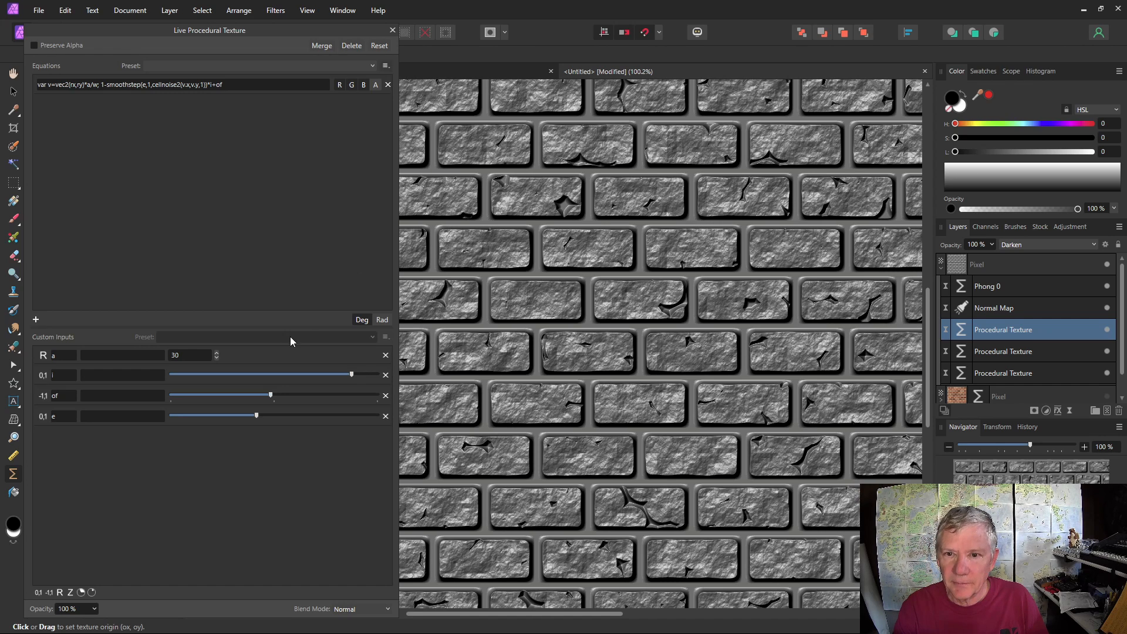
left_click_drag(293, 330, 267, 165)
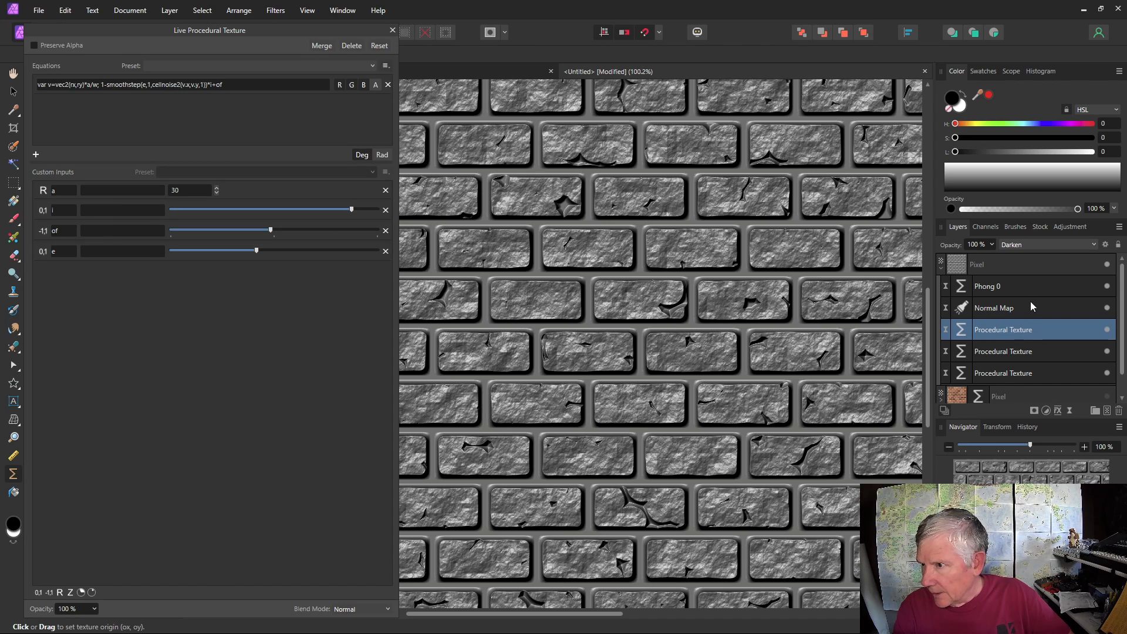
Step: Set the upper Pixel layer's blend mode to Hard Light and show the coloured brick Pixel layer beneath it
left_click(1021, 263)
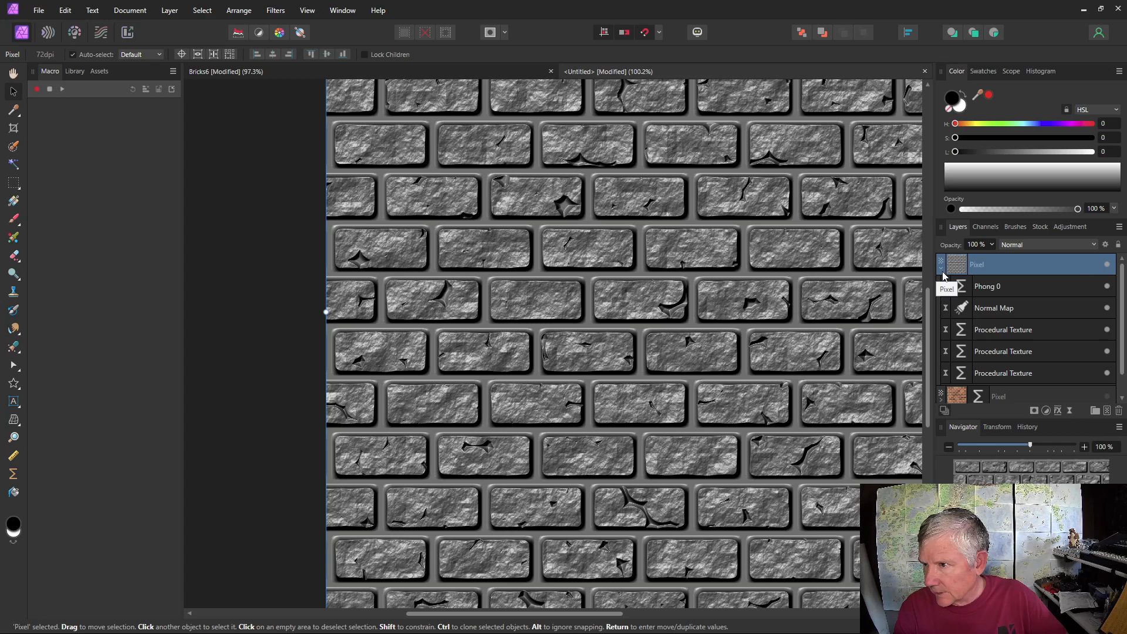
left_click(1040, 244)
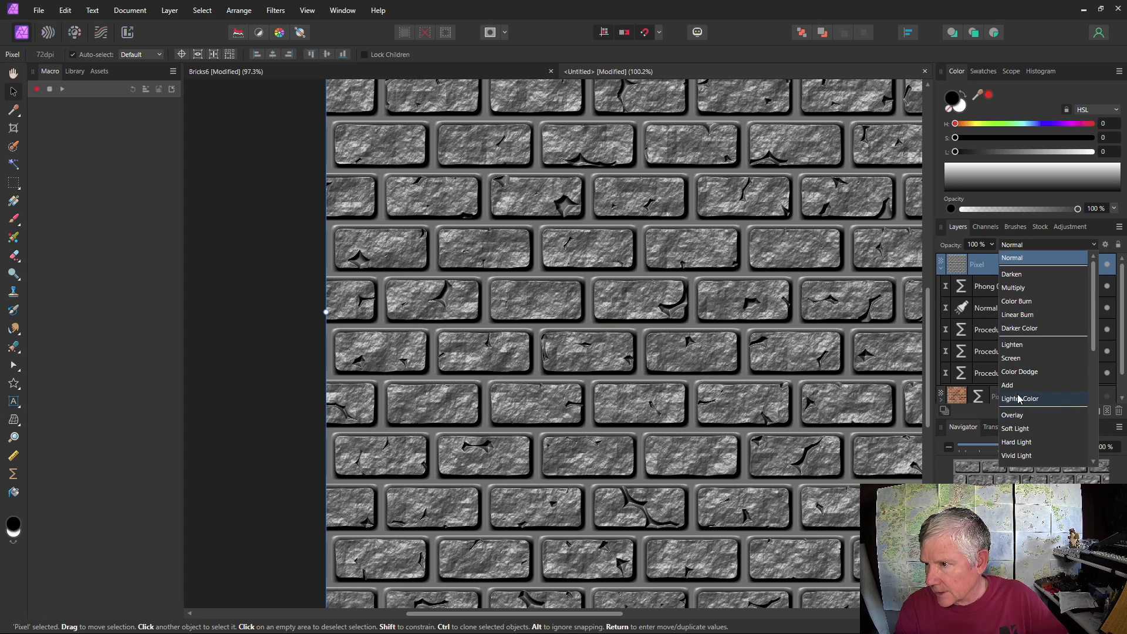
left_click(1015, 442)
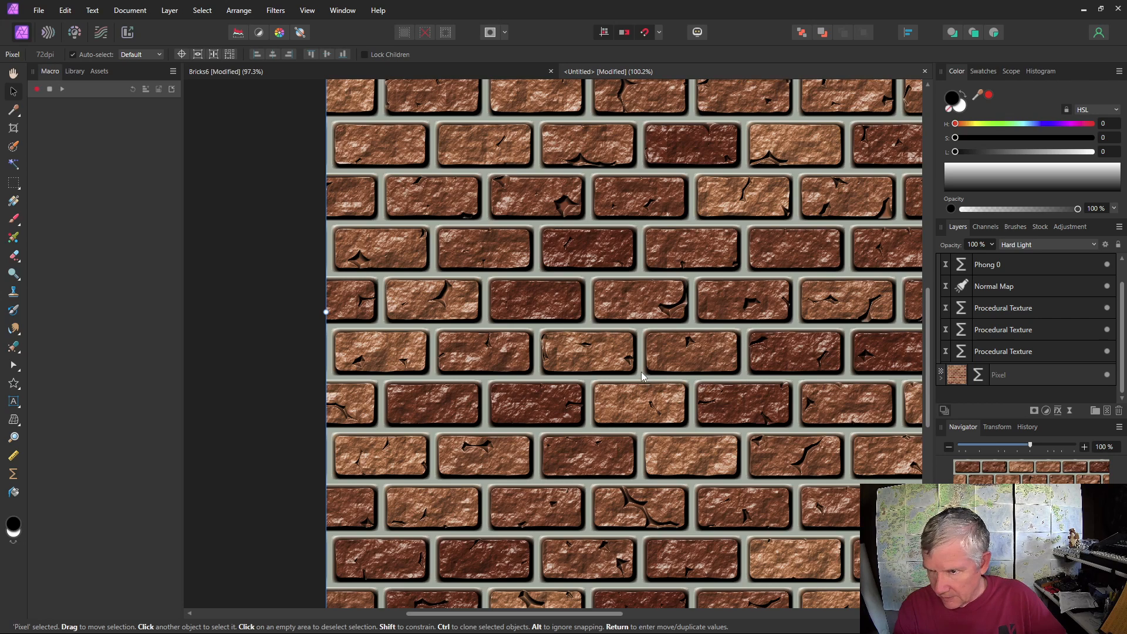
Step: Add another live Procedural Texture inside the upper Pixel layer, above Phong 0
key("ctrl+shift+n")
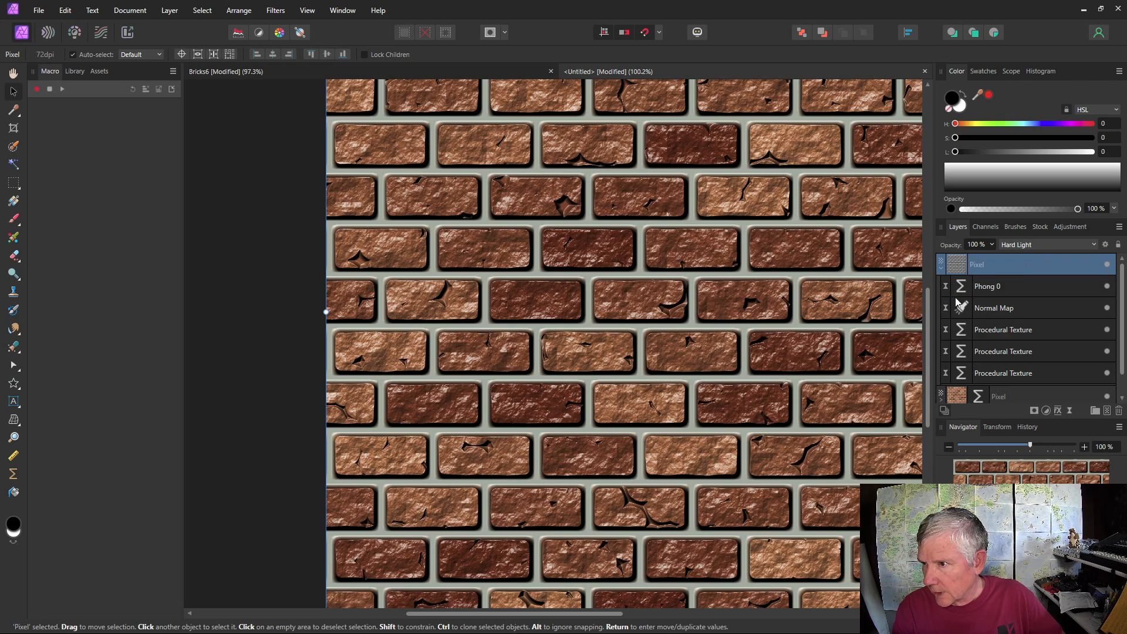
left_click(1069, 411)
left_click(1012, 368)
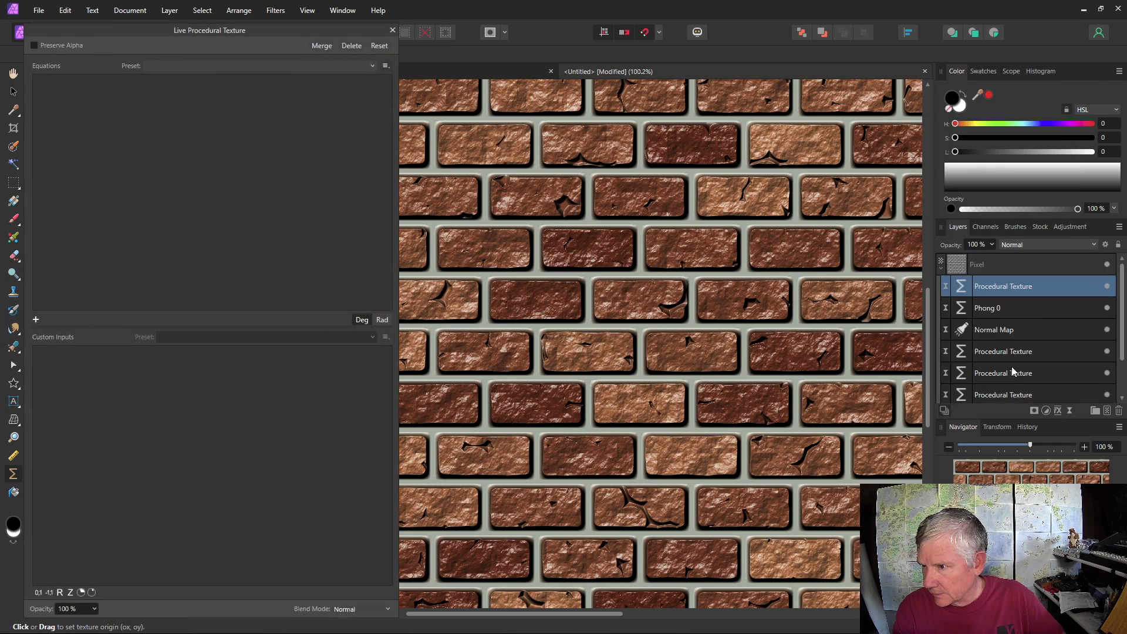
Step: Add an equation to the new procedural texture and apply it to the red, green and blue channels
left_click(35, 320)
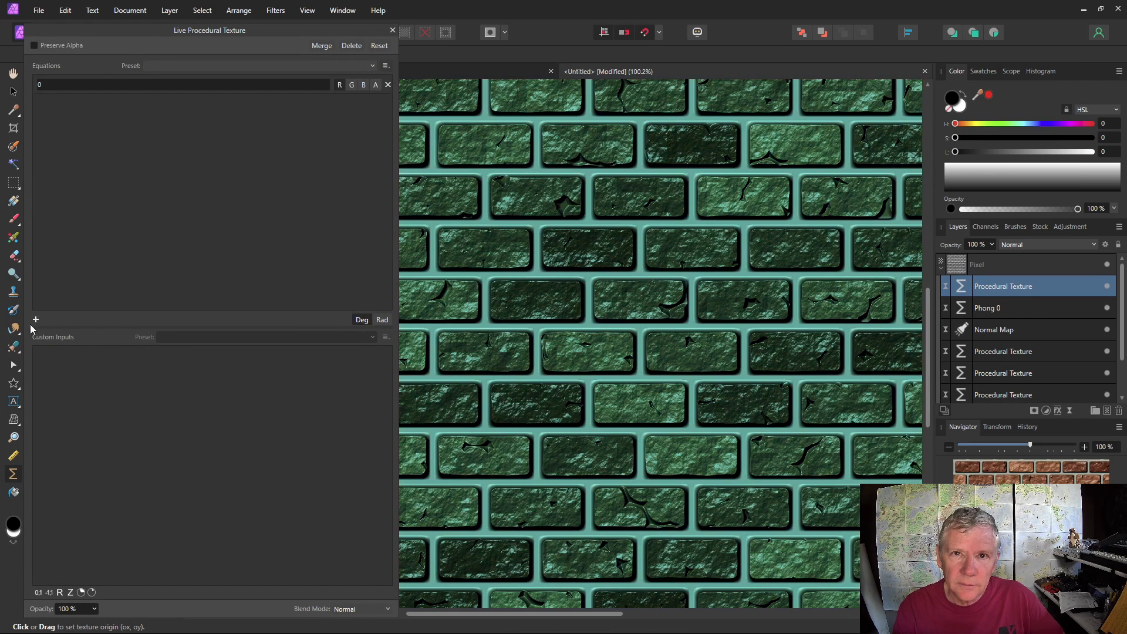
left_click(352, 84)
left_click(363, 85)
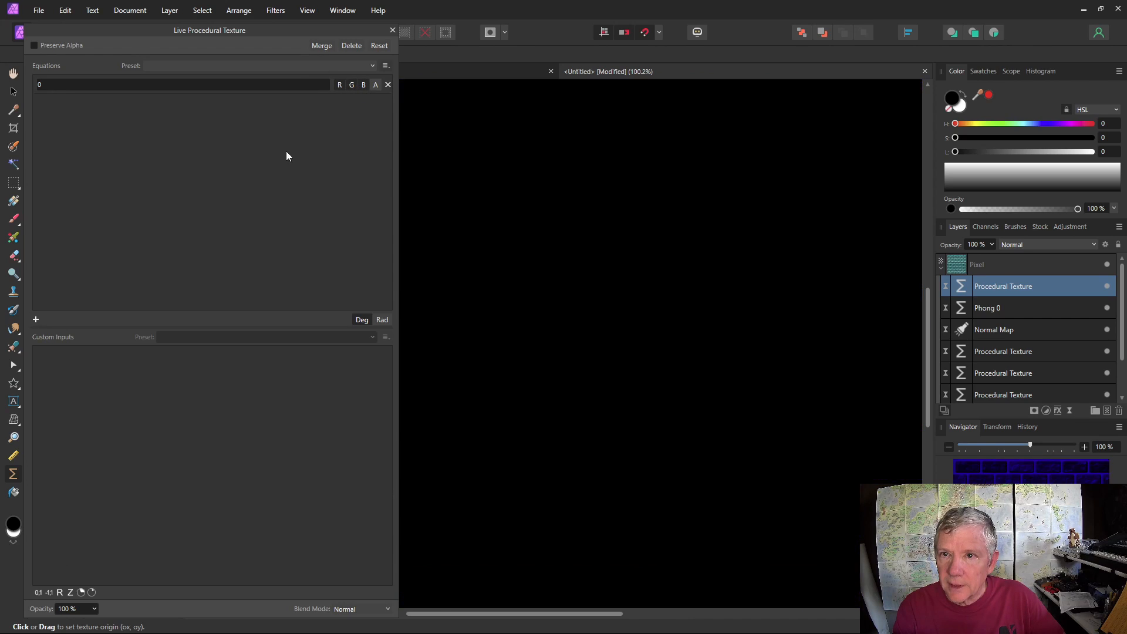
Step: Start the equation by defining the scaled position vector: var v=vec2(rx,ry)*a/w;
left_click(65, 89)
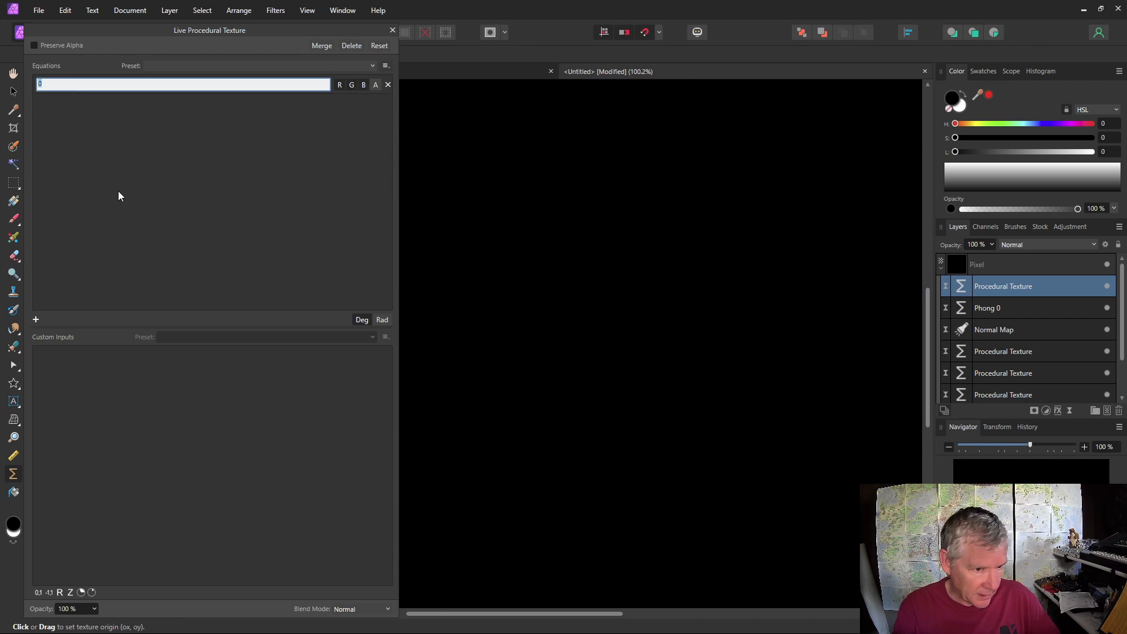
type("va")
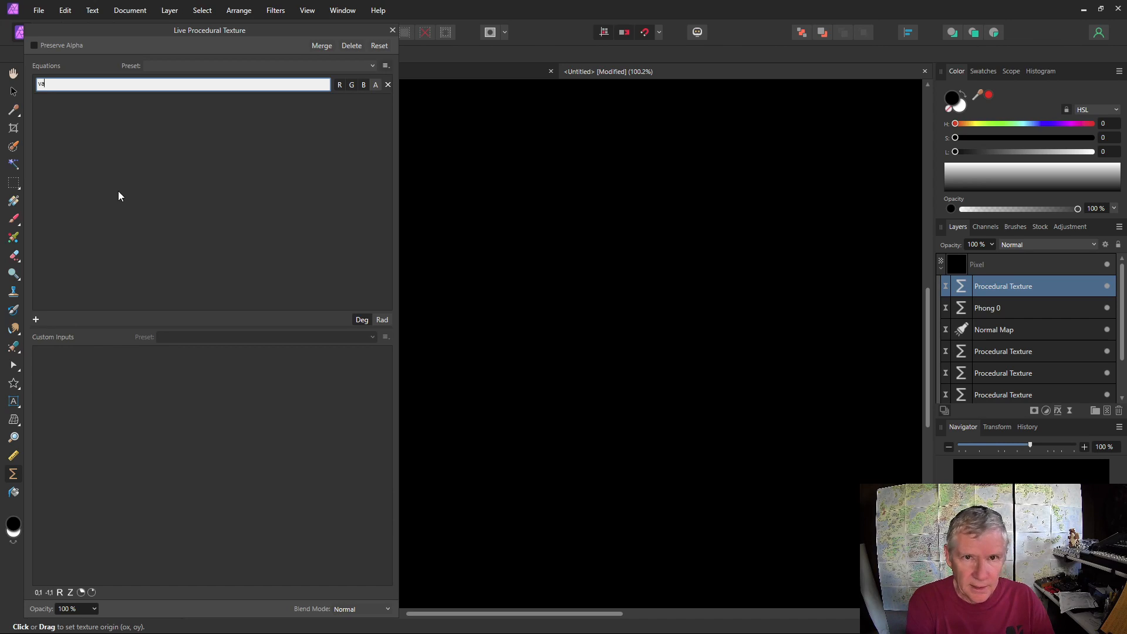
type("r v=")
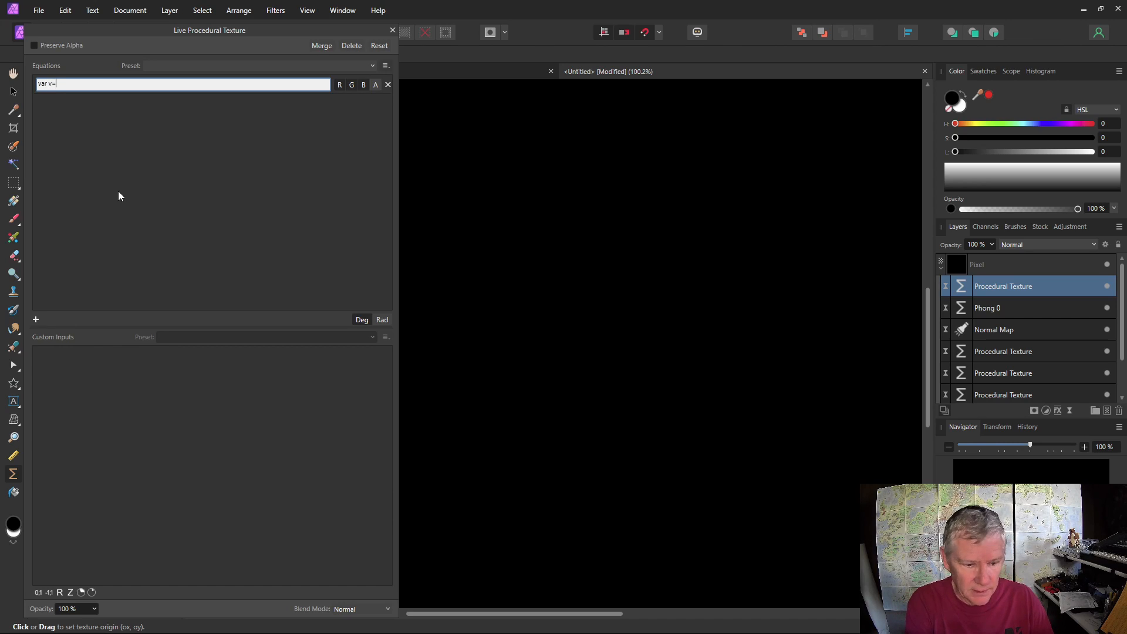
type("vec2(")
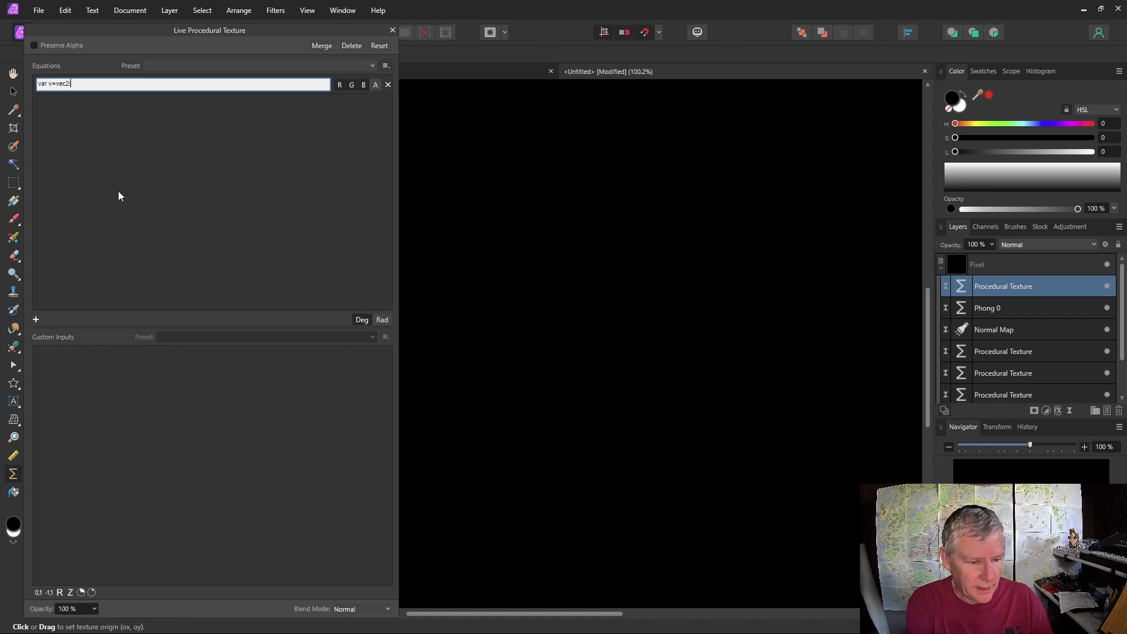
type("r")
type("x,r")
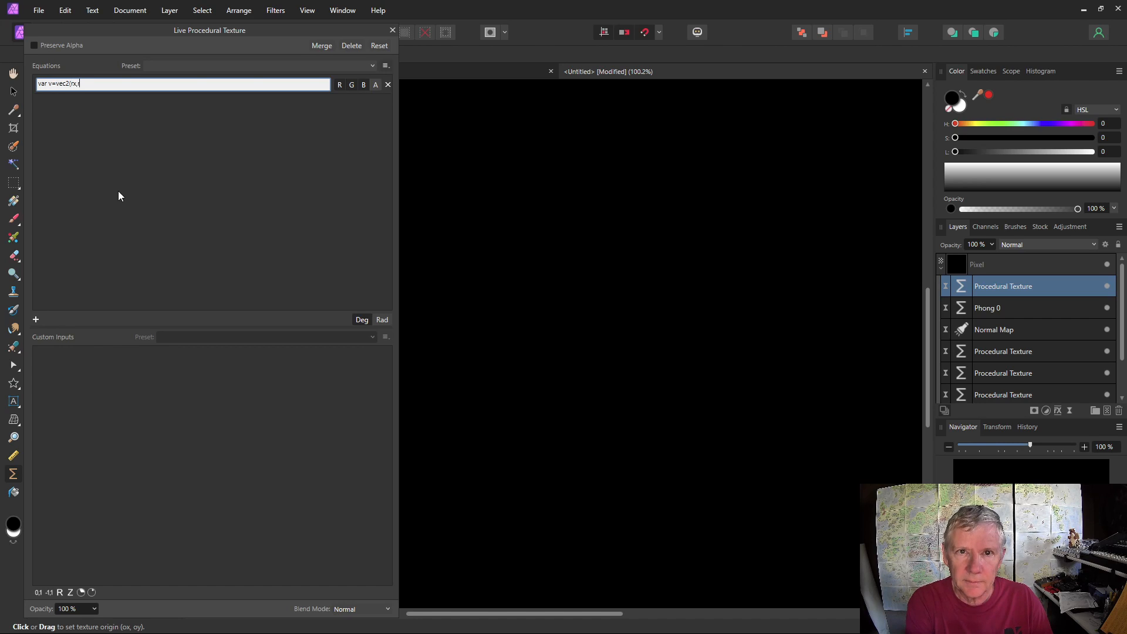
type("y)*")
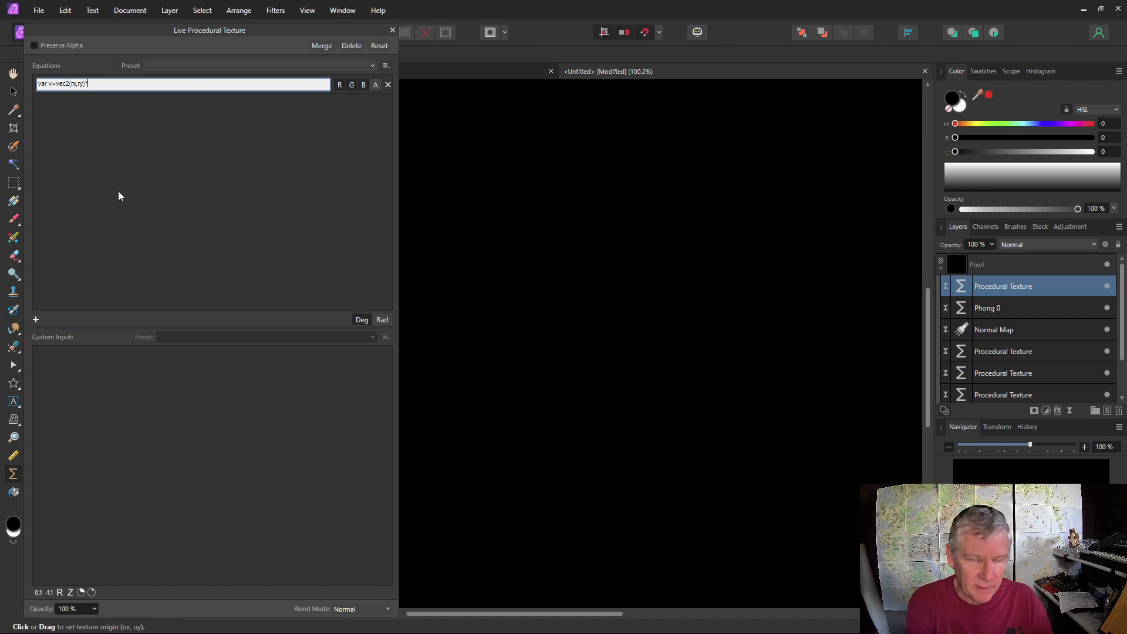
type("a/w")
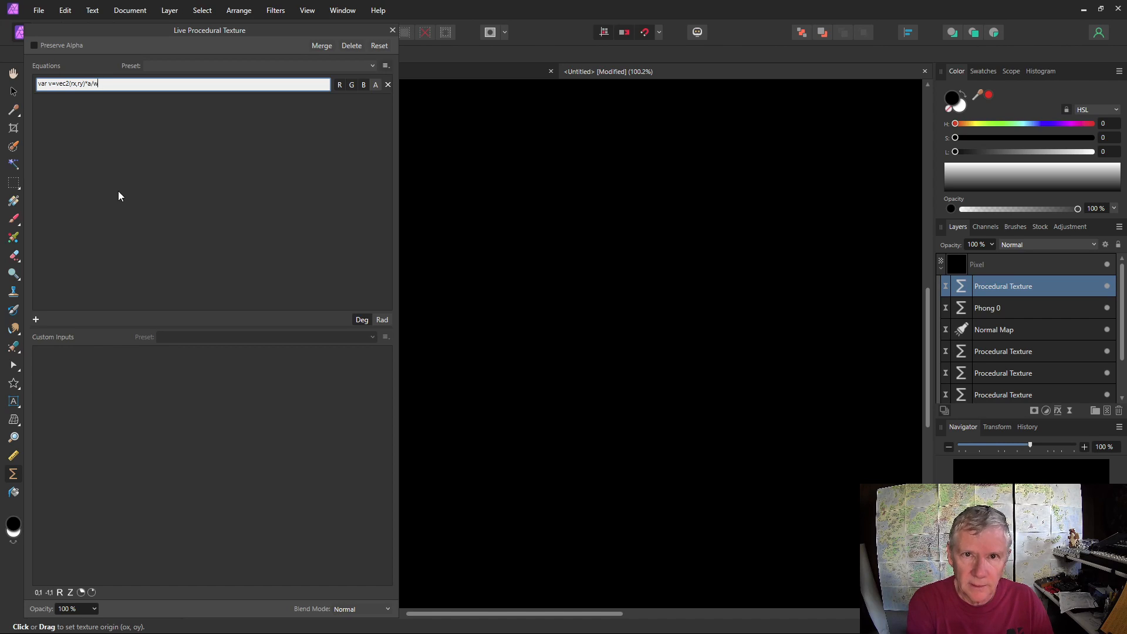
type(";")
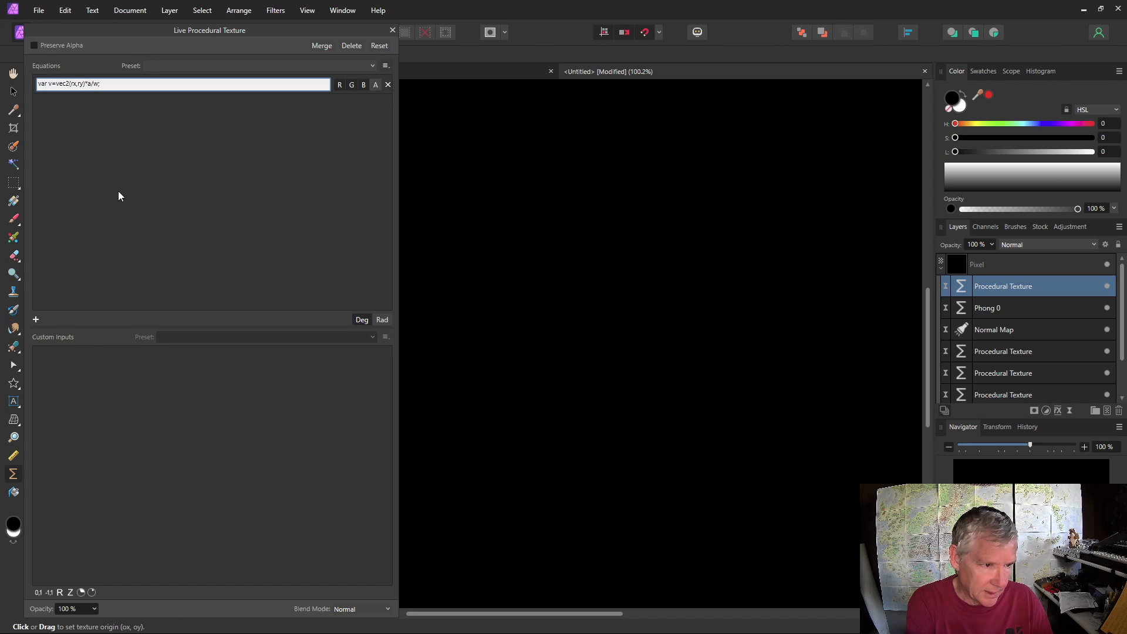
Step: Complete the equation with the cubic Perlin noise expression perlincubic(v,11,s)*i+of and apply it
type(" perl")
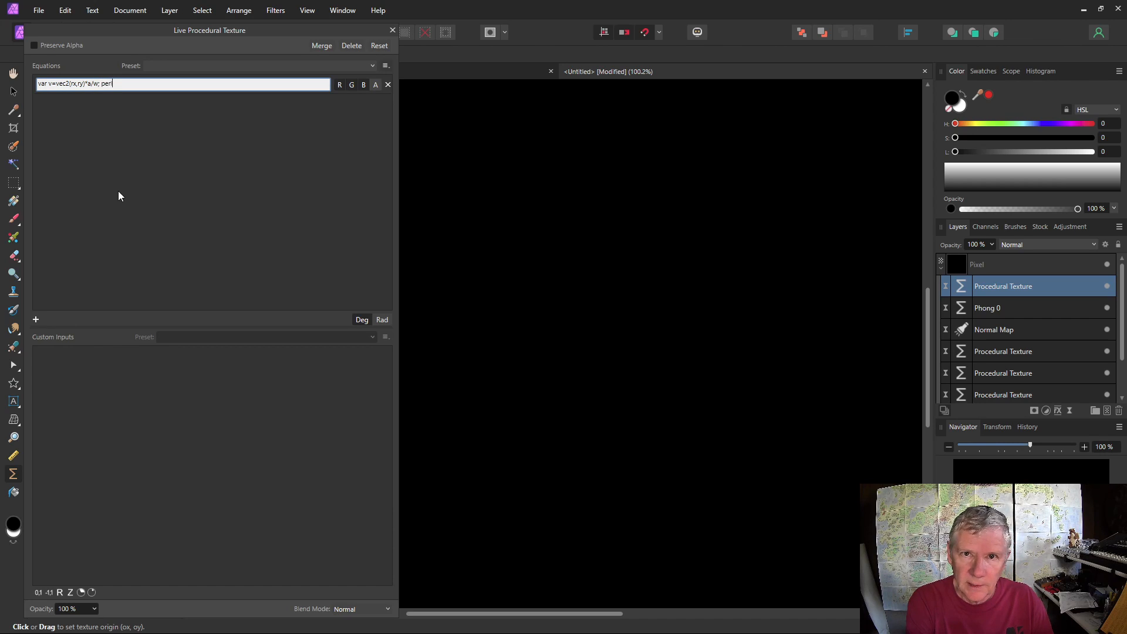
type("incubic")
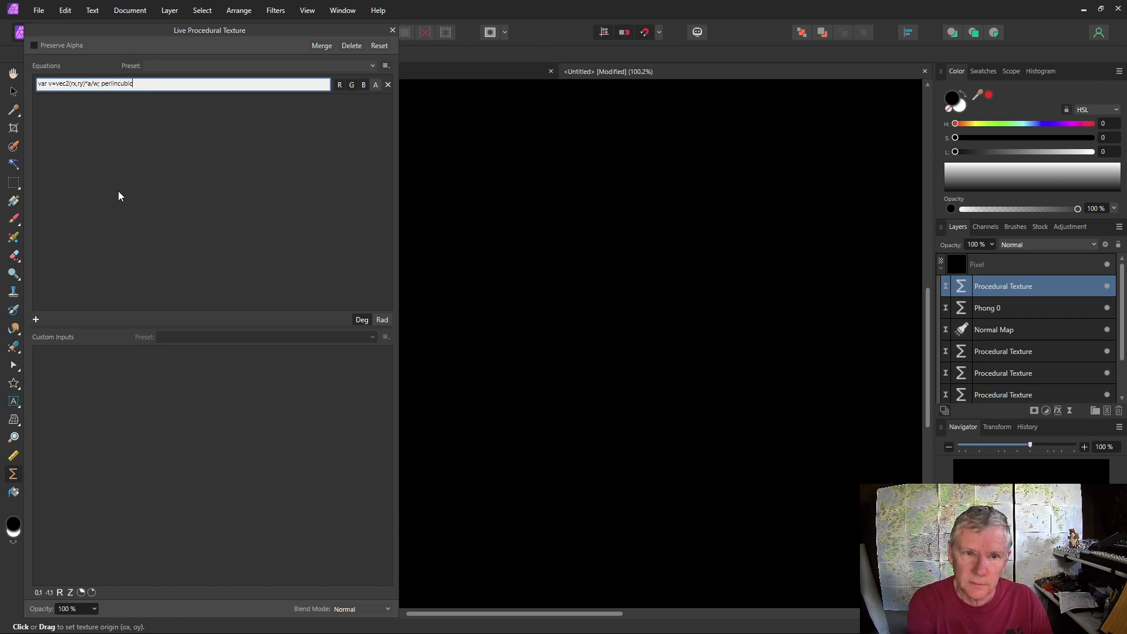
type("(v")
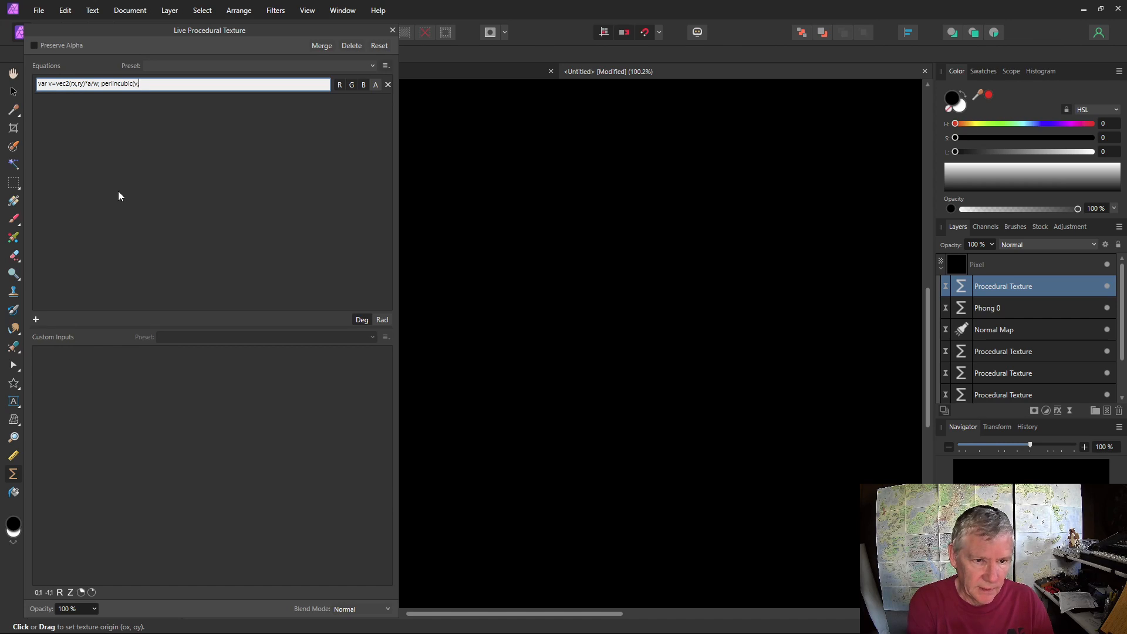
type(",11,")
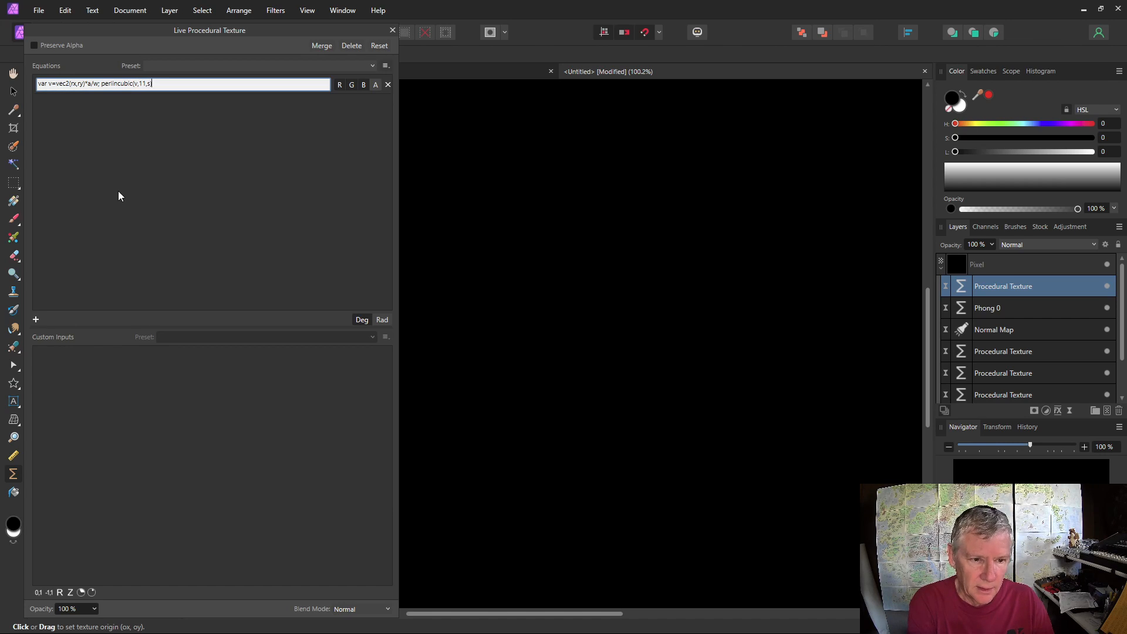
type("s)*")
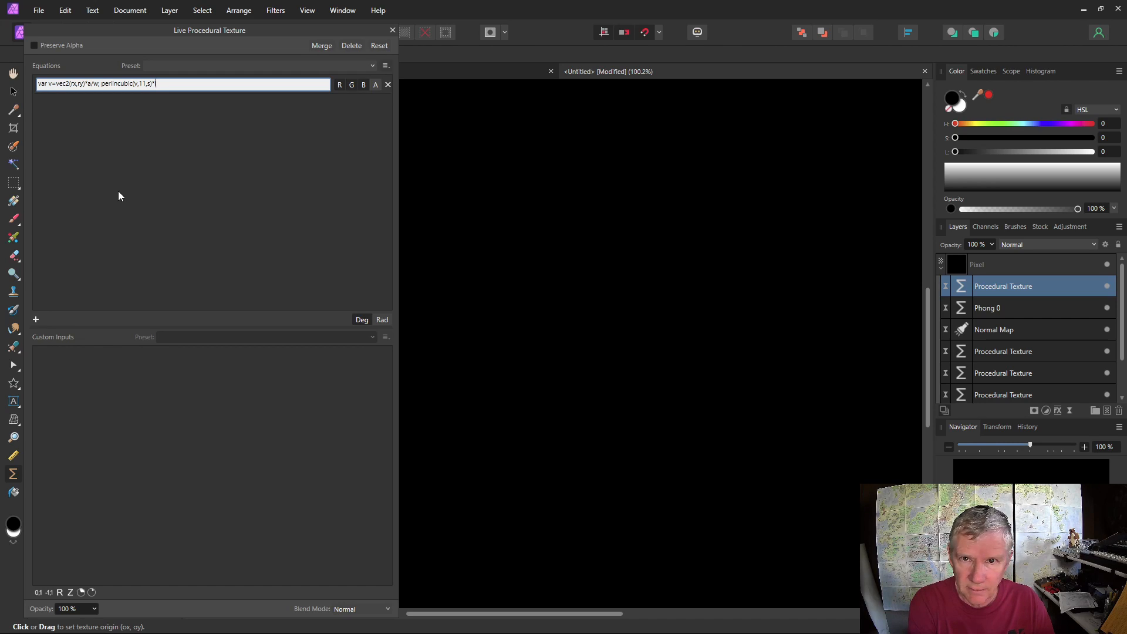
type("i+of")
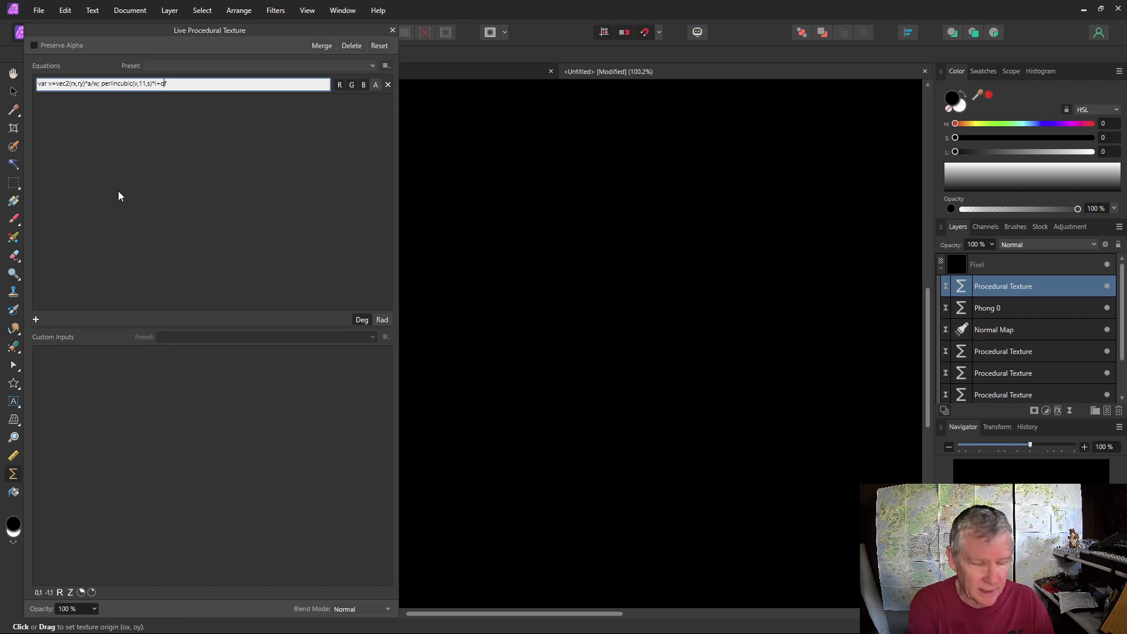
key("Return")
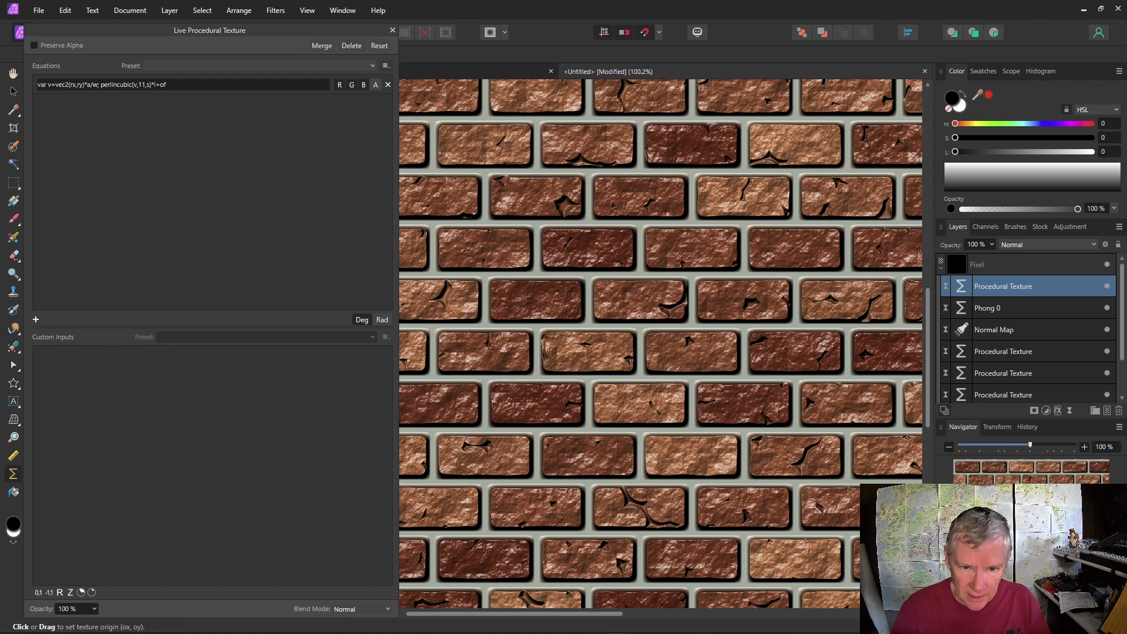
Step: Add four custom inputs: one real number, two 0 to 1 ranges and one -1 to 1 range
left_click(60, 592)
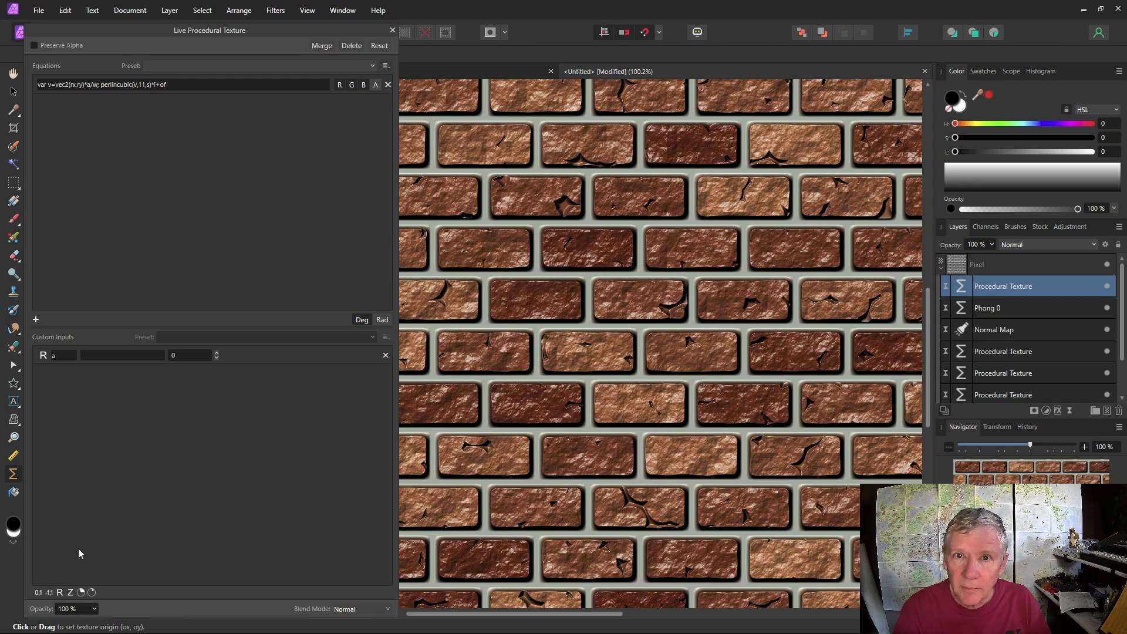
left_click(38, 593)
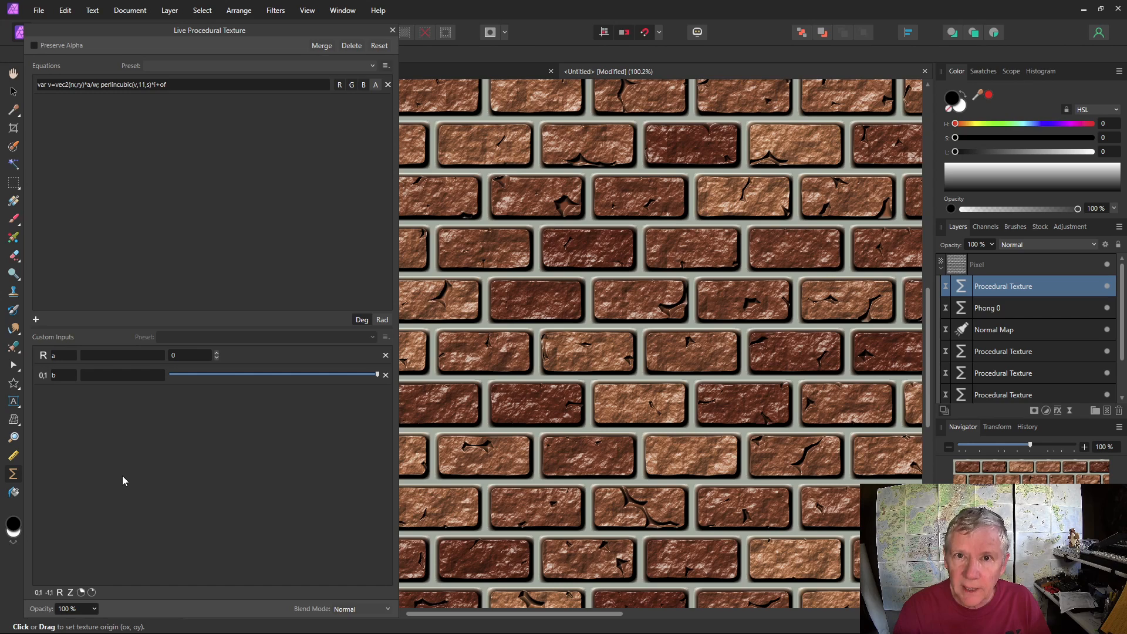
left_click(38, 592)
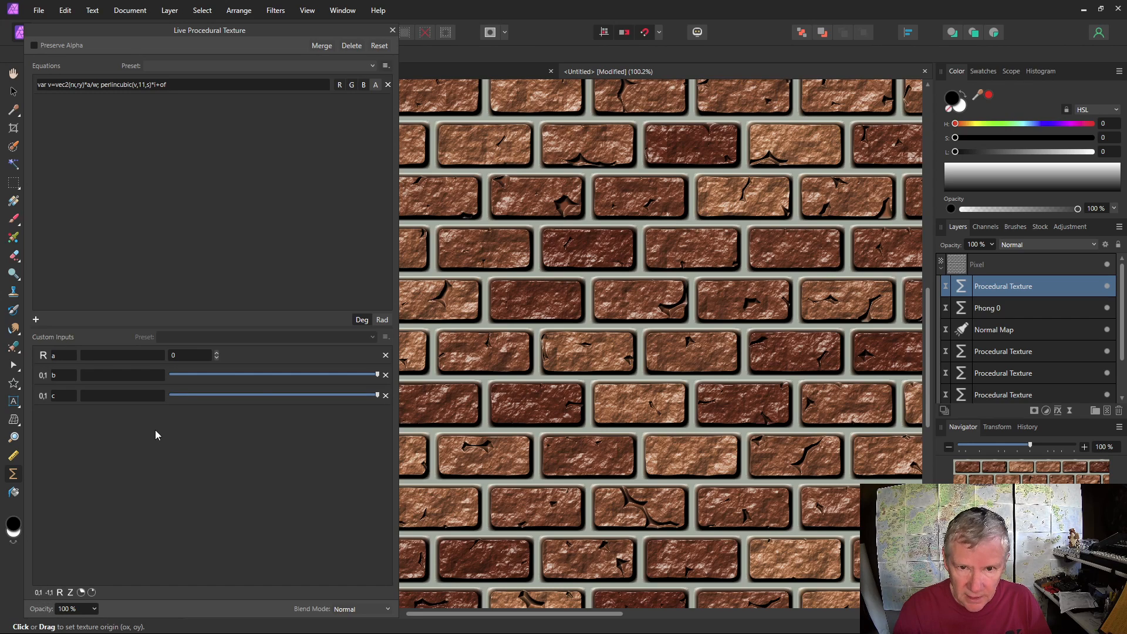
left_click(50, 592)
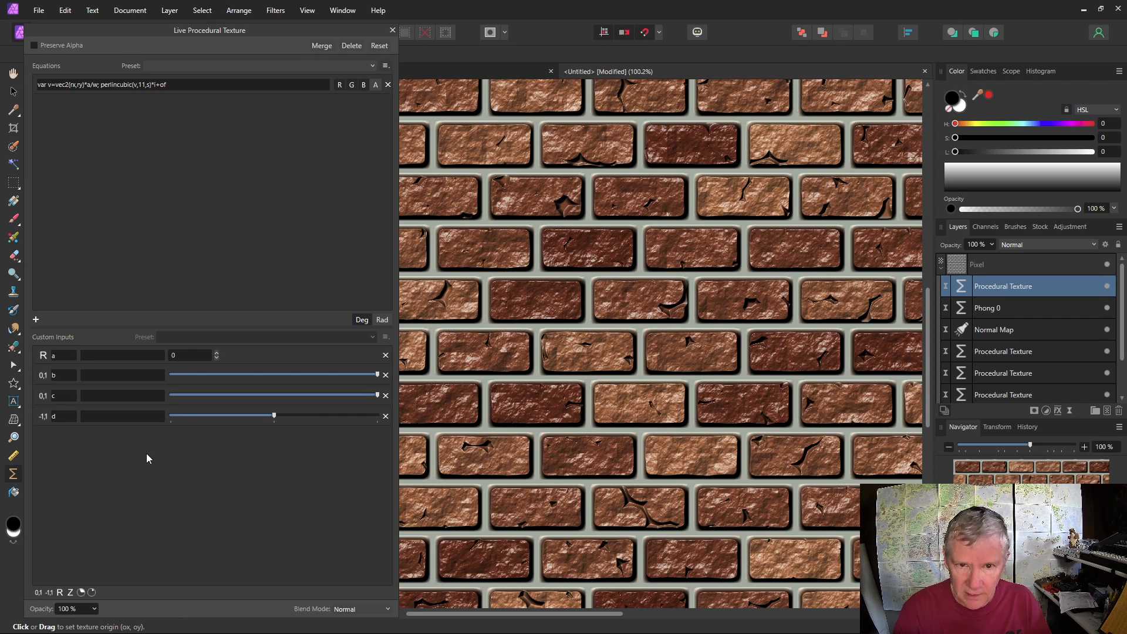
Step: Rename the two 0 to 1 inputs s and i, and the -1 to 1 input of
double_click(61, 375)
type("s")
key("Return")
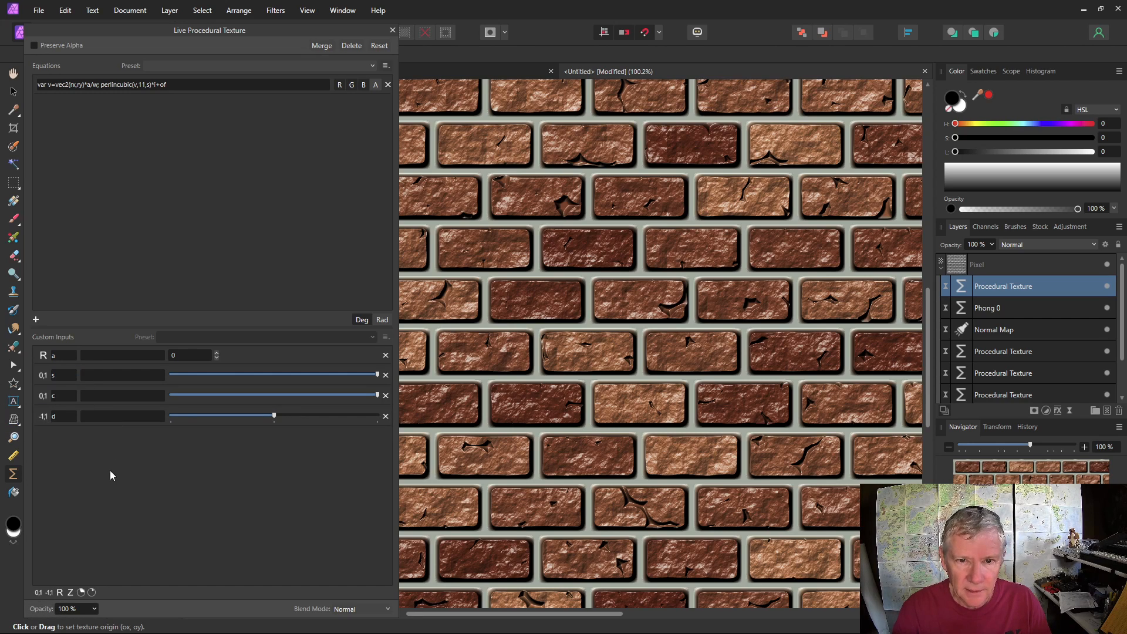
double_click(62, 396)
type("i")
key("Return")
type("of")
key("Return")
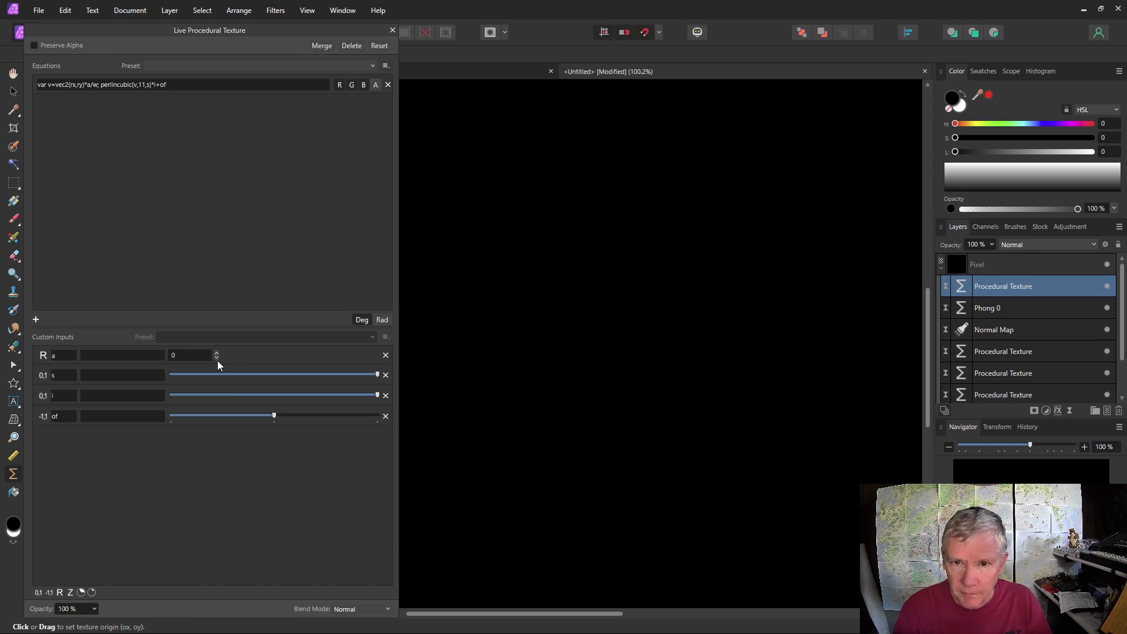
Step: Raise the noise scale a to 4 and lower s to about 0.55 to soften the noise
left_click(216, 353)
left_click(216, 353)
left_click(216, 353)
left_click(216, 354)
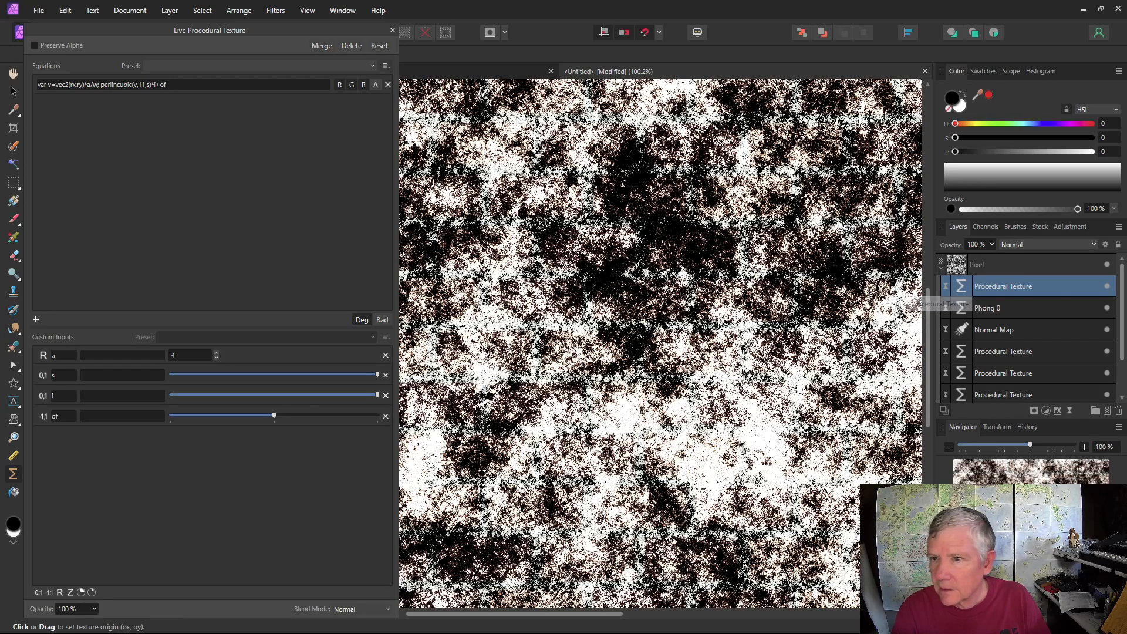
left_click_drag(378, 374, 283, 376)
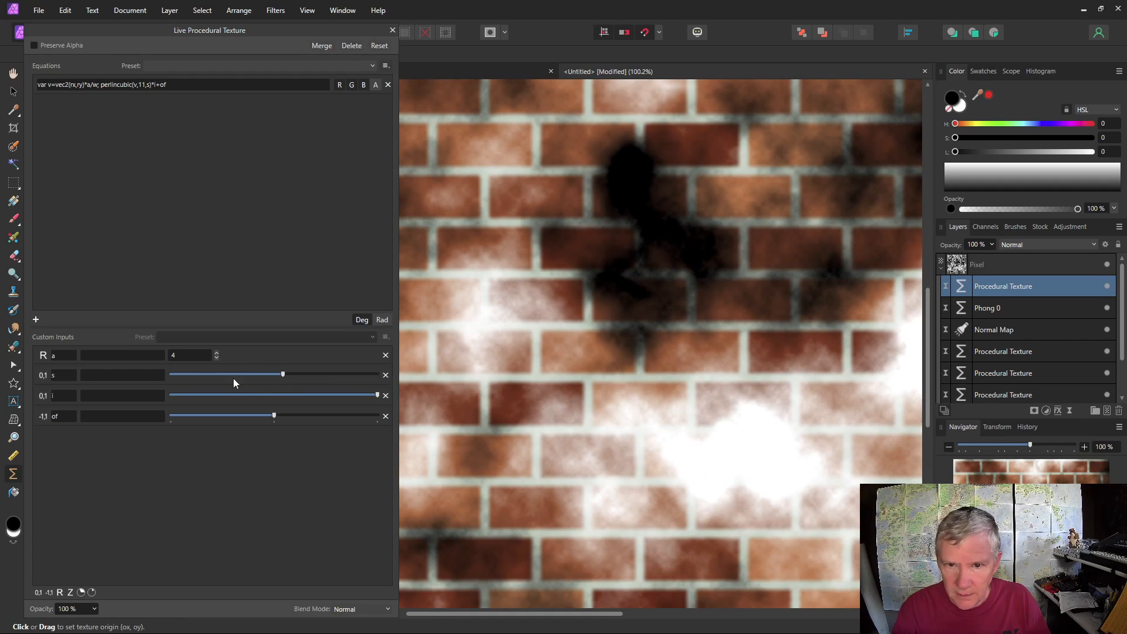
Step: Set the noise scale a to 100
left_click(187, 356)
type("100")
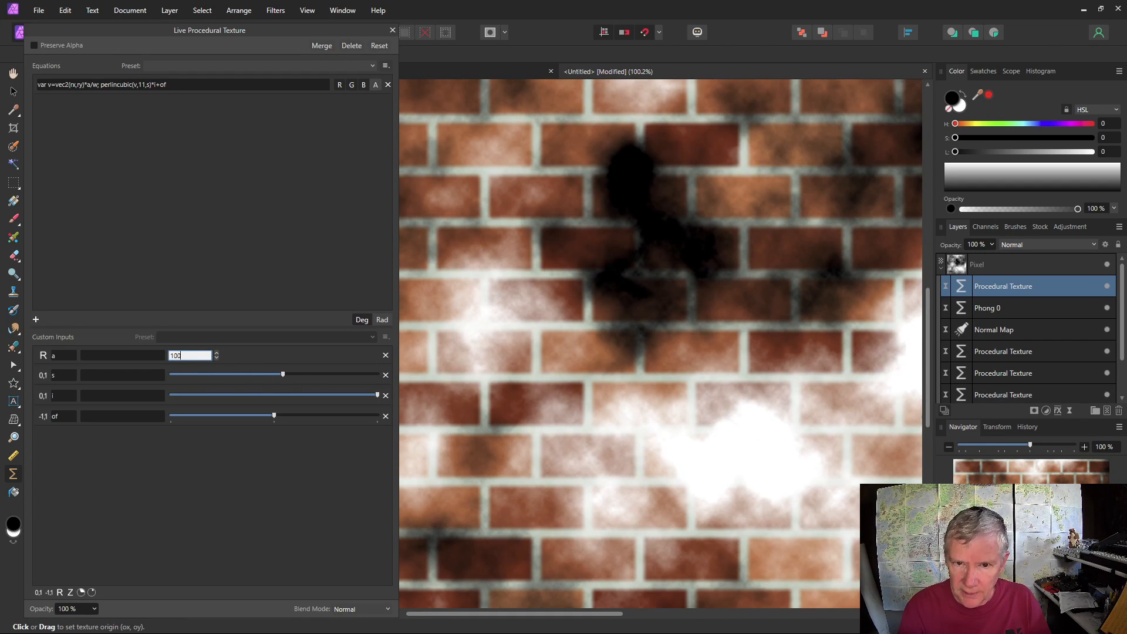
key("Return")
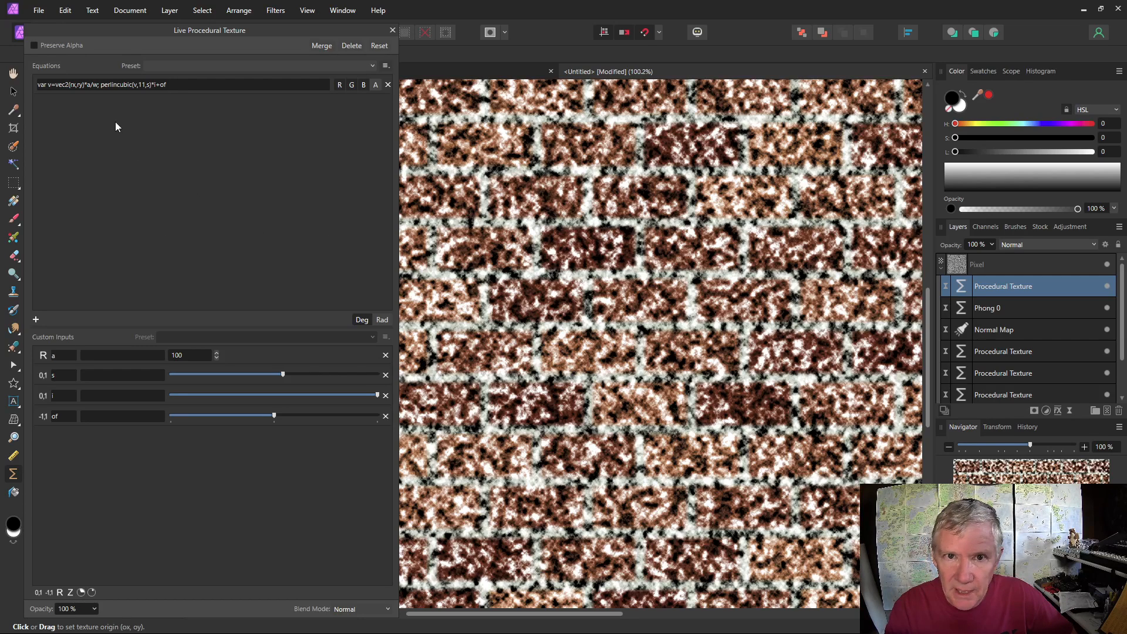
Step: Wrap the Perlin noise call in an oscsc function so the equation reads oscsc(perlincubic(v,11,s))*i+of
left_click(104, 84)
left_click(104, 84)
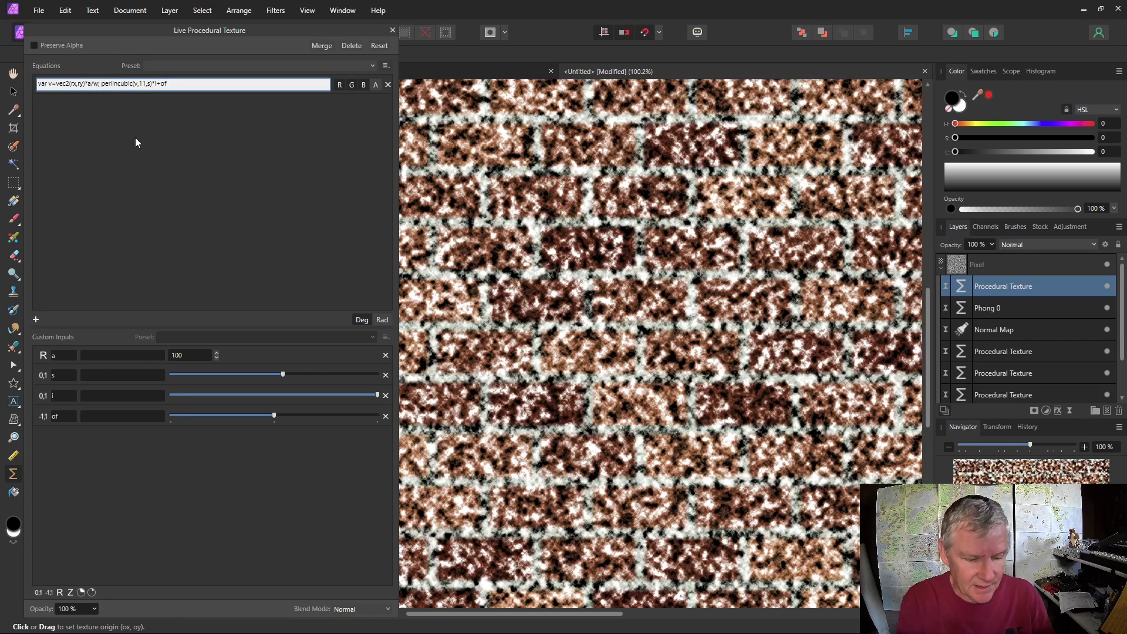
type("oscs")
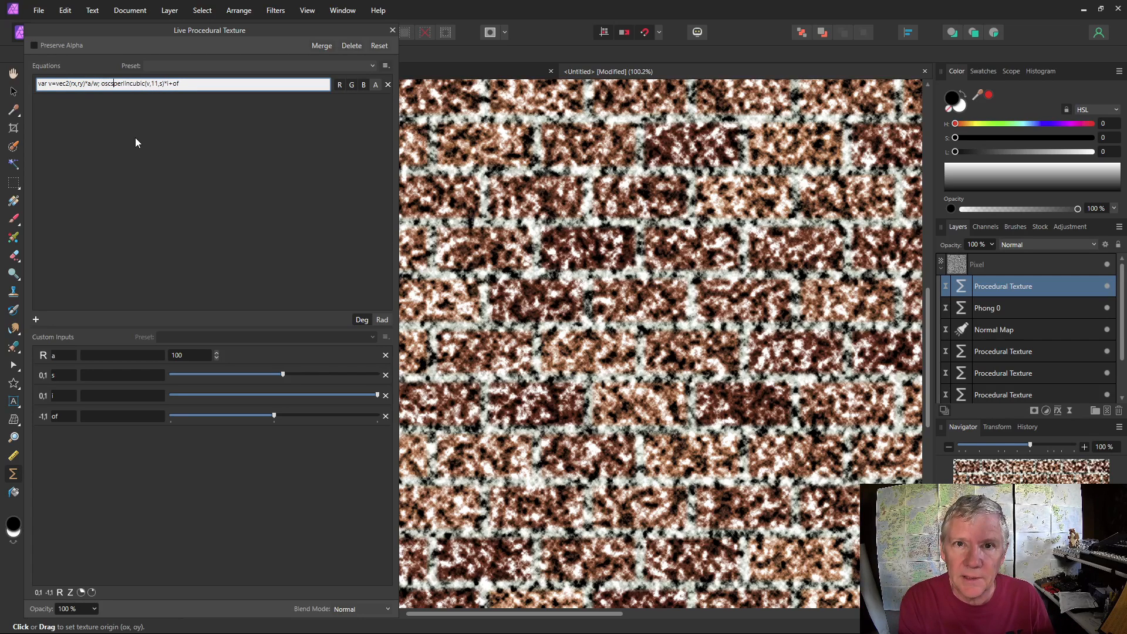
type("(")
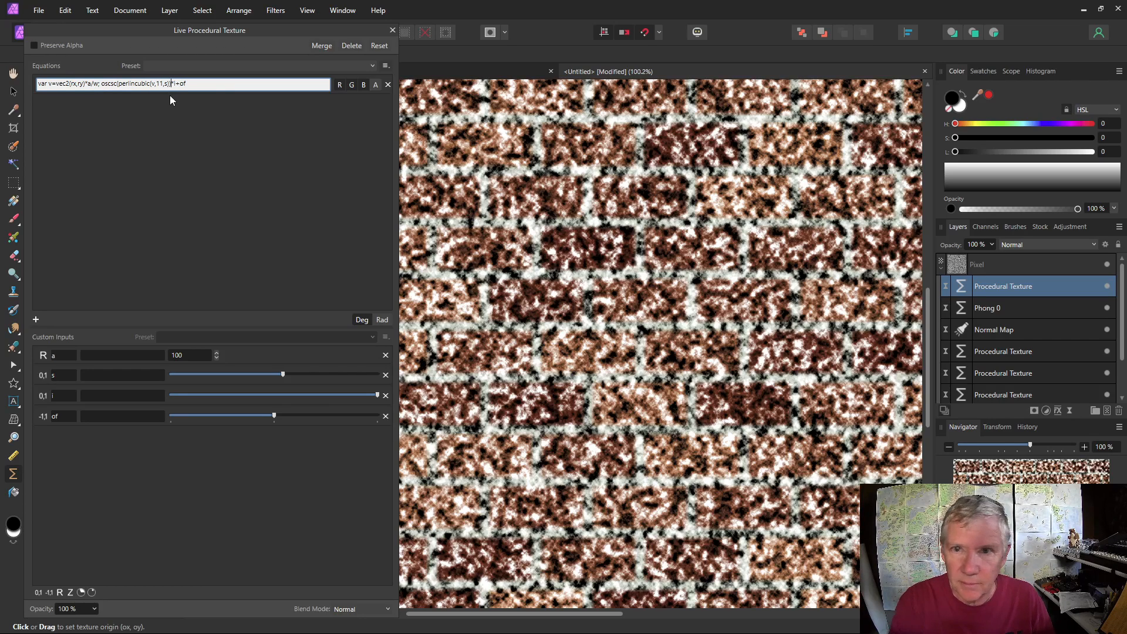
type(")")
key("Return")
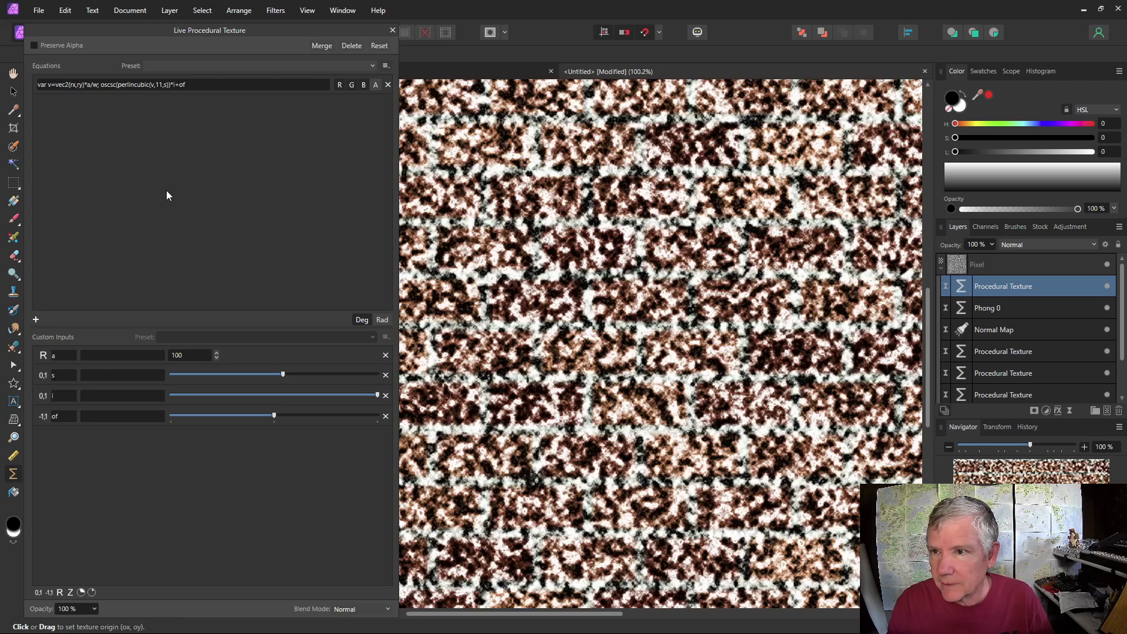
Step: Multiply the Perlin noise inside oscsc by b and add a real-number custom input for b
left_click(120, 85)
left_click(120, 85)
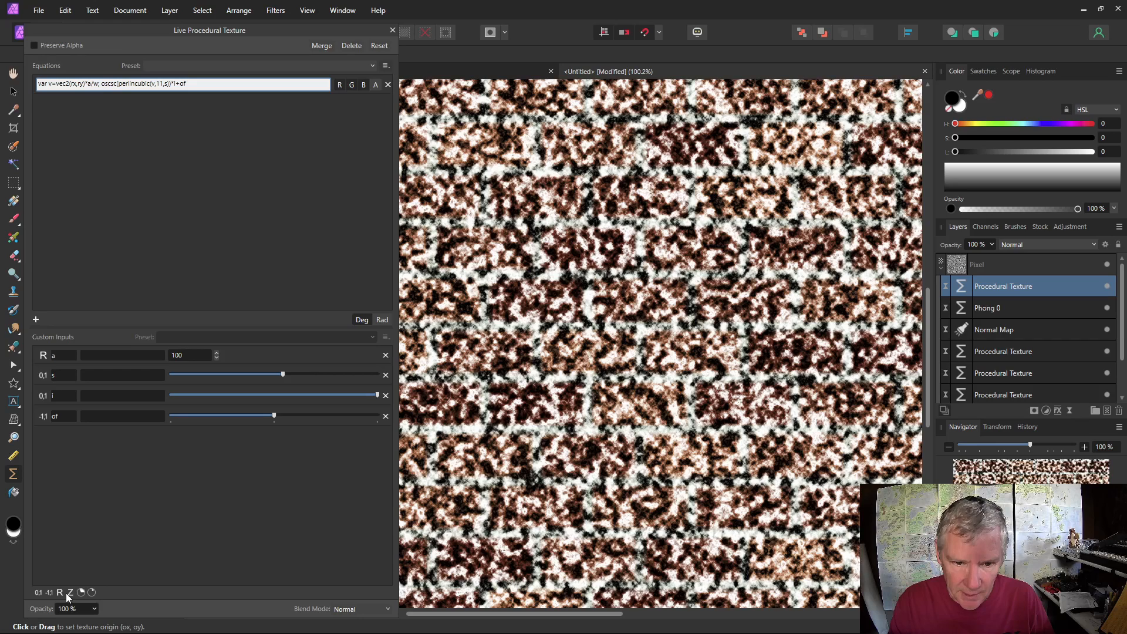
type("b*")
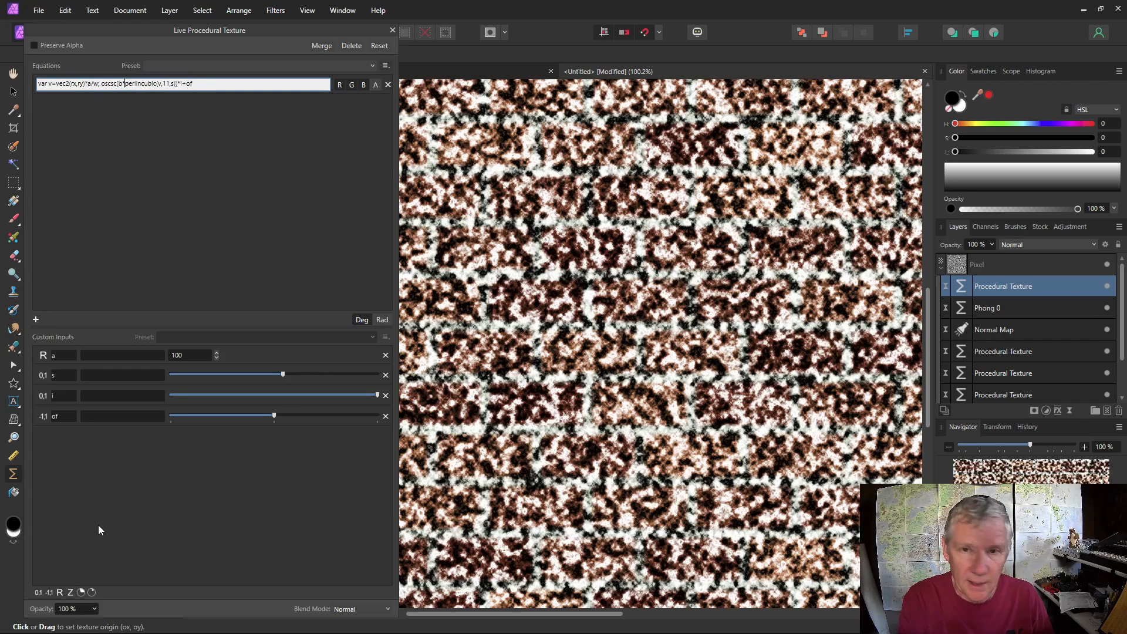
key("Return")
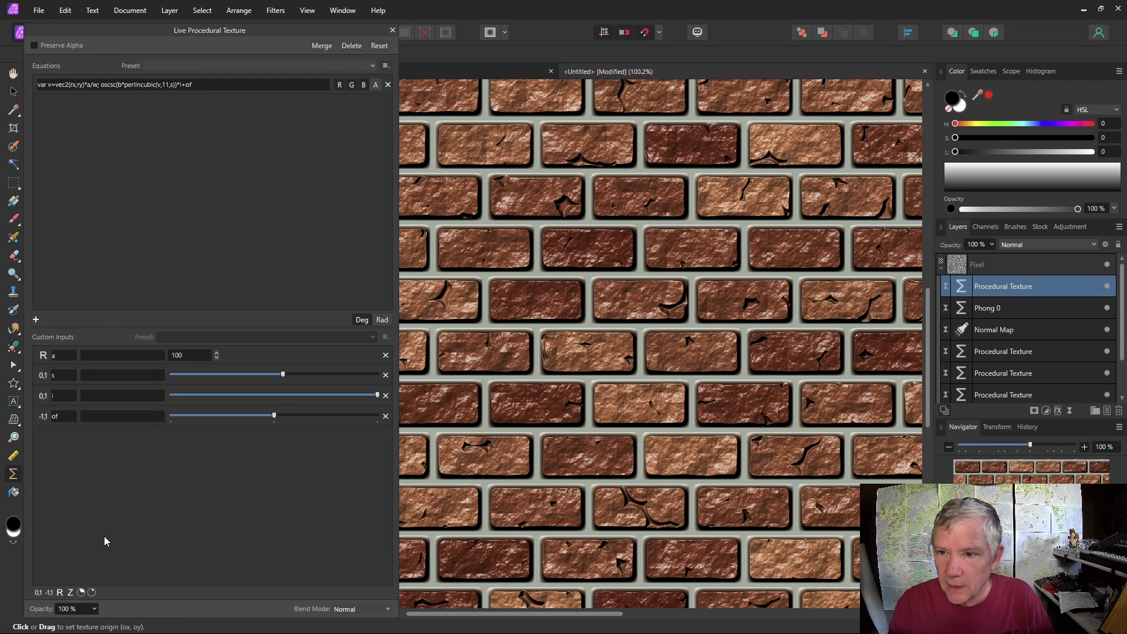
left_click(60, 592)
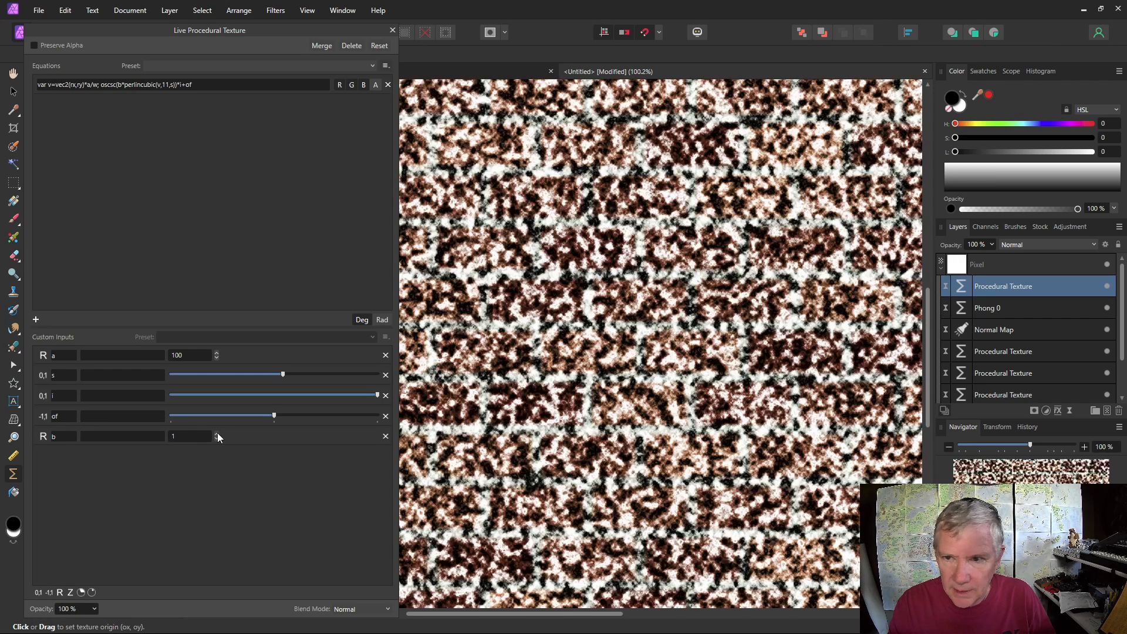
Step: Set the noise multiplier b to 3 and change the noise texture layer's blend mode to Lighten
left_click(217, 433)
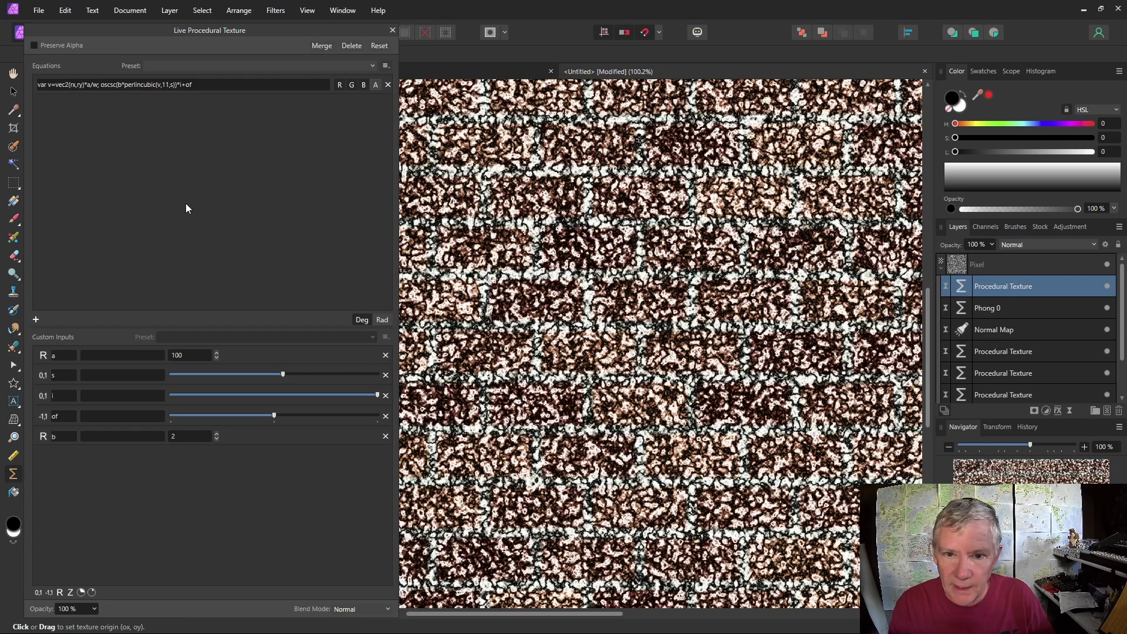
left_click(216, 434)
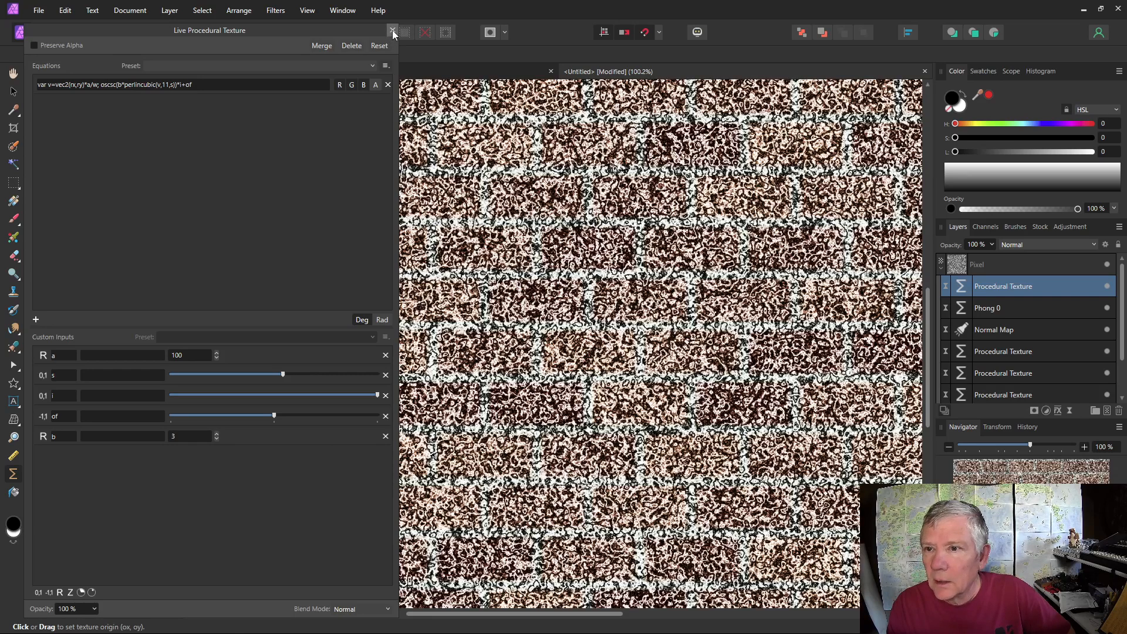
left_click(392, 31)
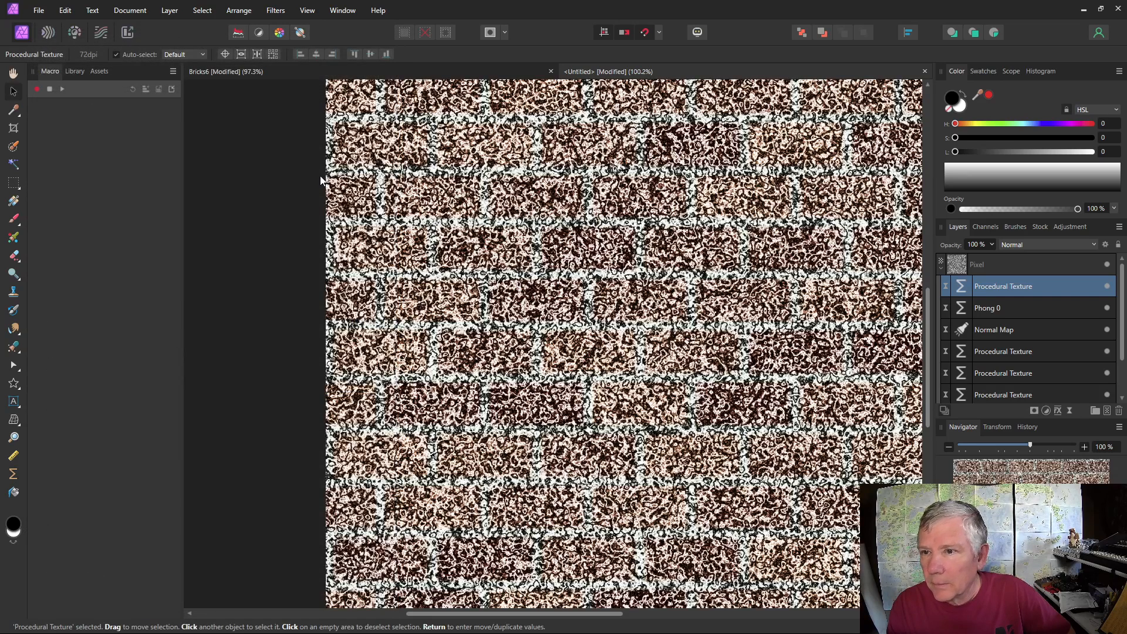
left_click(1035, 243)
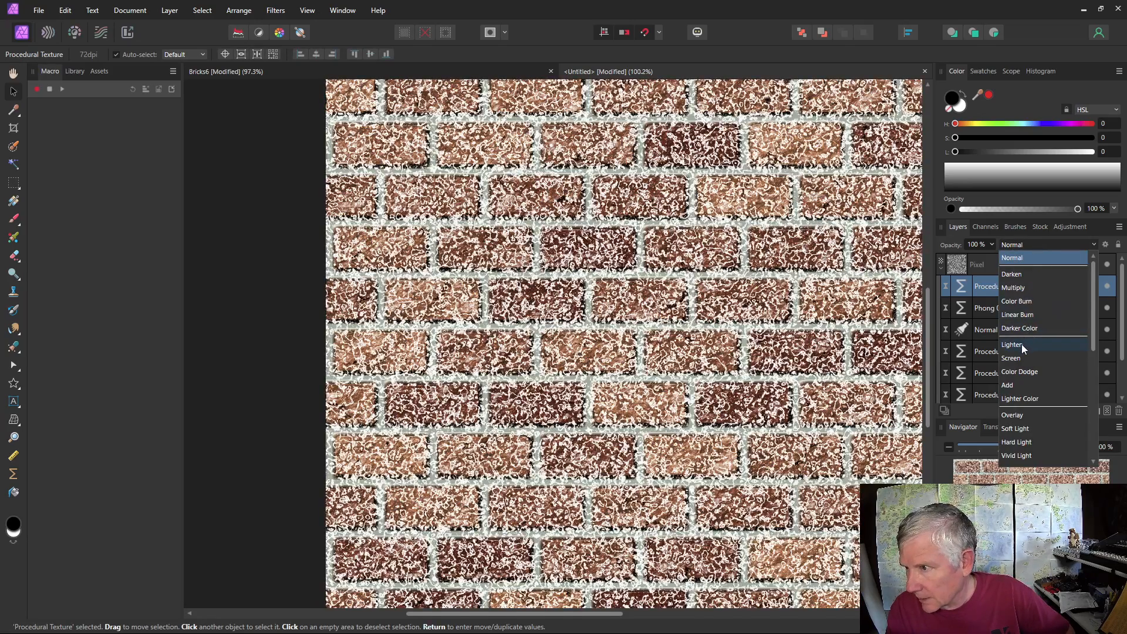
left_click(1021, 345)
Step: Move the noise texture directly below the Normal Map layer, lower its i to about 0.07 and raise of to about 0.06
double_click(961, 286)
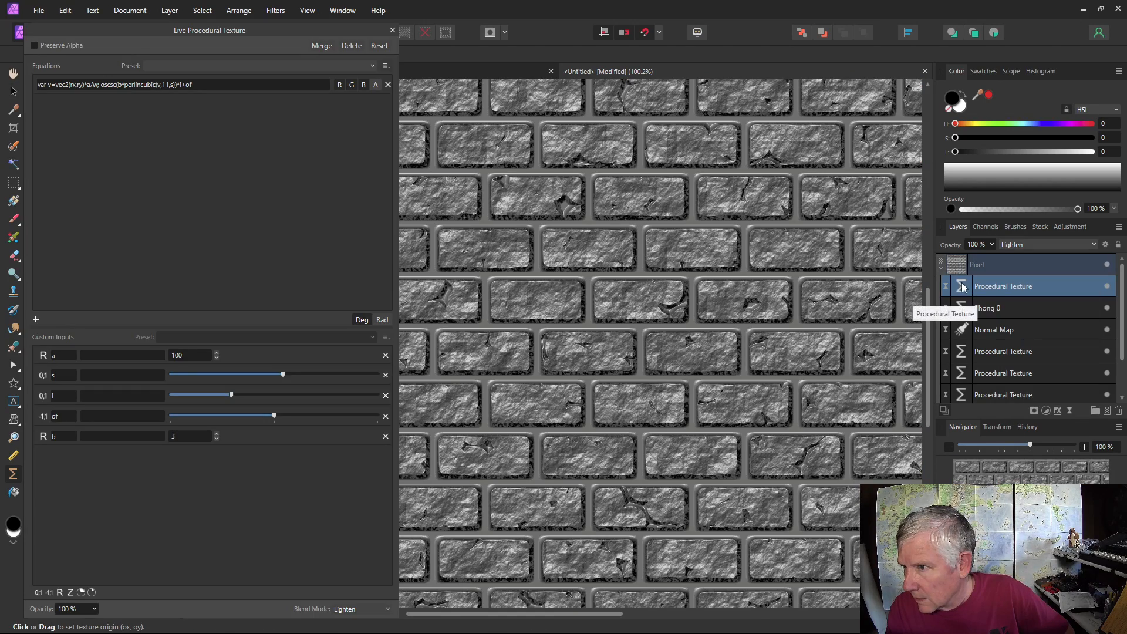
left_click_drag(974, 345, 974, 343)
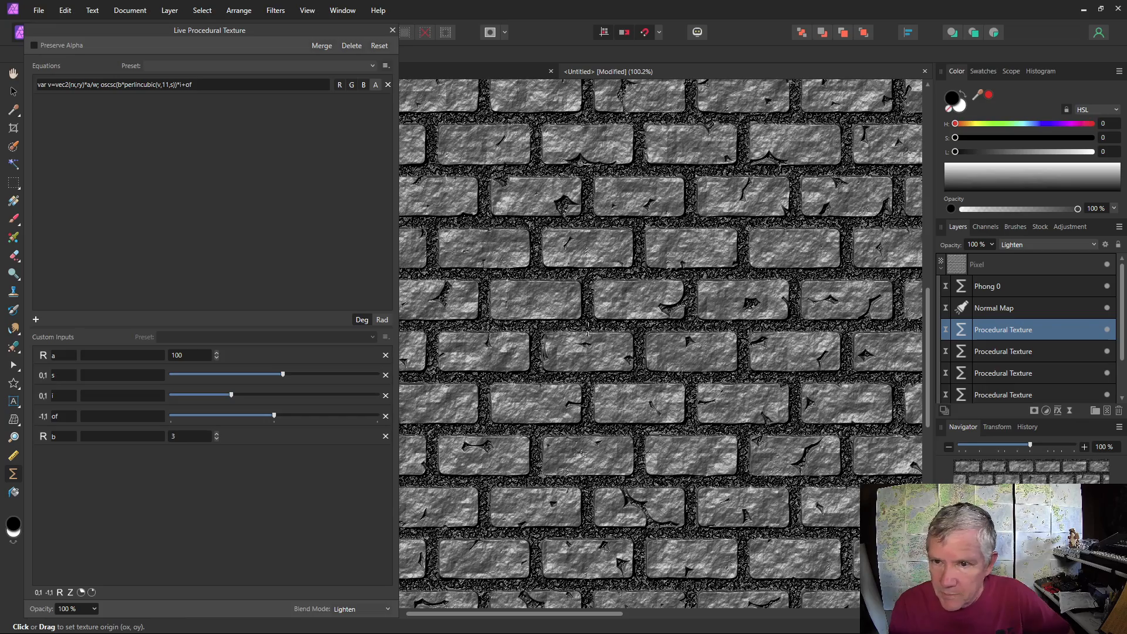
scroll(590, 330, "up", 5)
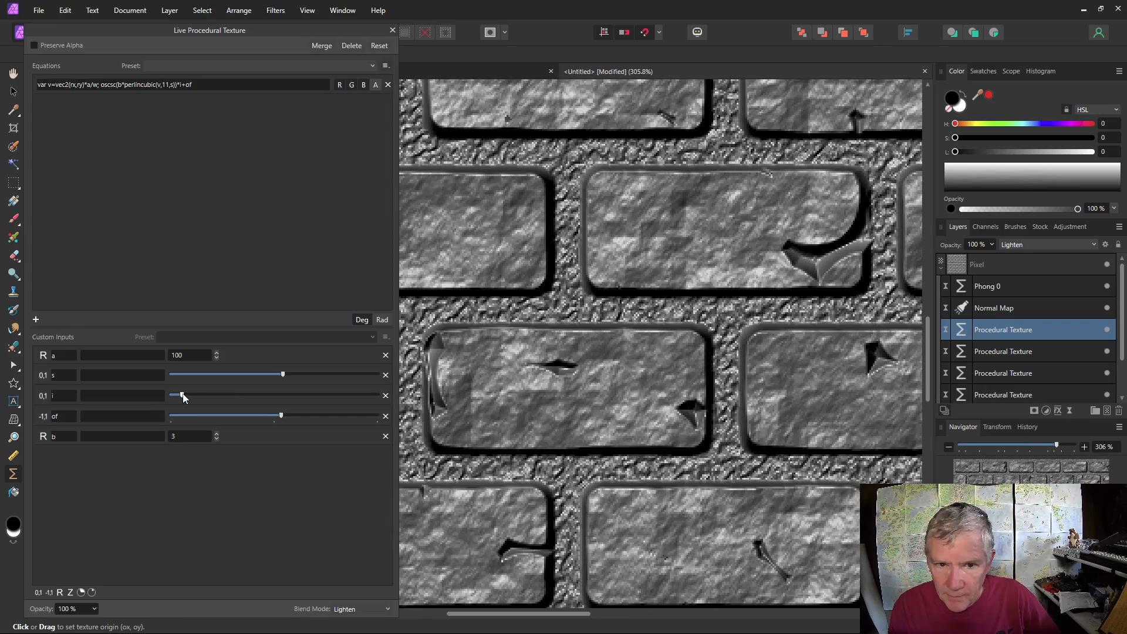
mouse_move(182, 397)
left_mouse_down()
mouse_move(239, 395)
mouse_move(171, 396)
mouse_move(185, 396)
left_mouse_up()
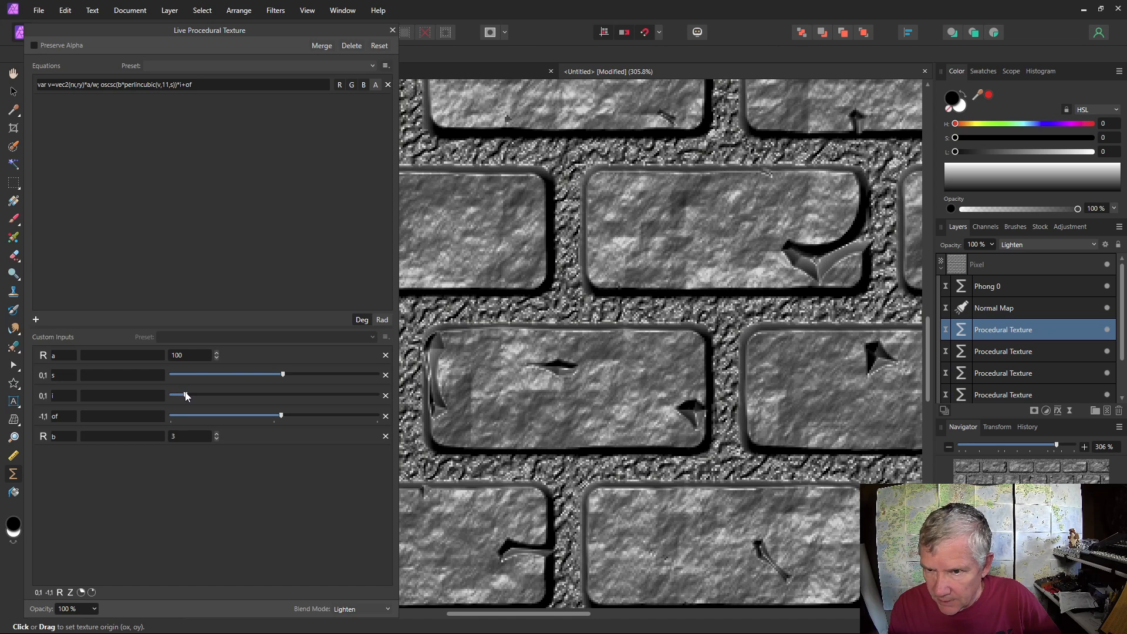
left_click(392, 31)
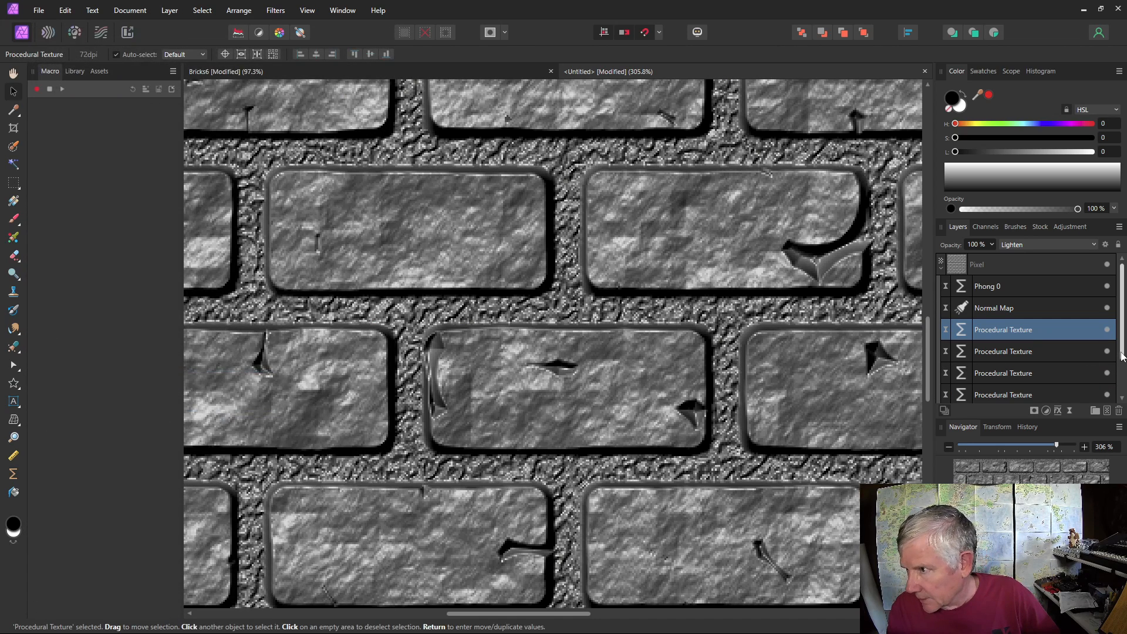
Step: Make the coloured brick Pixel layer at the base of the layer stack visible
scroll(1103, 379, "down", 2)
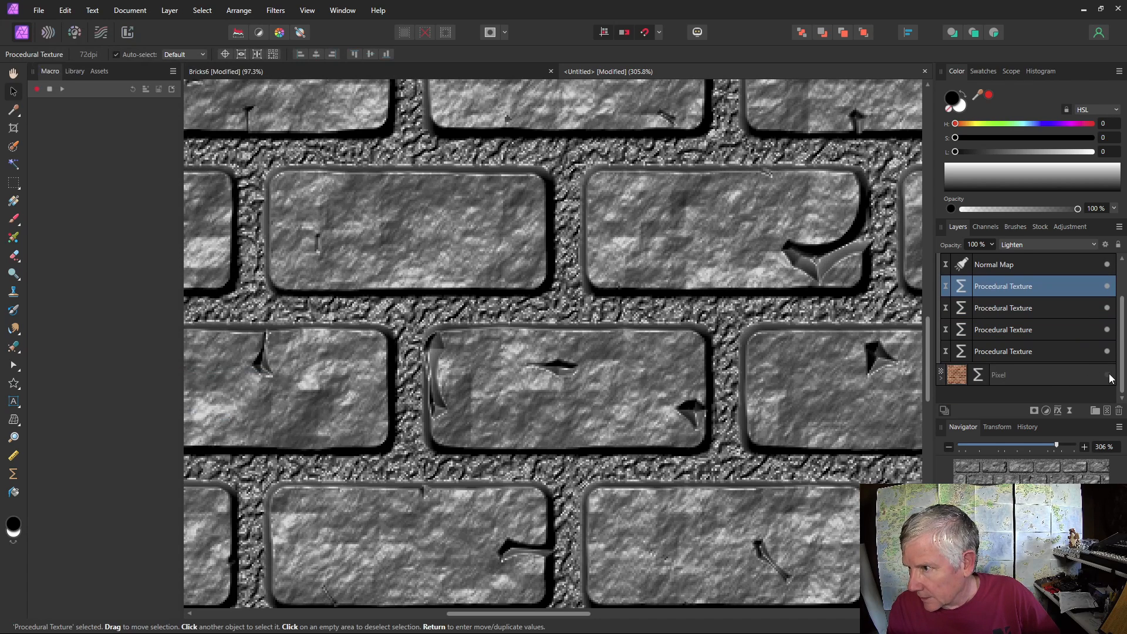
left_click(1108, 376)
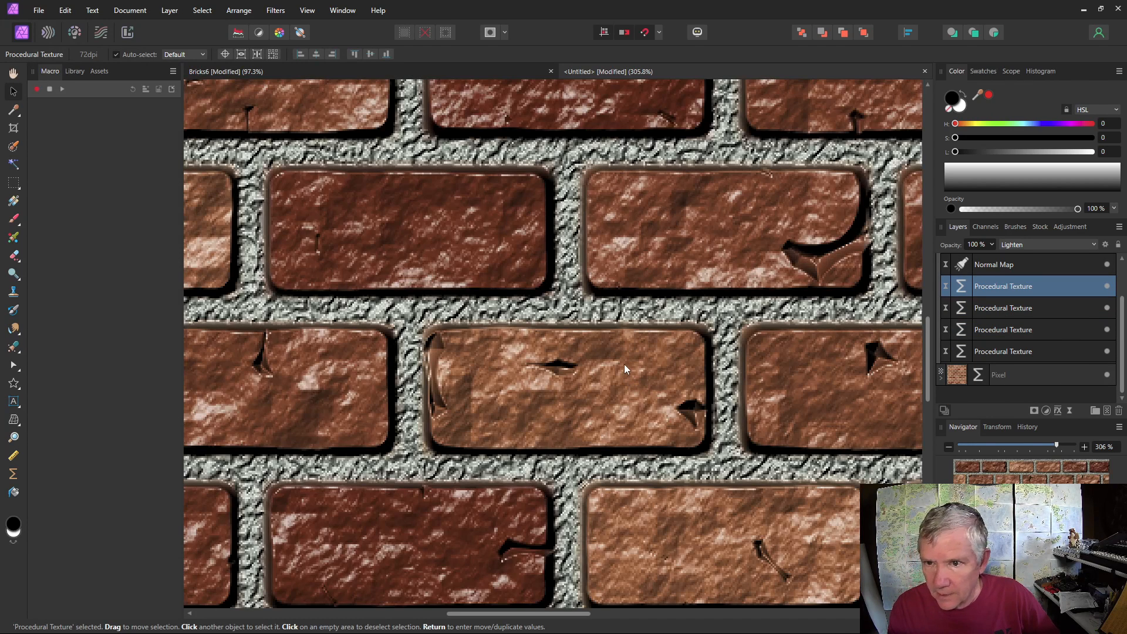
scroll(625, 364, "down", 5)
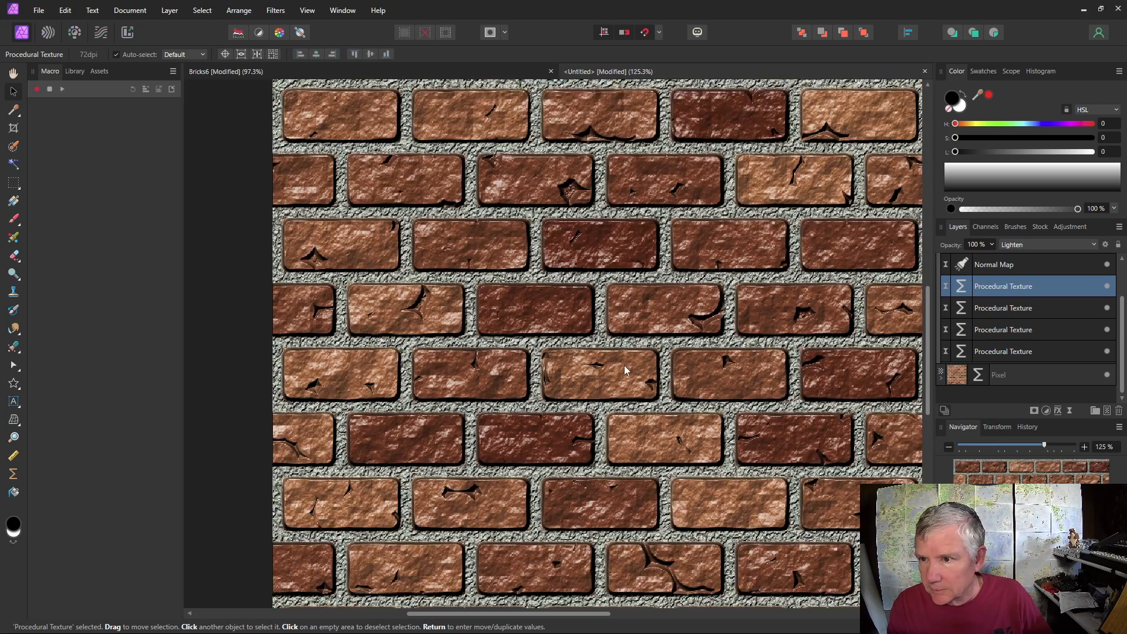
Step: Adjust the coloured brick texture's Edge 1 to about 0.02 and Edge 2 to about 0.19
left_click(976, 382)
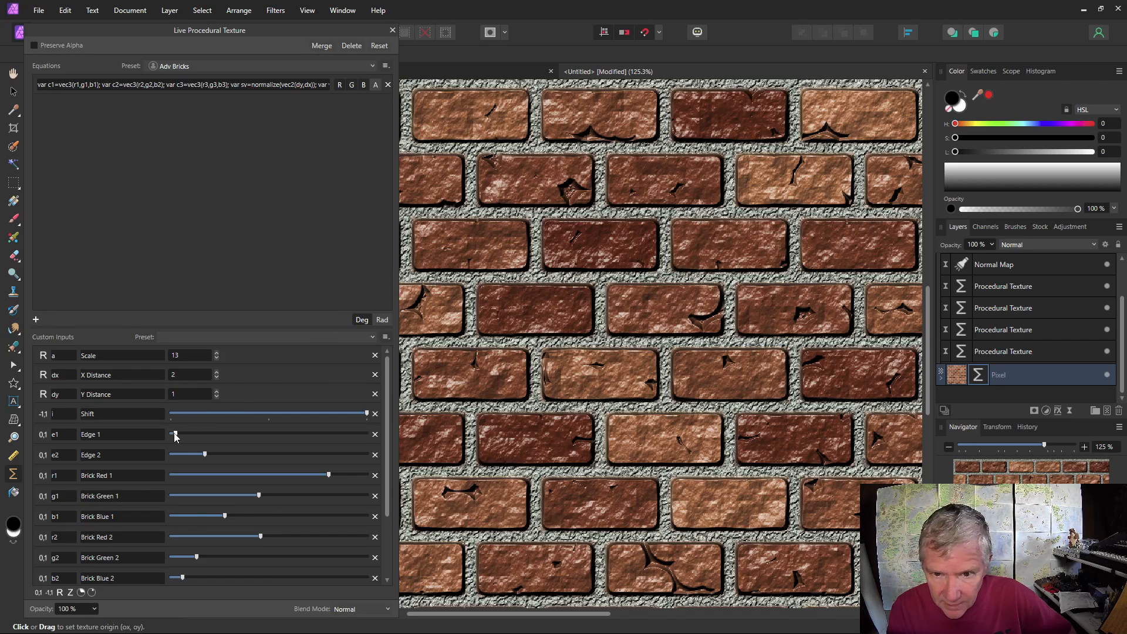
mouse_move(204, 454)
left_mouse_down()
mouse_move(190, 457)
mouse_move(207, 457)
left_mouse_up()
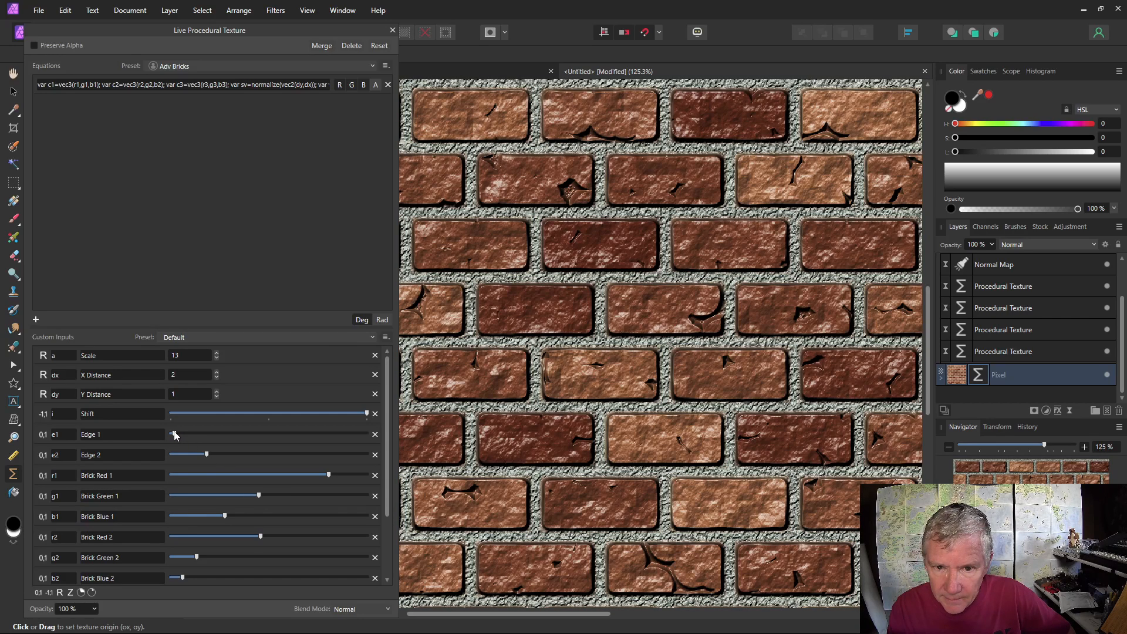
left_click(393, 30)
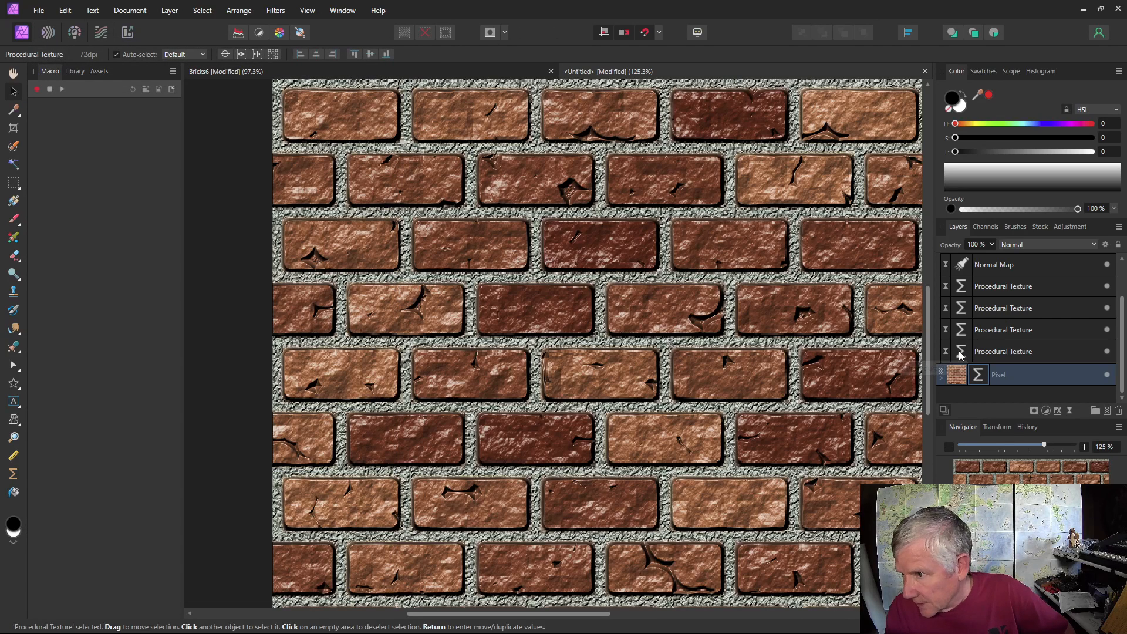
Step: Narrow the mortar in the relief's Adv Bricks texture with Edge 1 about 0.02 and Edge 2 about 0.19
double_click(961, 350)
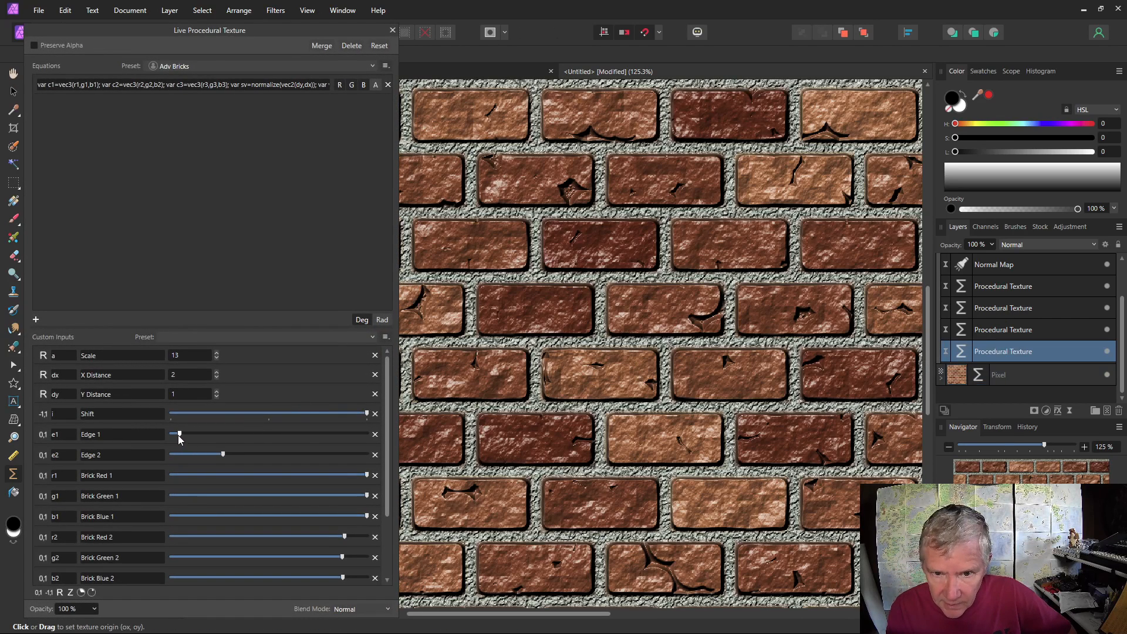
left_click_drag(179, 434, 210, 457)
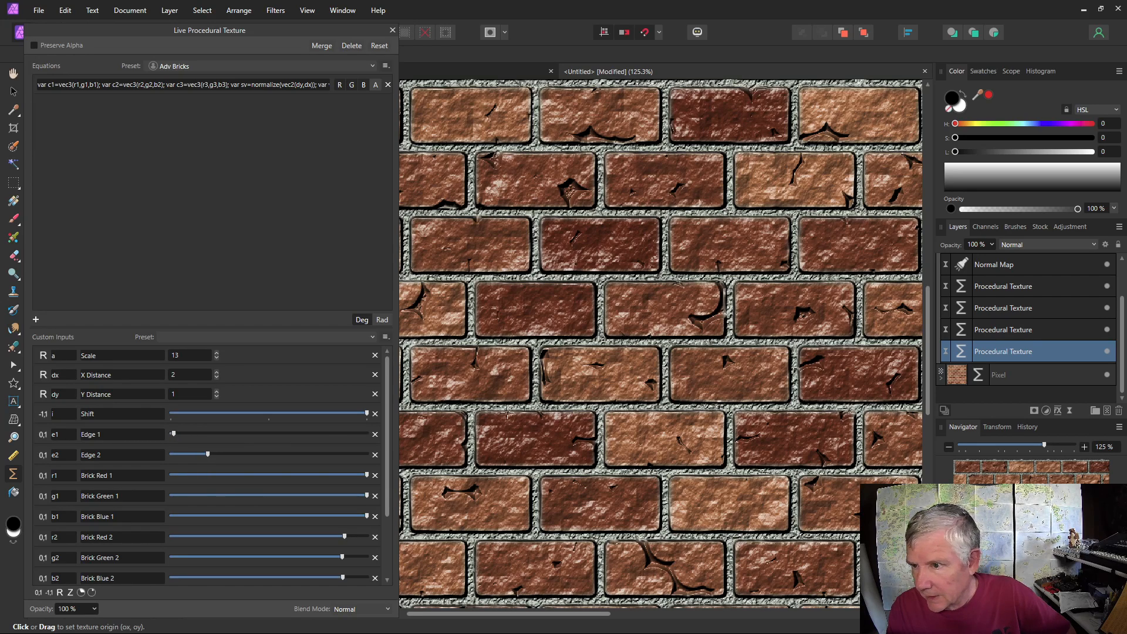
left_click(392, 30)
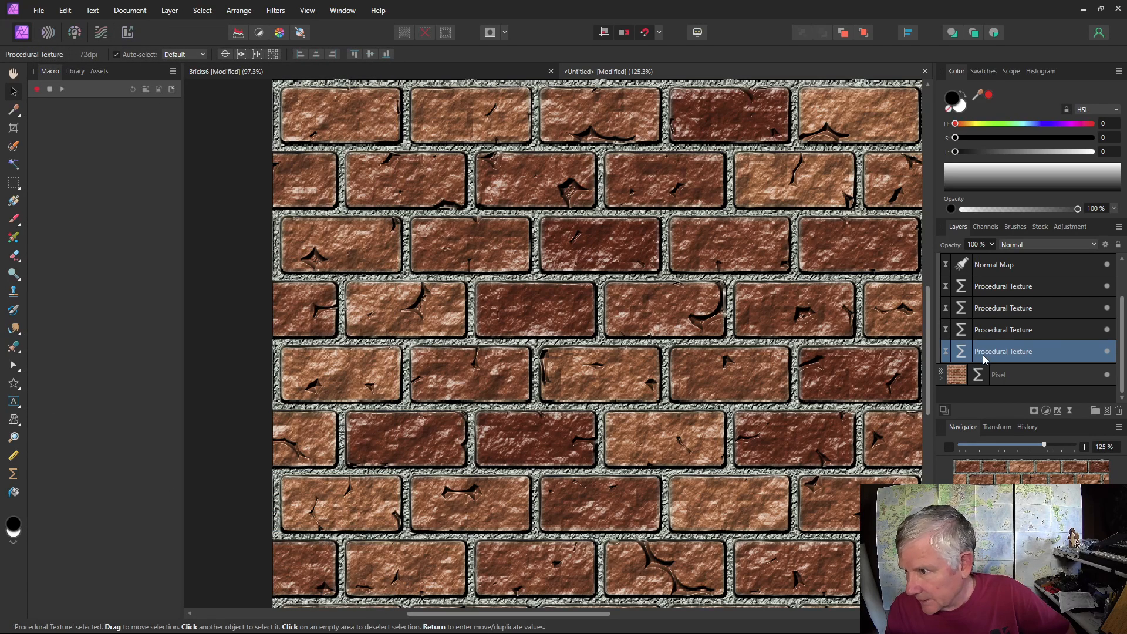
Step: Lower Edge 2 of the coloured brick texture to about 0.13
left_click(979, 377)
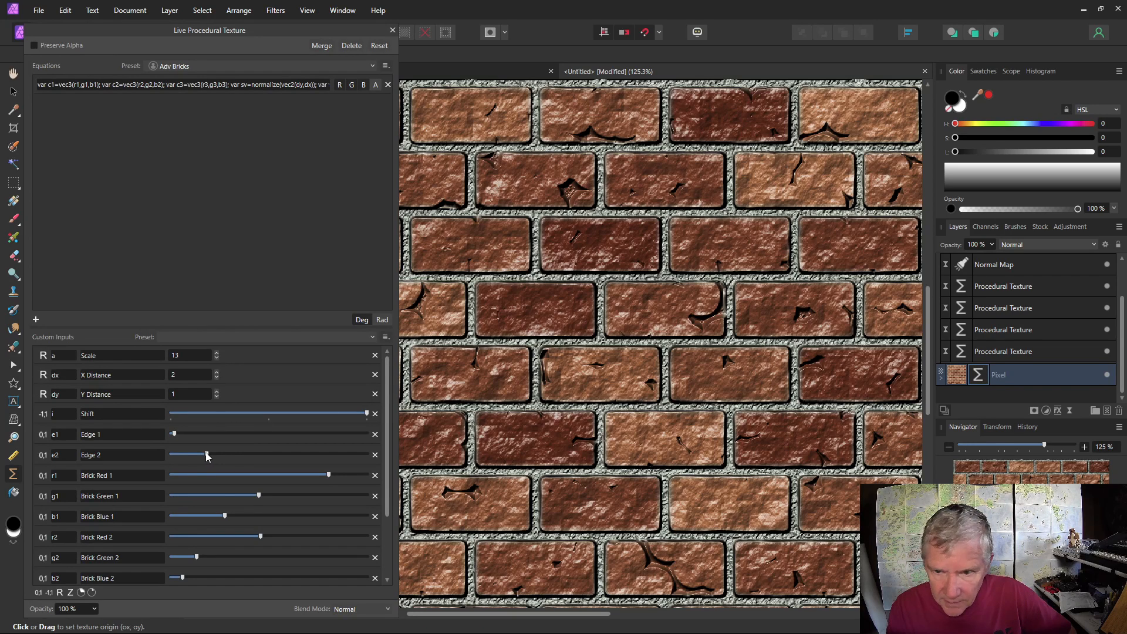
left_click_drag(207, 456, 196, 456)
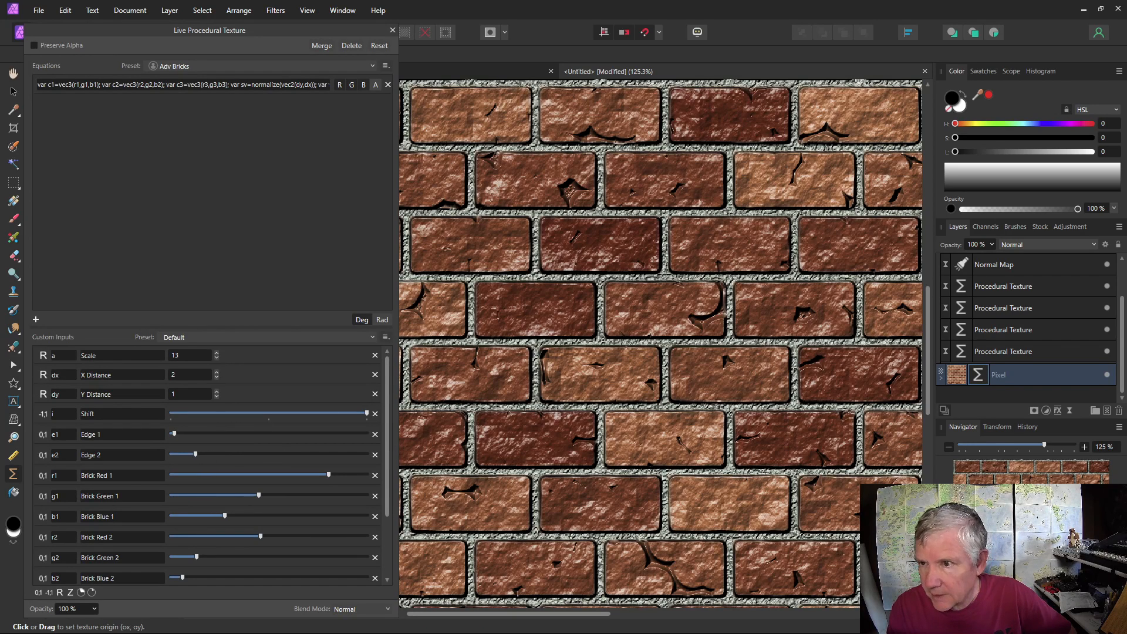
left_click(392, 30)
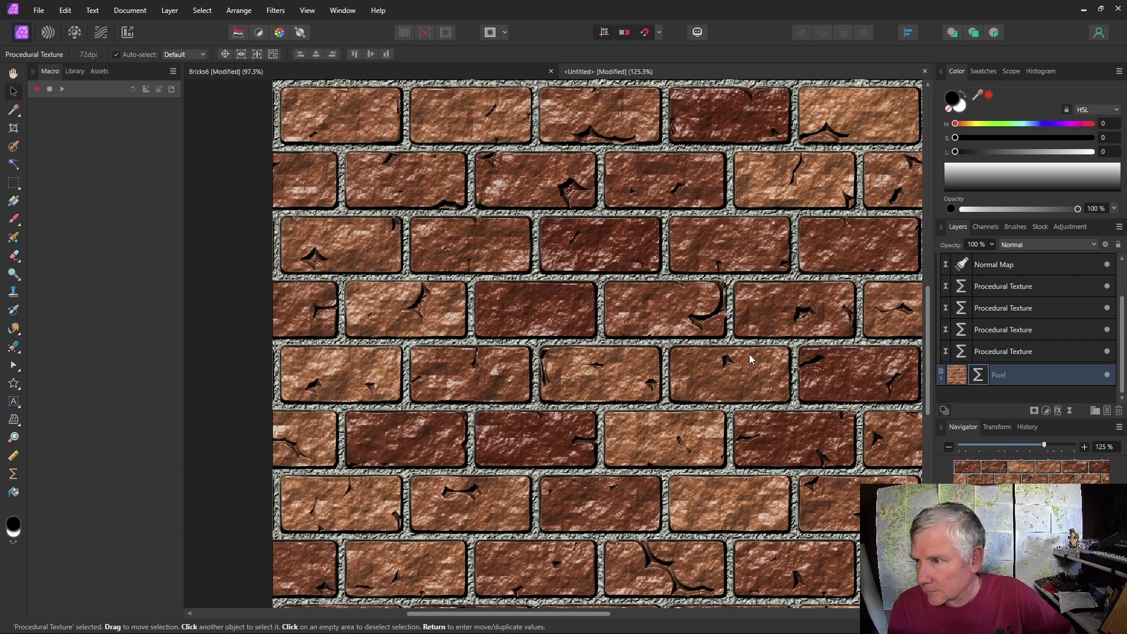
Step: Create a large art text object over the brick wall, move its layer above all others and collapse the relief Pixel layer
left_click_drag(562, 619, 621, 614)
scroll(655, 409, "down", 2)
scroll(654, 409, "down", 2)
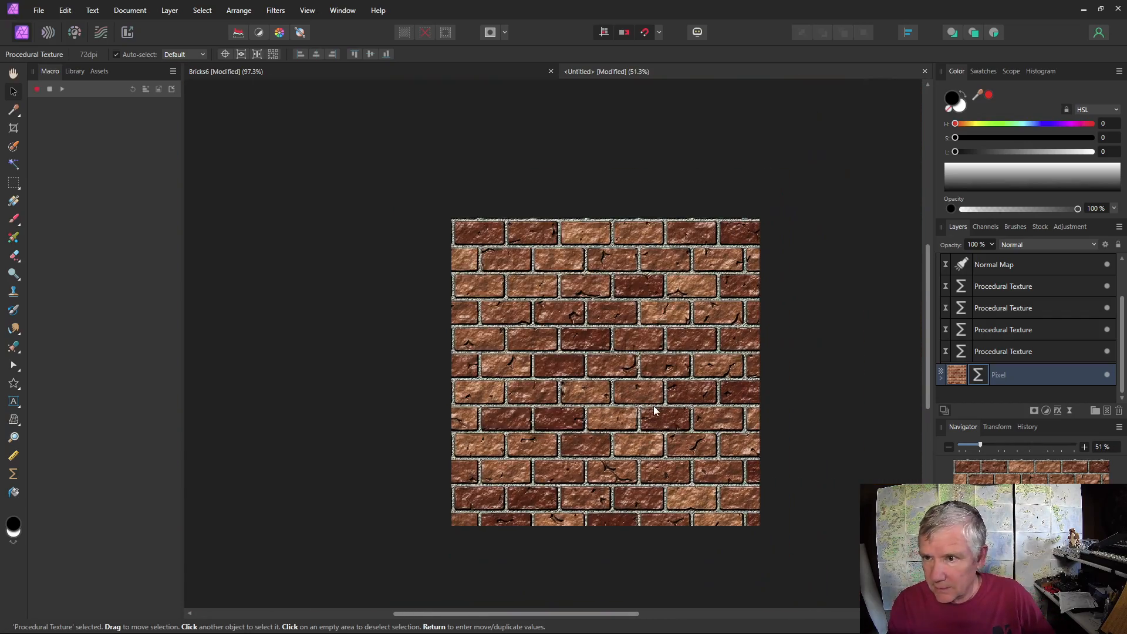
scroll(654, 410, "up", 2)
left_click_drag(634, 615, 611, 615)
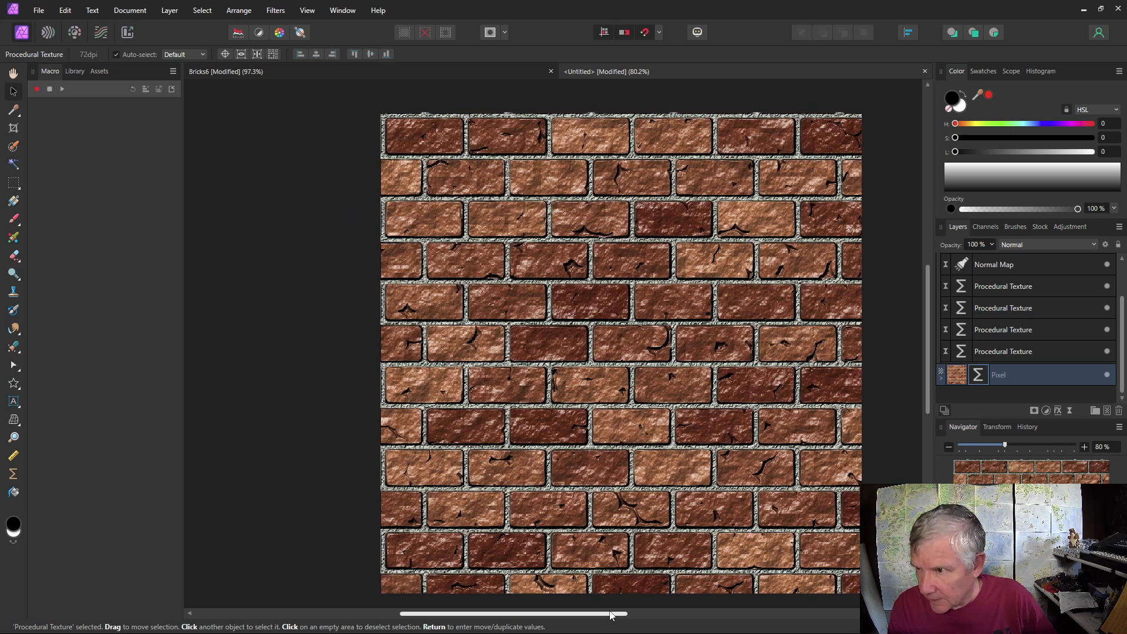
left_click_drag(927, 416, 930, 421)
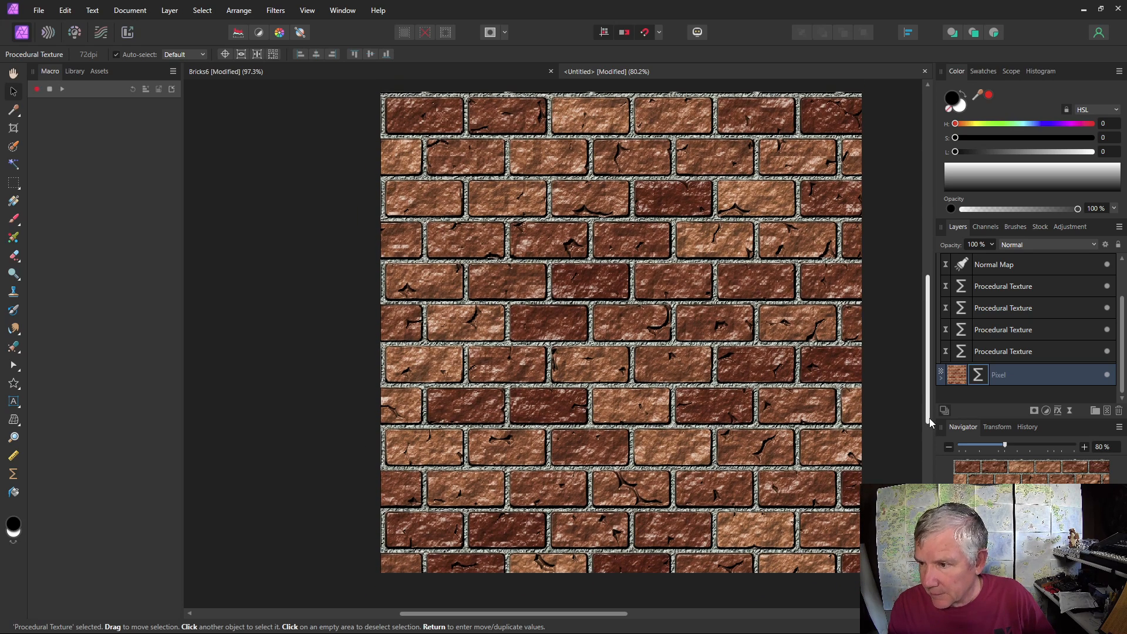
left_click(13, 401)
left_click_drag(458, 202, 561, 317)
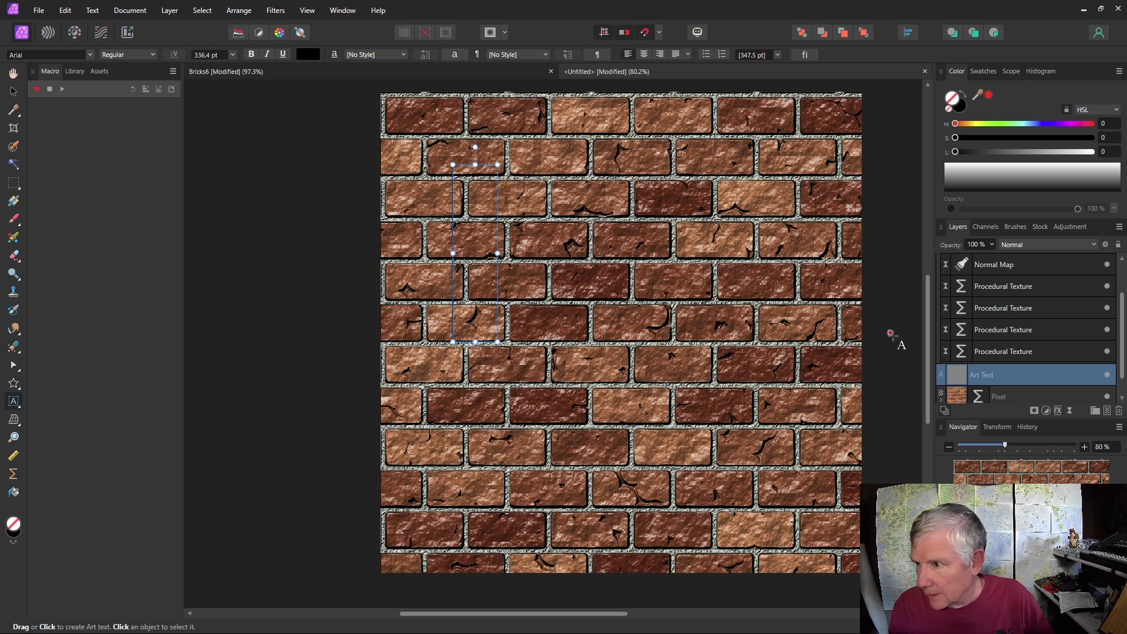
left_click_drag(943, 385, 953, 259)
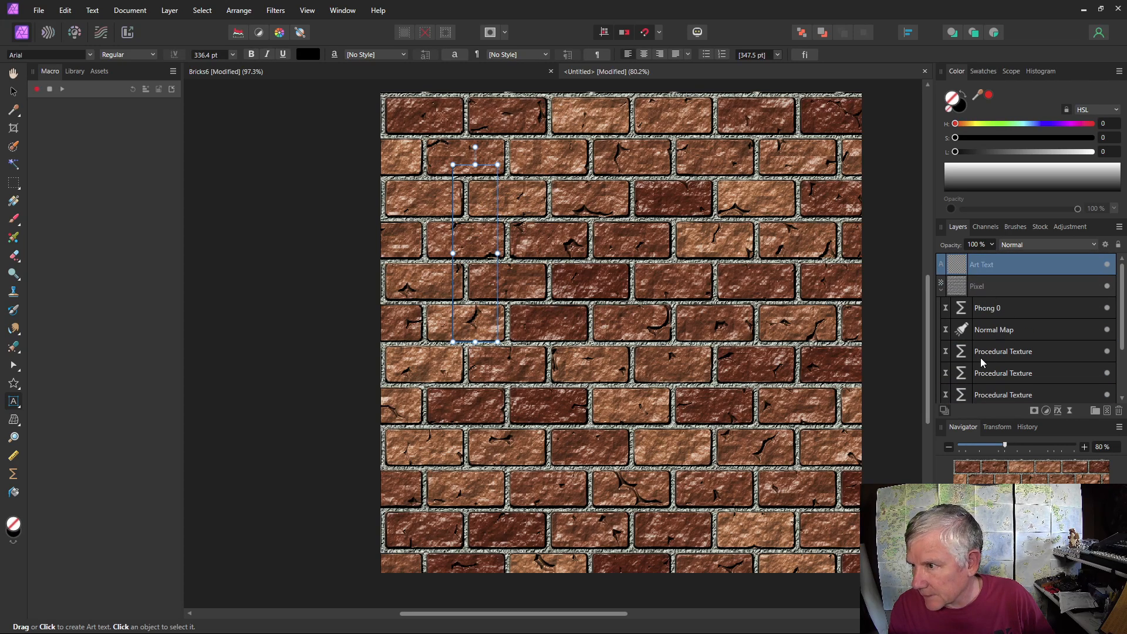
left_click(942, 292)
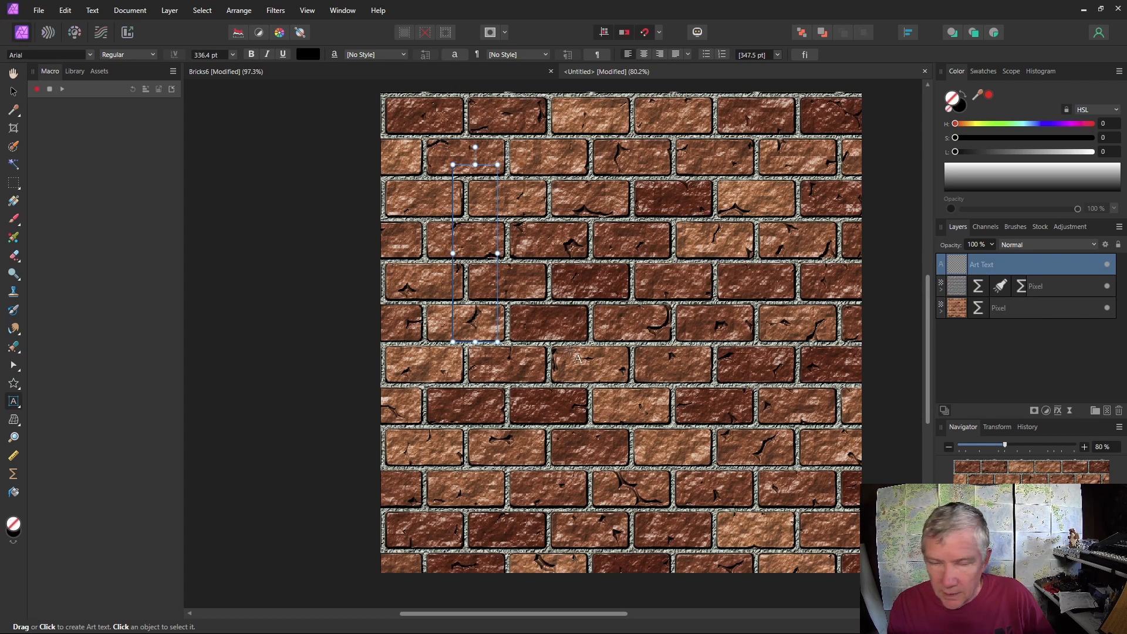
Step: Enter the text "Bricks" and move it so the whole word fits across the brick wall
type("Br")
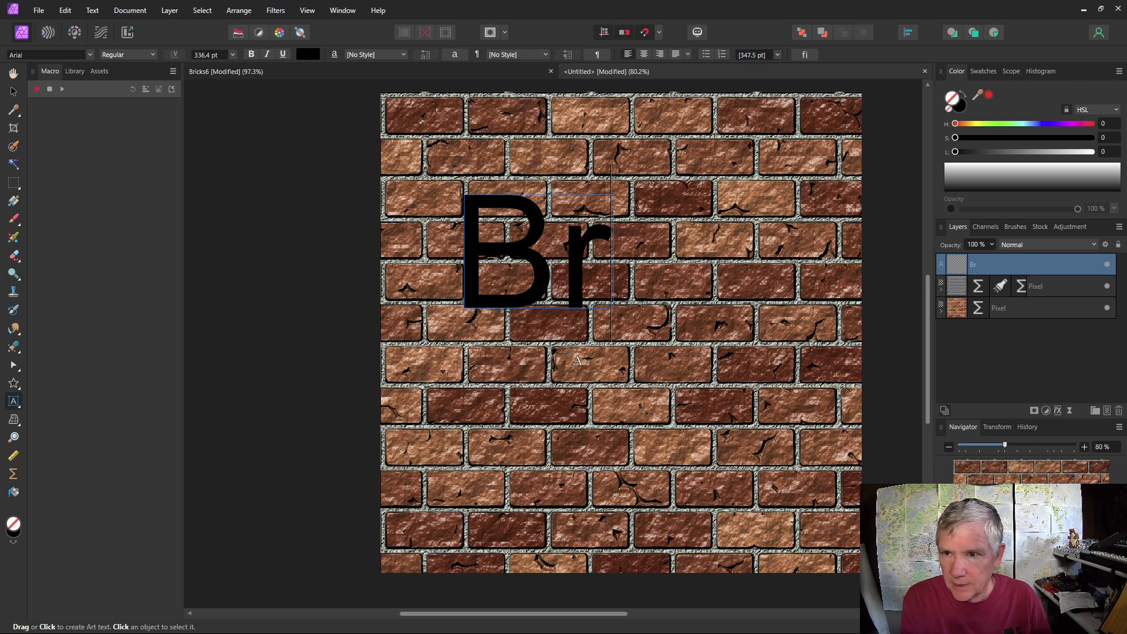
type("icks")
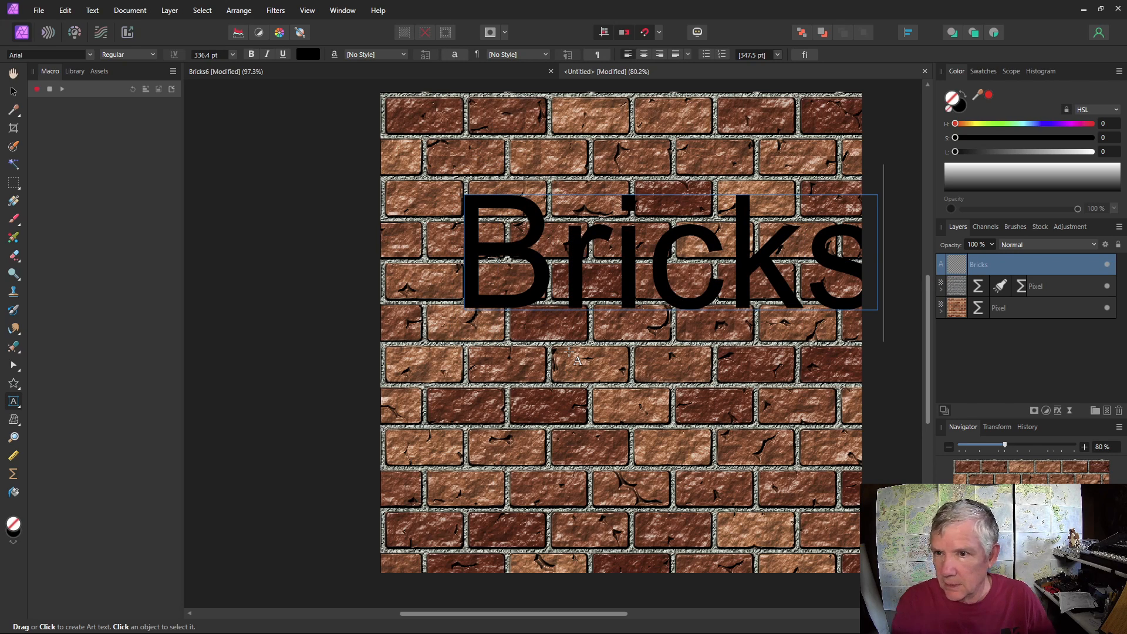
key("Escape")
left_click(13, 92)
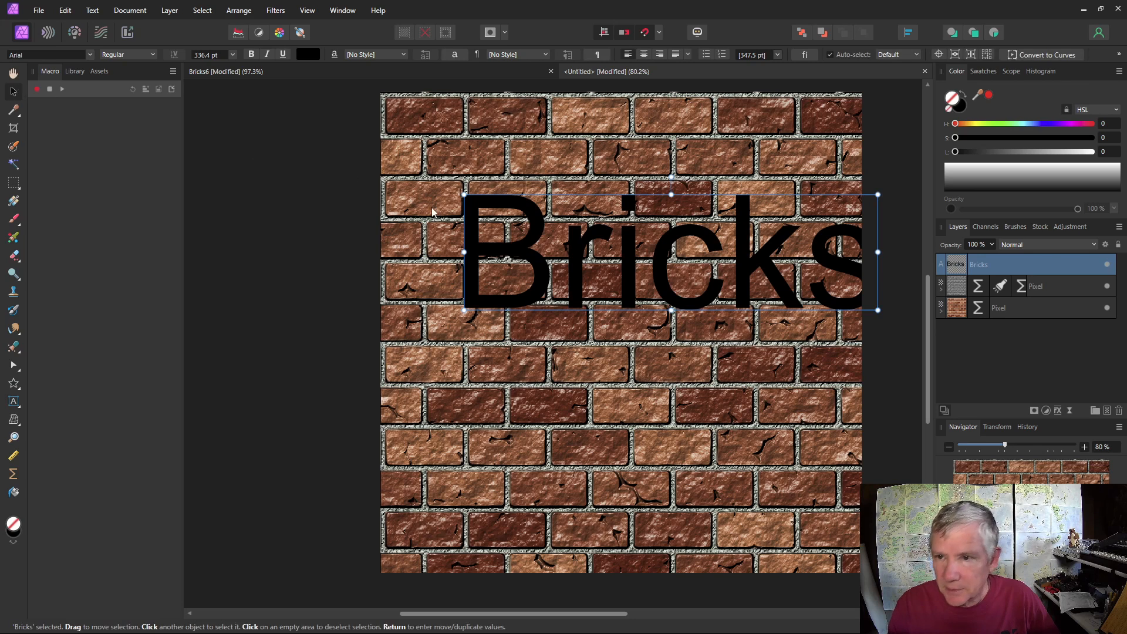
left_click_drag(513, 248, 473, 297)
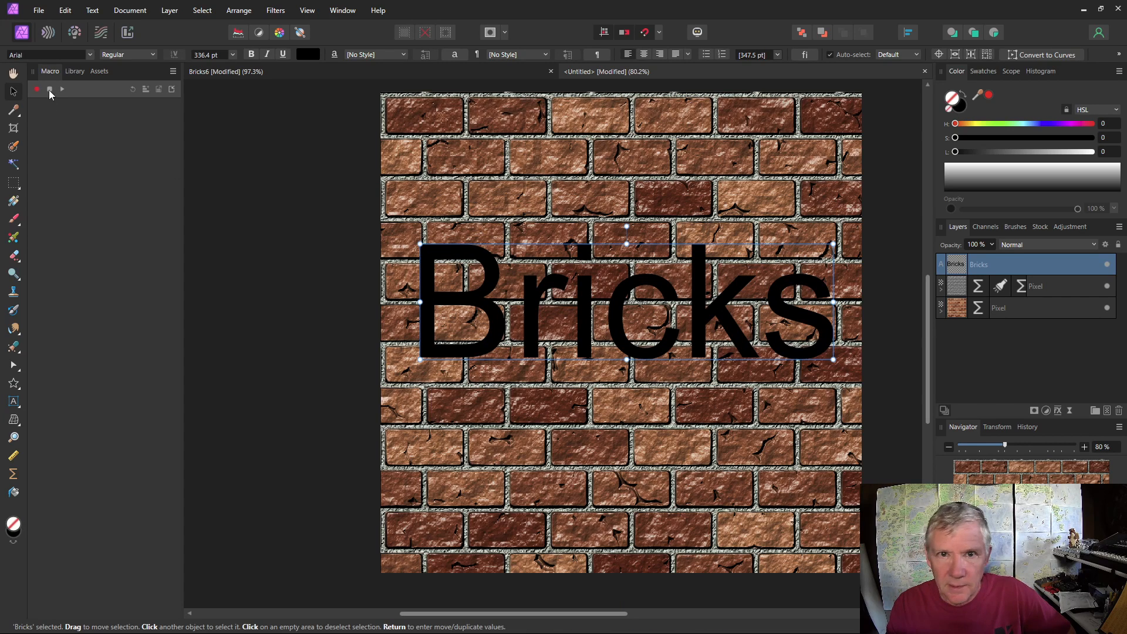
Step: Change the font of the "Bricks" text to Worn Manuscript
left_click(91, 55)
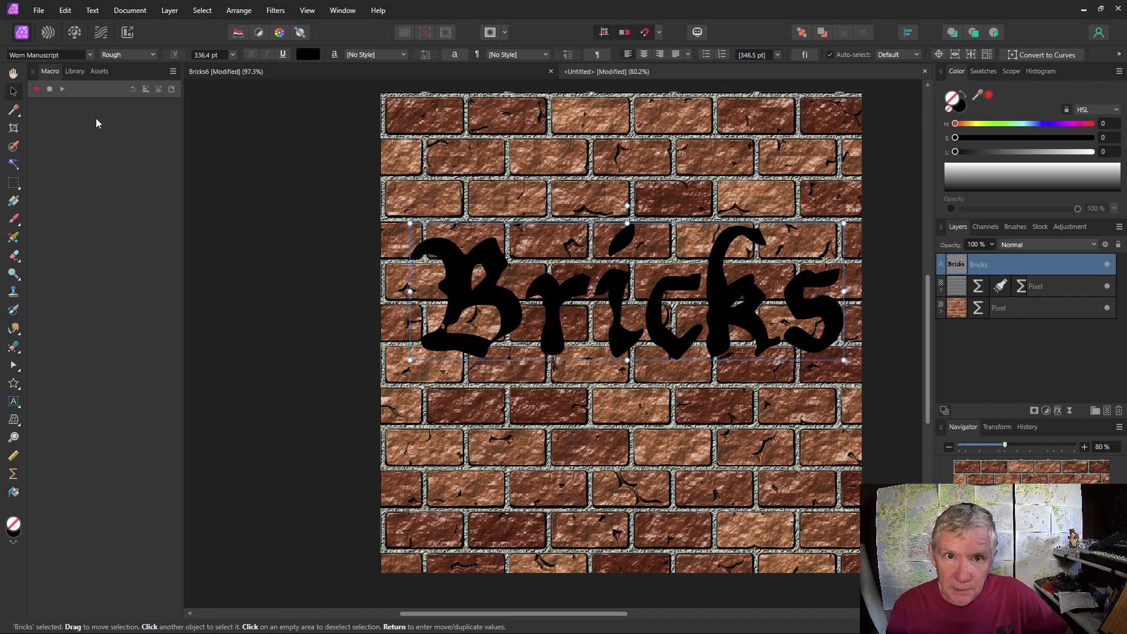
left_click(90, 55)
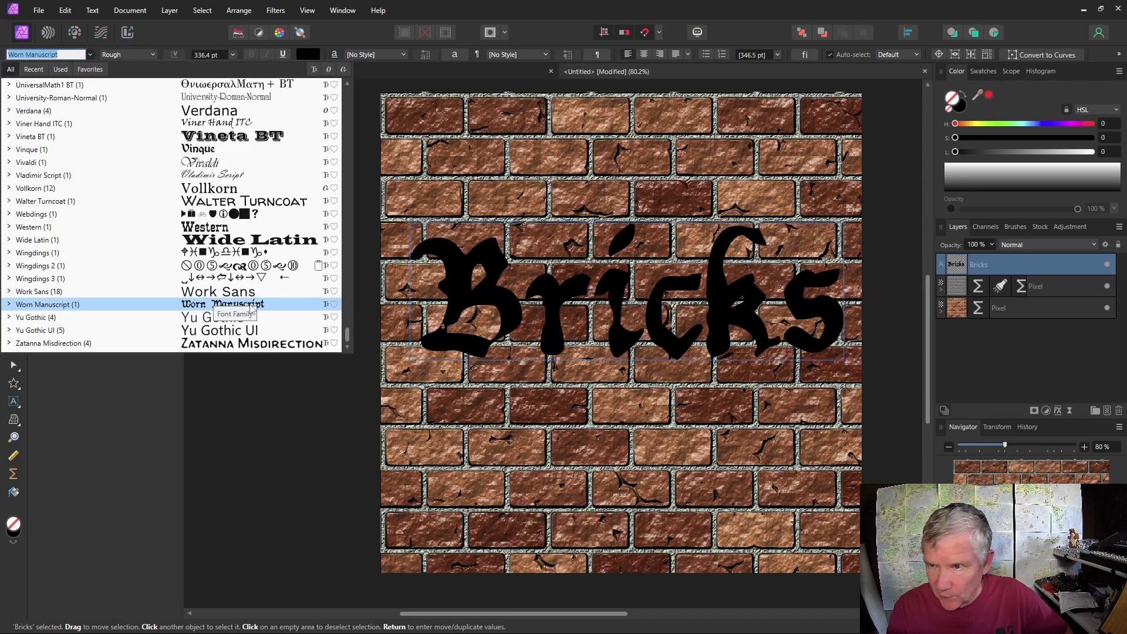
left_click(250, 305)
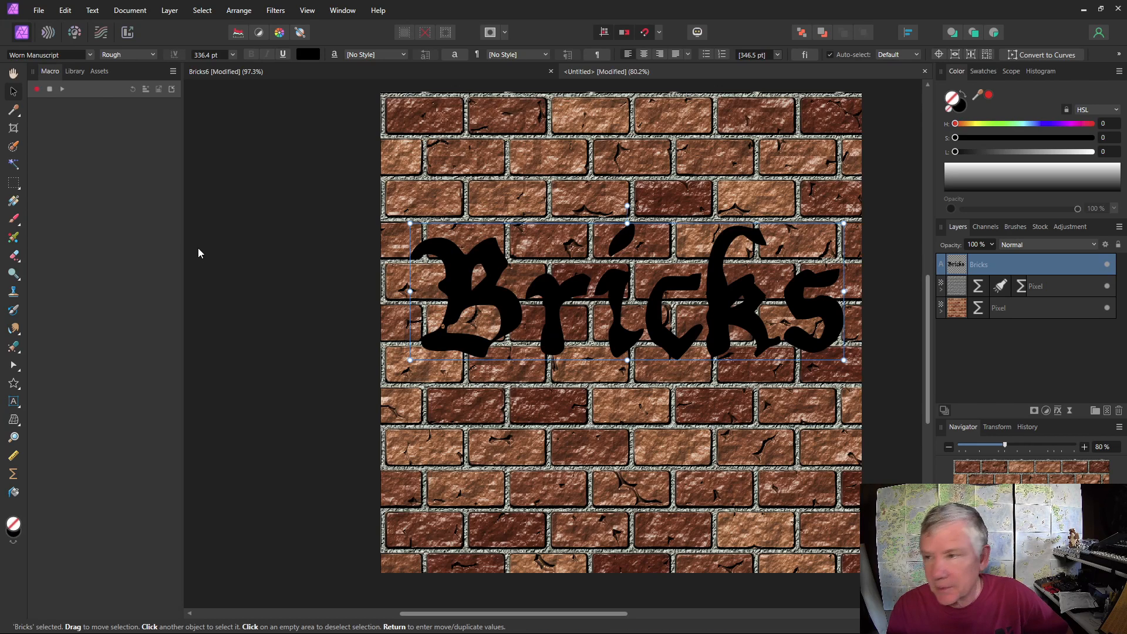
Step: Recolour the "Bricks" text light grey by adjusting its lightness
left_click(308, 54)
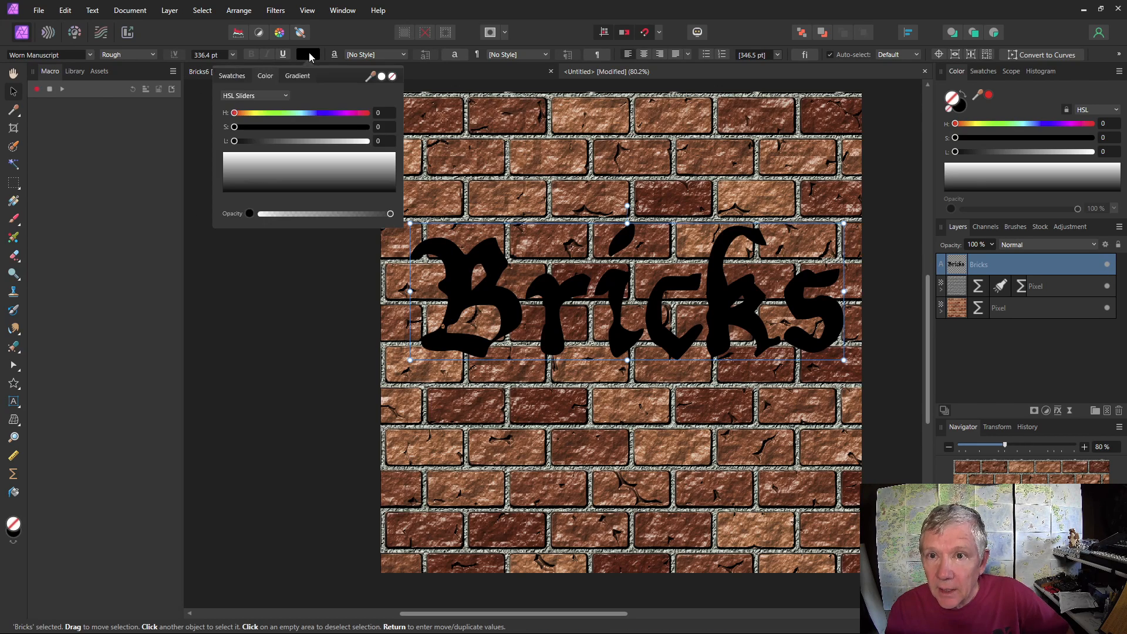
left_click_drag(252, 141, 369, 141)
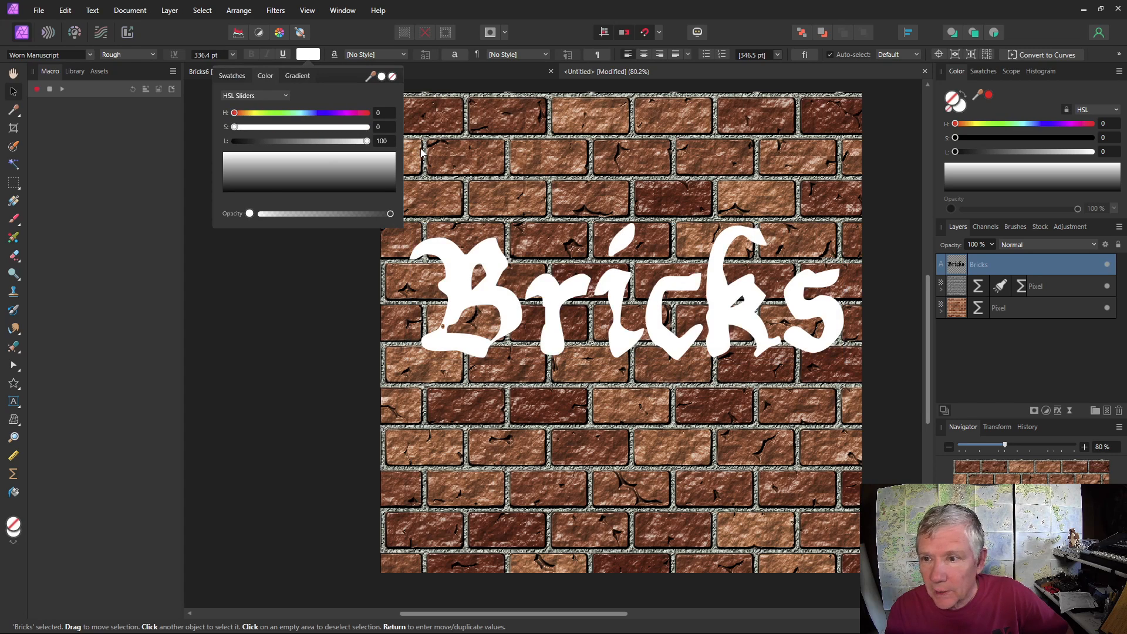
left_click(14, 94)
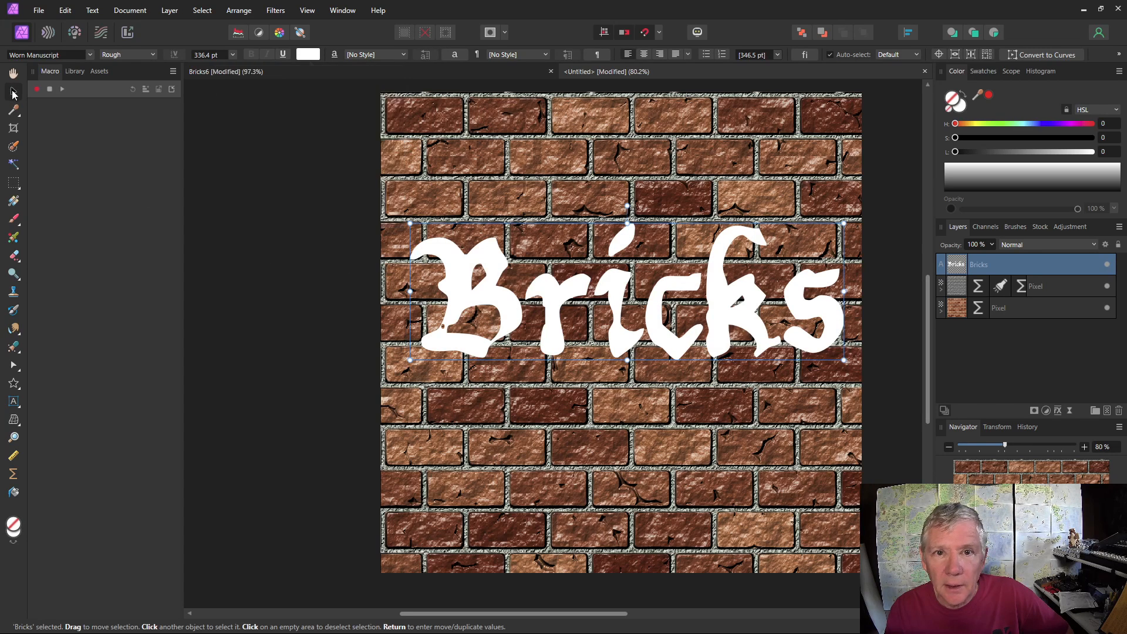
left_click(308, 54)
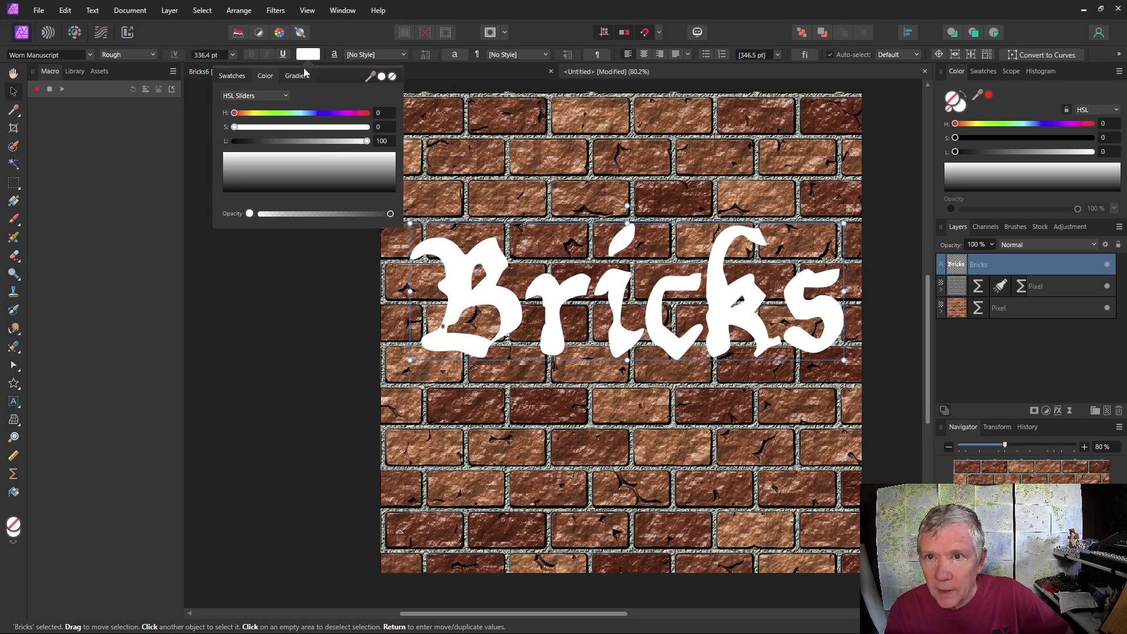
left_click_drag(367, 142, 349, 142)
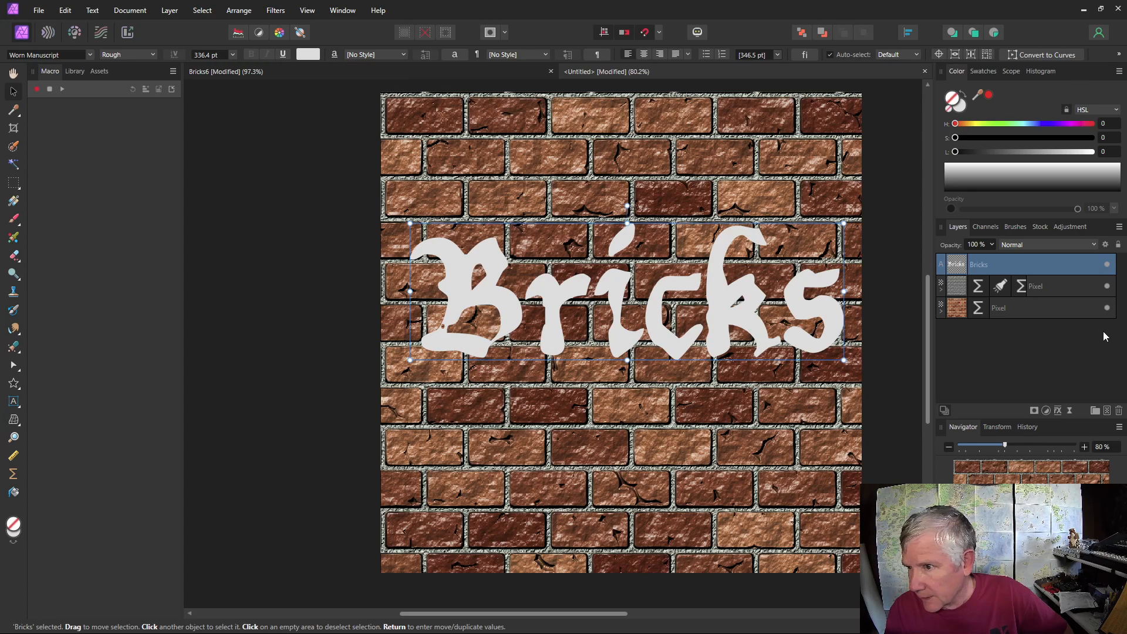
Step: Hide the coloured brick layer and set the "Bricks" text layer's blend mode to Color Dodge
left_click(1106, 308)
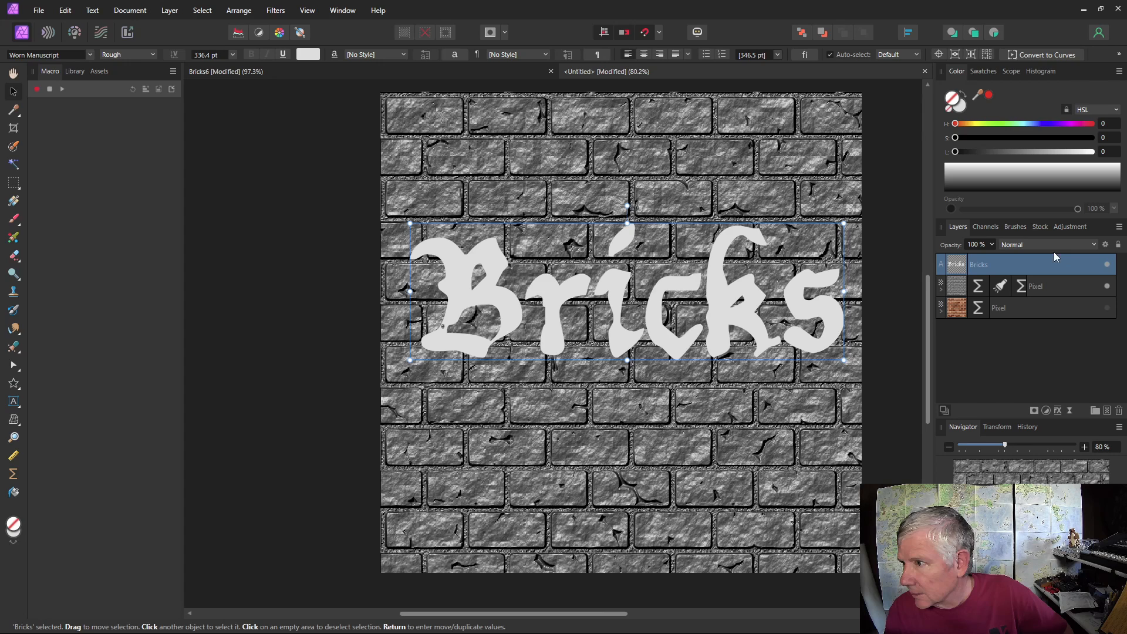
left_click(1094, 245)
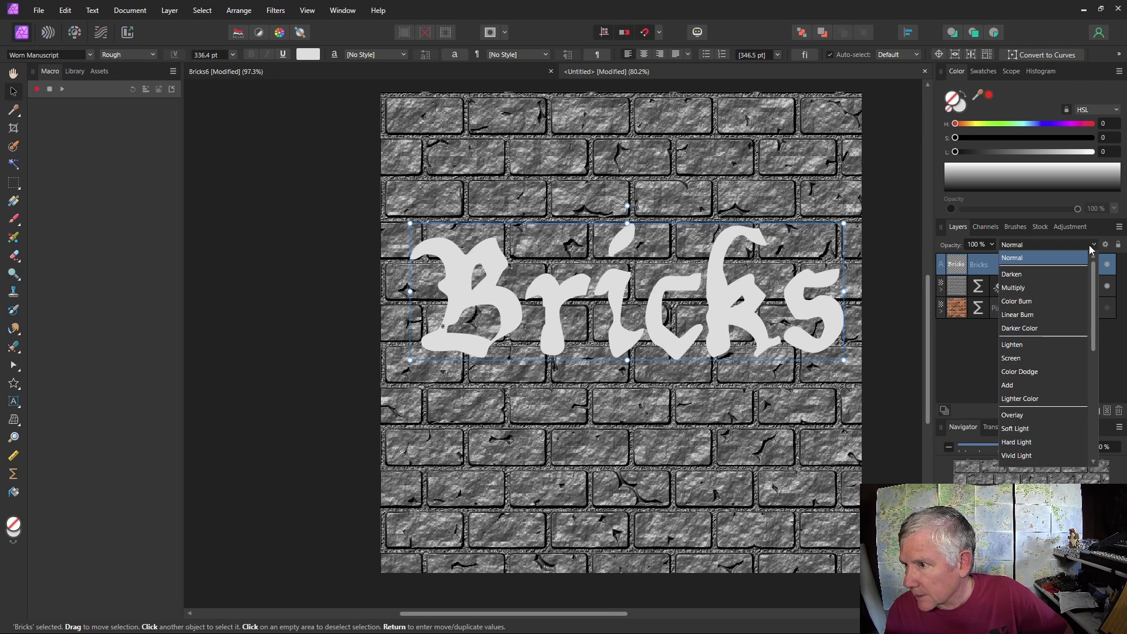
left_click(1019, 372)
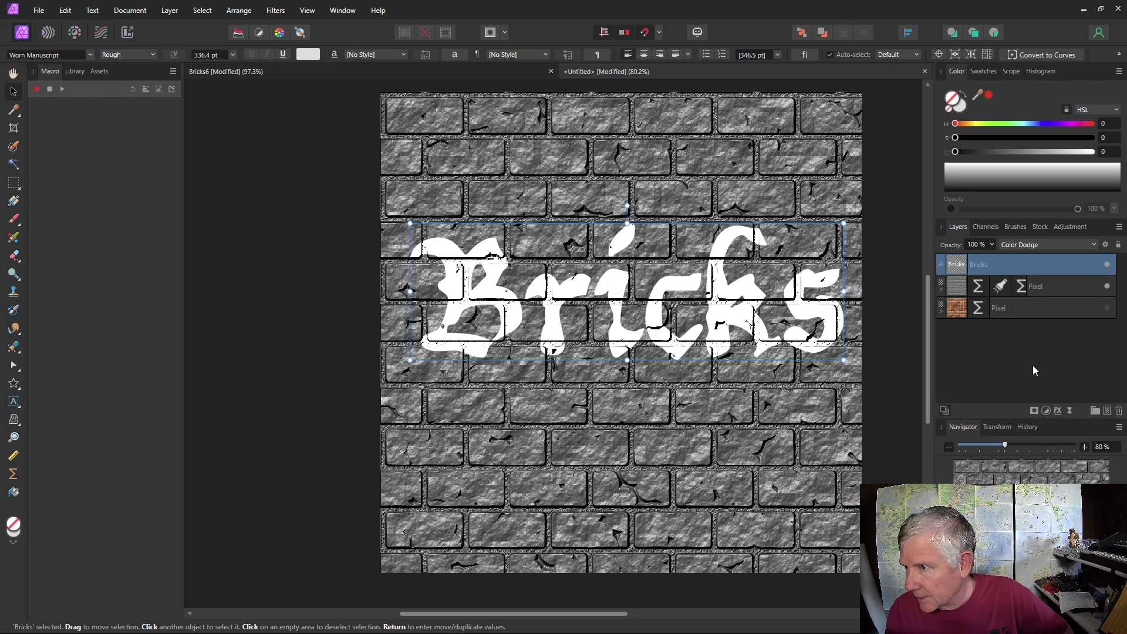
Step: Add a live Displace filter to the "Bricks" text and load its map from the layers beneath
left_click(1069, 411)
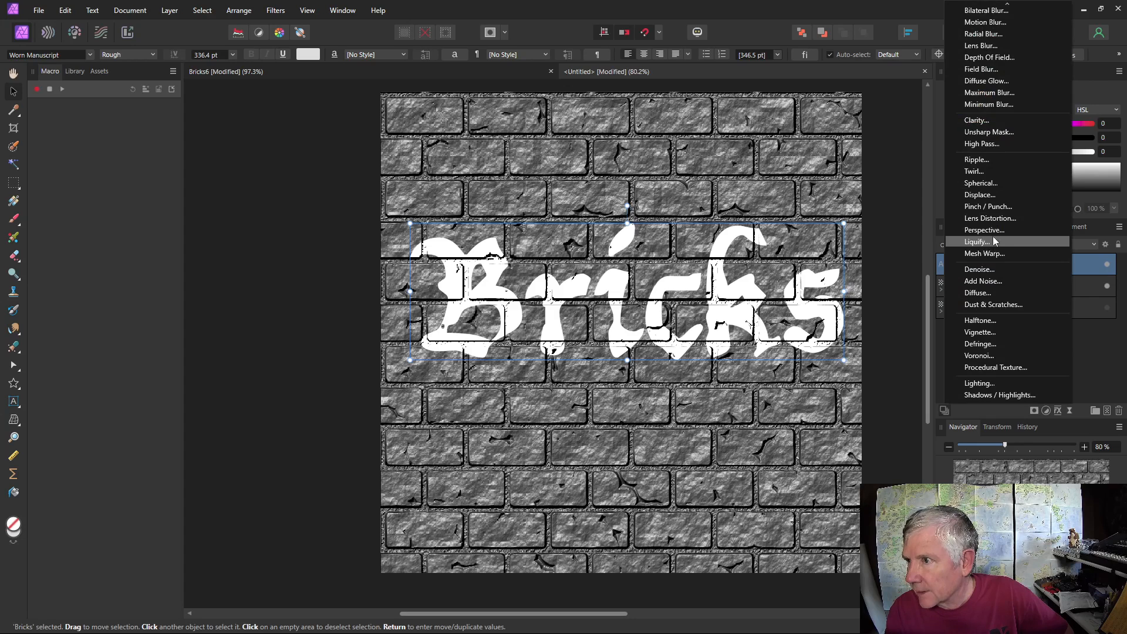
left_click(990, 195)
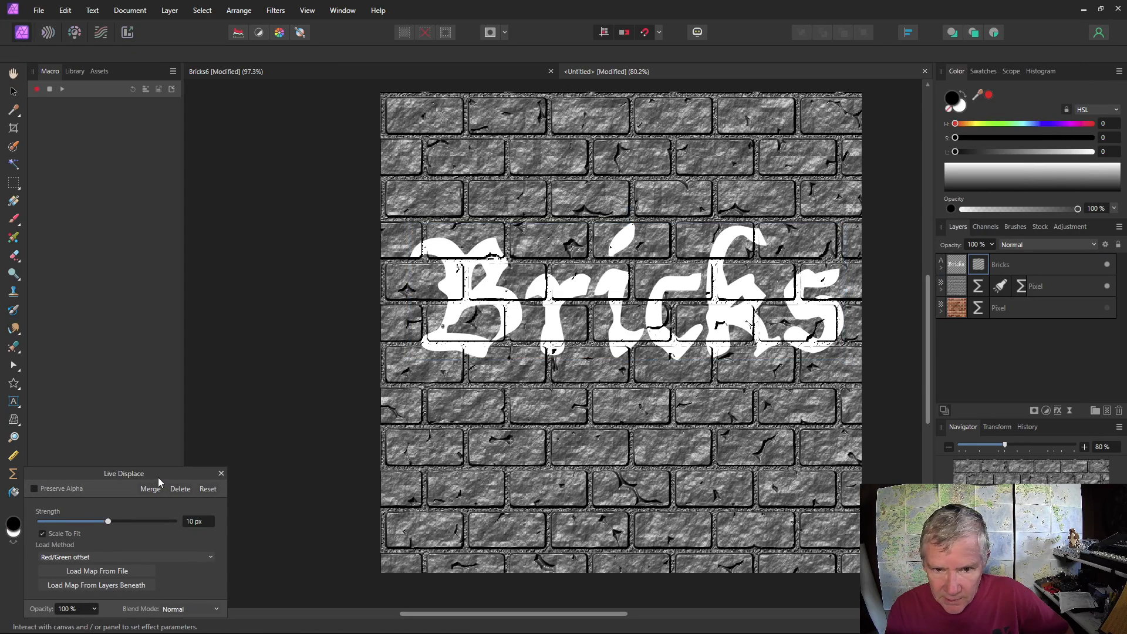
left_click_drag(158, 477, 249, 175)
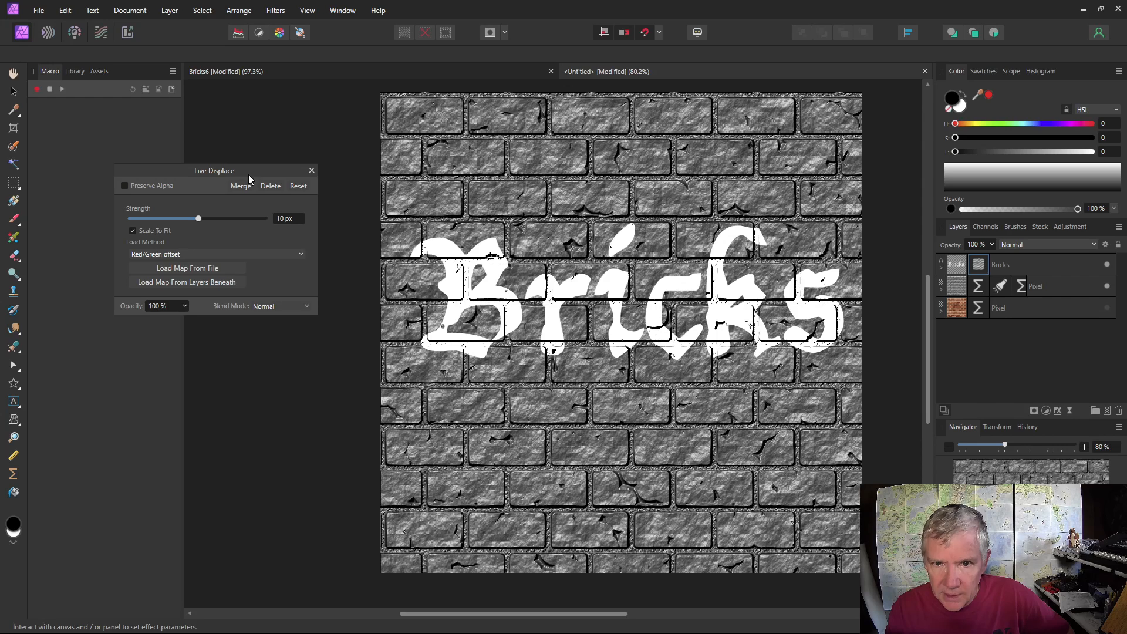
left_click(226, 282)
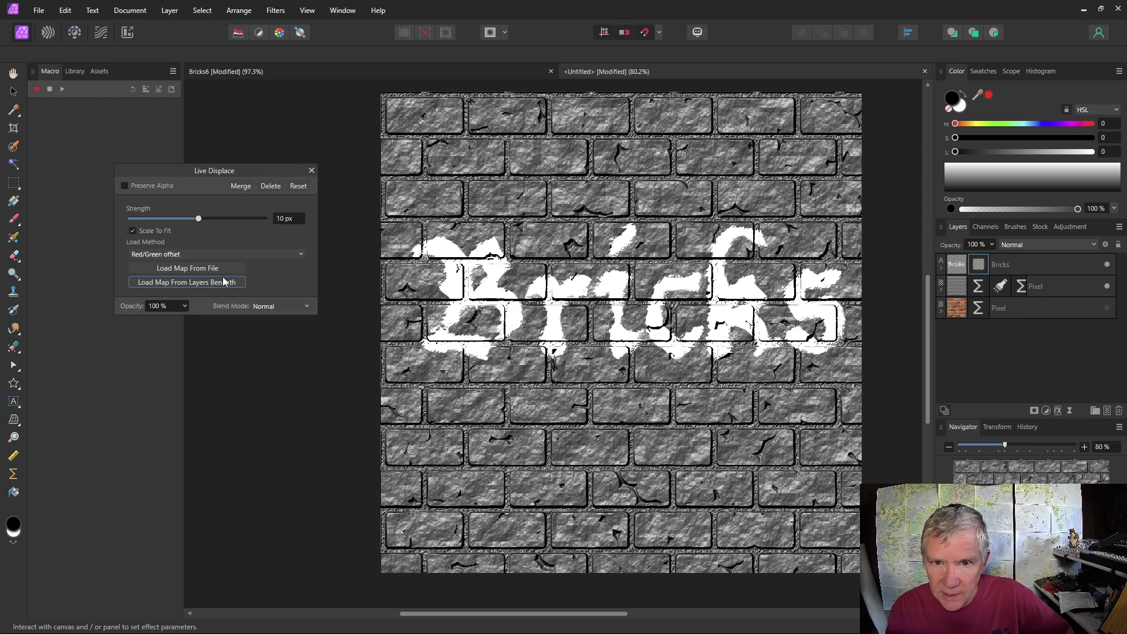
Step: Set the Displace strength to -10 px and close the filter settings
mouse_move(198, 219)
left_mouse_down()
mouse_move(215, 222)
mouse_move(147, 221)
mouse_move(193, 224)
left_mouse_up()
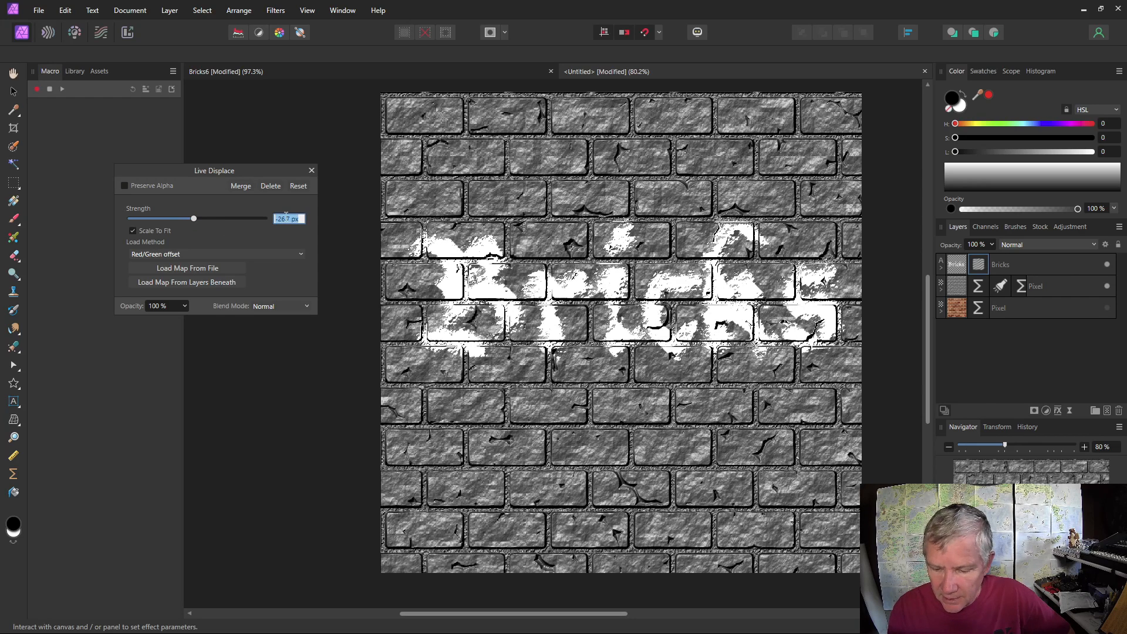
key("BackSpace")
type("-10")
key("Return")
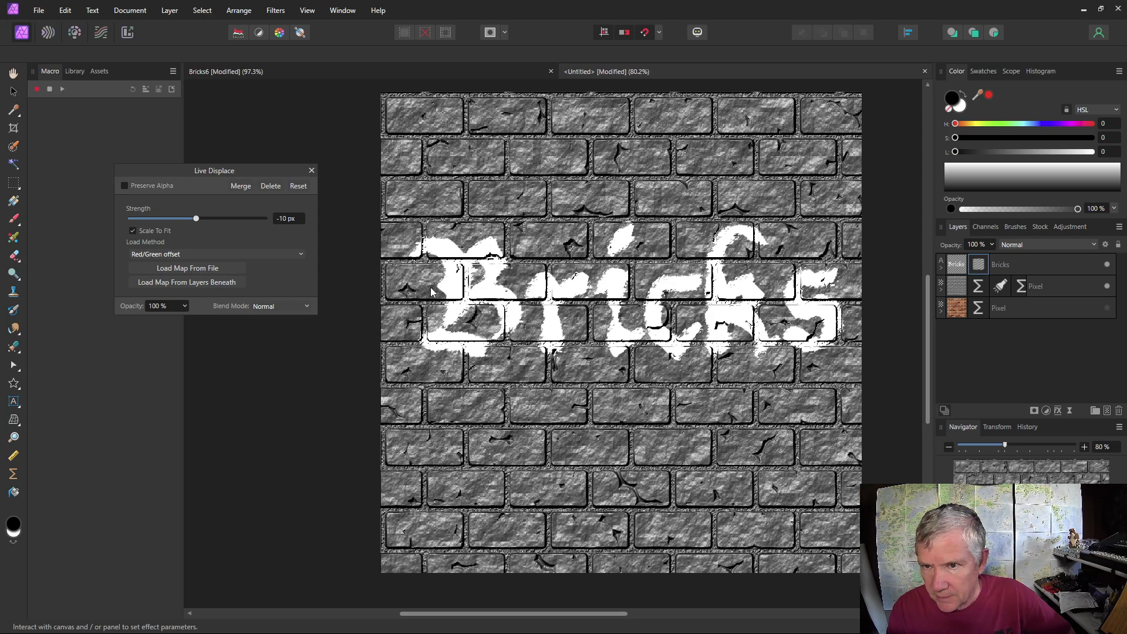
left_click(311, 171)
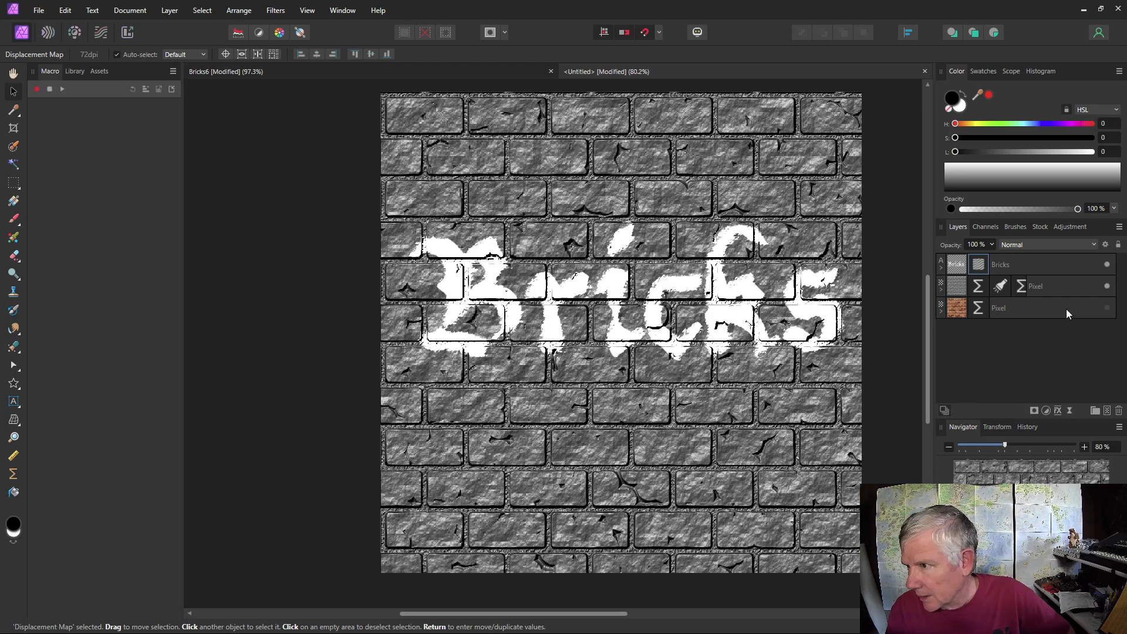
Step: Show the coloured brick layer again and set the "Bricks" text layer's blend mode to Add
left_click(1107, 308)
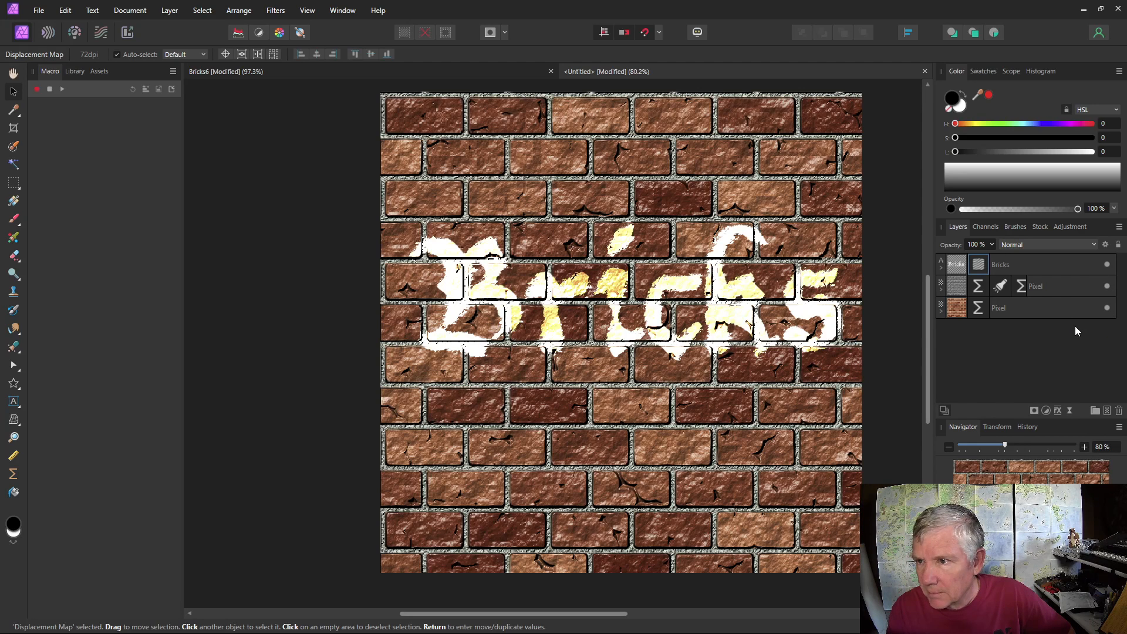
left_click(1044, 268)
left_click(1053, 243)
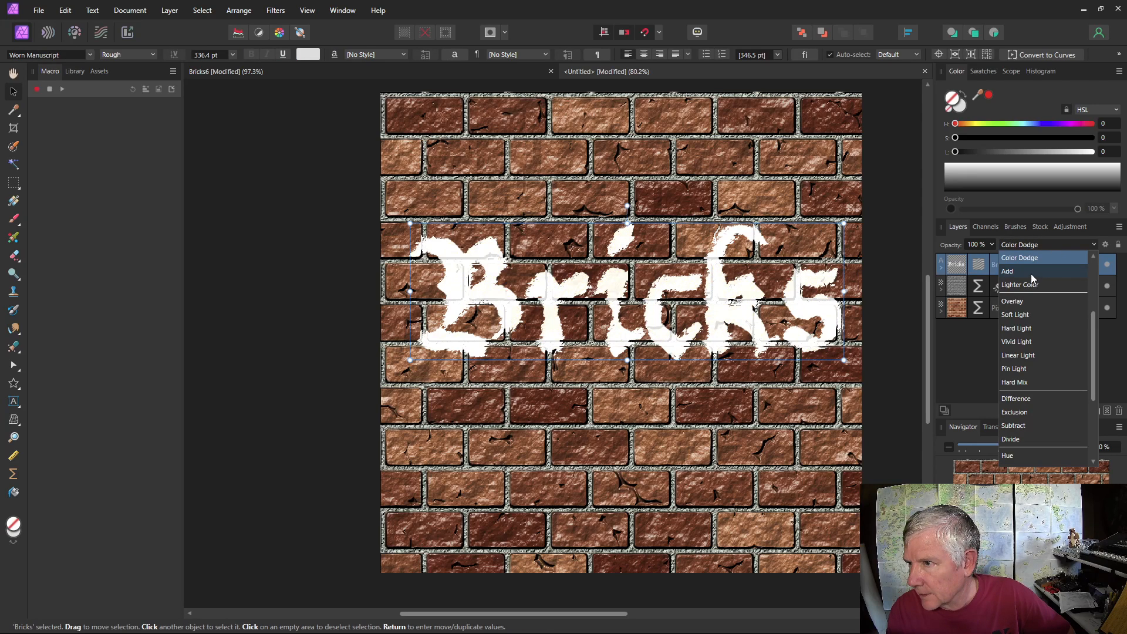
scroll(1031, 273, "up", 2)
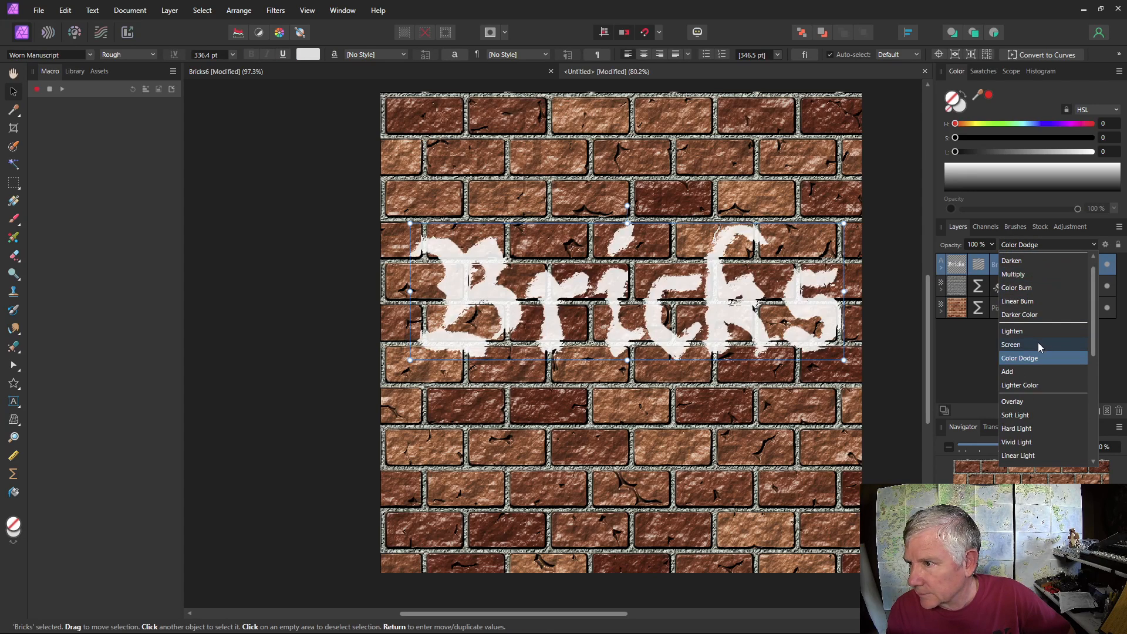
left_click(1021, 371)
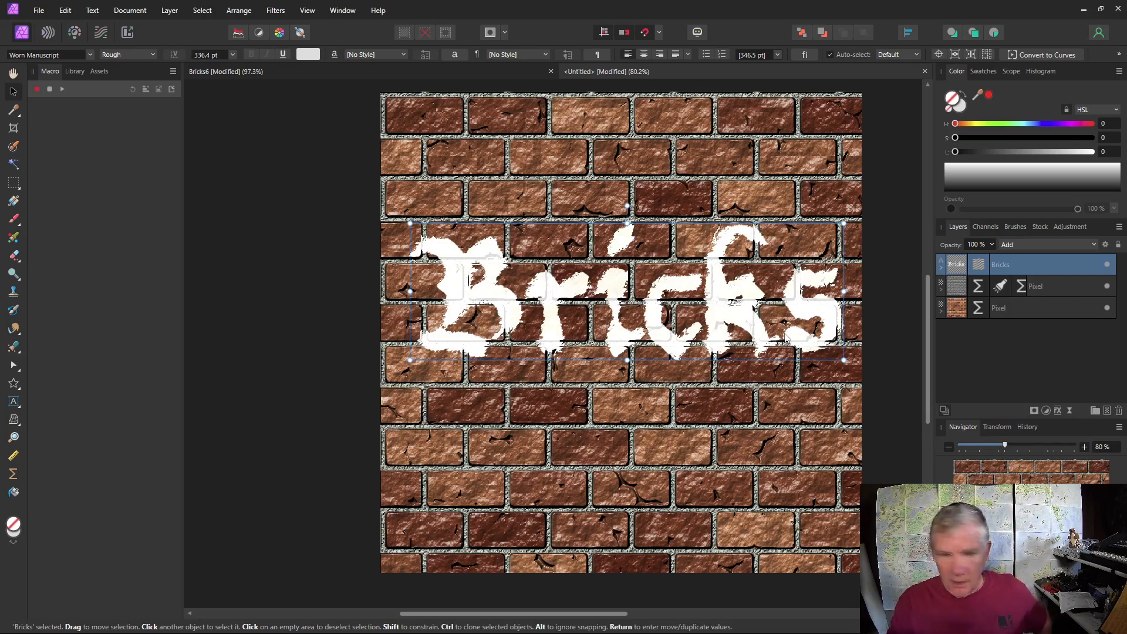
scroll(741, 332, "up", 4)
scroll(741, 333, "down", 3)
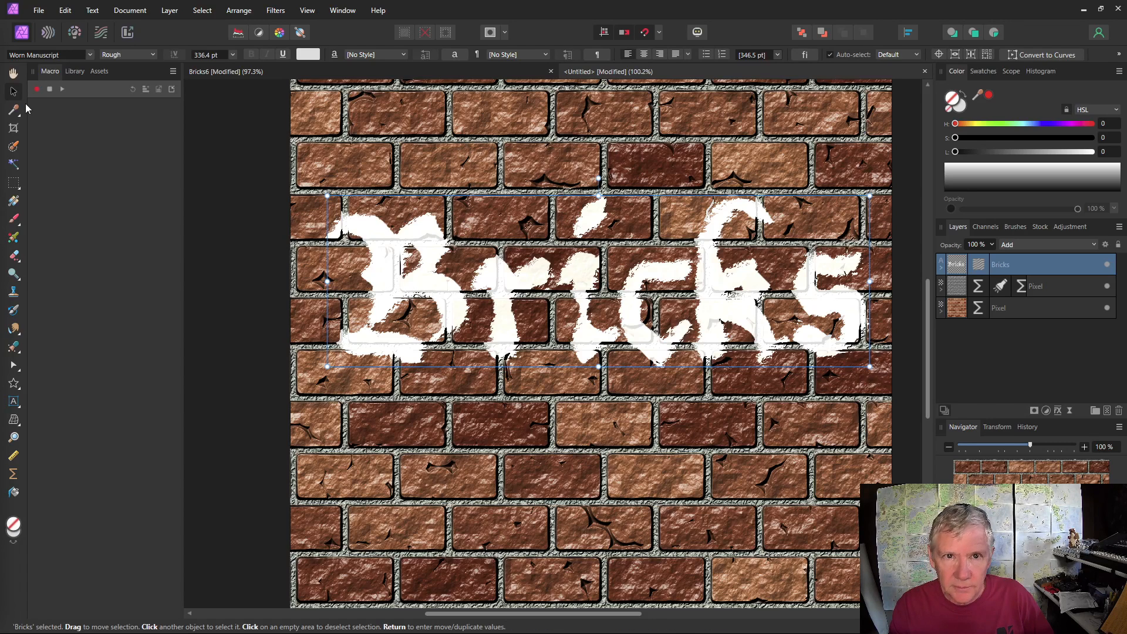
left_click(365, 159)
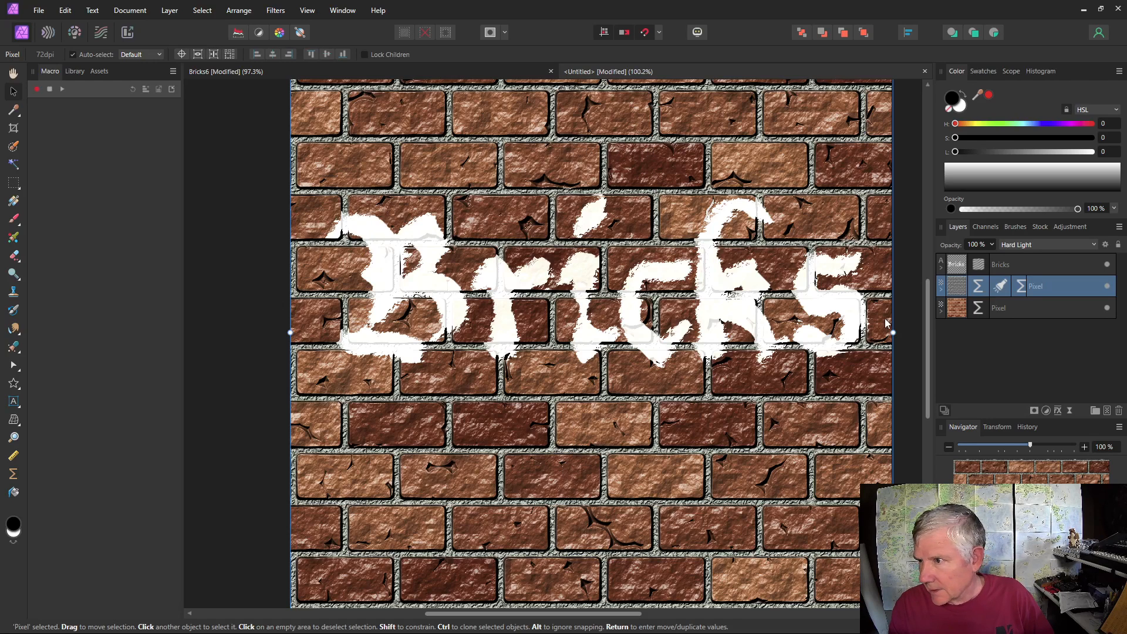
left_click(941, 268)
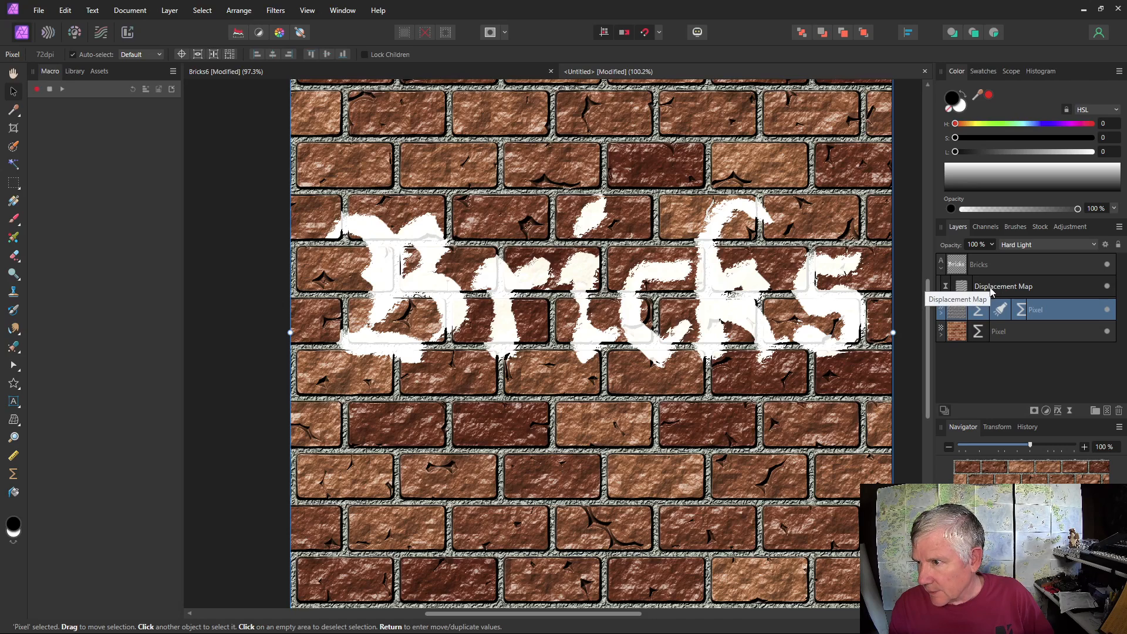
left_click(940, 268)
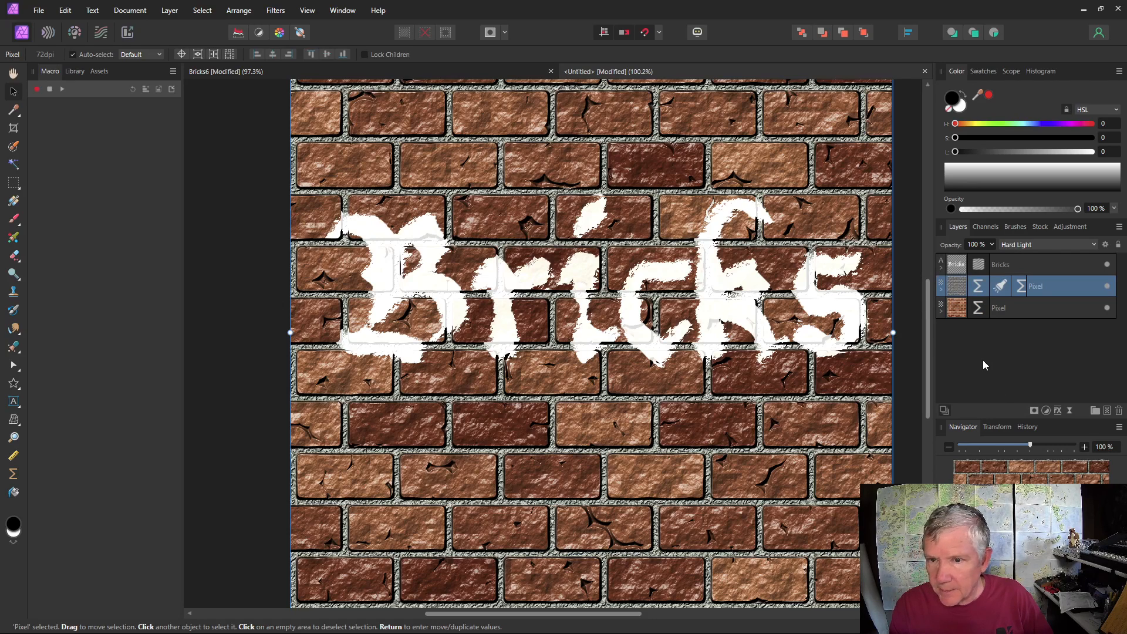